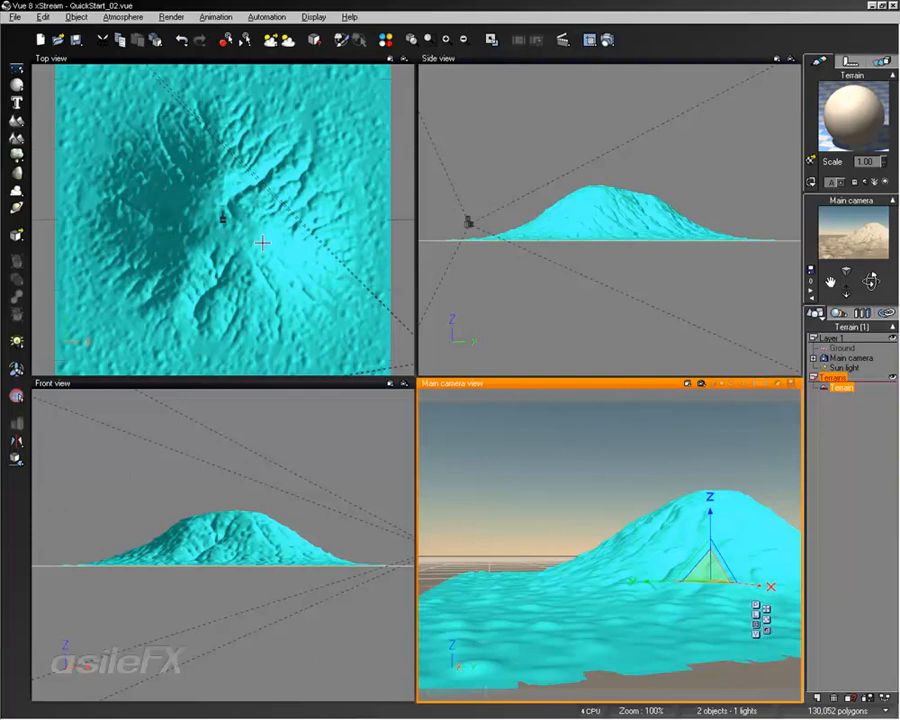
Duplicate the terrain and place the copy directly beside the original, on its negative X side in the top view
right_click_drag(242, 181, 269, 203)
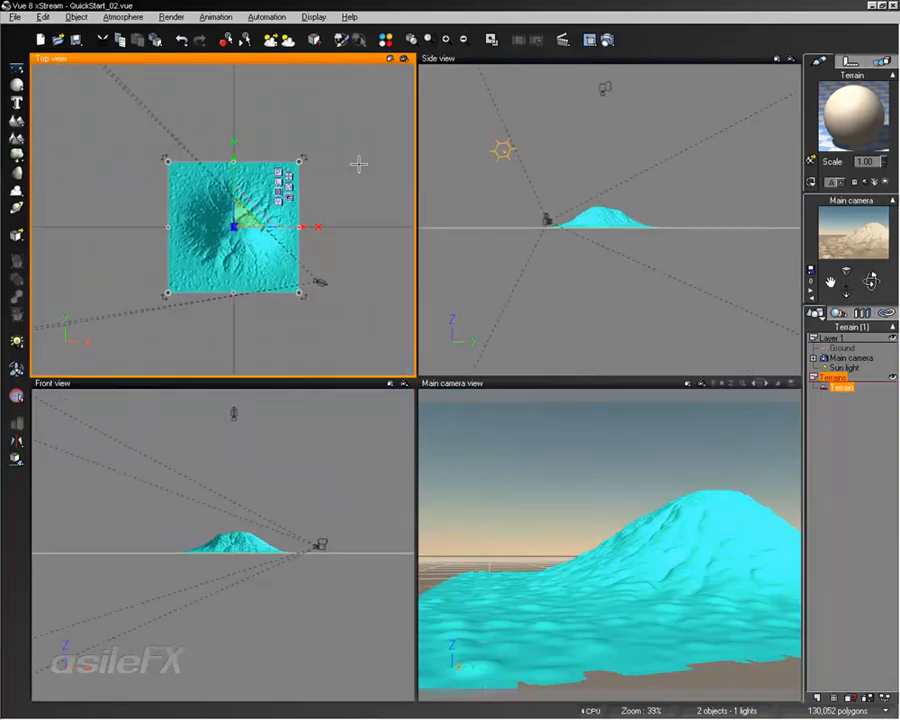
key("ctrl+d")
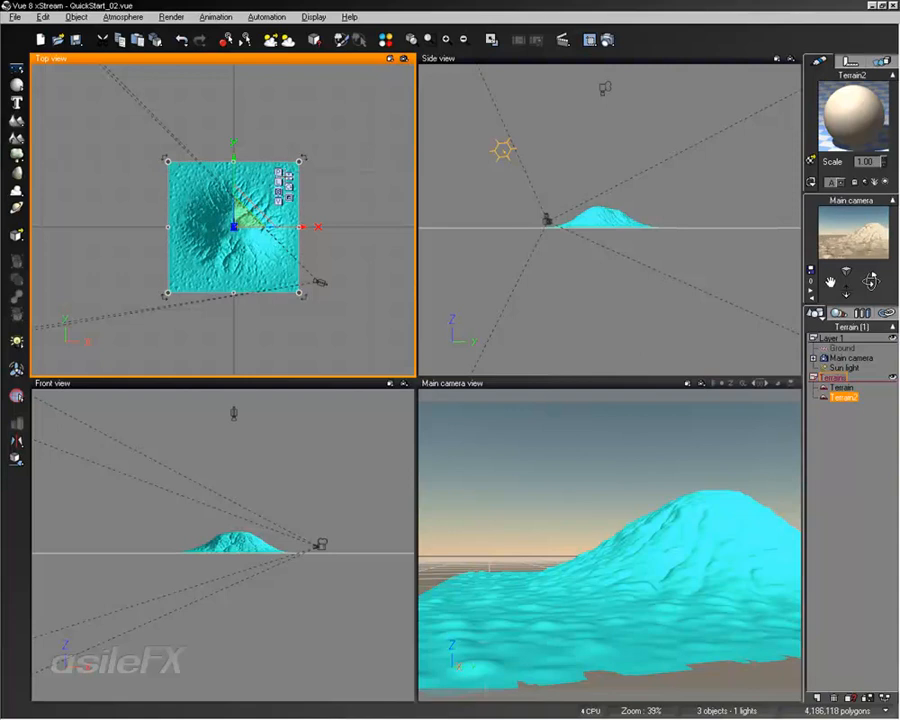
left_click_drag(242, 218, 167, 232)
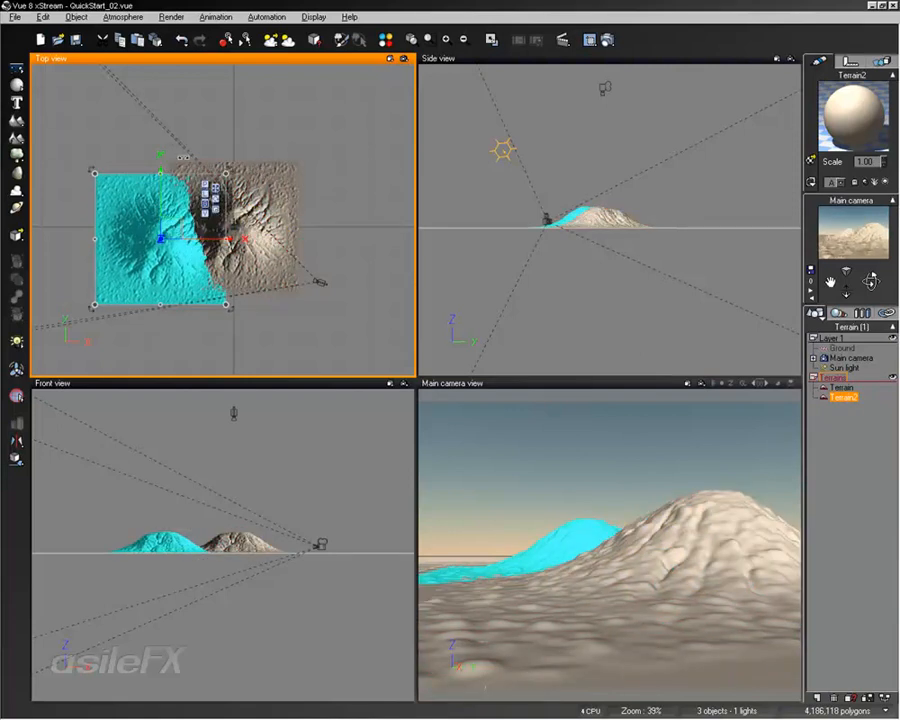
right_click_drag(256, 259, 320, 255)
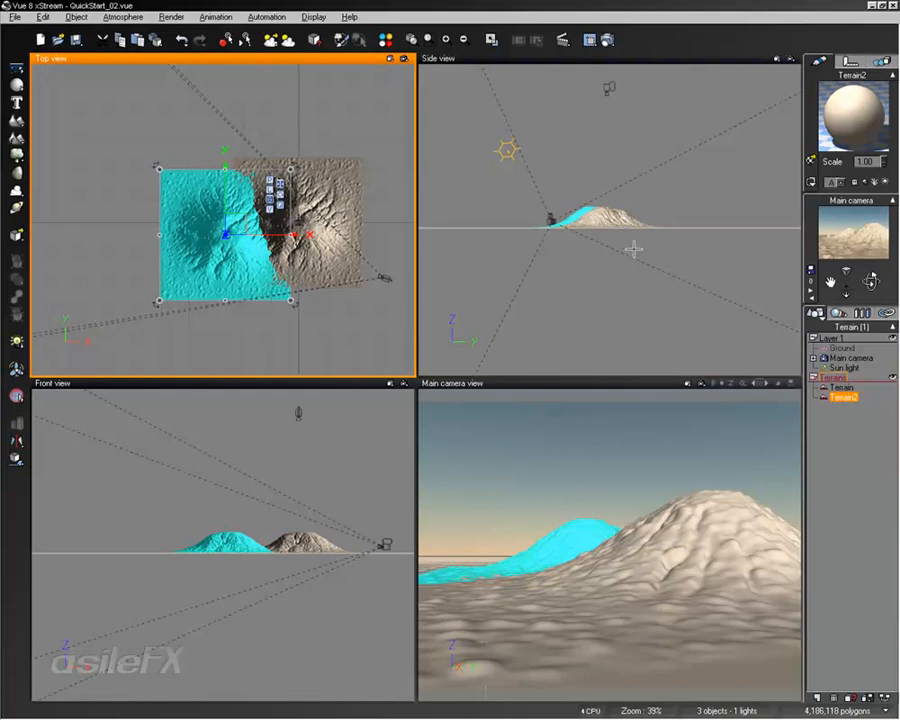
left_click_drag(232, 218, 182, 220)
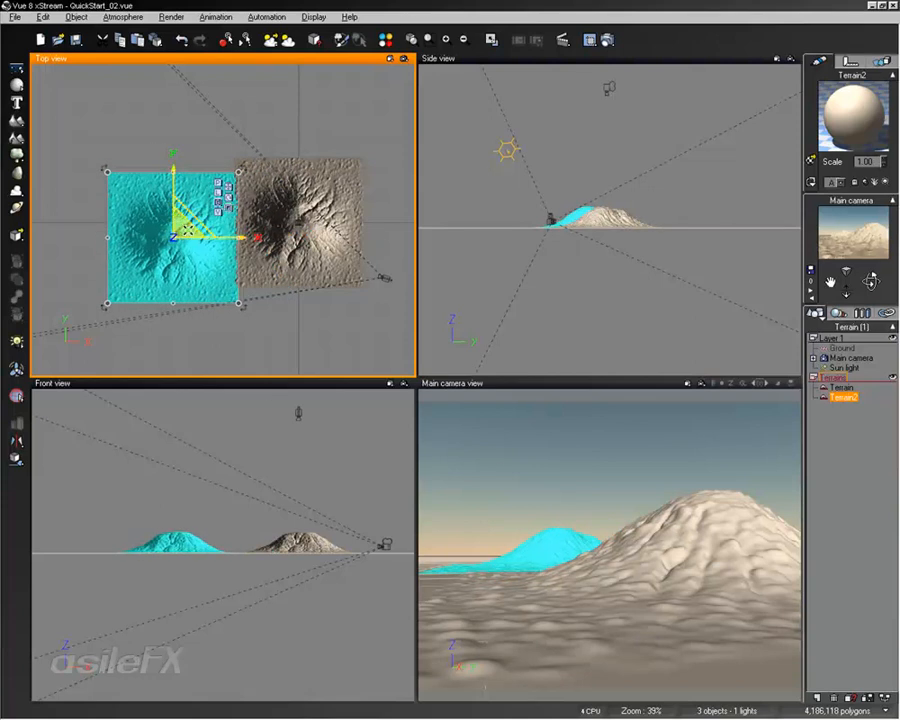
Enlarge the duplicated terrain until it slightly overlaps the original and stretch it along the Y axis
left_click_drag(196, 272, 234, 131)
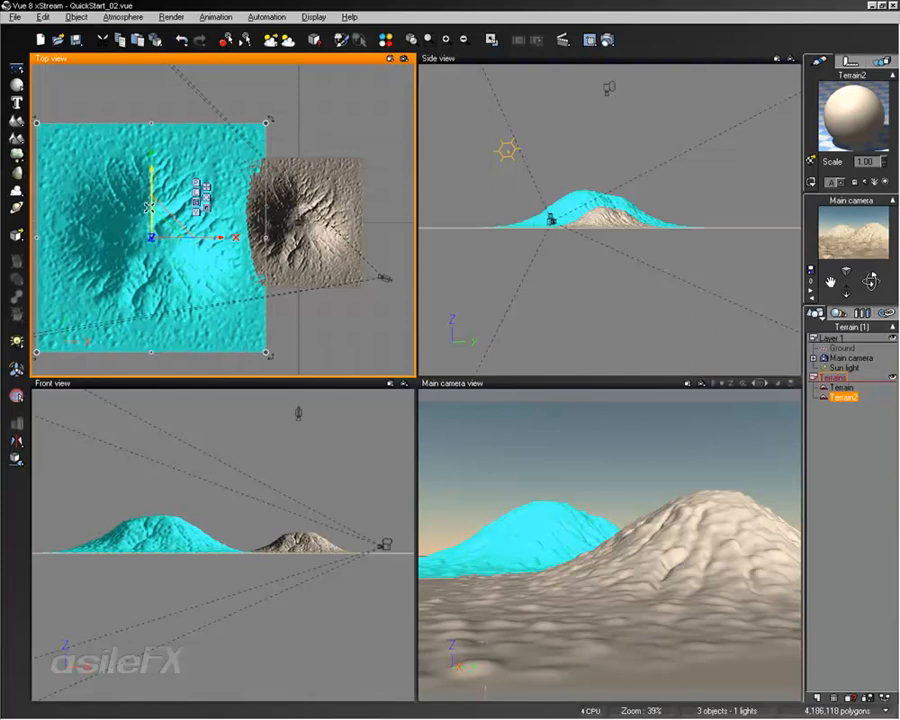
left_click_drag(153, 178, 155, 147)
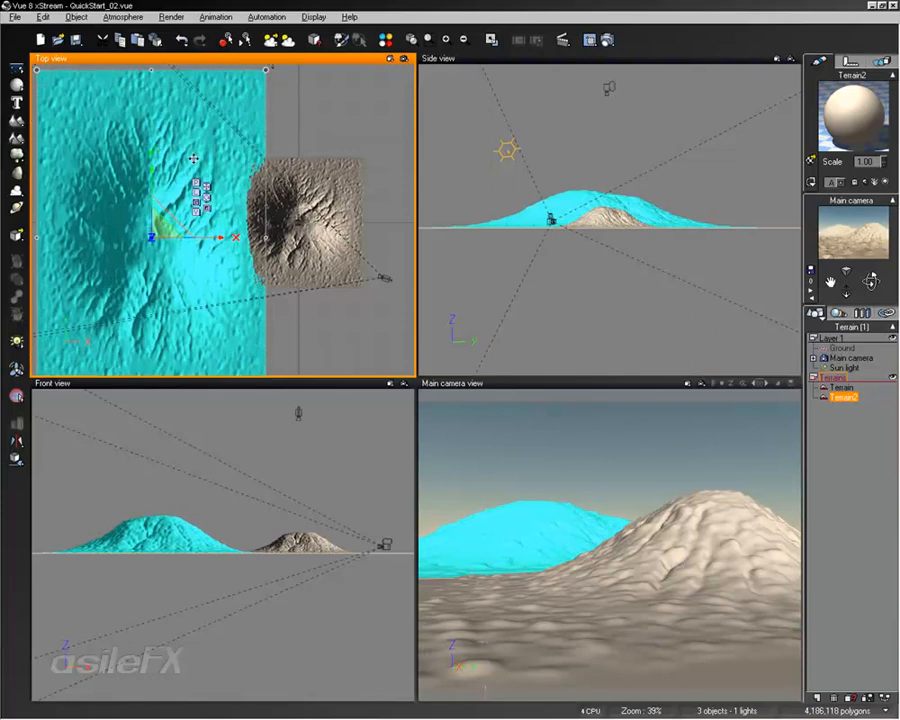
Open the duplicated terrain in the Terrain Editor and resample its resolution to 512 x 1024
double_click(193, 152)
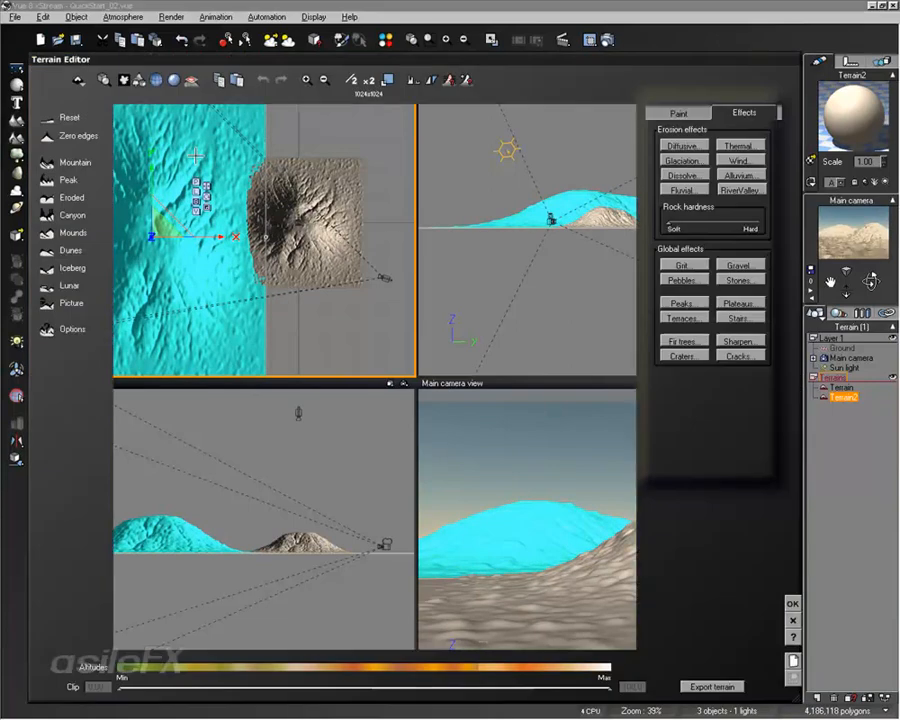
left_click_drag(450, 432, 619, 388)
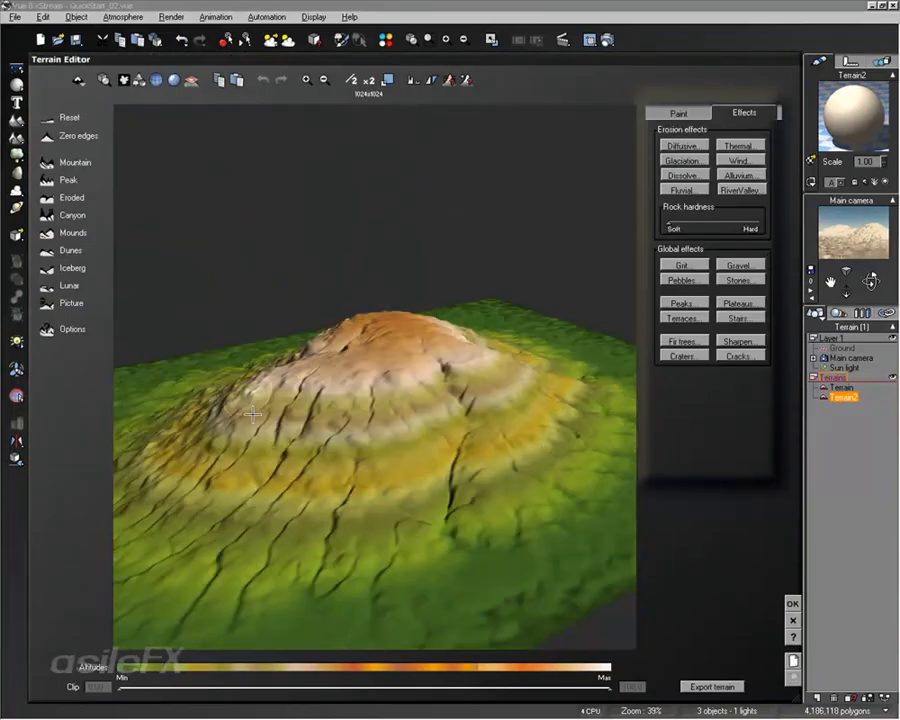
mouse_move(432, 388)
left_mouse_down()
mouse_move(430, 380)
mouse_move(424, 402)
left_mouse_up()
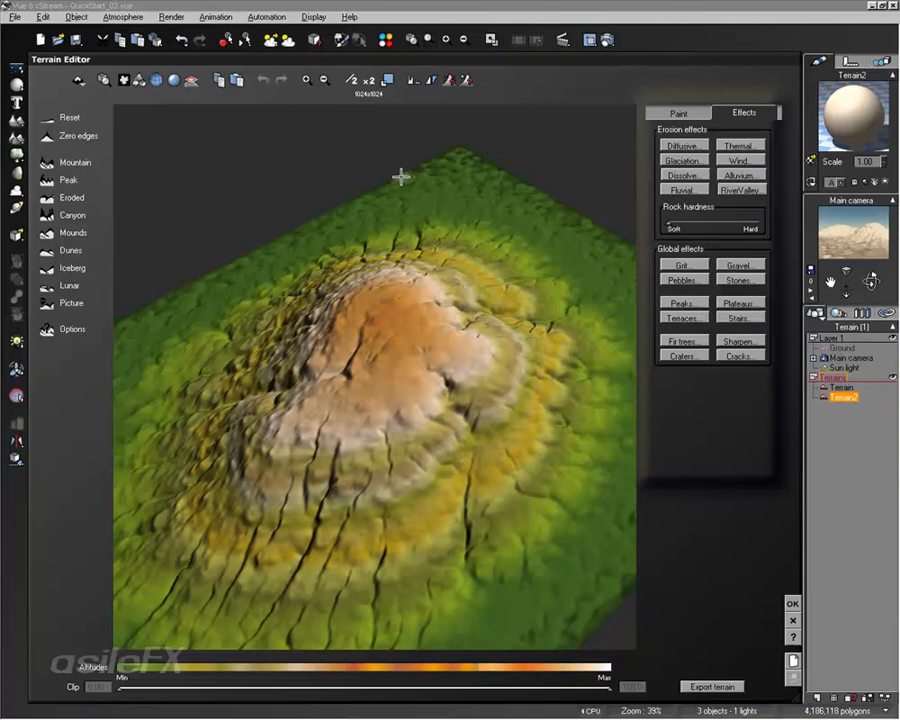
left_click(387, 79)
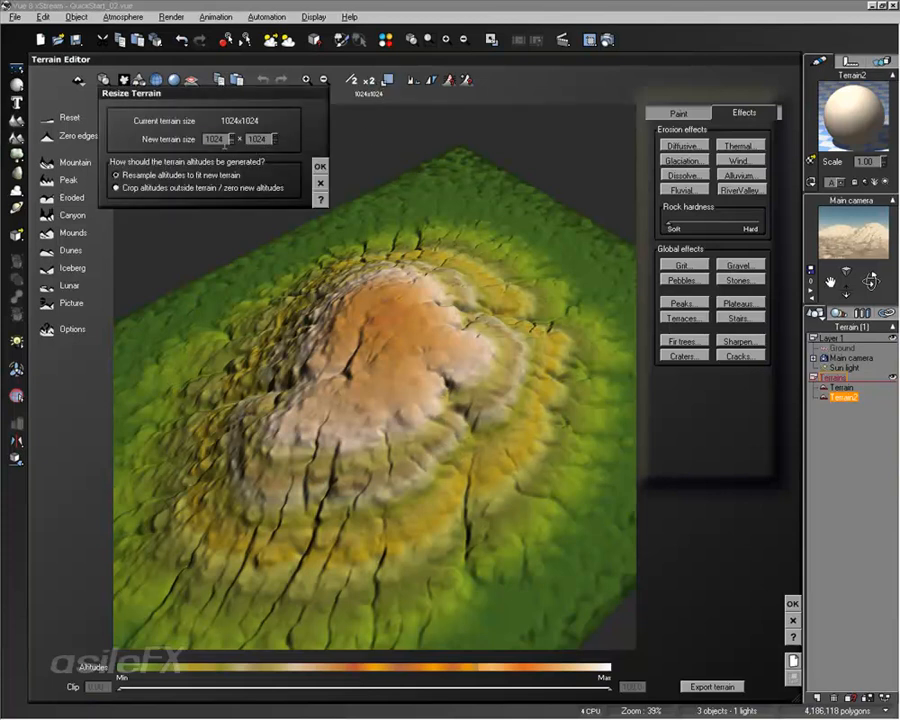
double_click(226, 141)
left_click(222, 139)
type("512")
left_click(320, 166)
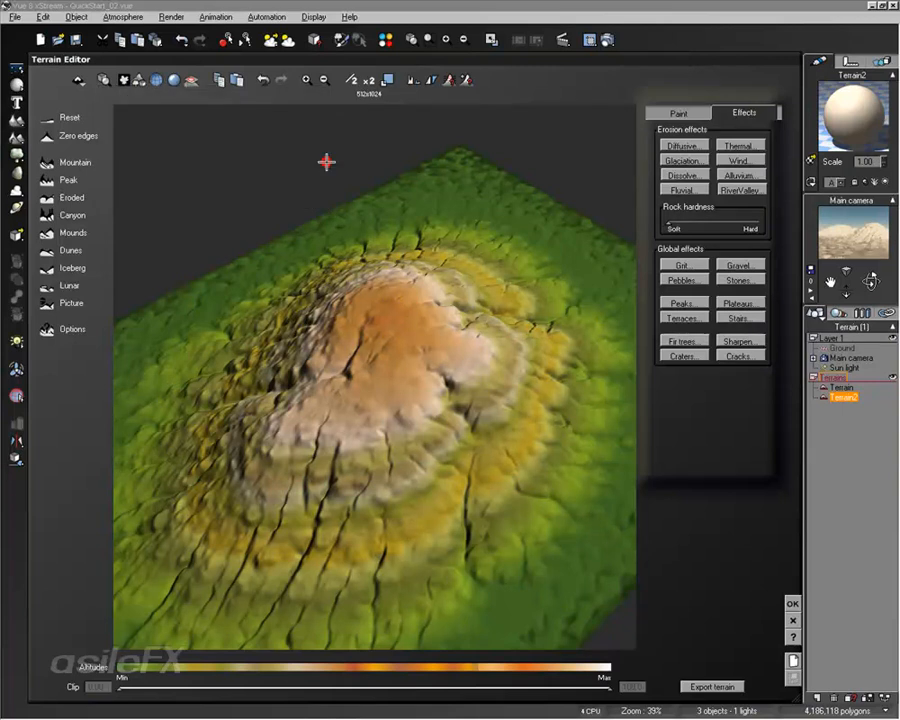
Reshape the terrain with the Mountain preset and apply diffusive erosion to it
left_click_drag(445, 333, 488, 301)
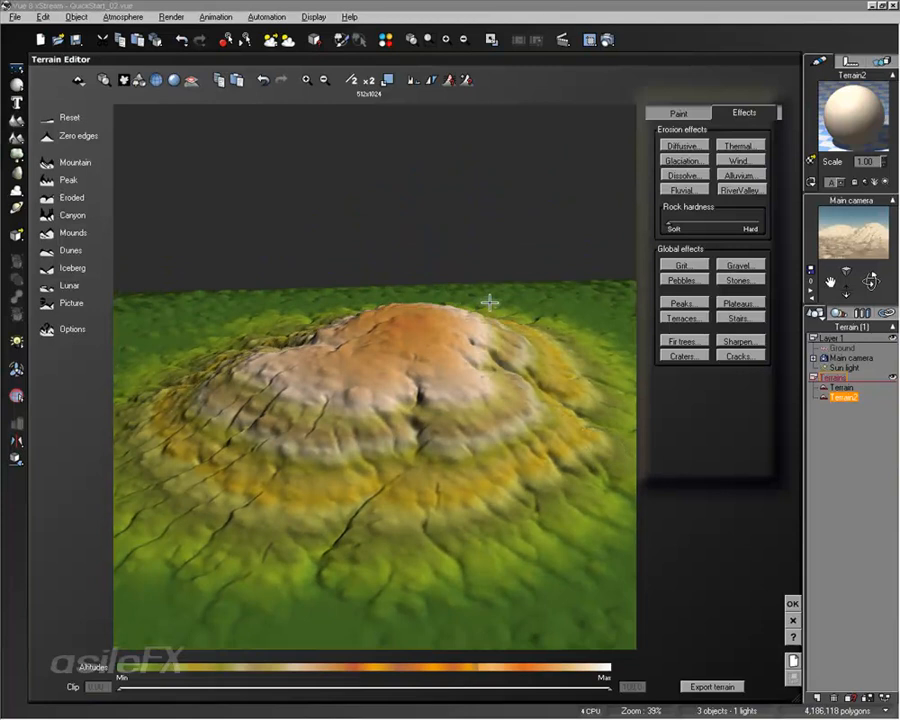
left_click_drag(484, 301, 432, 360)
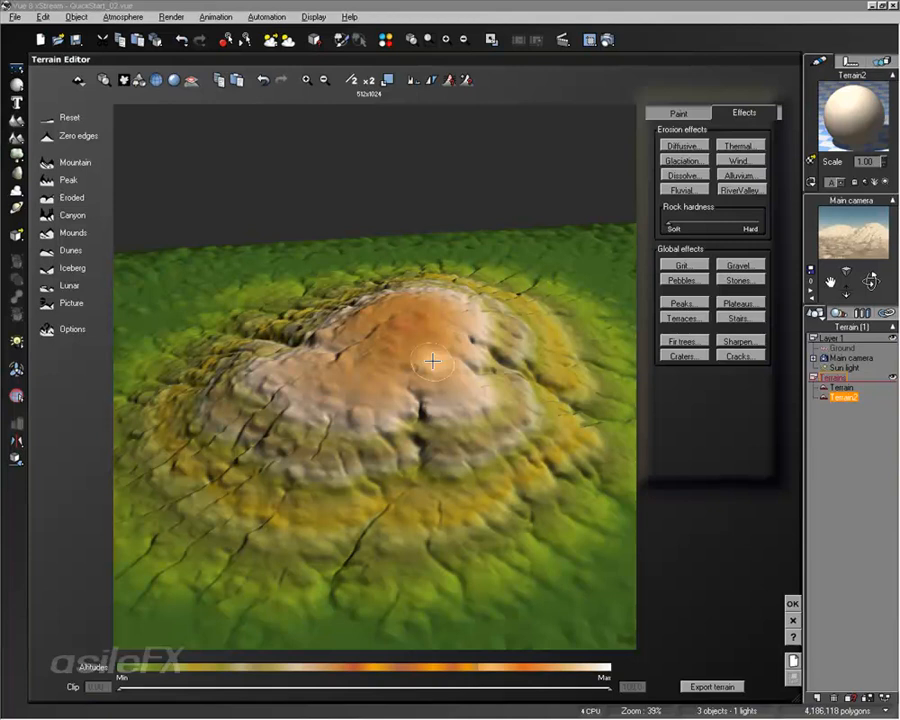
mouse_move(379, 322)
right_mouse_down()
mouse_move(388, 402)
mouse_move(381, 343)
right_mouse_up()
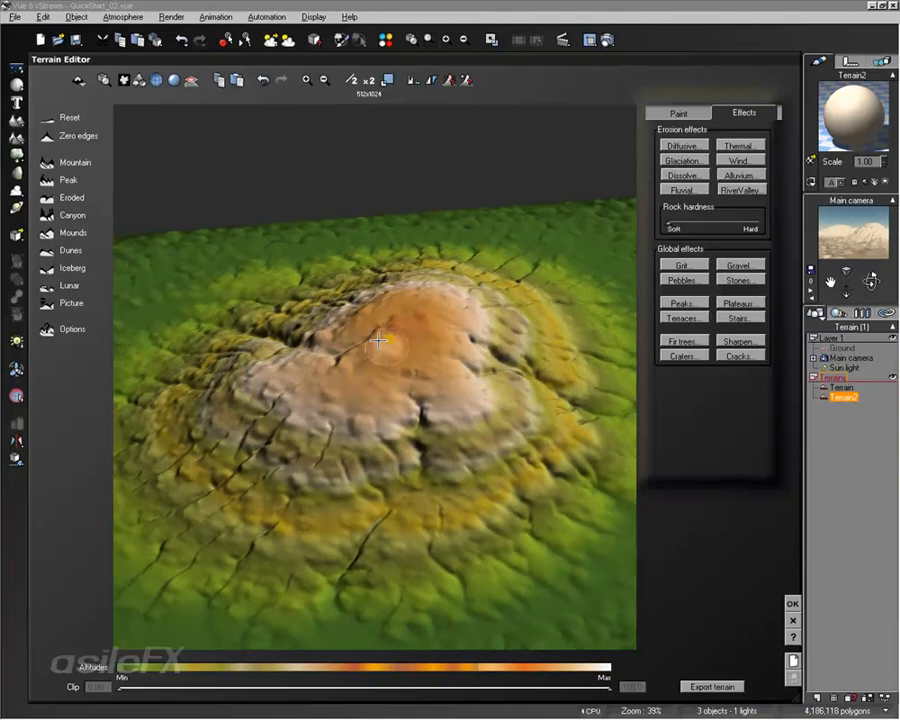
left_click(45, 161)
right_click_drag(393, 401, 470, 330)
left_click(688, 145)
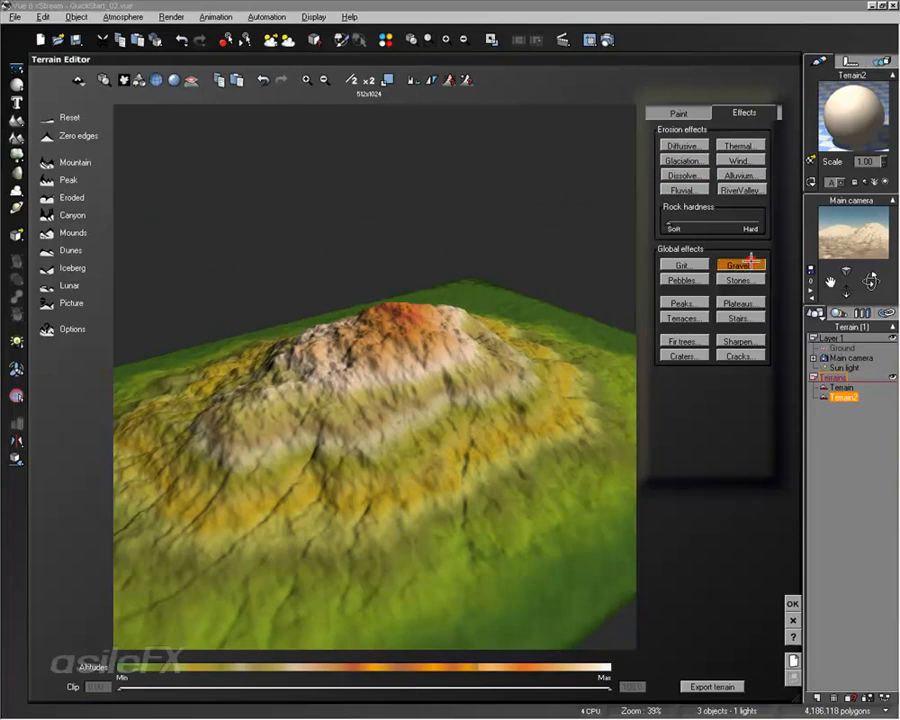
Roughen the mountain with the Stones effect, soften it with diffusive erosion, and accept the edited terrain
left_click(739, 280)
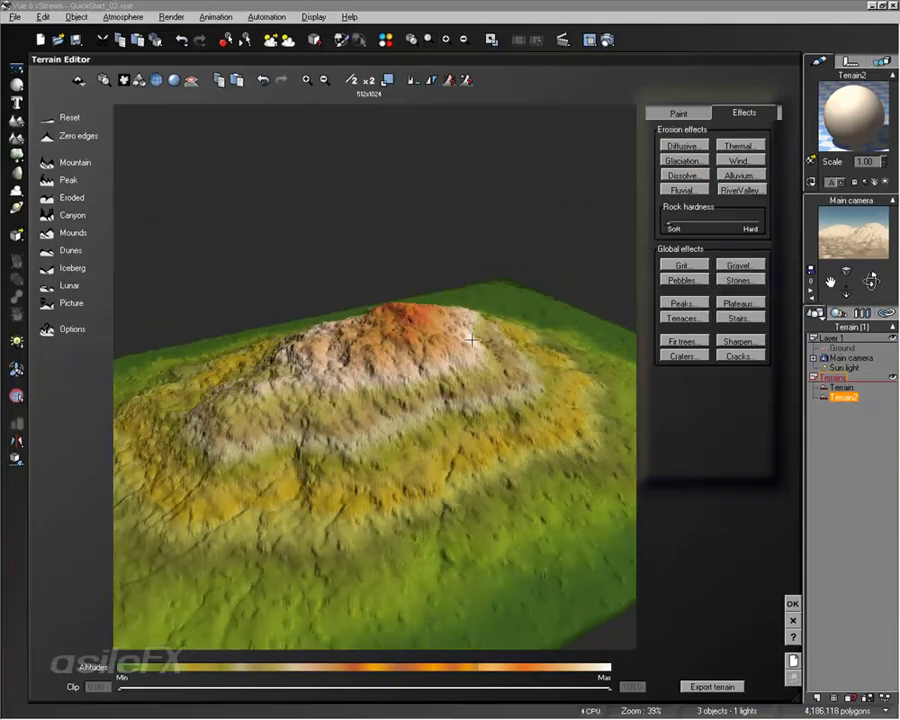
left_click(690, 145)
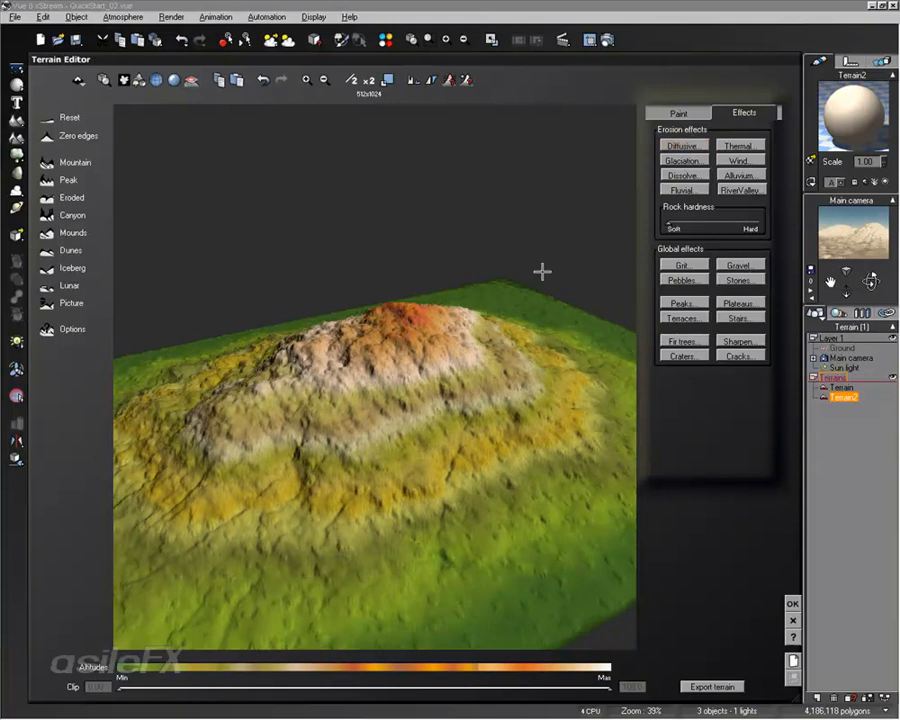
right_click_drag(542, 271, 522, 239)
left_click(695, 315)
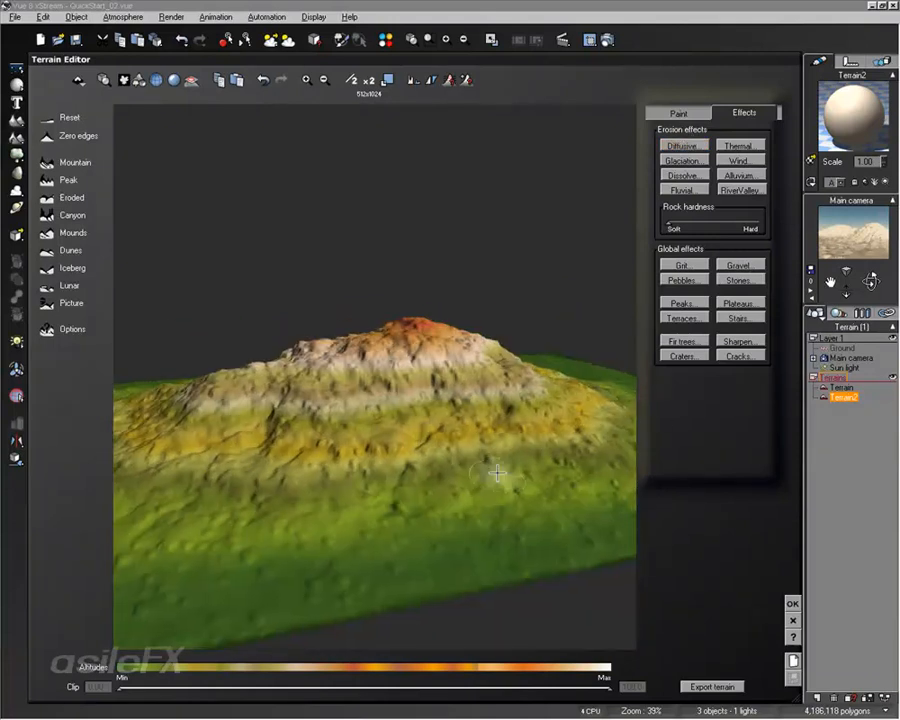
mouse_move(498, 473)
right_mouse_down()
mouse_move(470, 470)
mouse_move(482, 466)
right_mouse_up()
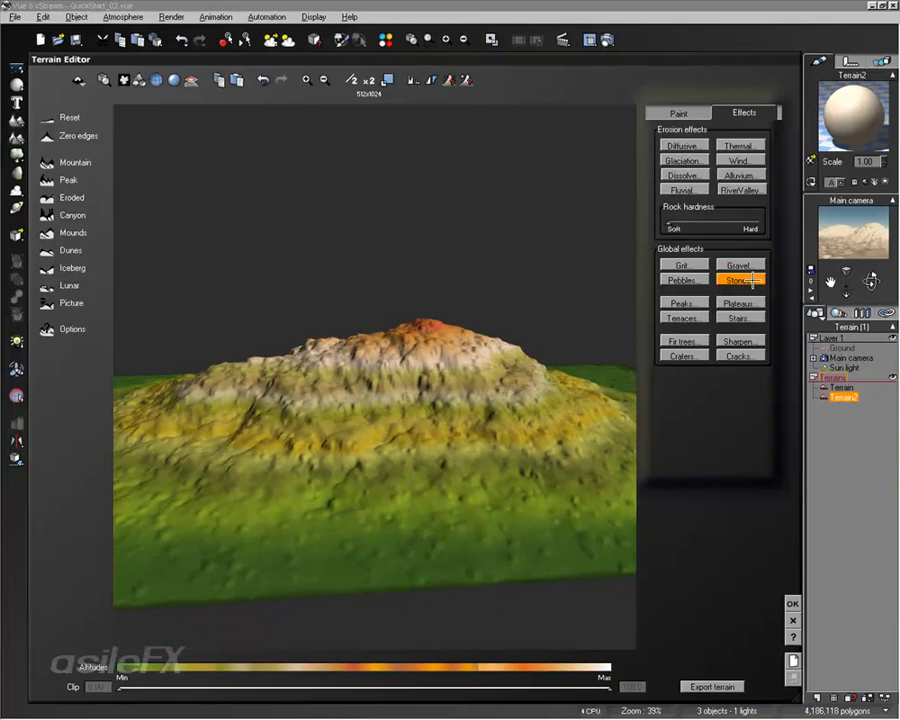
left_click(748, 281)
left_click(688, 145)
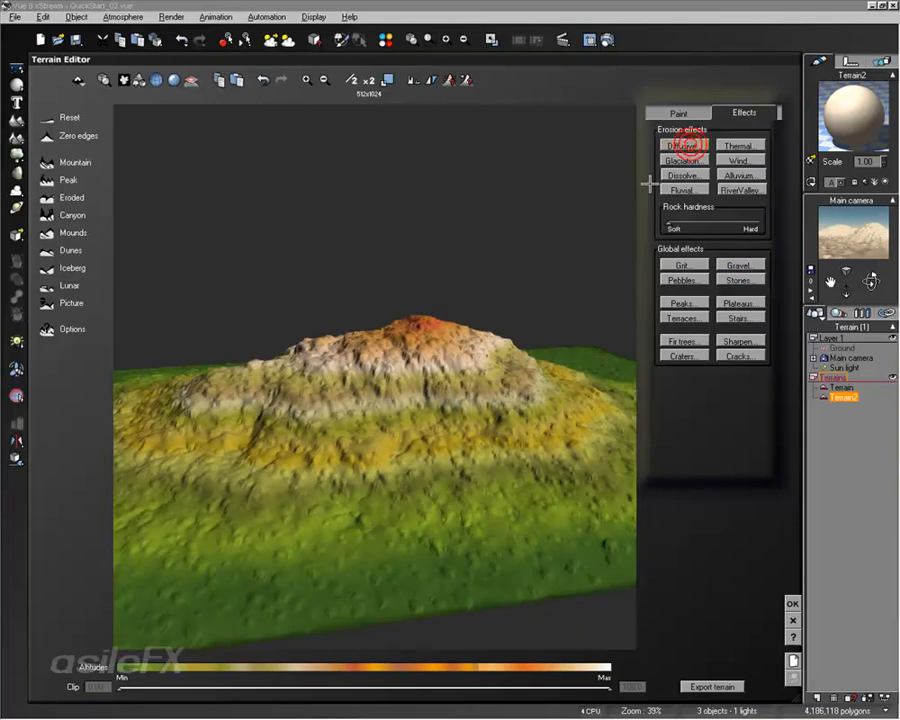
left_click(792, 604)
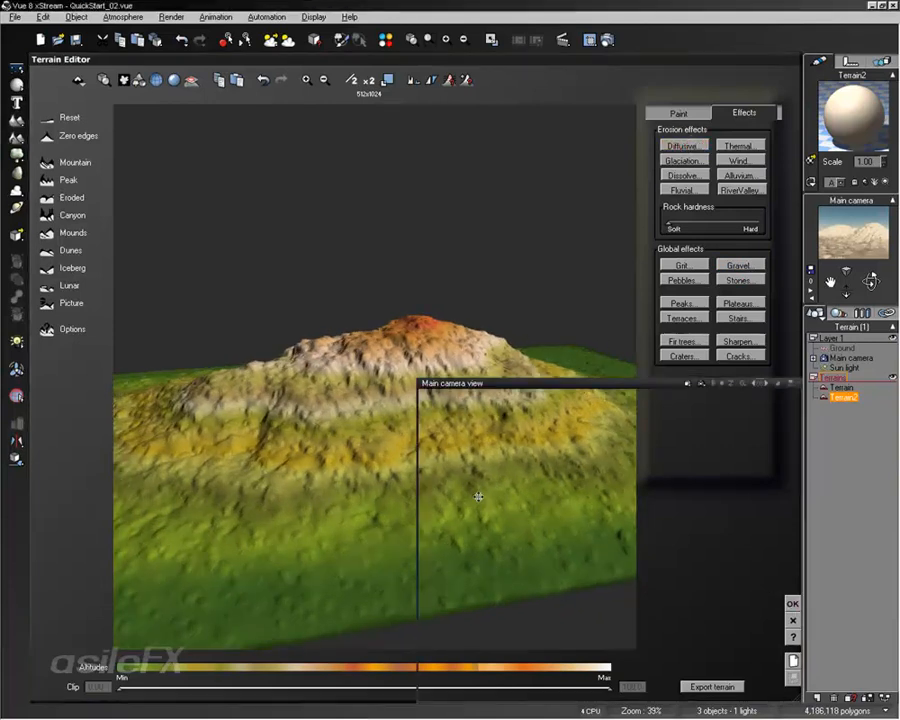
Clear the selection, enlarge the main camera view to full size and slightly reframe both mountains
left_click(572, 452)
left_click(838, 412)
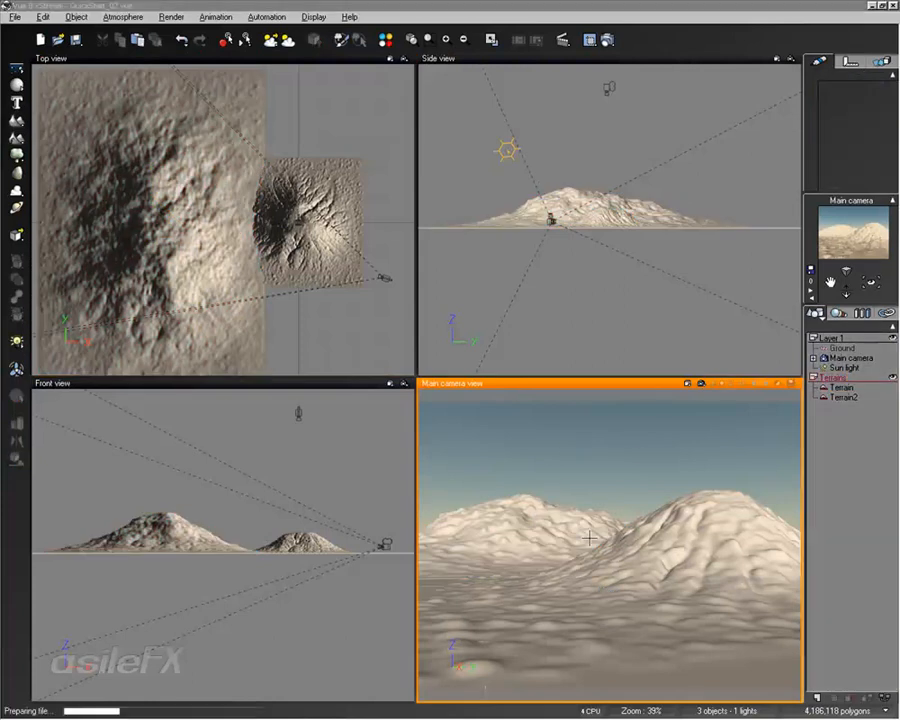
double_click(585, 381)
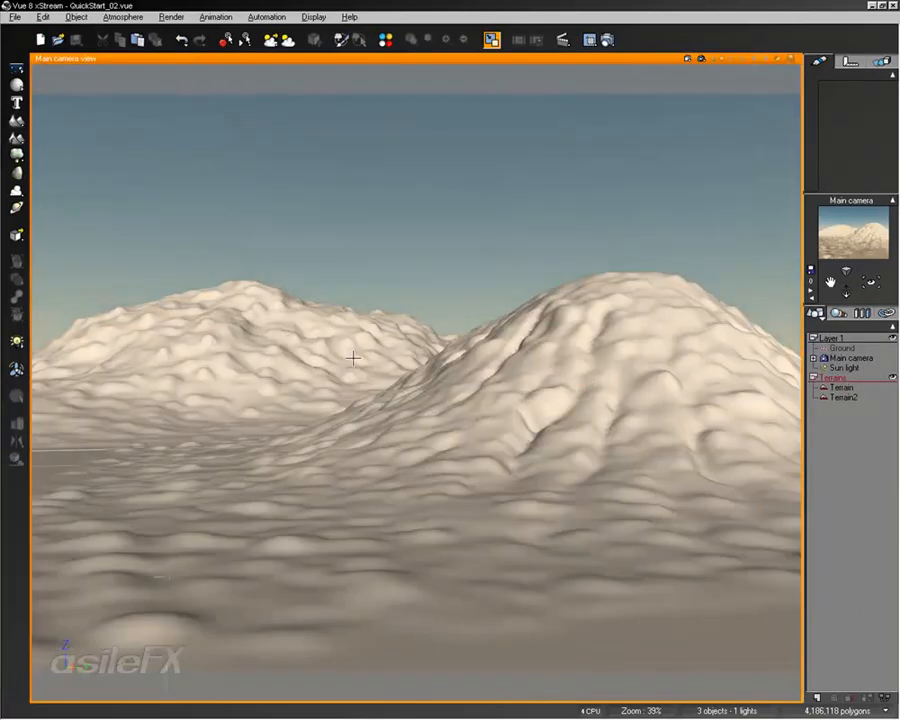
right_click_drag(355, 359, 365, 364)
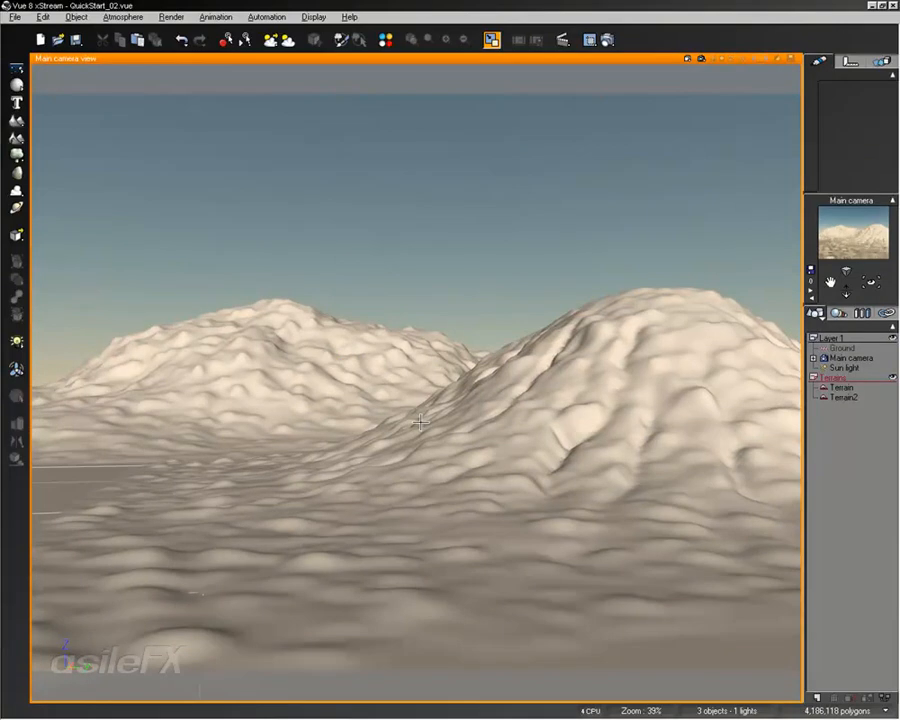
Select the ground plane and reposition the main camera so both mountains and the exposed ground are in frame
left_click(836, 347)
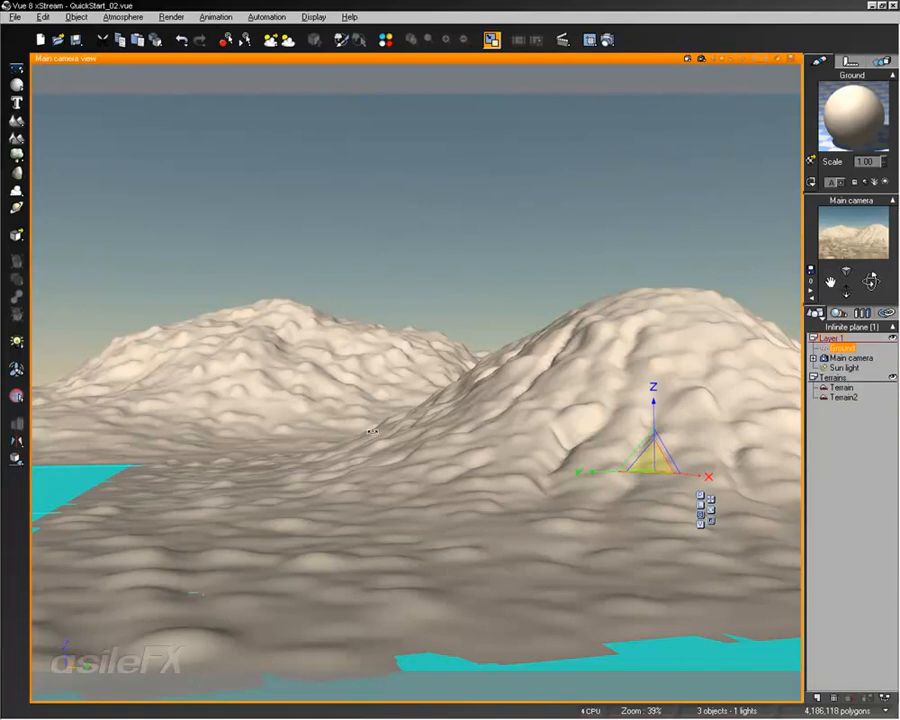
middle_click_drag(301, 339, 334, 441)
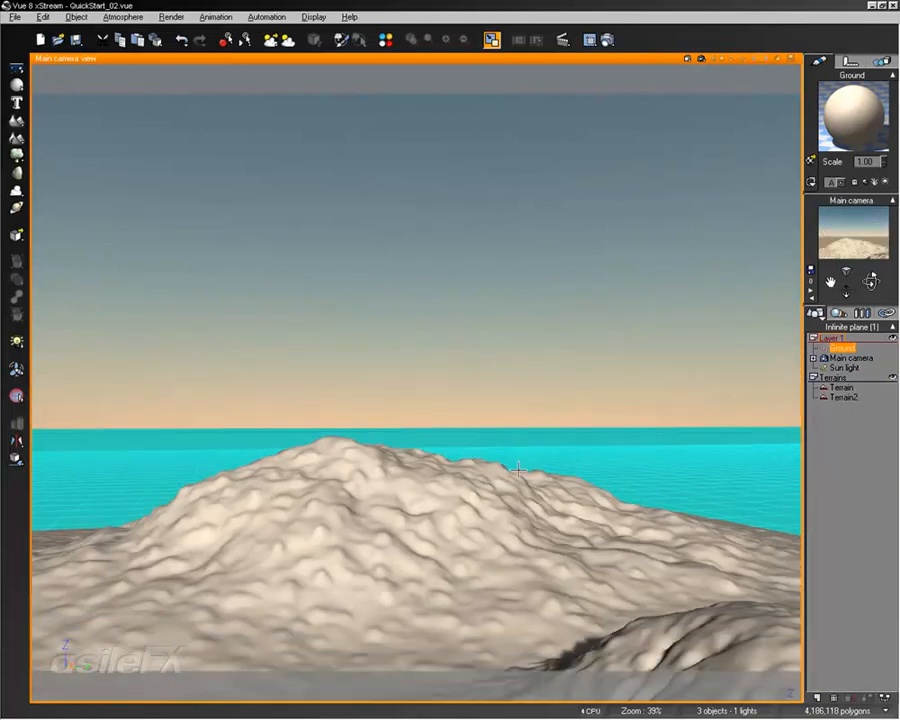
middle_click_drag(518, 470, 492, 374)
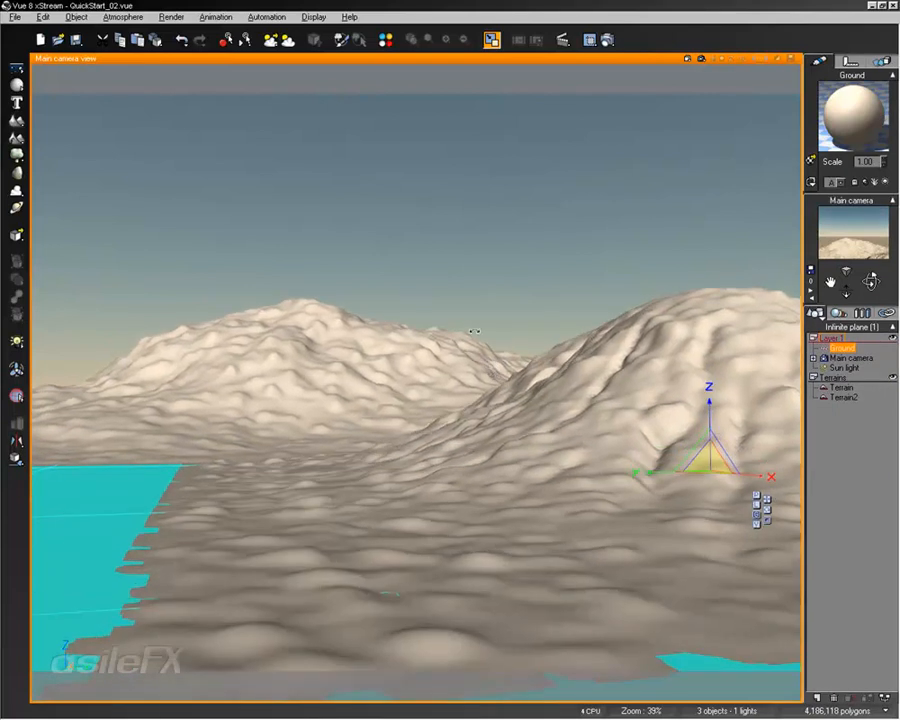
middle_click_drag(474, 331, 466, 339)
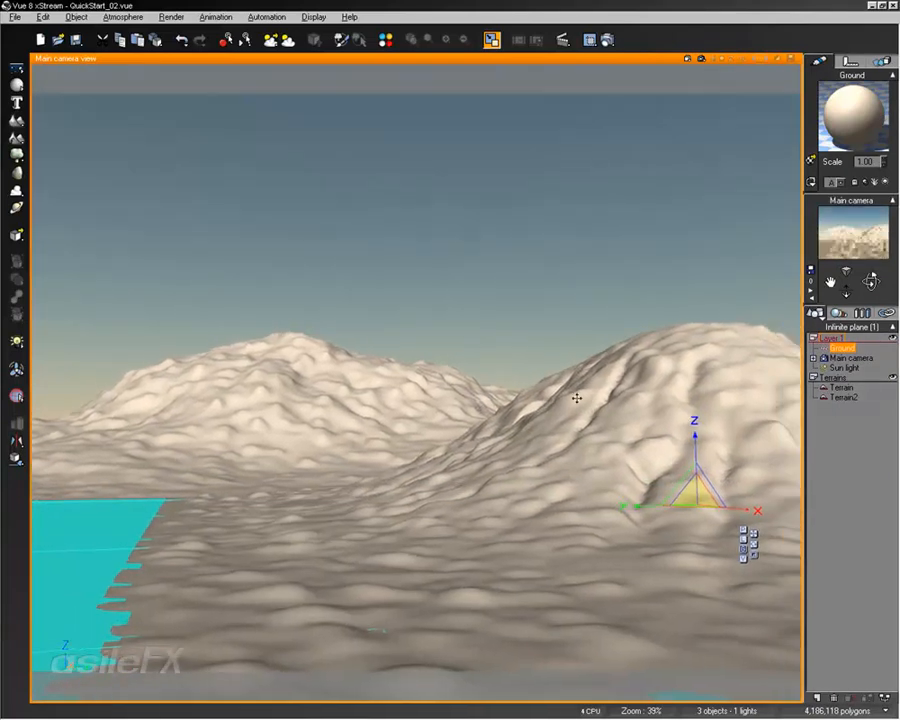
Select the original foreground terrain and duplicate it
left_click(844, 432)
left_click(840, 387)
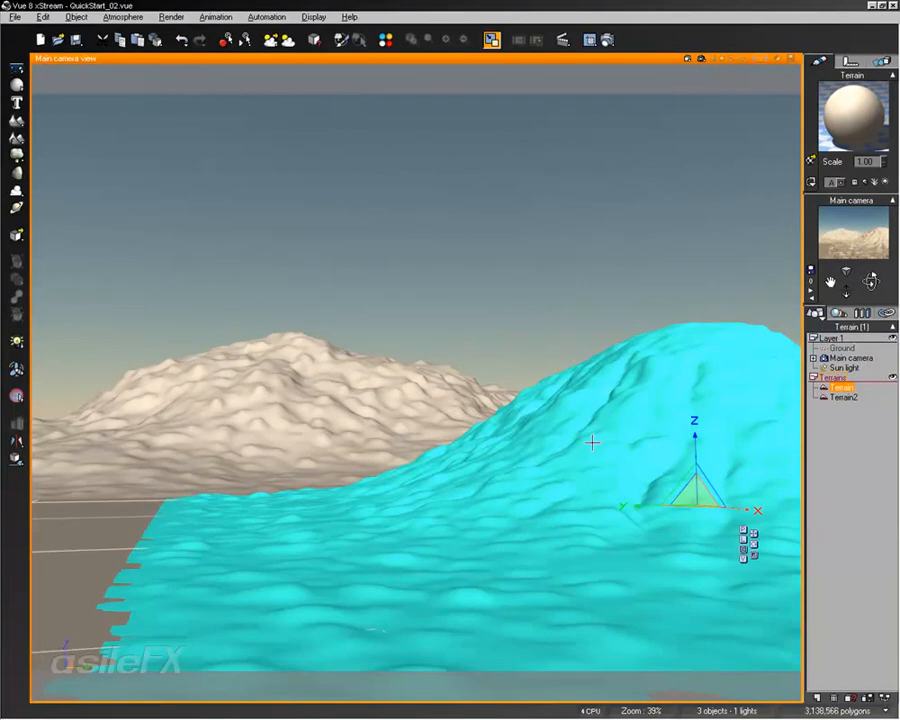
key("ctrl+d")
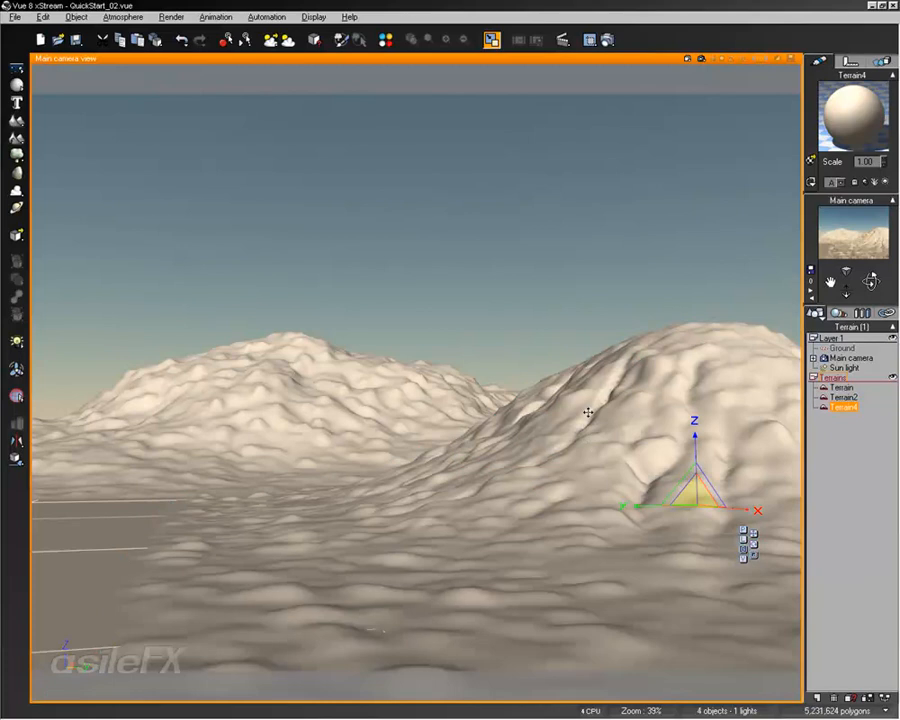
left_click(44, 17)
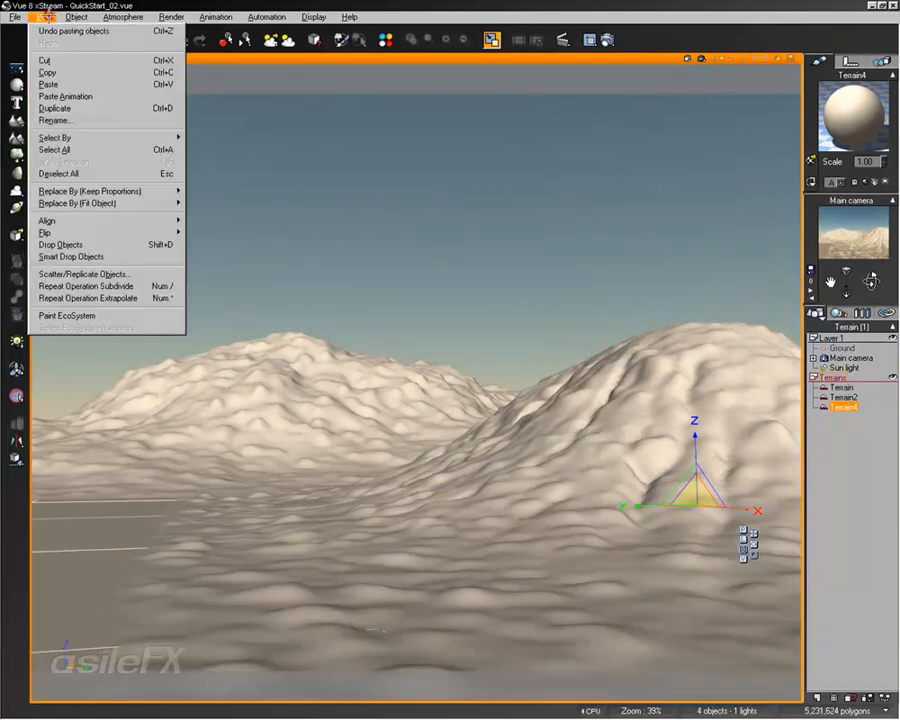
left_click(57, 72)
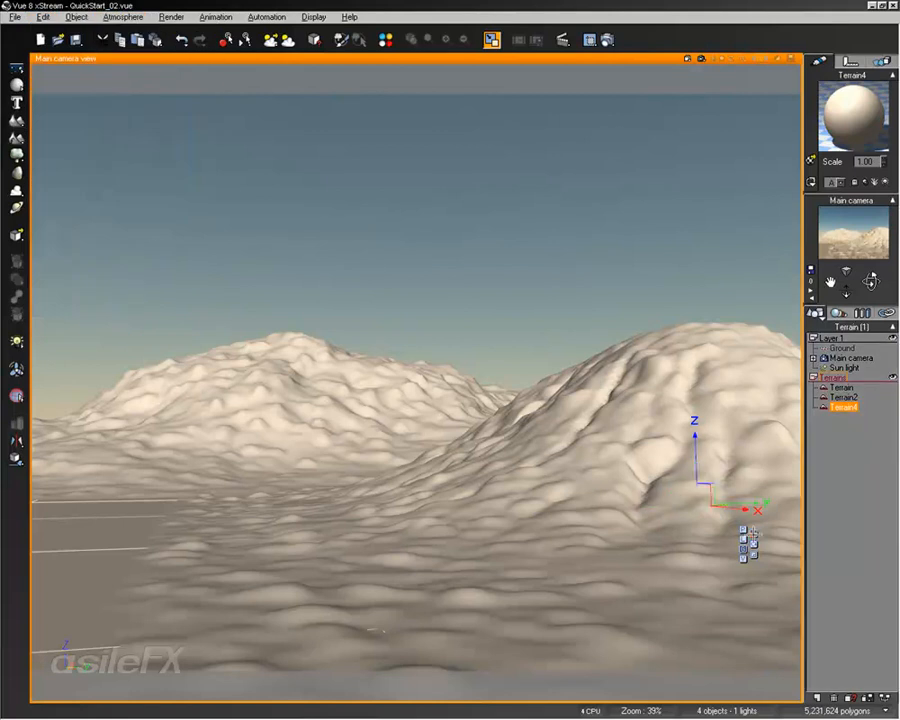
key("ctrl+v")
Move the new terrain copy into the foreground in front of both mountains and flatten its height
left_click_drag(506, 513, 446, 516)
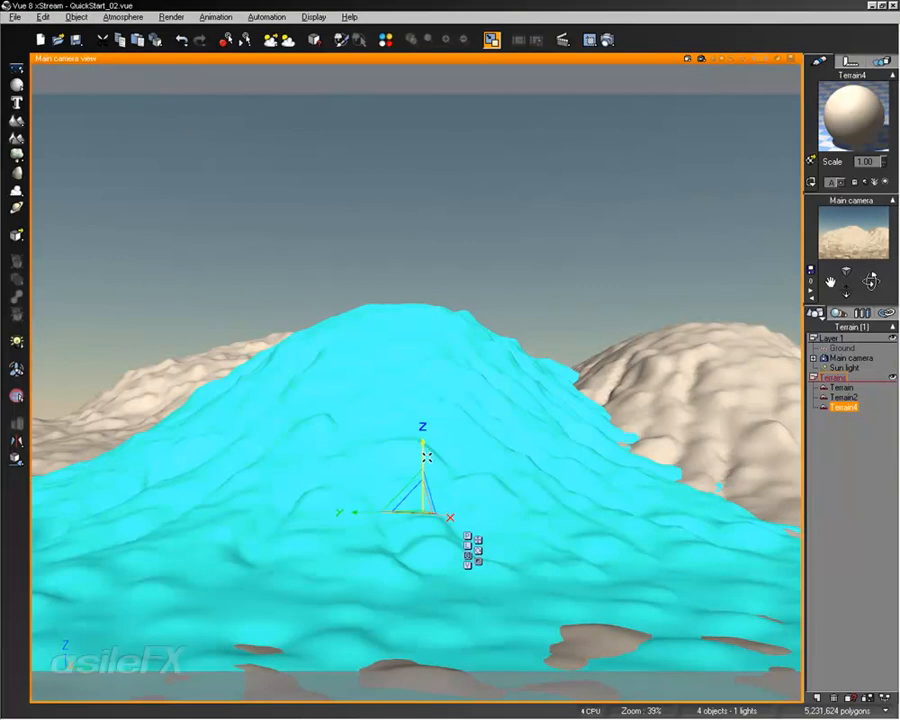
left_click_drag(427, 457, 645, 427)
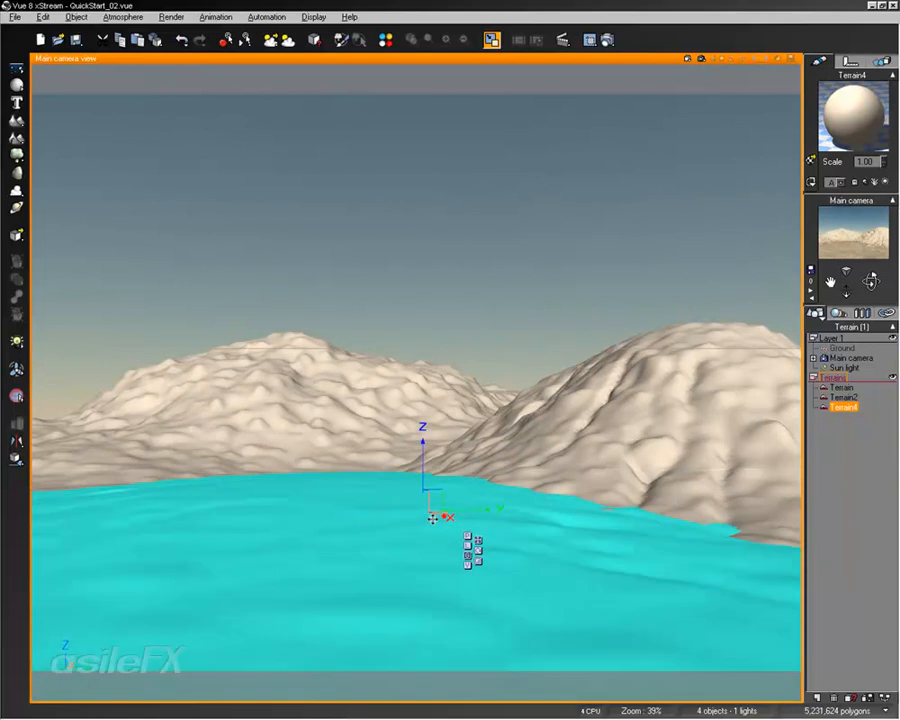
Move and rotate the flattened terrain copy so it spreads across the foreground of the main camera view
left_click_drag(444, 518, 352, 437)
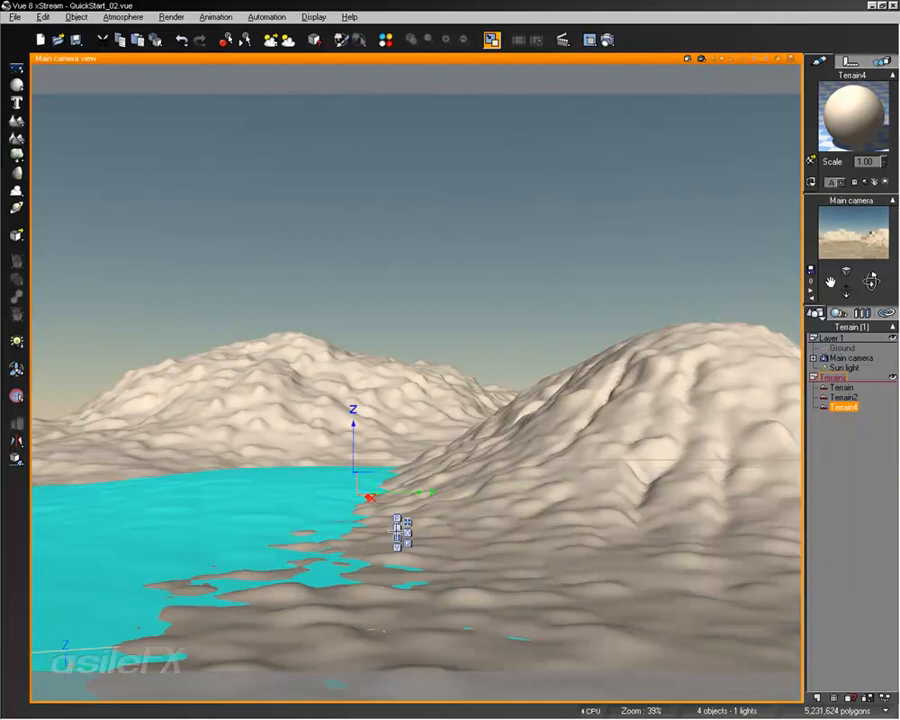
left_click(408, 544)
left_click_drag(356, 482, 444, 420)
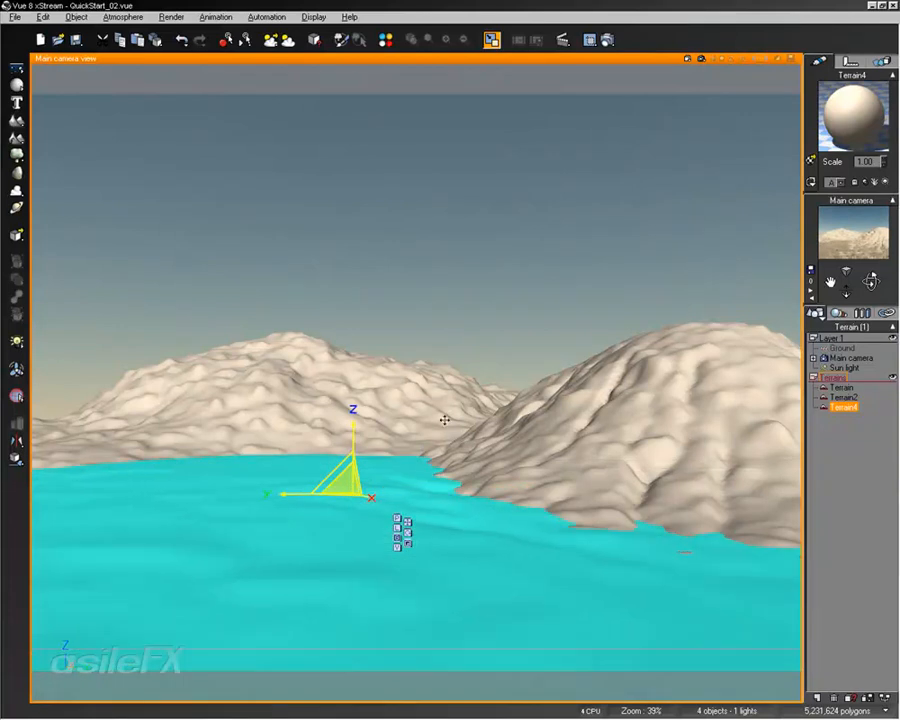
Fine-tune the flattened terrain's position in the top view, checking its foreground coverage in the full-size main camera view
double_click(532, 60)
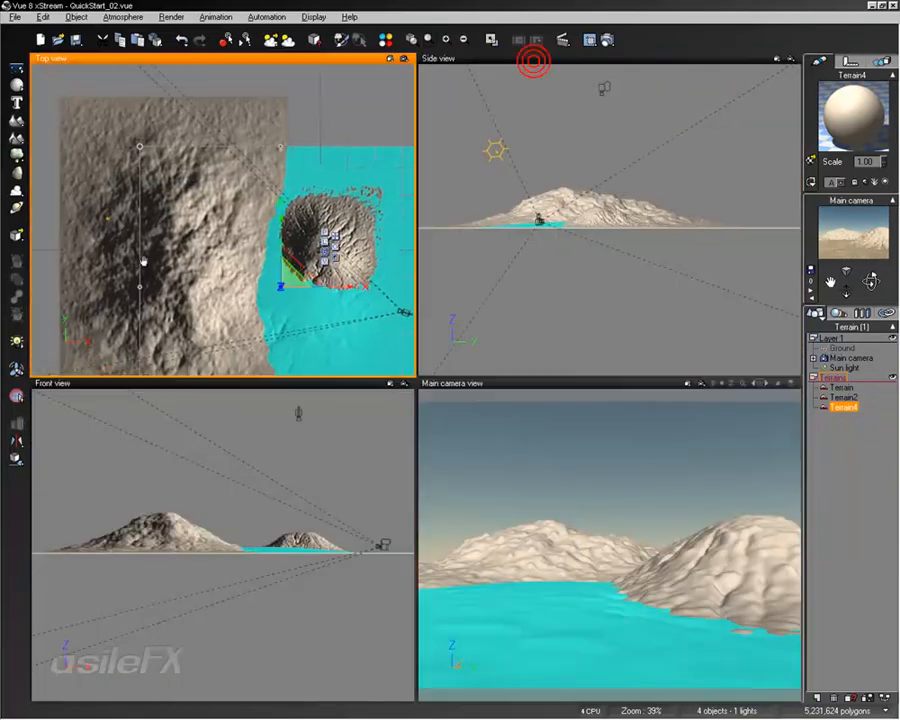
right_click_drag(143, 261, 125, 202)
mouse_move(328, 262)
left_mouse_down()
mouse_move(301, 273)
mouse_move(324, 273)
left_mouse_up()
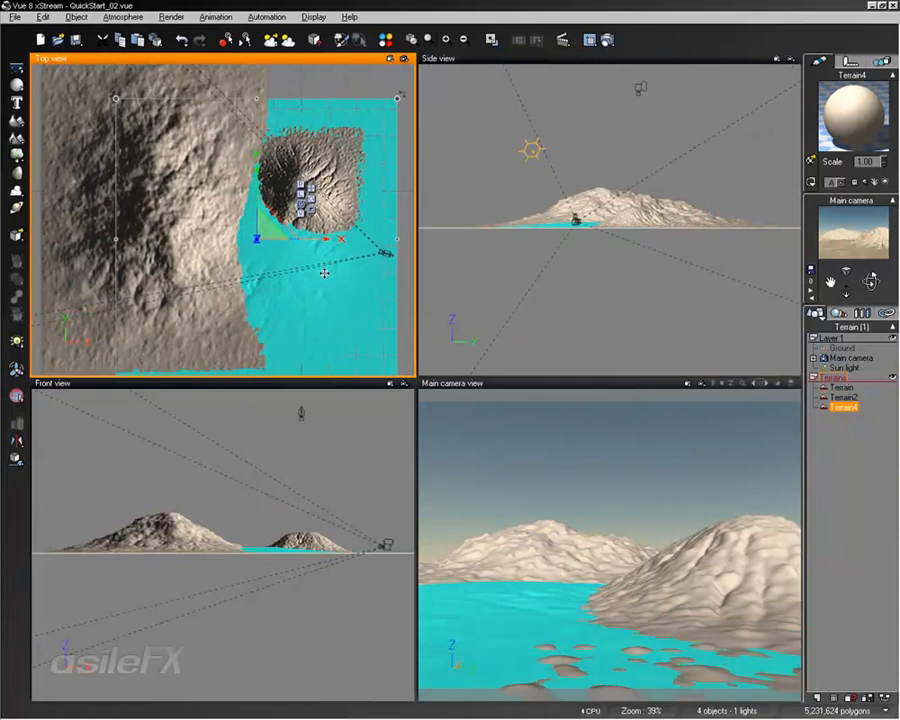
left_click(540, 652)
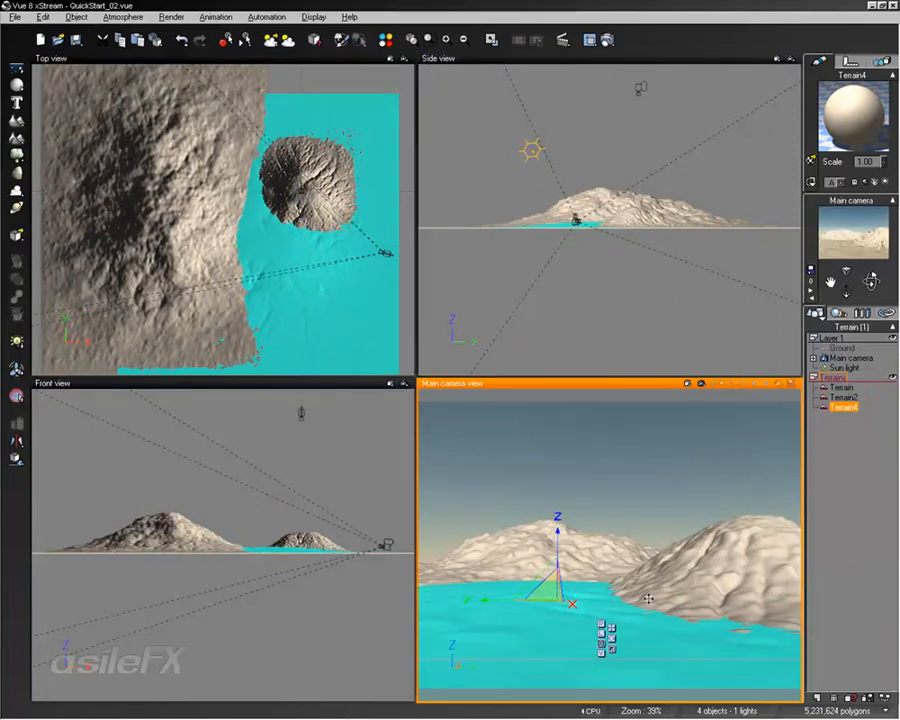
left_click(291, 290)
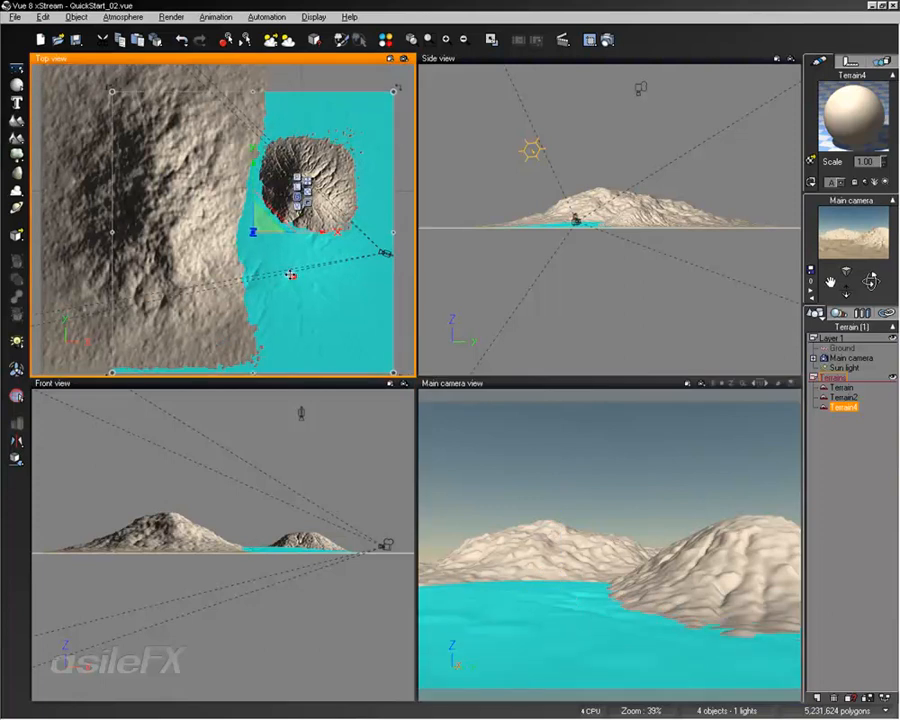
double_click(653, 385)
mouse_move(462, 496)
right_mouse_down()
mouse_move(484, 512)
mouse_move(448, 495)
mouse_move(475, 499)
right_mouse_up()
left_click_drag(438, 520, 464, 517)
Smooth the flattened terrain in the Terrain Editor with repeated Diffusive erosion, halve its resolution to 512x512 and accept
double_click(466, 518)
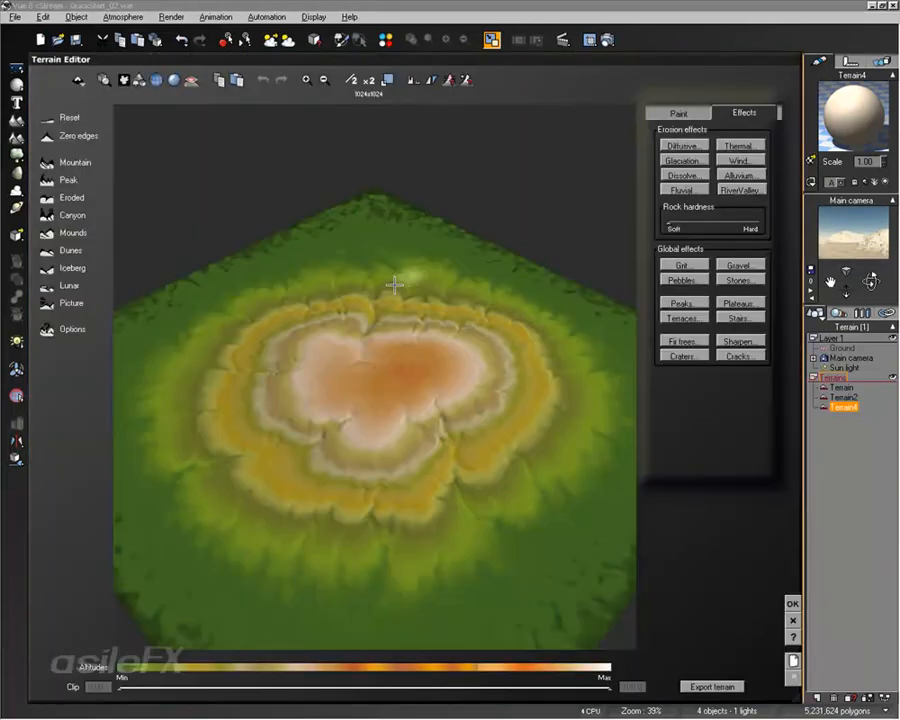
right_click_drag(446, 348, 368, 382)
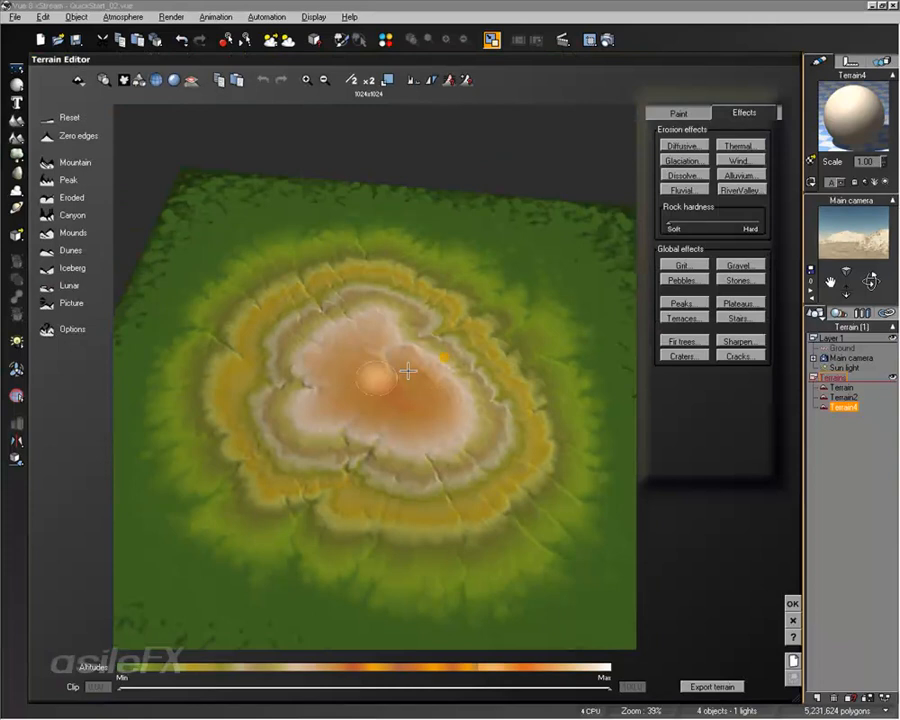
left_click(691, 146)
right_click_drag(547, 325, 486, 279)
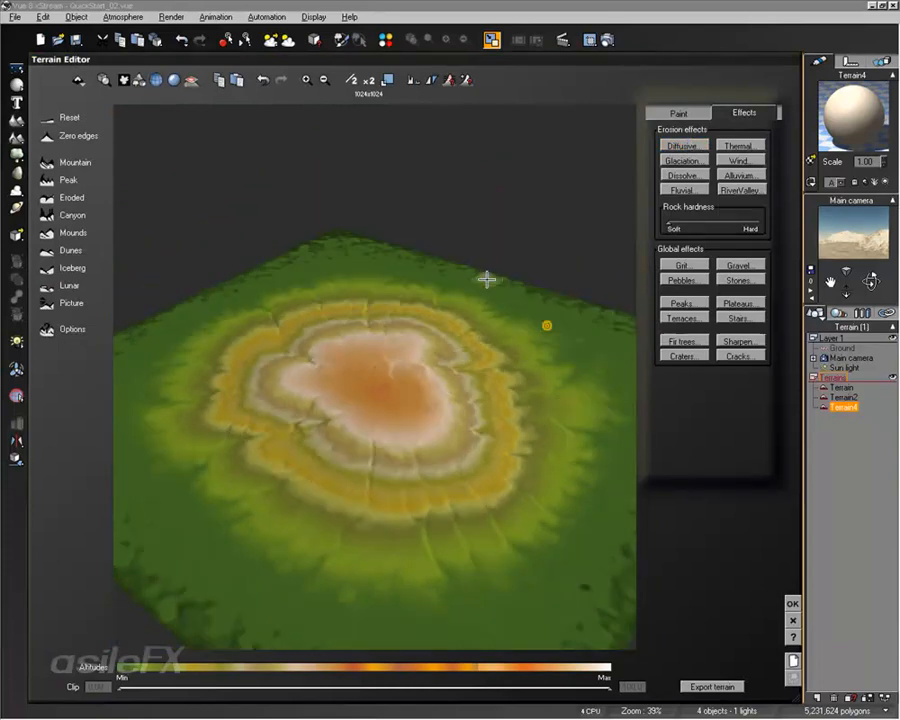
left_click(684, 146)
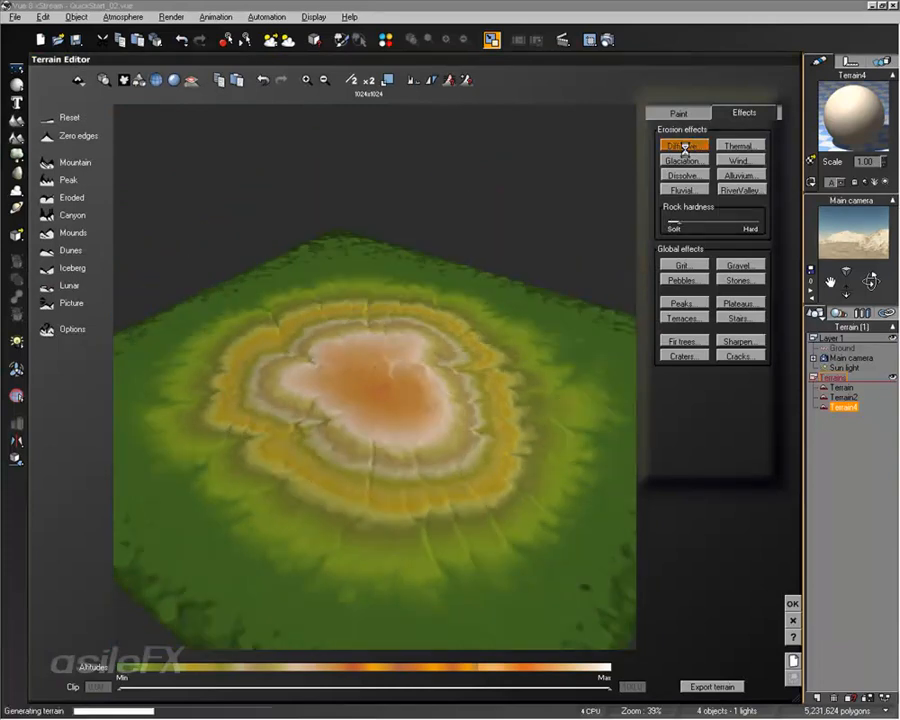
right_click_drag(482, 316, 454, 312)
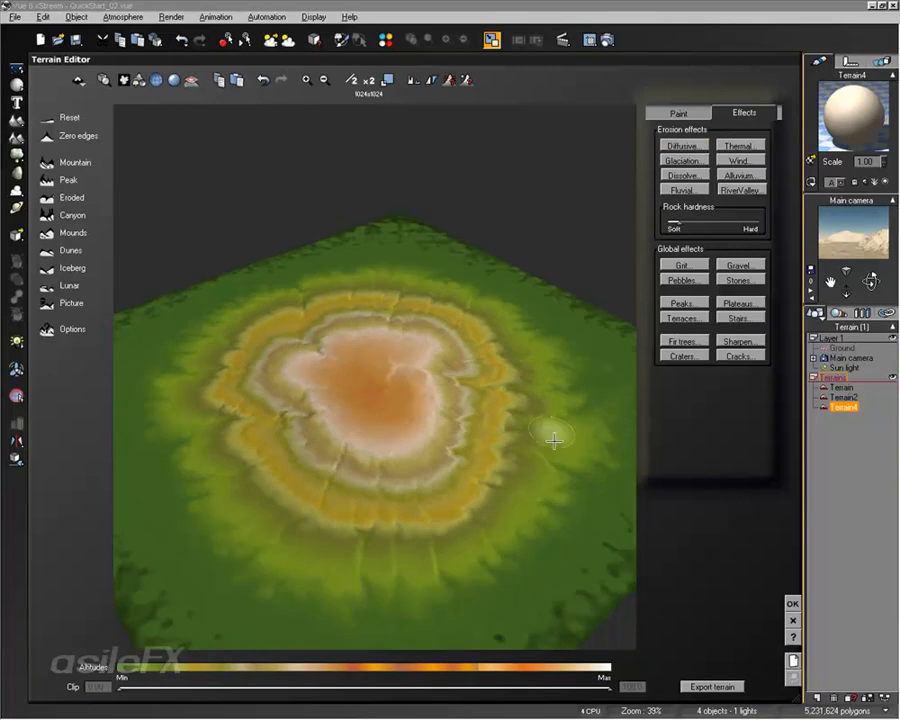
left_click(352, 80)
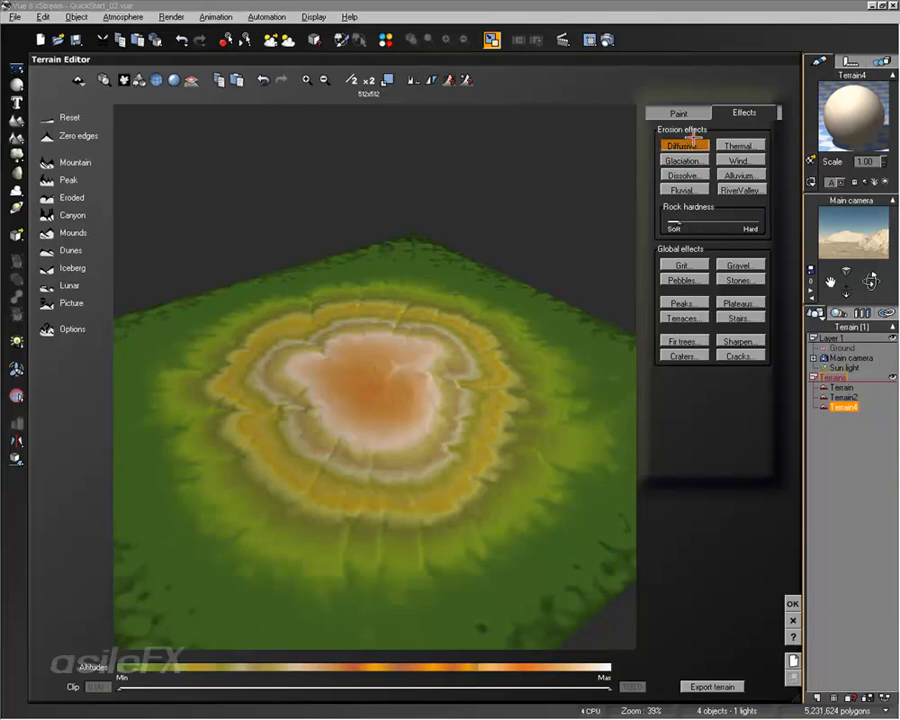
left_click(791, 604)
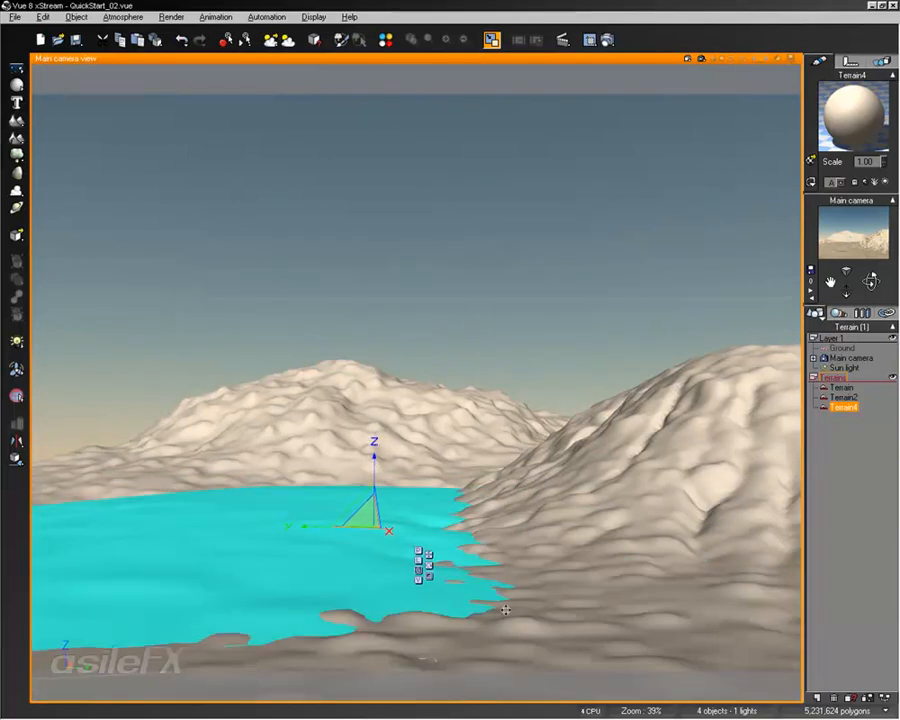
Reframe the main camera so the flat terrain fills the foreground below both mountains, and clear the selection
right_click_drag(641, 481, 625, 494)
mouse_move(623, 493)
middle_mouse_down()
mouse_move(646, 498)
mouse_move(635, 488)
middle_mouse_up()
left_click(853, 474)
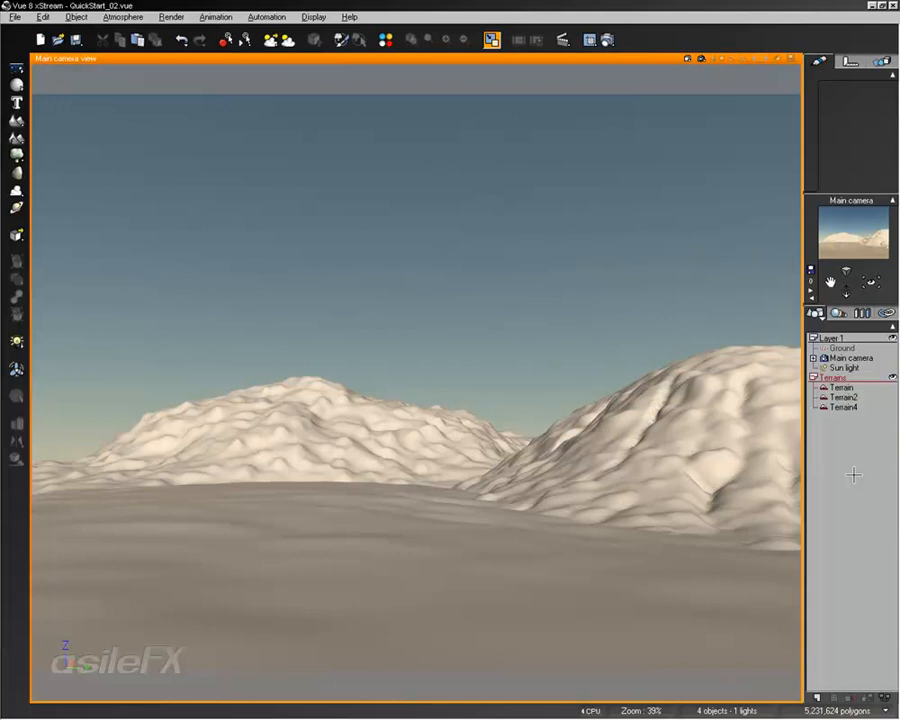
left_click(838, 387)
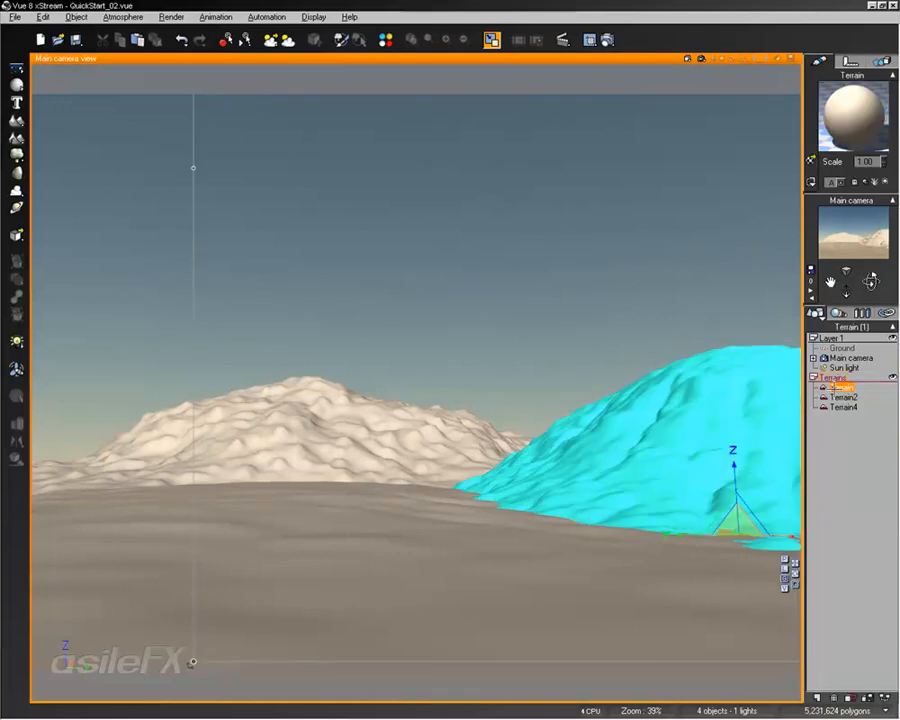
double_click(838, 387)
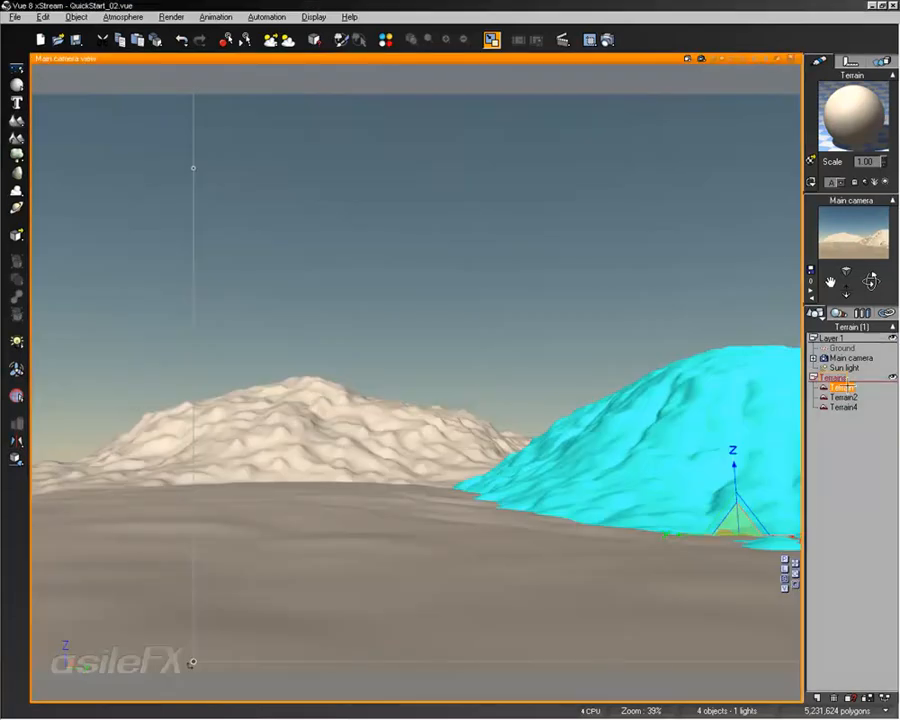
left_click(842, 386)
left_click_drag(847, 387, 831, 397)
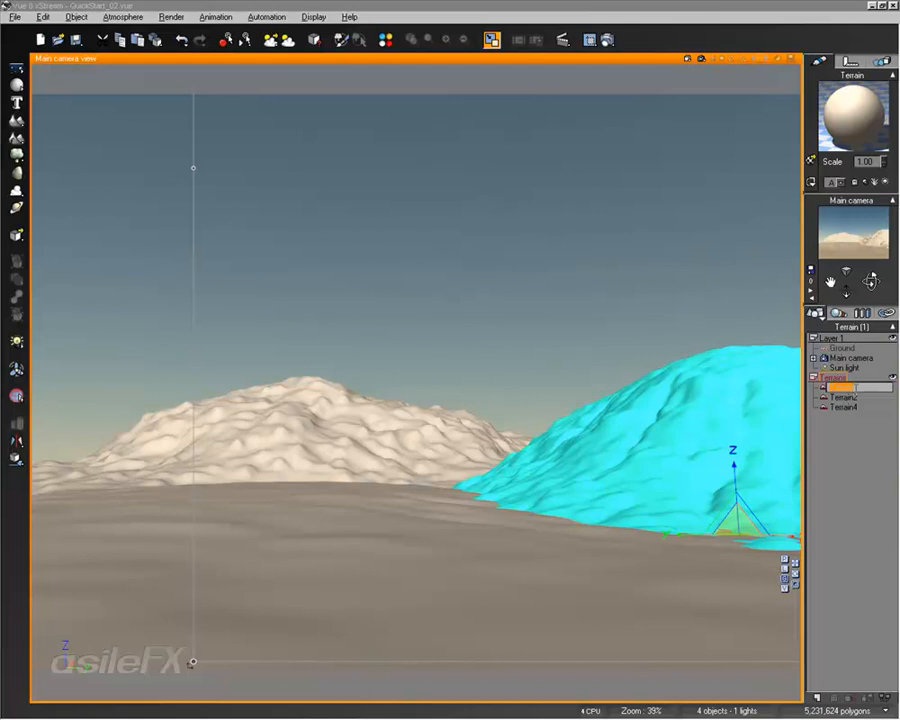
left_click(842, 476)
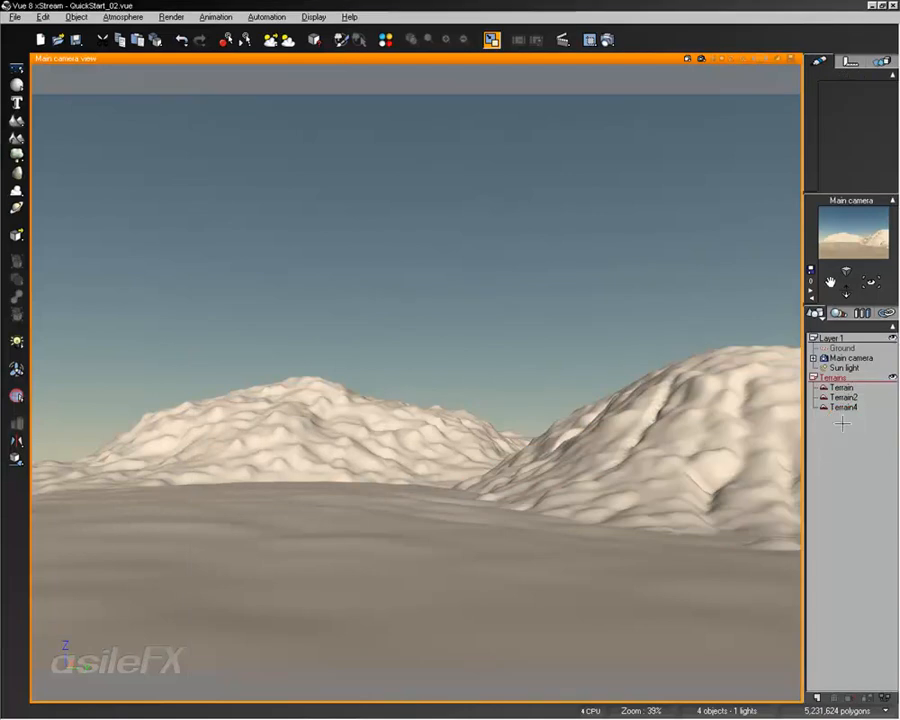
Rename the nearer mountain terrain as Front
right_click(845, 388)
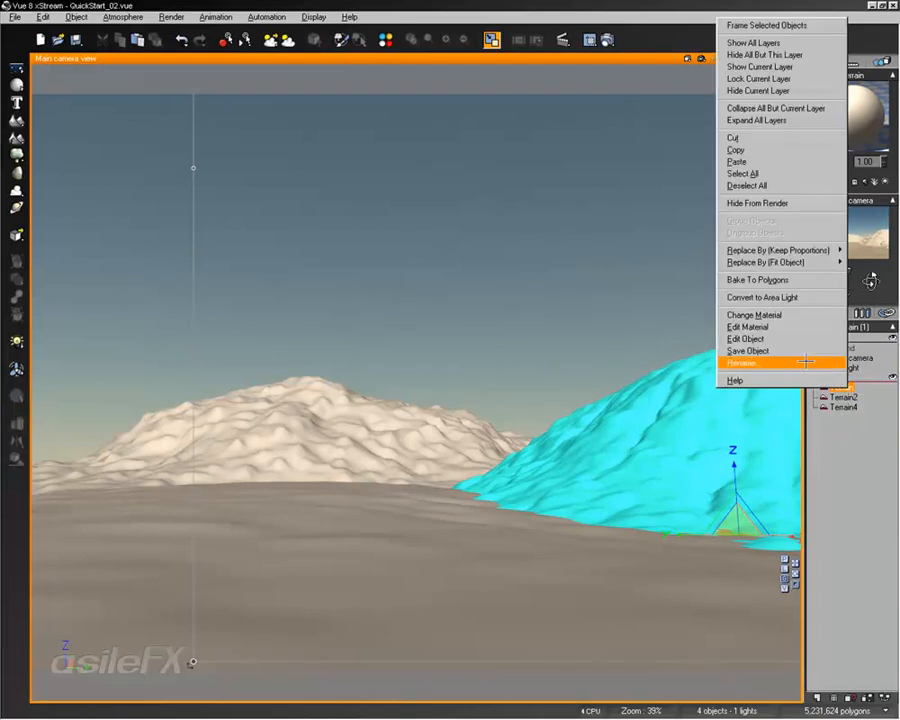
left_click(745, 363)
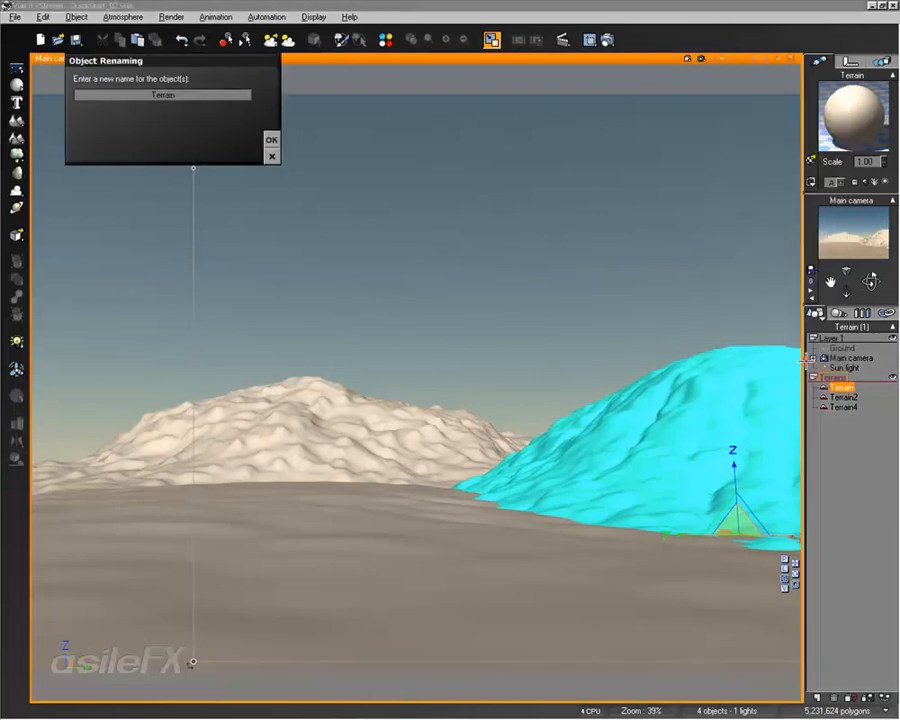
double_click(183, 95)
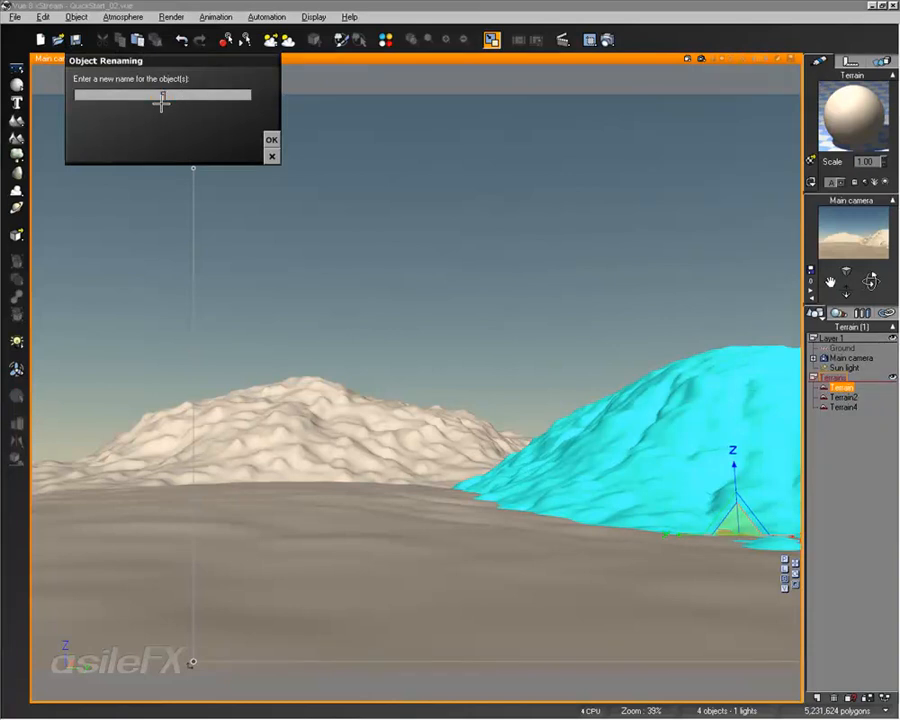
left_click(270, 139)
Rename the distant mountain, Terrain2, as Back
left_click(842, 397)
right_click(842, 397)
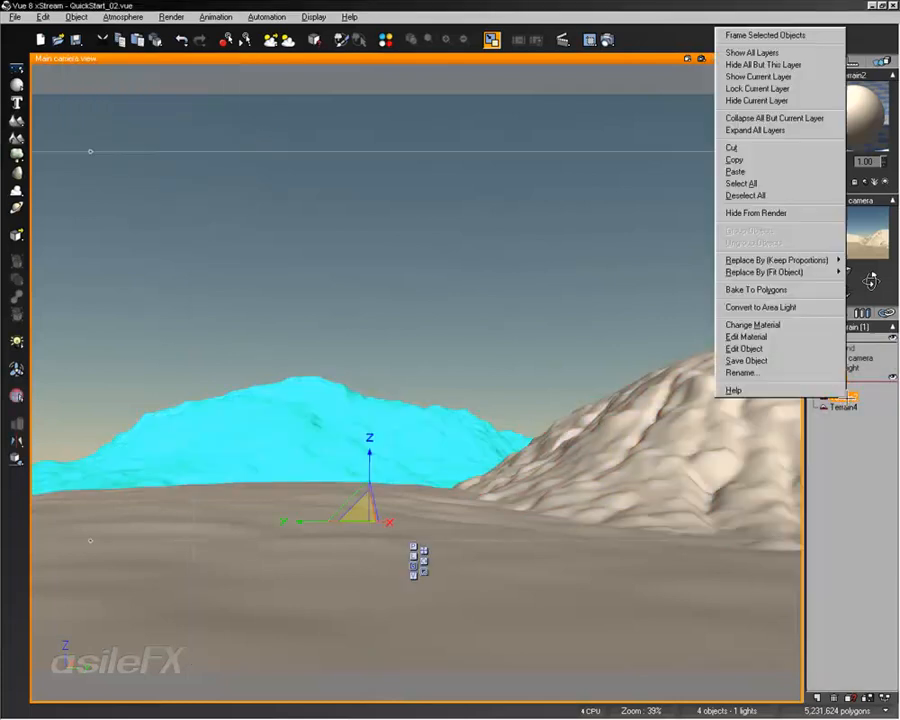
left_click(750, 536)
double_click(183, 95)
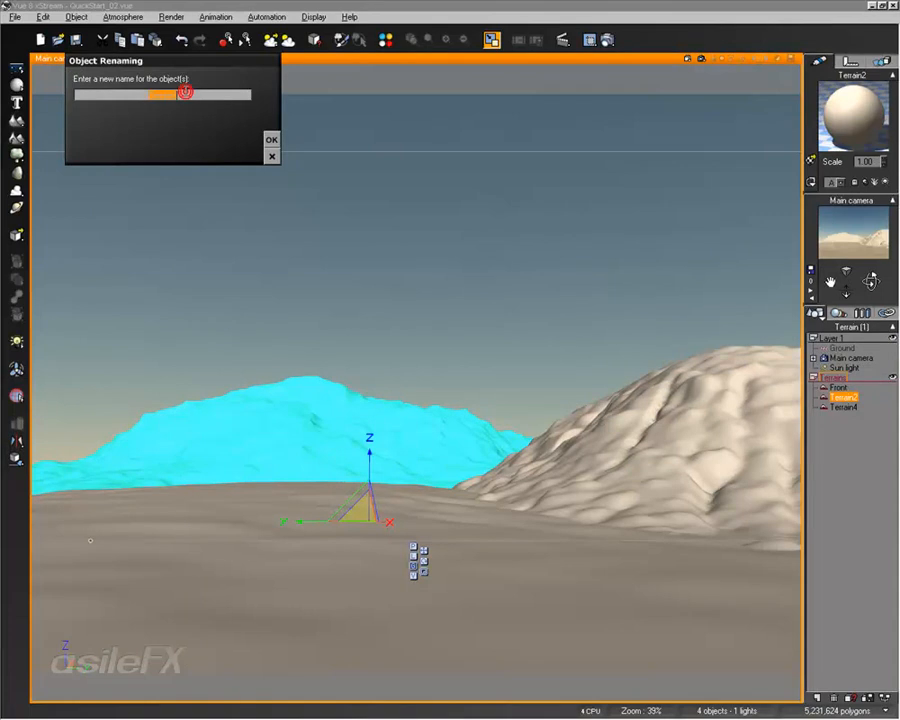
type("Back")
left_click(270, 139)
Rename the flattened foreground terrain, Terrain4, as Ground_terrain
left_click(845, 407)
right_click(845, 407)
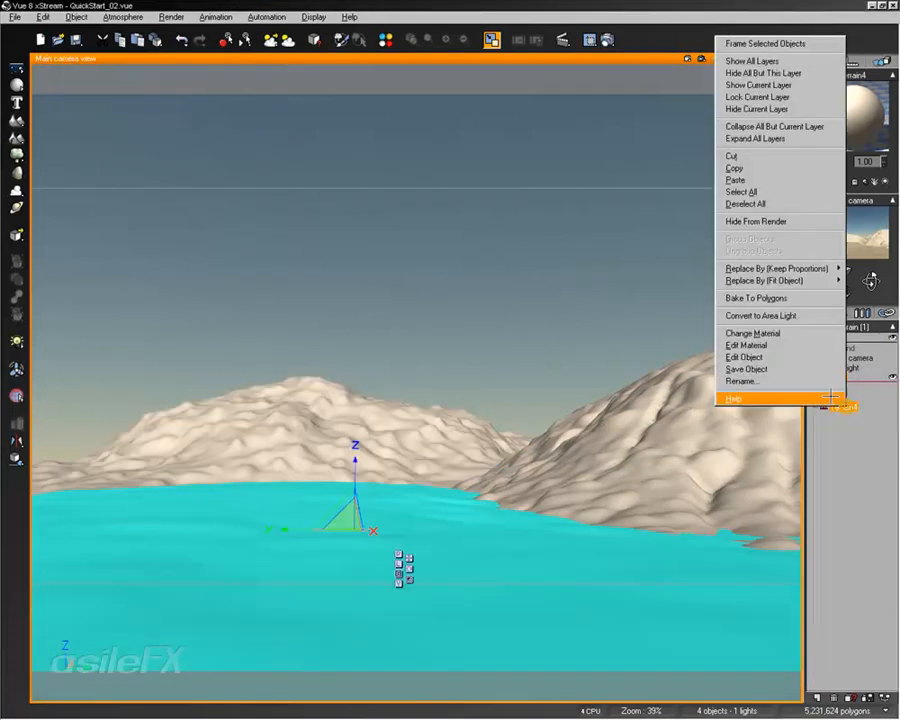
left_click(826, 395)
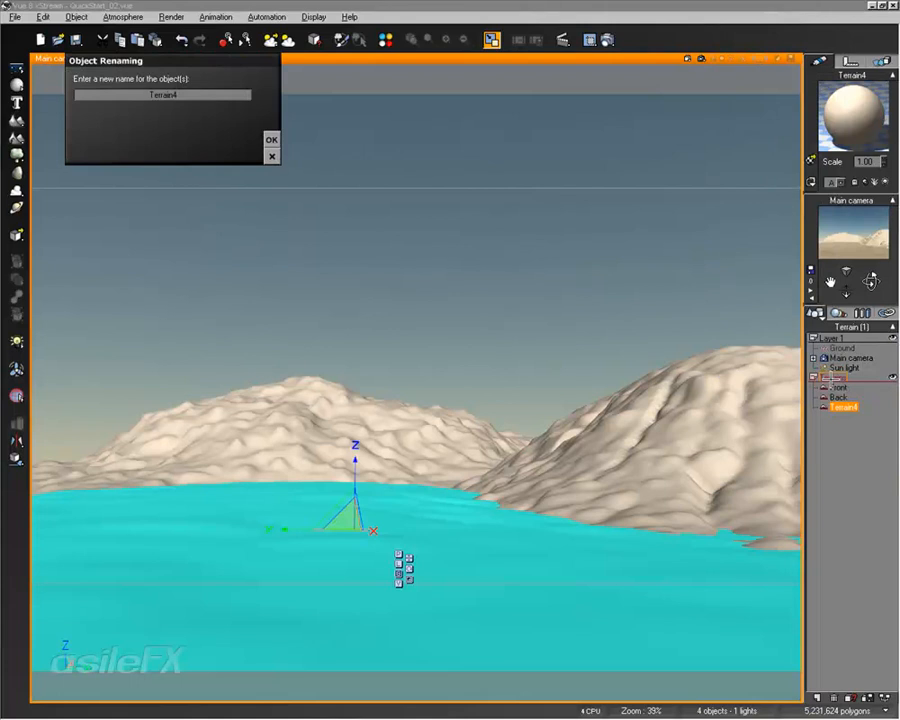
double_click(216, 94)
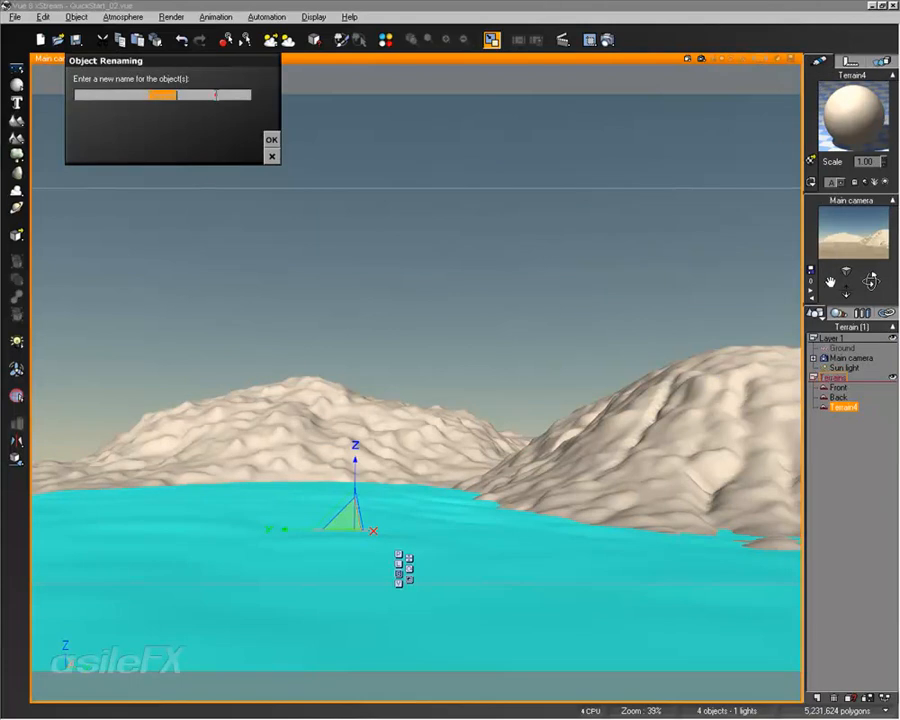
type("Ground_terrain")
left_click(271, 139)
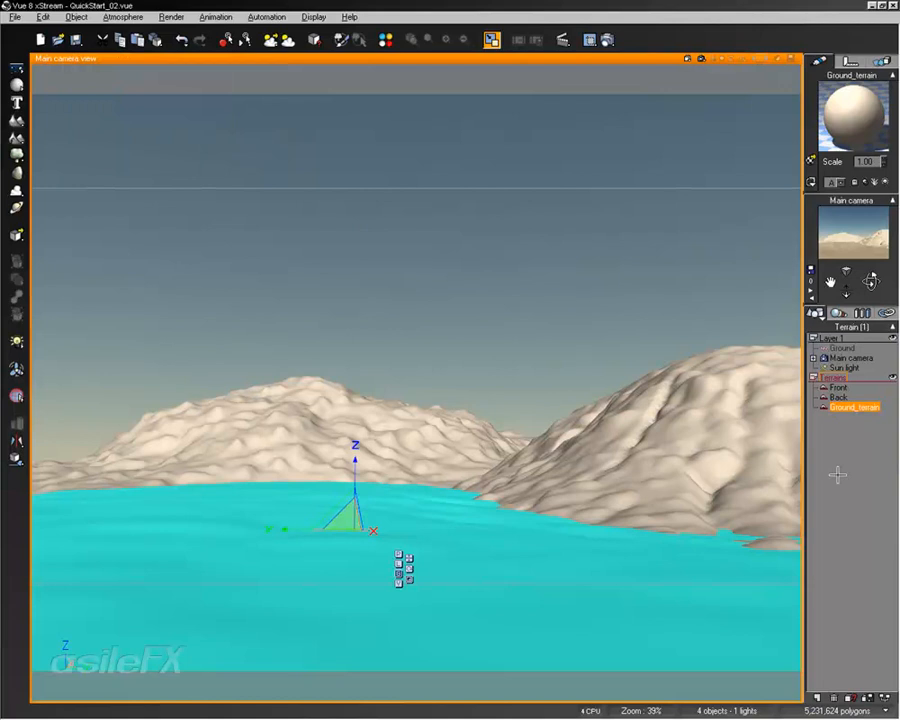
Reframe the main camera with nothing selected to include more foreground, and open the render options
left_click(838, 475)
mouse_move(623, 497)
right_mouse_down()
mouse_move(608, 482)
mouse_move(615, 485)
right_mouse_up()
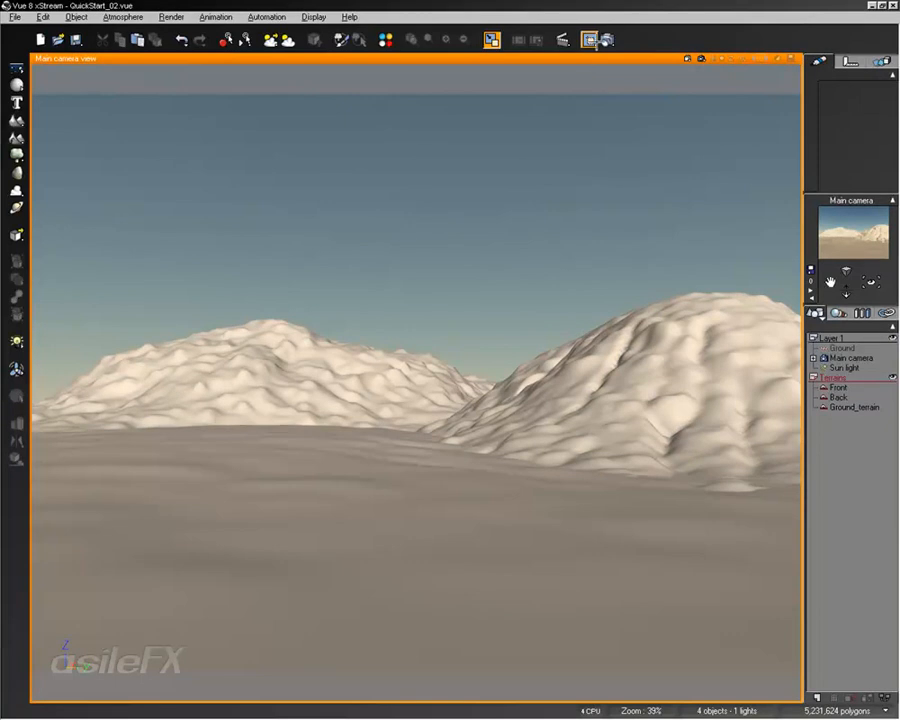
right_click(607, 39)
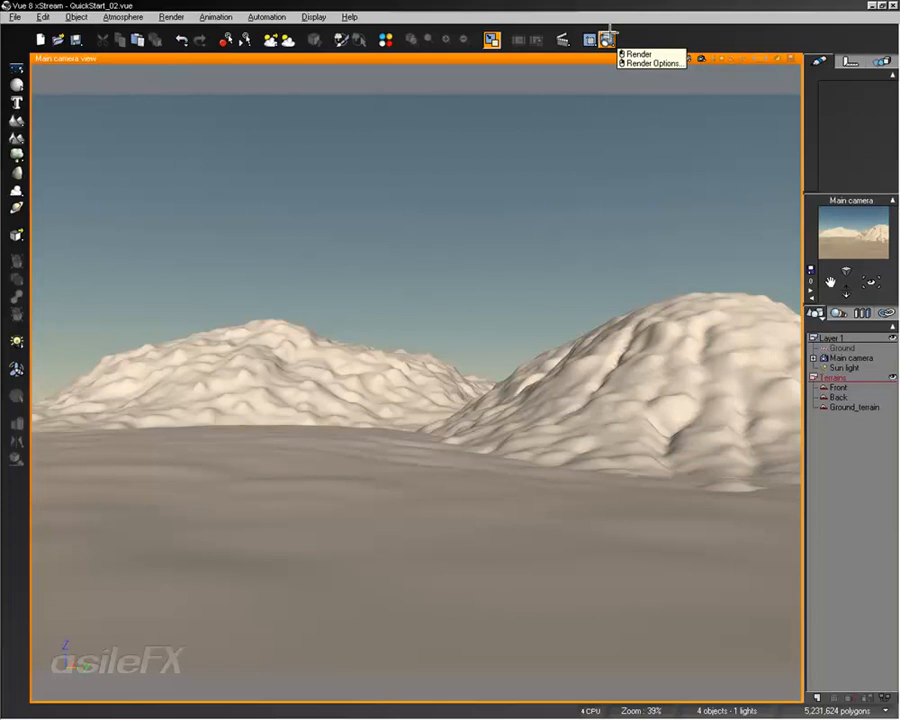
right_click(607, 39)
left_click(652, 63)
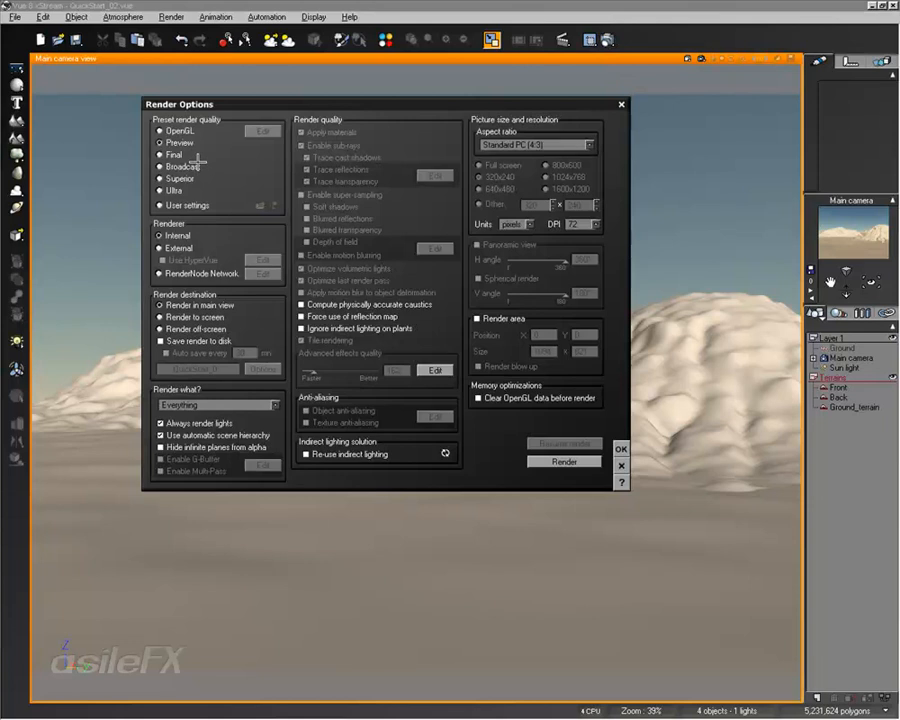
left_click(212, 316)
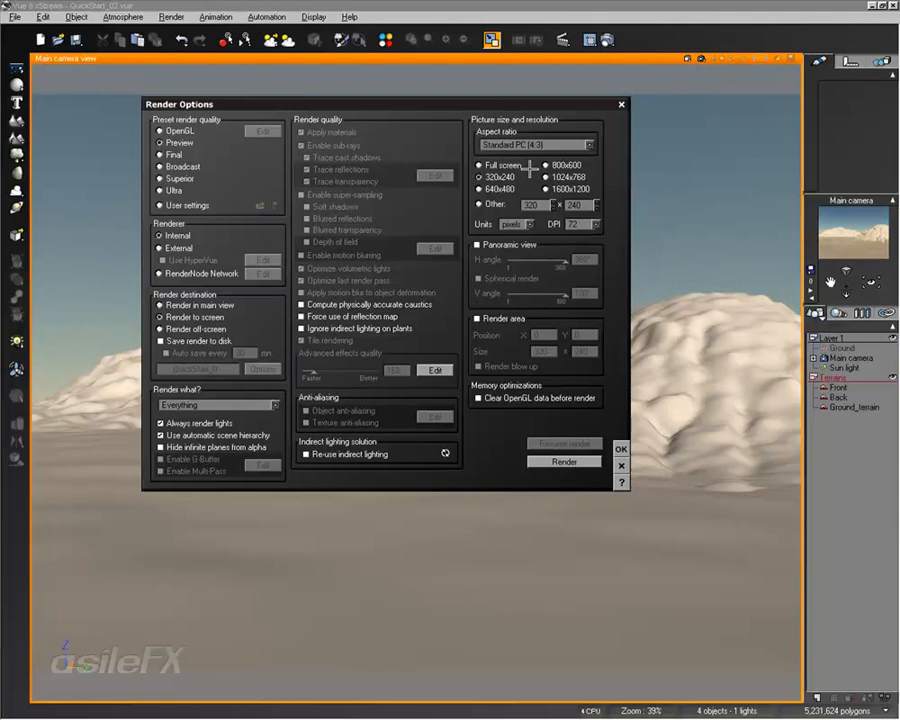
left_click(160, 305)
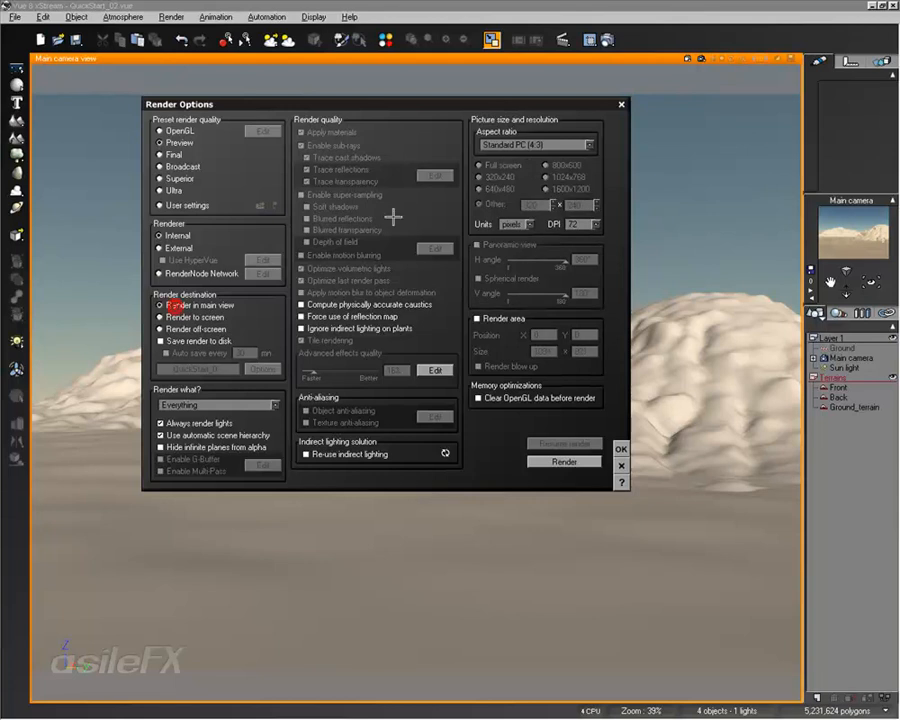
left_click(548, 145)
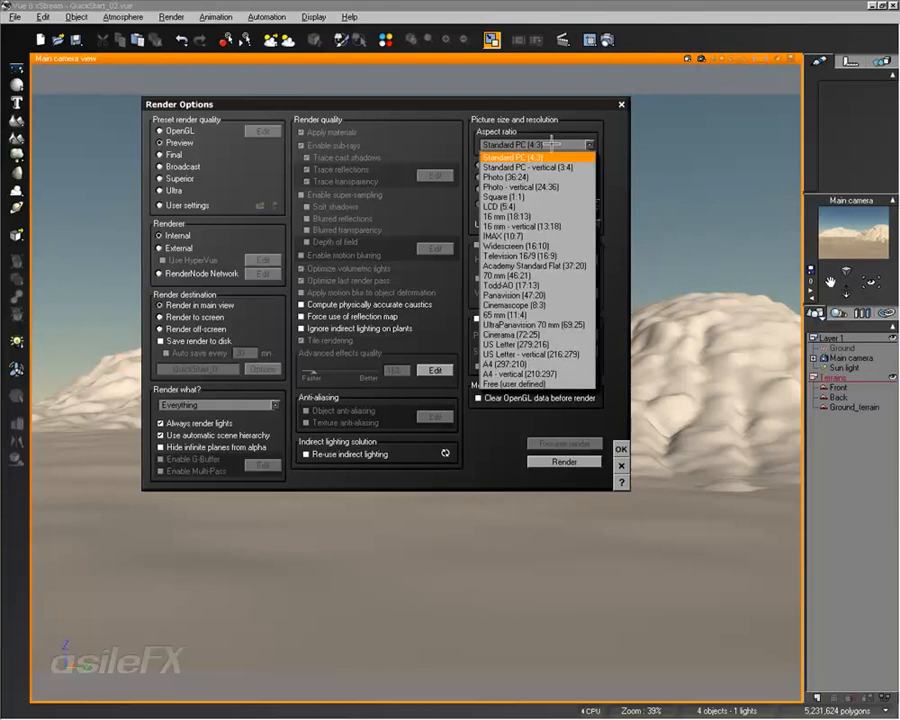
left_click(548, 145)
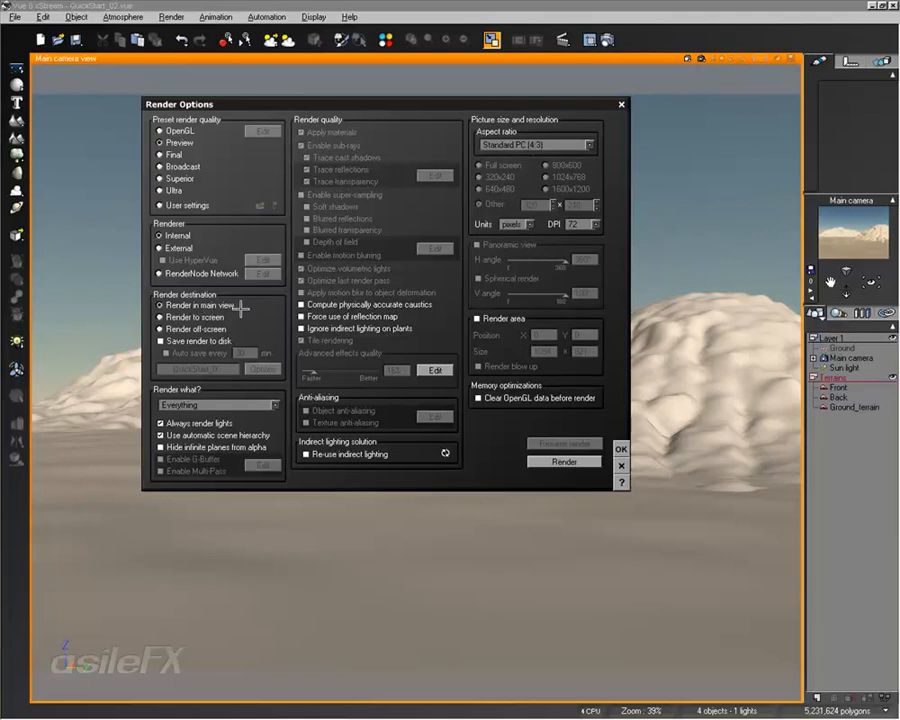
Set the render aspect ratio to Television 16/9 (16:9) and the preset render quality to Final, and apply the options
left_click(580, 145)
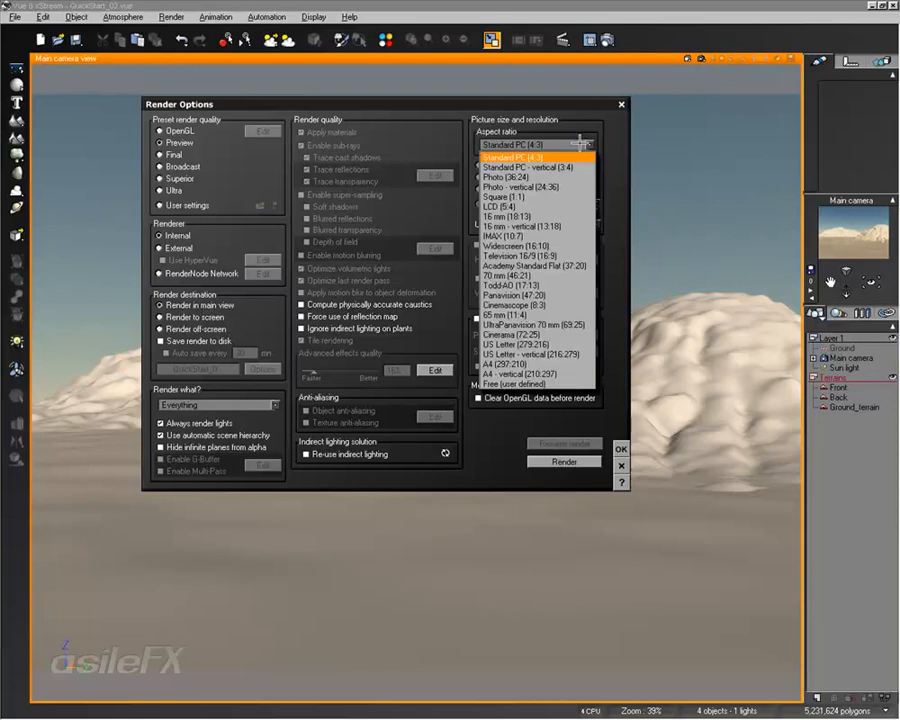
left_click(545, 256)
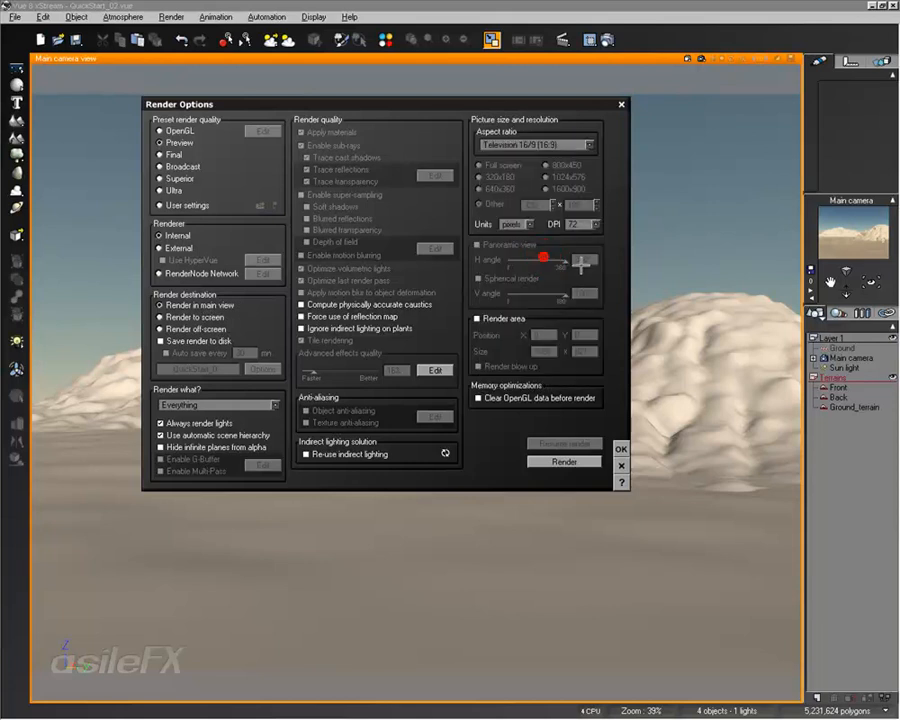
left_click(176, 155)
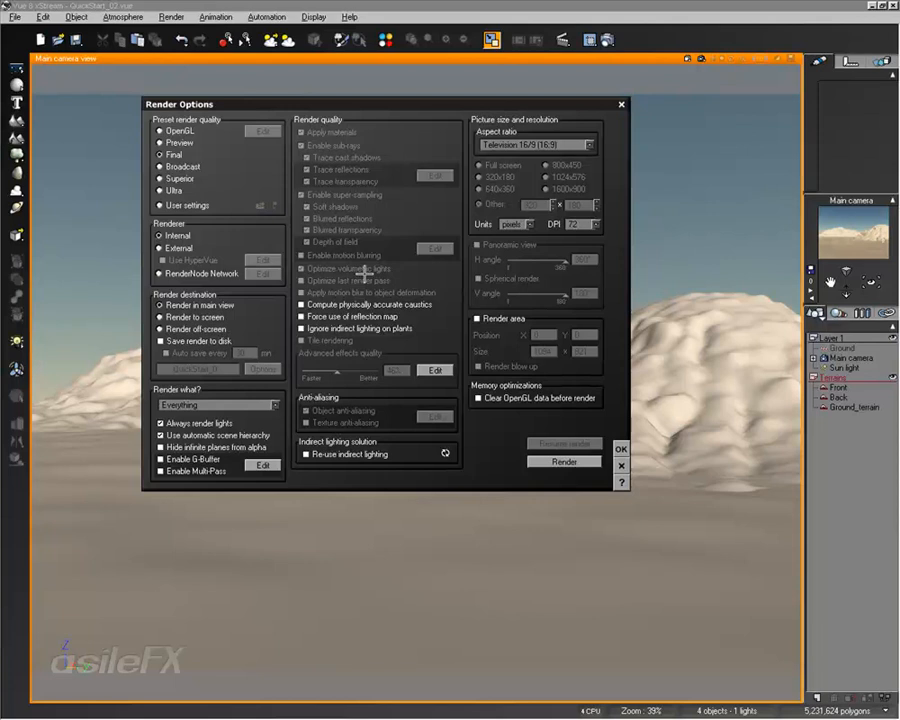
left_click(620, 449)
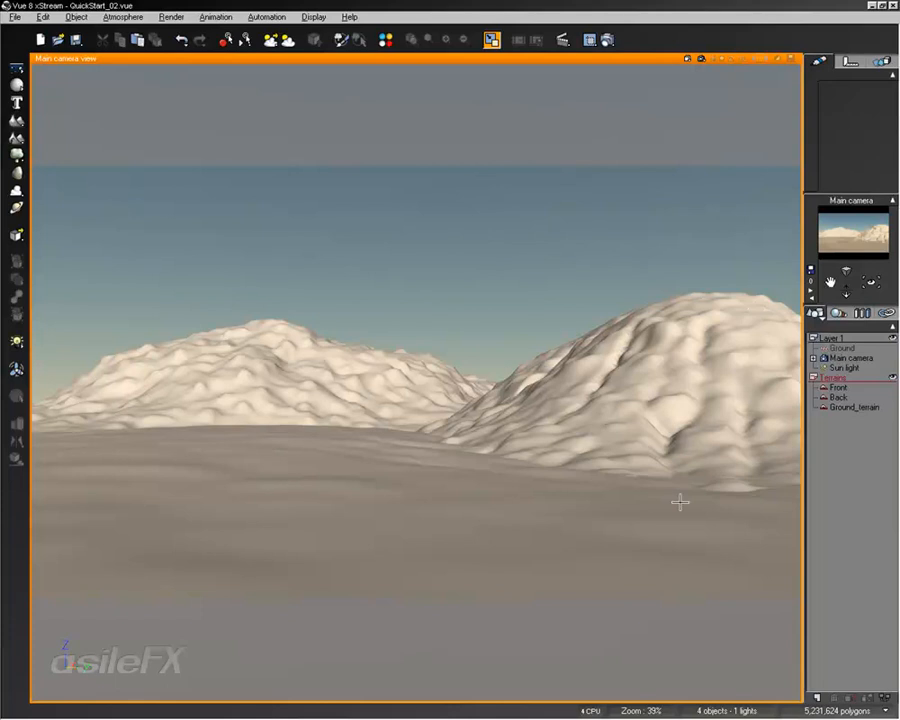
Turn on the safe frames in the main camera view's frame guides, with both the action and title safe frames displayed
left_click(688, 59)
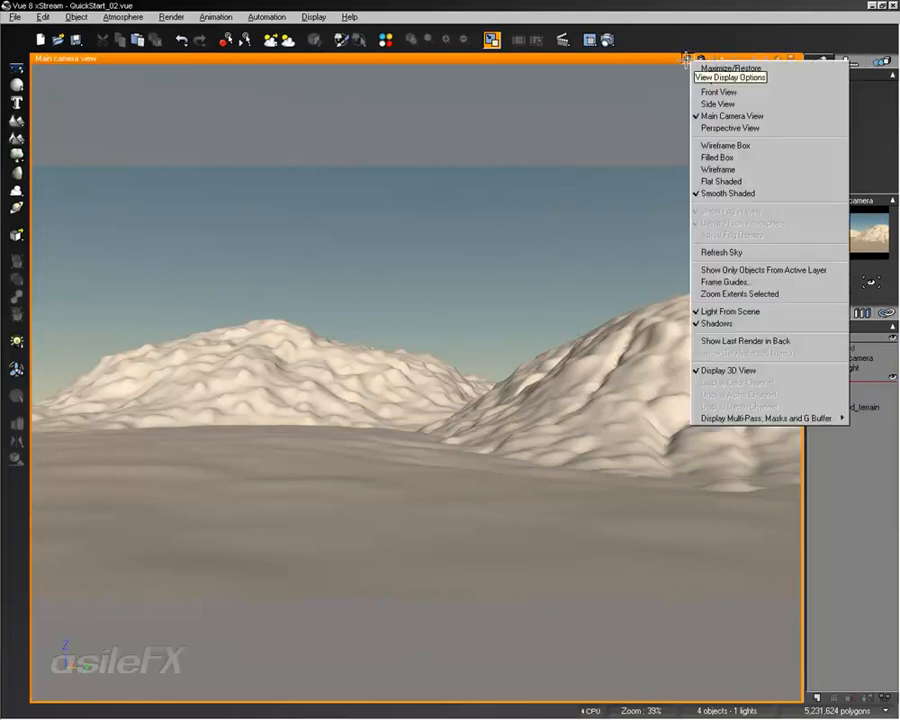
left_click(760, 282)
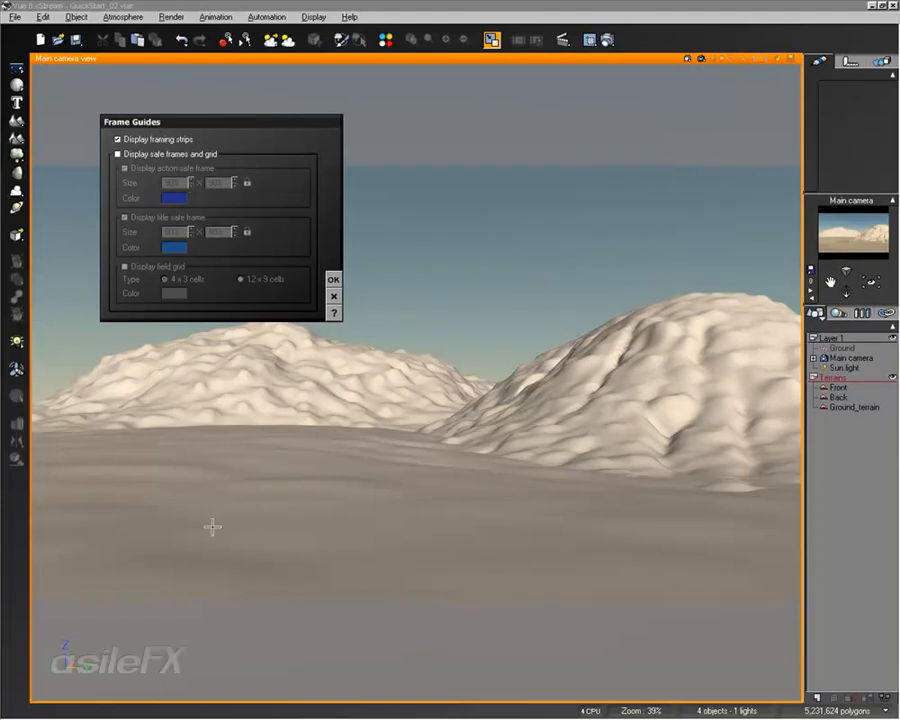
left_click(190, 151)
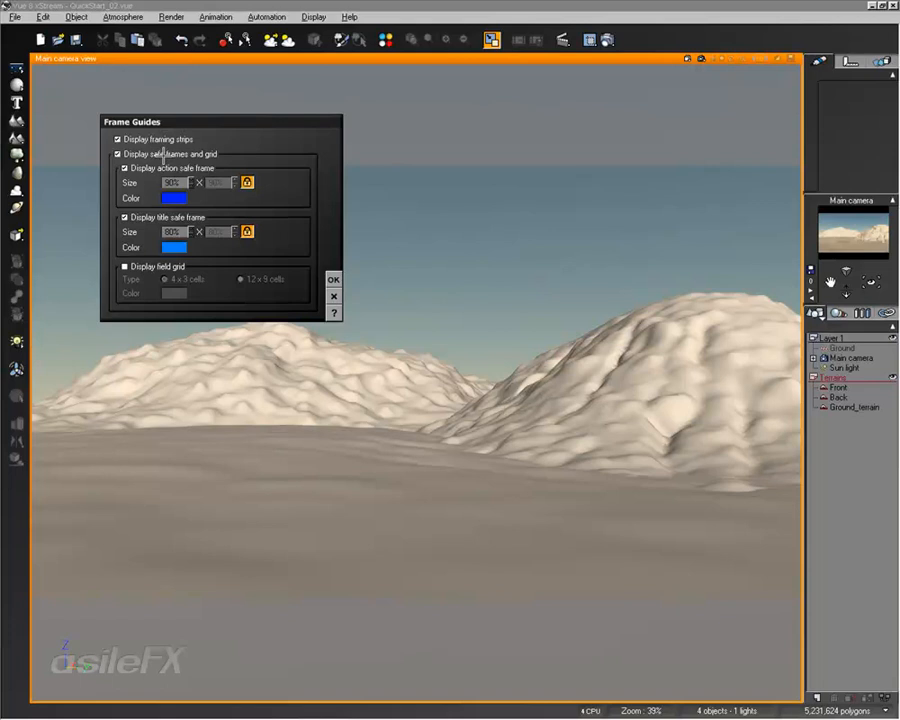
left_click(164, 155)
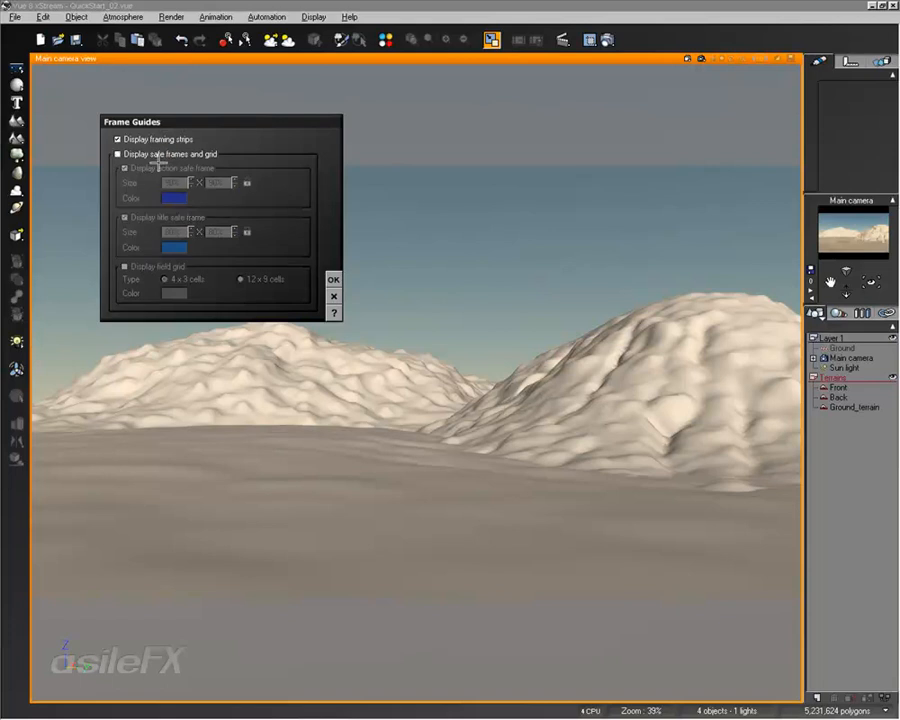
left_click(158, 157)
left_click(333, 279)
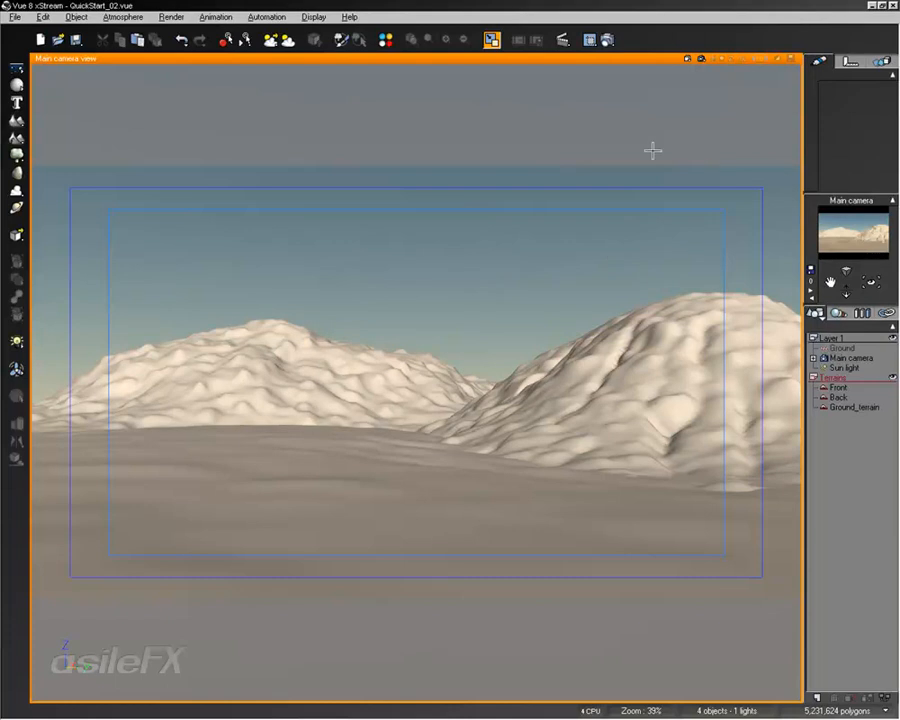
Add the 12 x 9 cell field grid to the frame guides and compare it in the four-view layout and maximized camera view
left_click(688, 59)
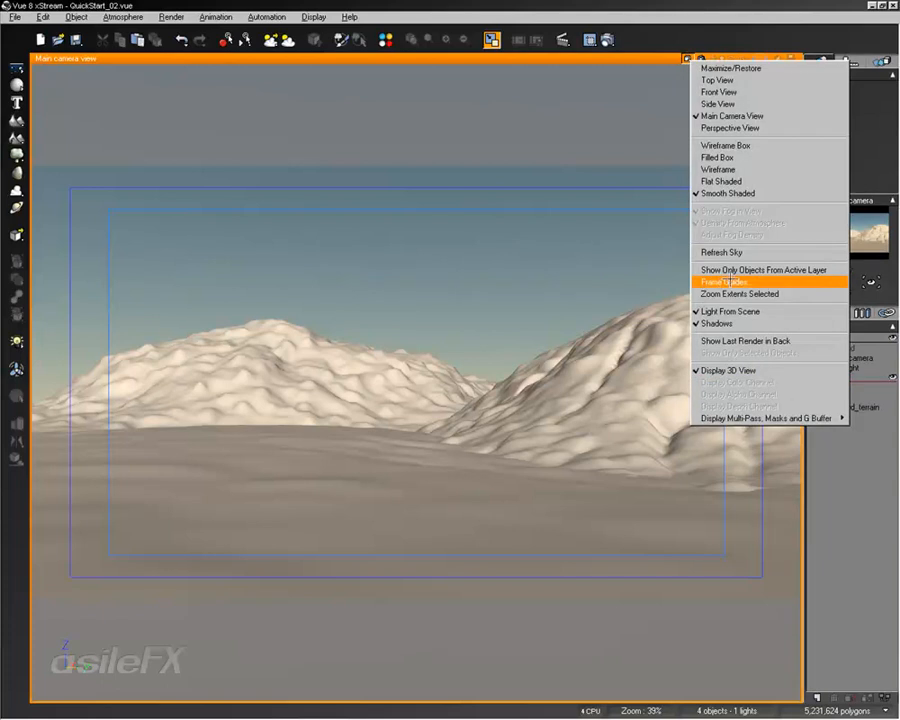
left_click(712, 282)
left_click(125, 266)
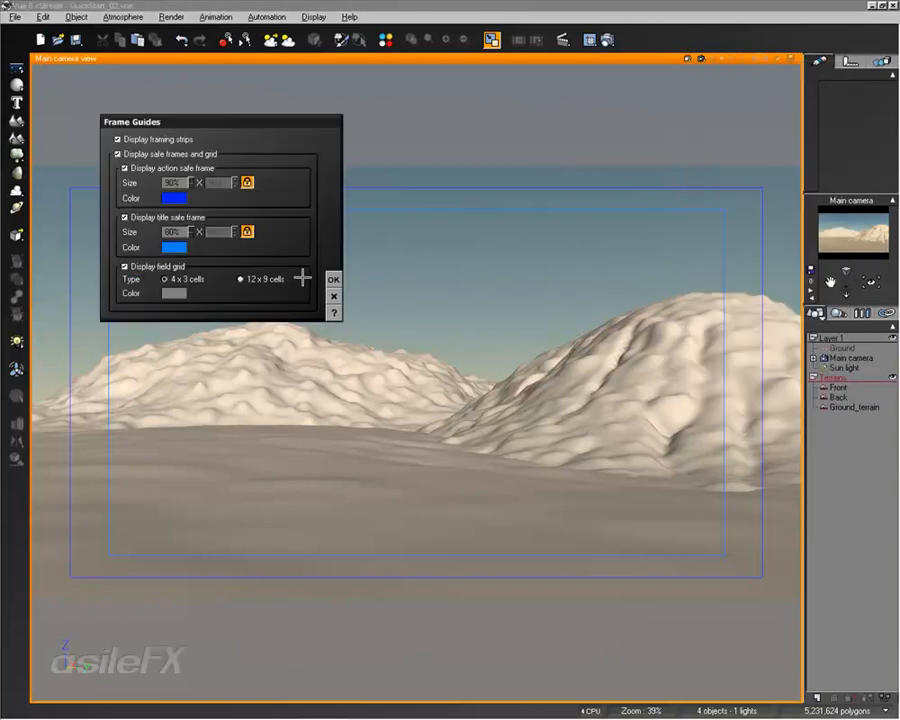
left_click(164, 279)
left_click(334, 280)
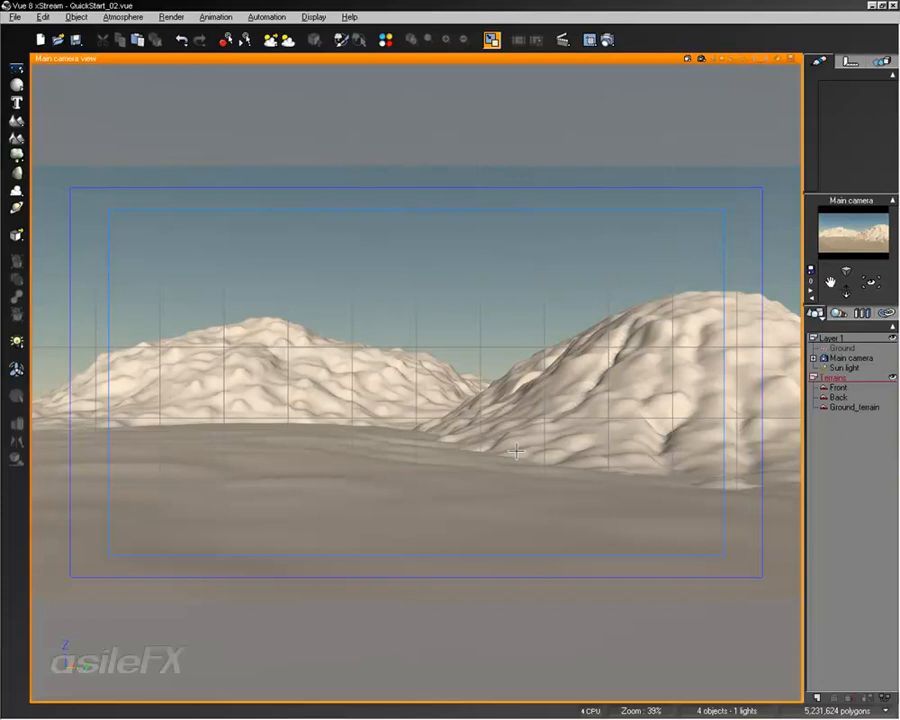
double_click(597, 58)
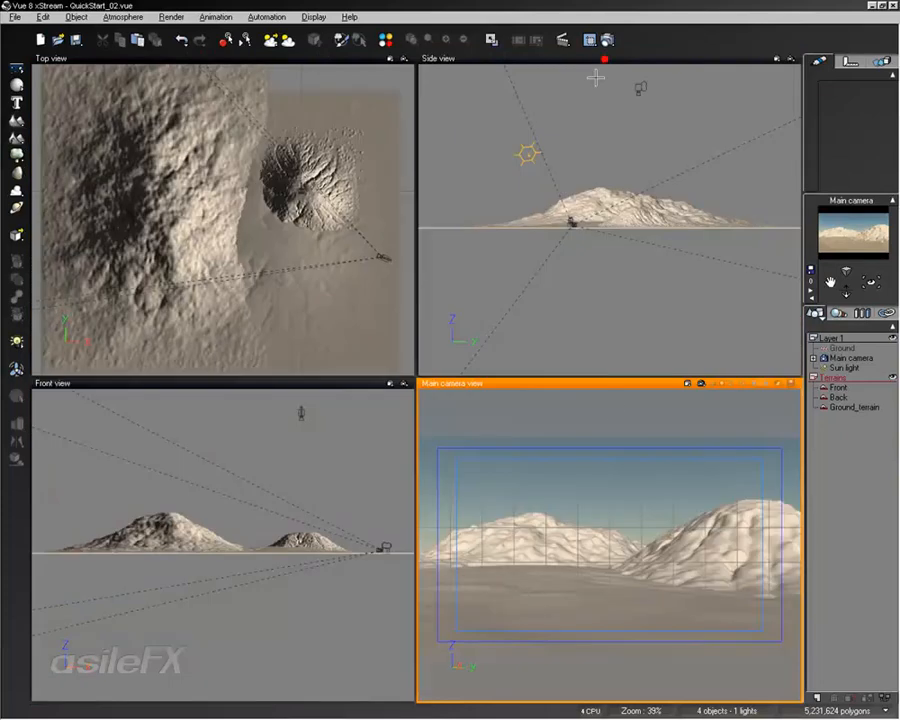
double_click(607, 383)
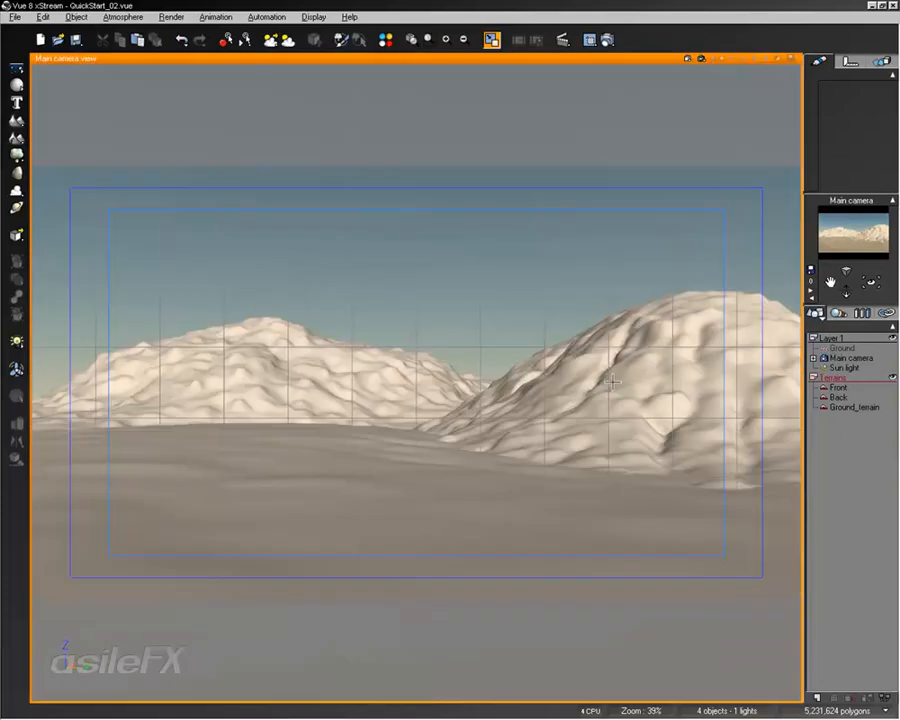
Hide the title safe frame and the field grid in the frame guides, keeping the framing strips and action safe frame
left_click(687, 58)
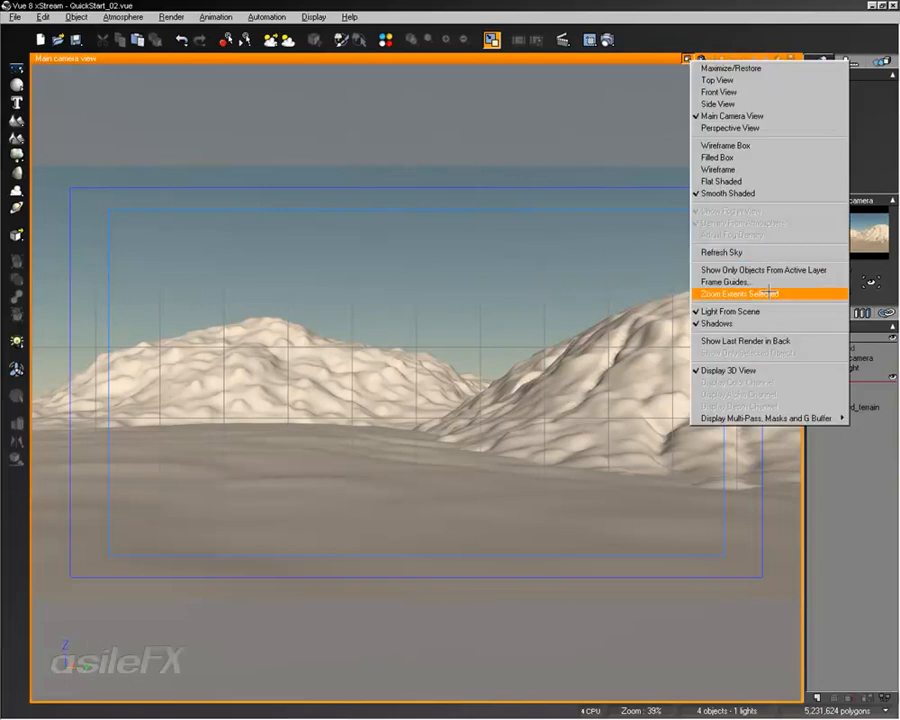
left_click(787, 284)
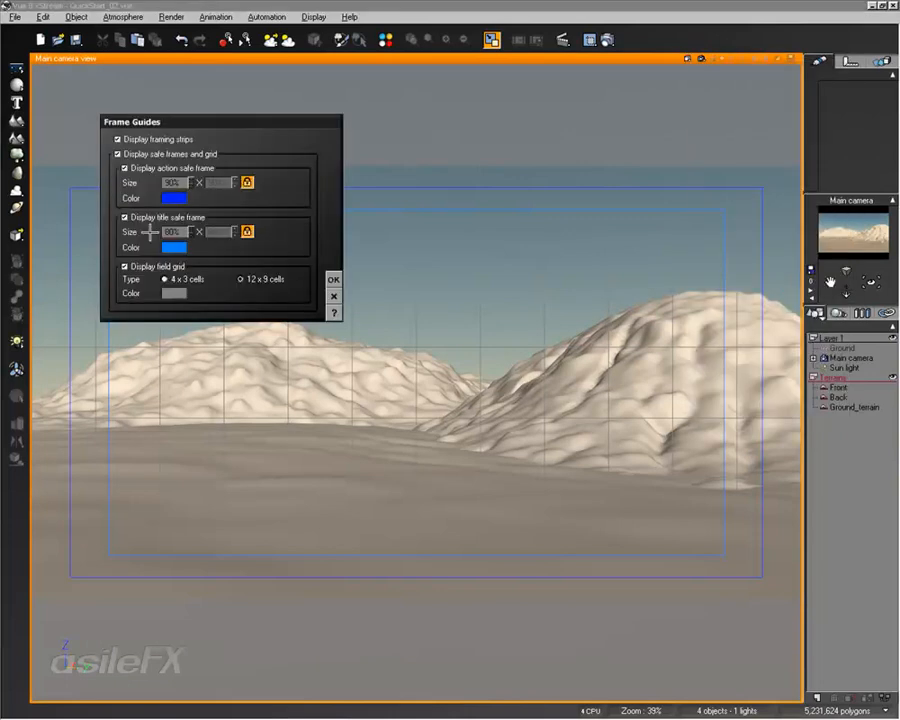
left_click(124, 266)
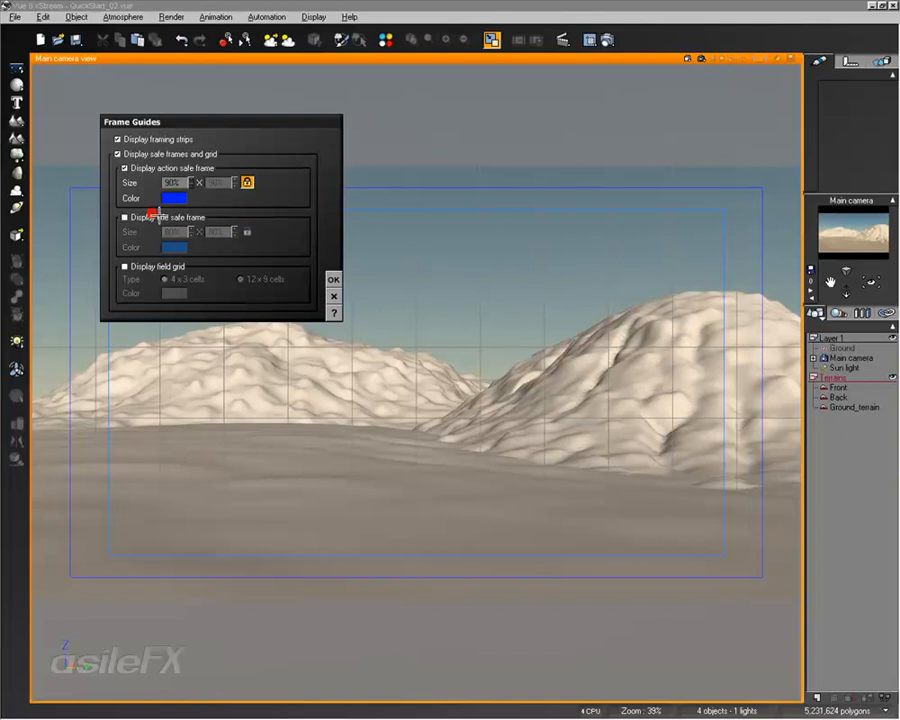
left_click(334, 280)
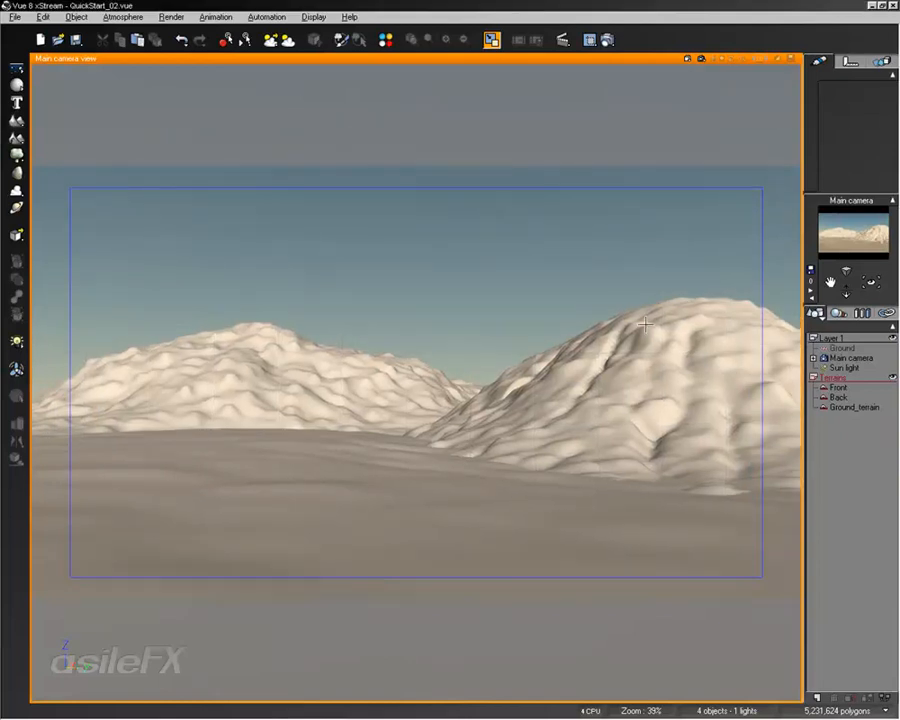
Adjust the main camera's aim slightly, and make the Front mountain taller and nudge its position within the frame
mouse_move(592, 416)
right_mouse_down()
mouse_move(580, 422)
mouse_move(598, 425)
mouse_move(589, 417)
right_mouse_up()
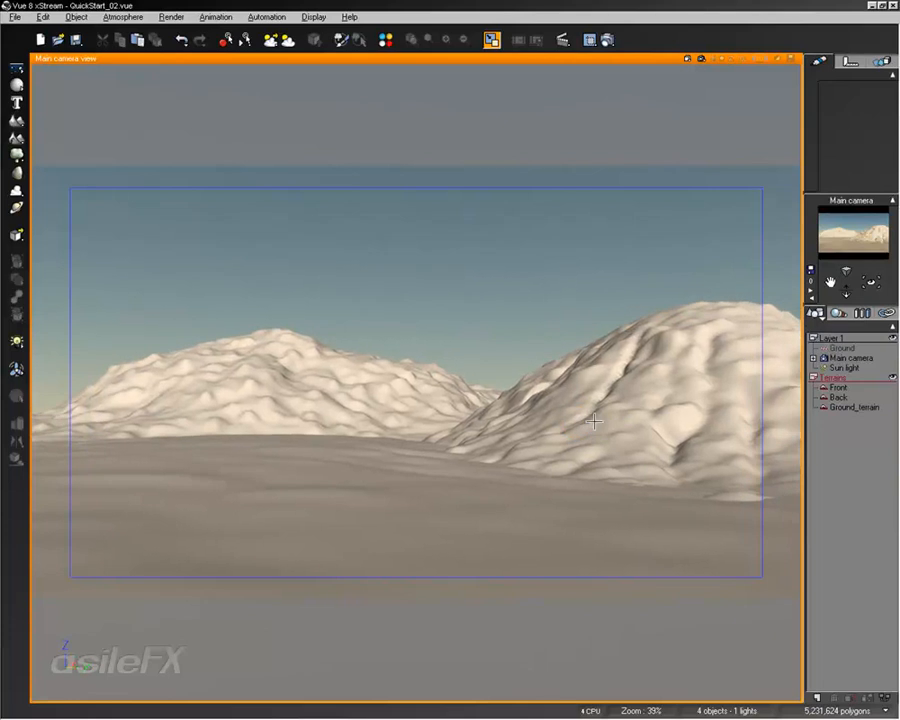
left_click(590, 417)
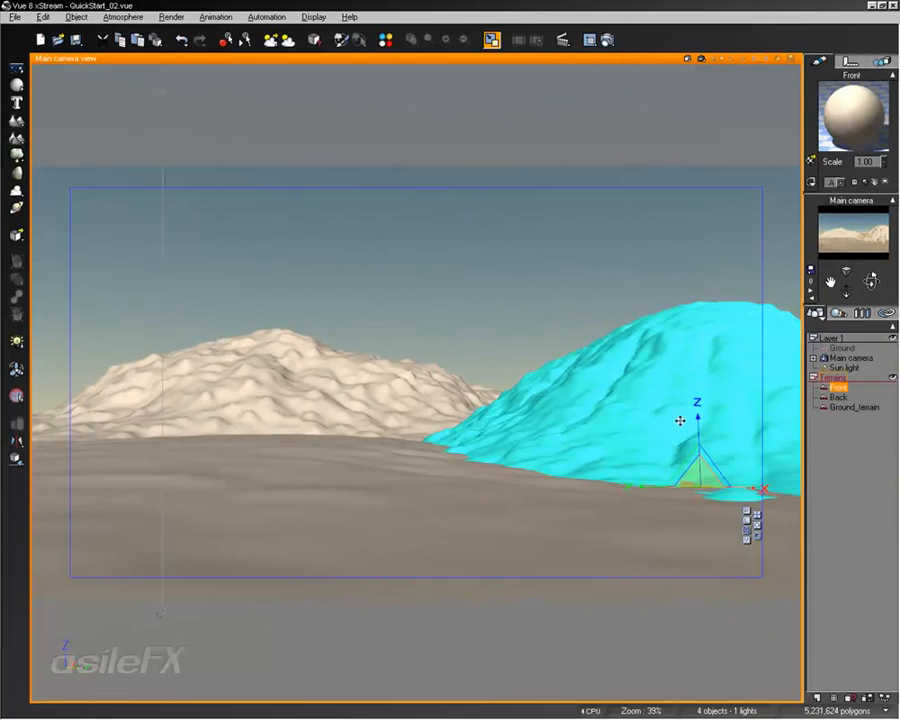
left_click_drag(699, 418, 699, 412)
mouse_move(689, 364)
left_mouse_down()
mouse_move(693, 370)
mouse_move(693, 354)
left_mouse_up()
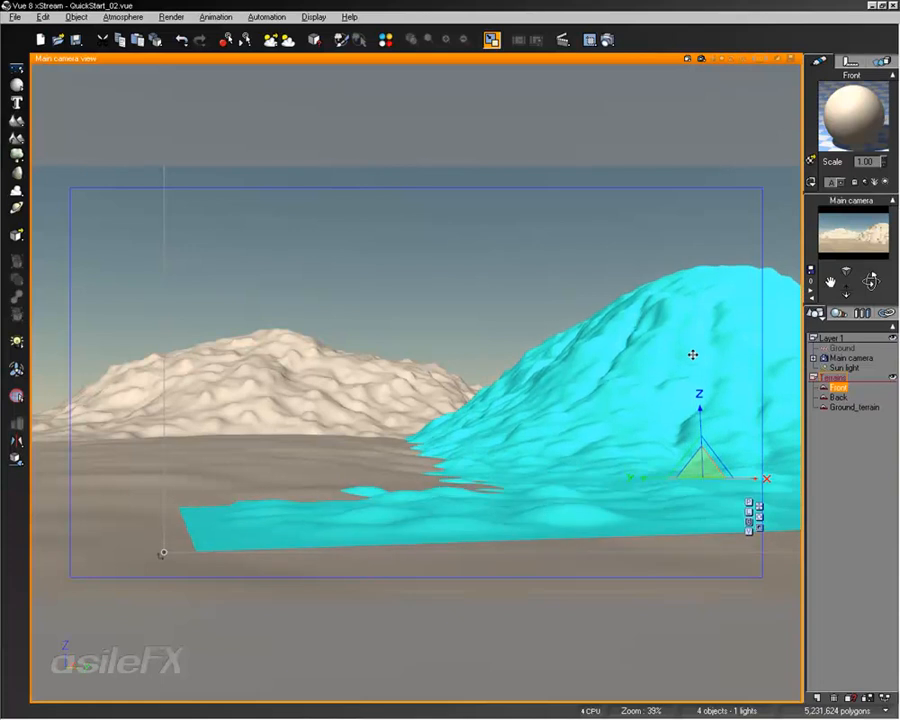
mouse_move(613, 376)
left_mouse_down()
mouse_move(613, 392)
mouse_move(615, 385)
left_mouse_up()
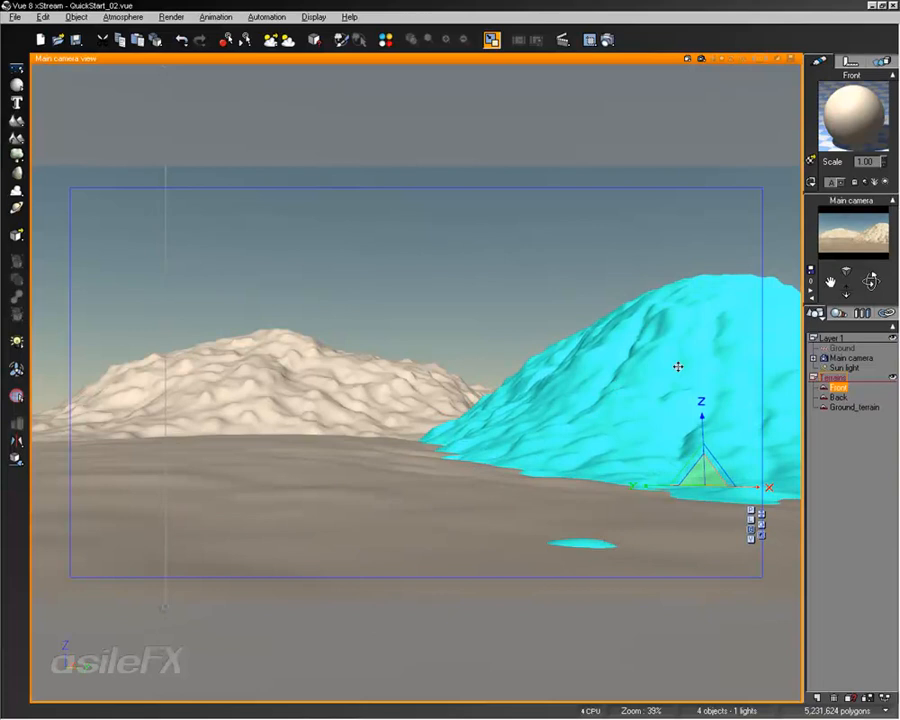
left_click_drag(678, 366, 670, 368)
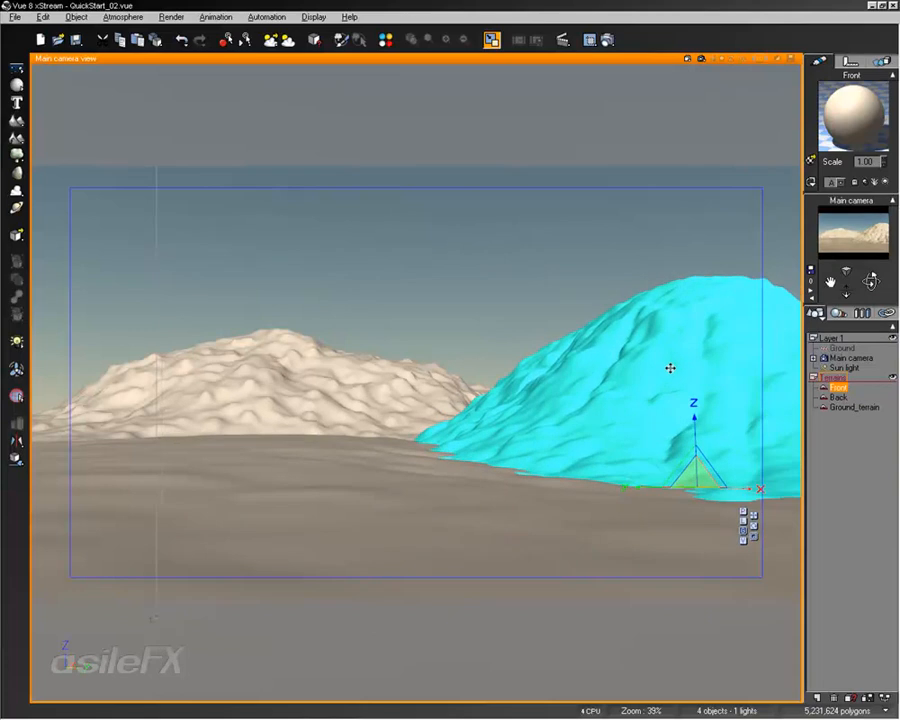
Flatten the Ground_terrain slightly along its Z axis and deselect it
left_click(838, 407)
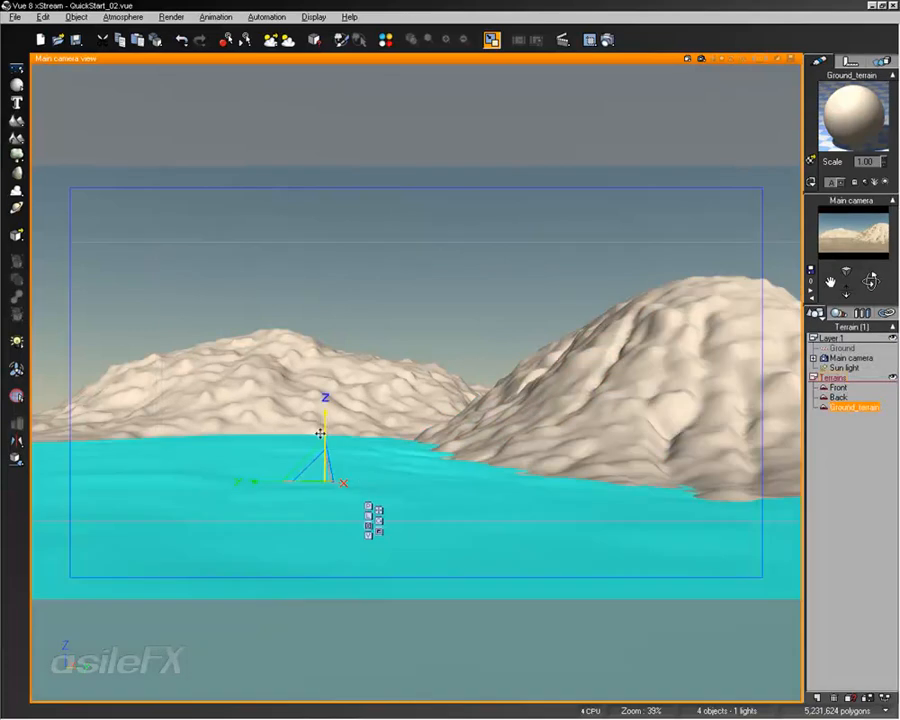
mouse_move(322, 422)
left_mouse_down()
mouse_move(327, 460)
mouse_move(329, 323)
mouse_move(328, 457)
mouse_move(328, 428)
mouse_move(327, 446)
left_mouse_up()
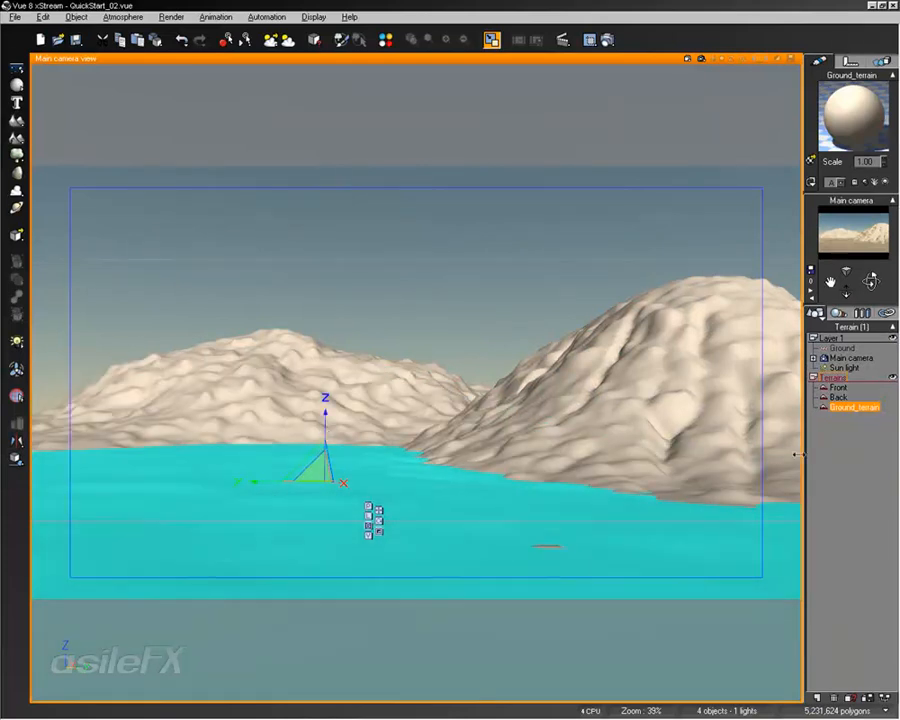
left_click(832, 428)
Reposition the Ground_terrain horizontally in the top view, and return to the maximized main camera view with nothing selected
double_click(384, 58)
right_click_drag(228, 255, 193, 245)
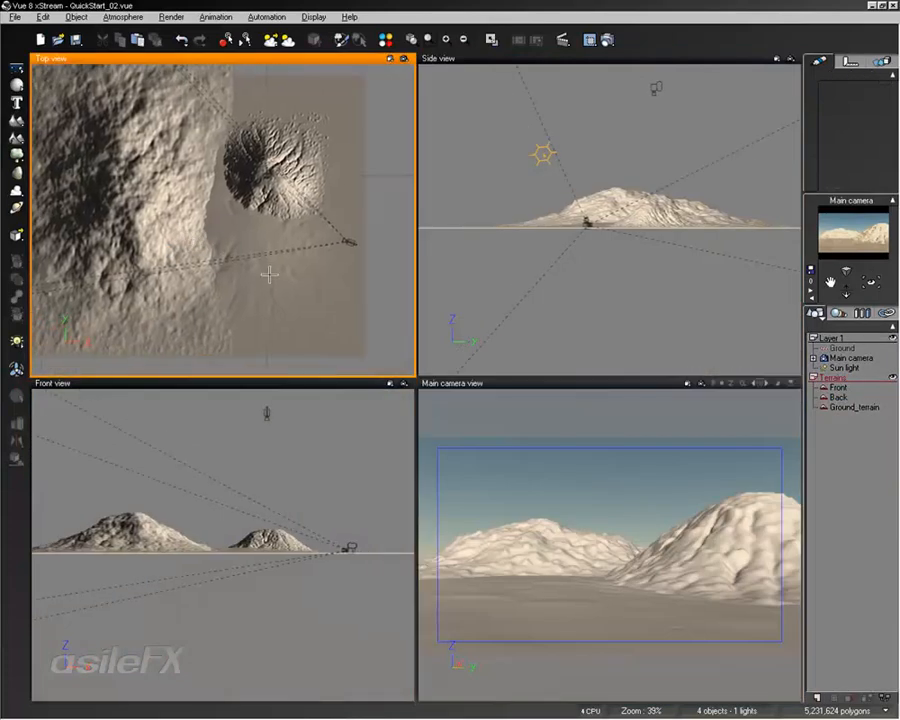
right_click_drag(261, 197, 278, 222)
left_click(297, 324)
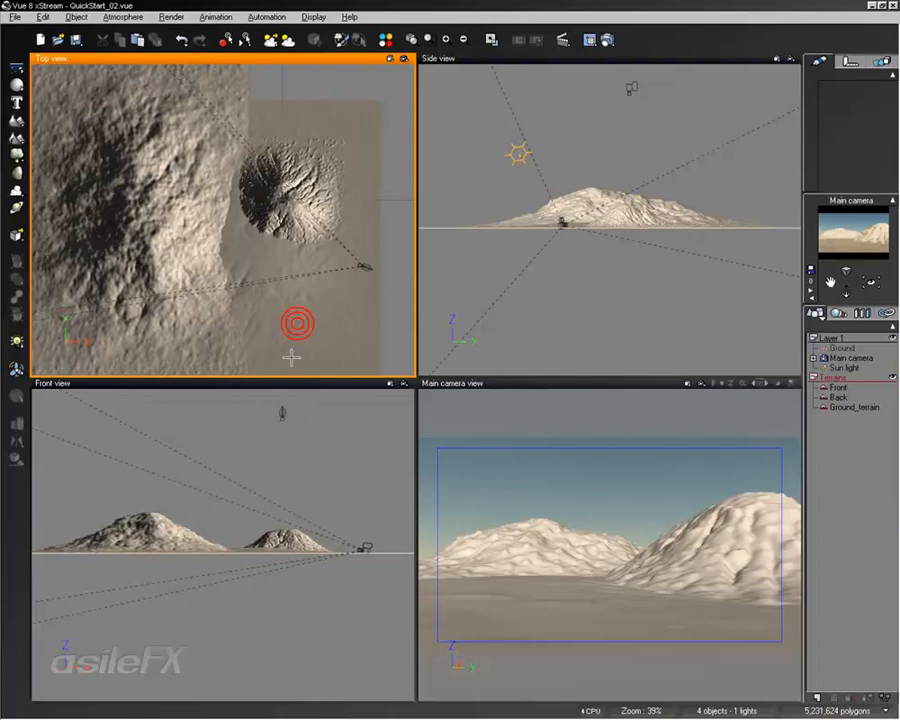
mouse_move(252, 234)
left_mouse_down()
mouse_move(246, 269)
mouse_move(267, 245)
left_mouse_up()
left_click(295, 188)
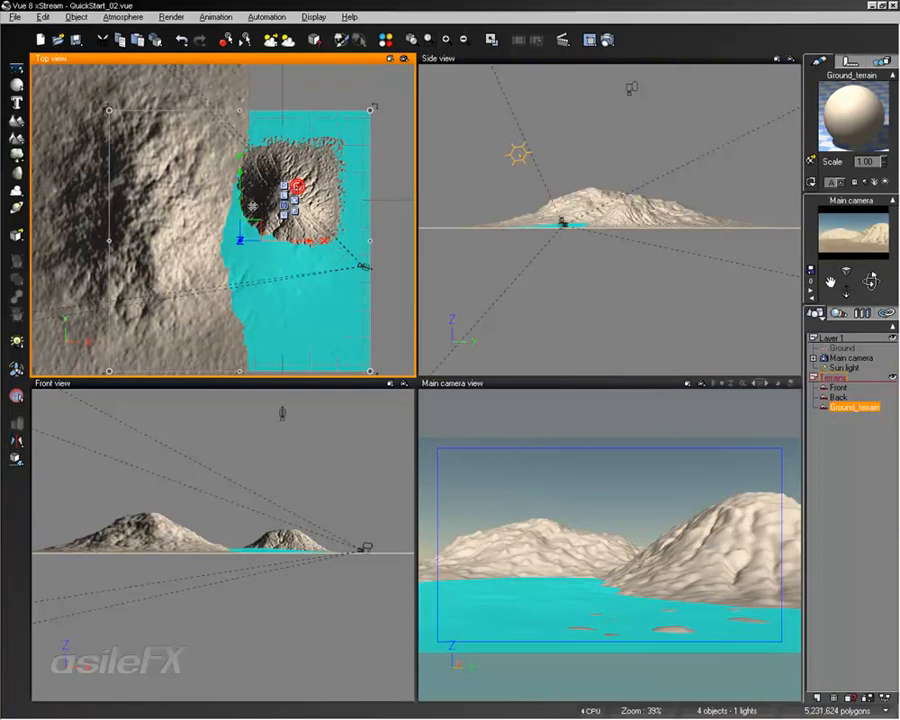
left_click_drag(244, 197, 257, 168)
left_click(583, 381)
double_click(583, 381)
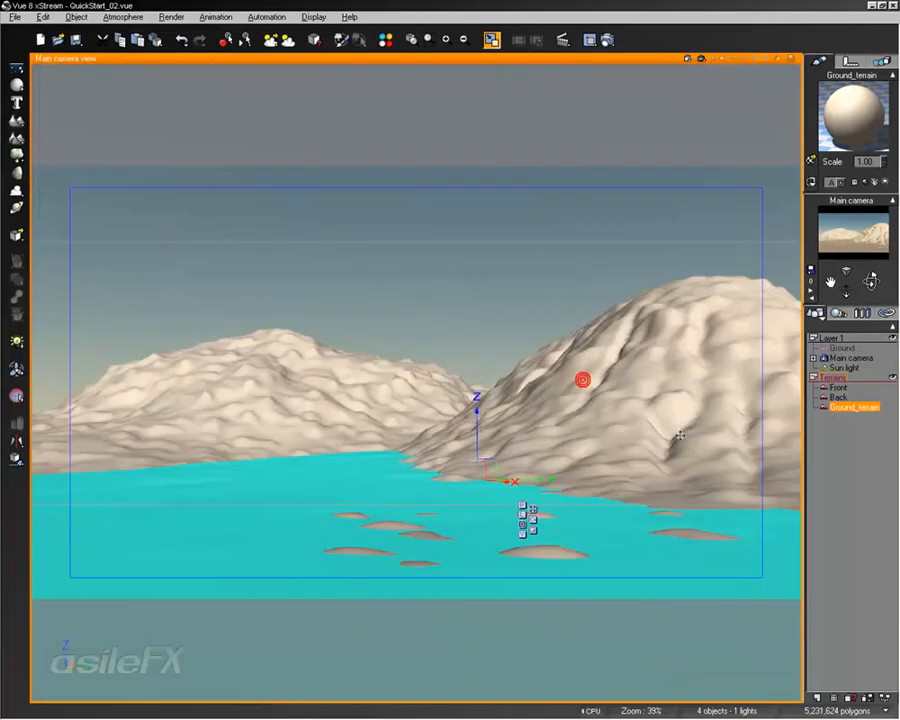
left_click(823, 458)
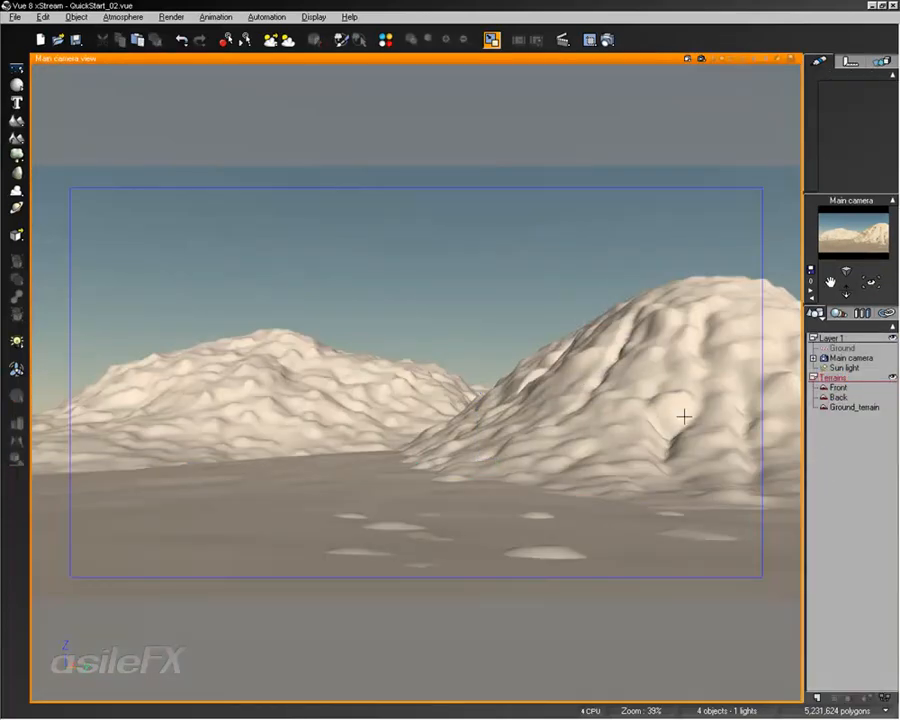
Reposition the Front mountain within the main camera frame so its base rests lower into the ground, and deselect it
left_click(629, 390)
mouse_move(627, 426)
left_mouse_down()
mouse_move(639, 418)
mouse_move(637, 428)
mouse_move(637, 419)
left_mouse_up()
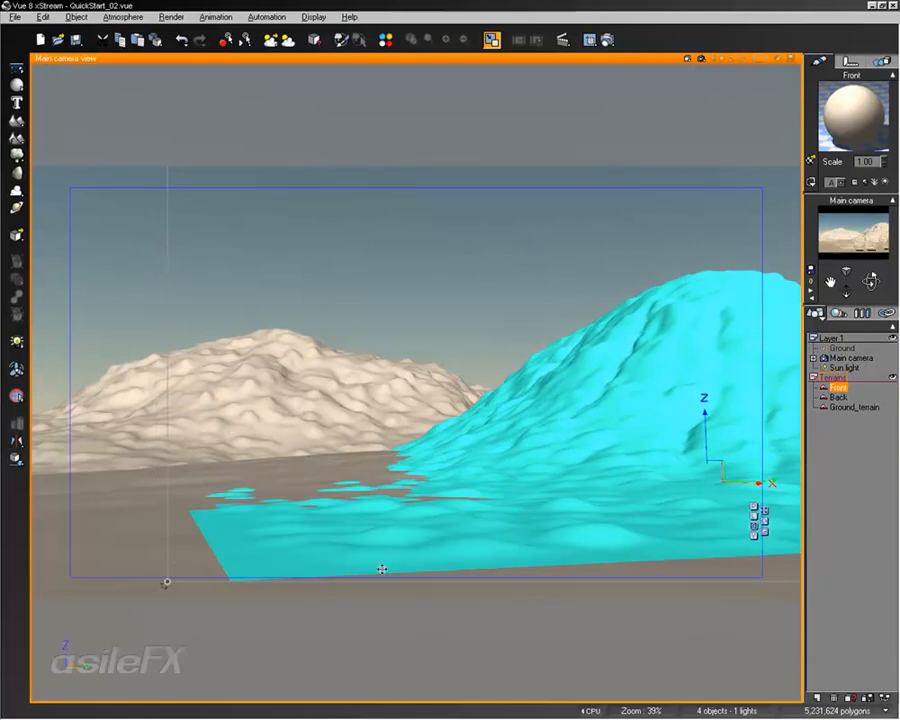
left_click_drag(571, 362, 591, 374)
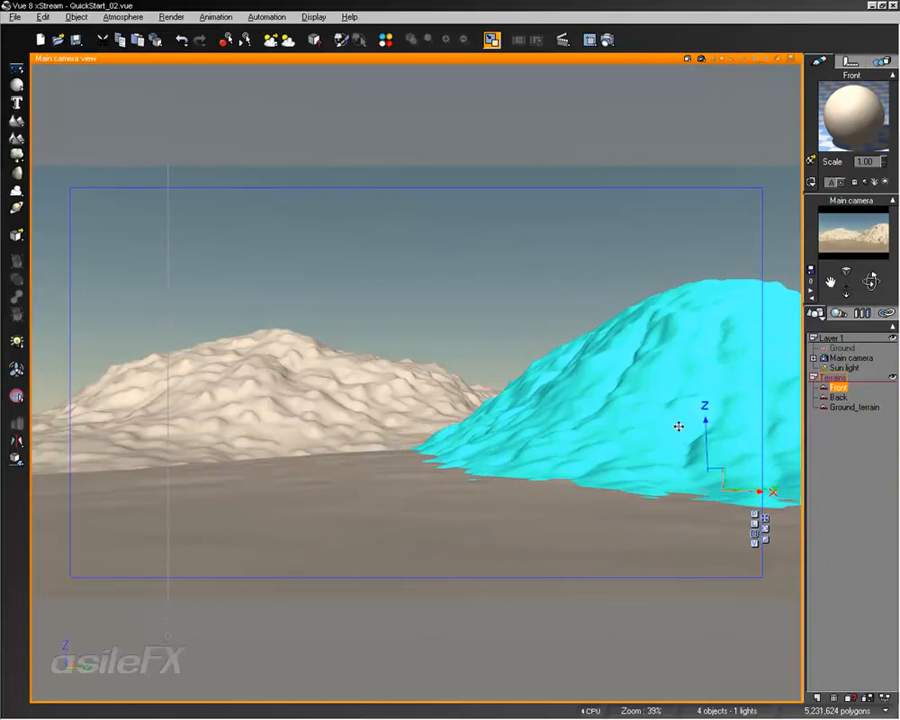
left_click(828, 460)
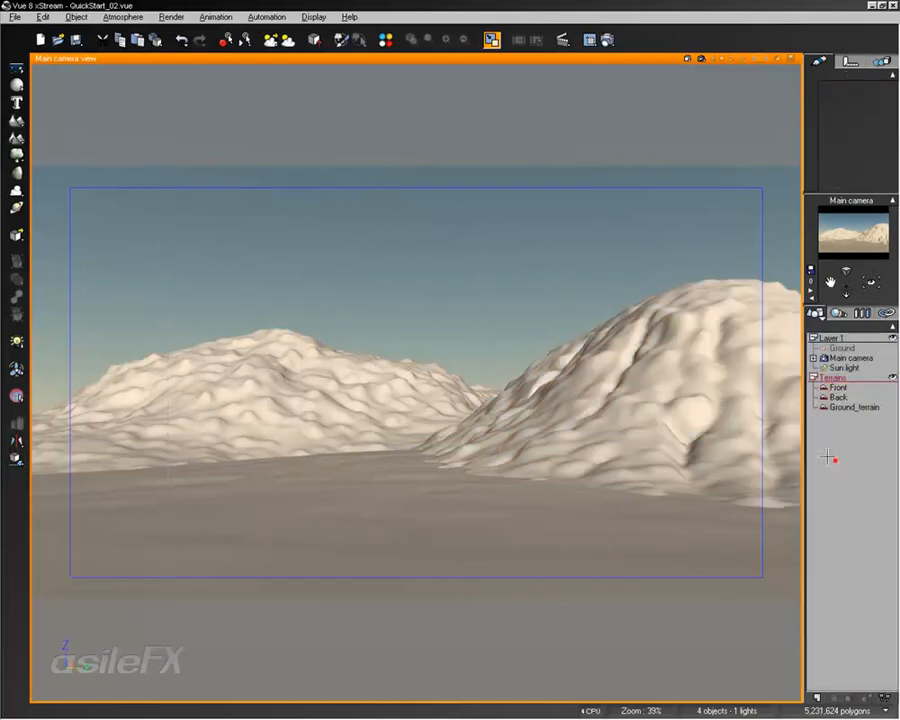
Scale up the Back mountain and reposition it within the main camera frame
left_click(264, 376)
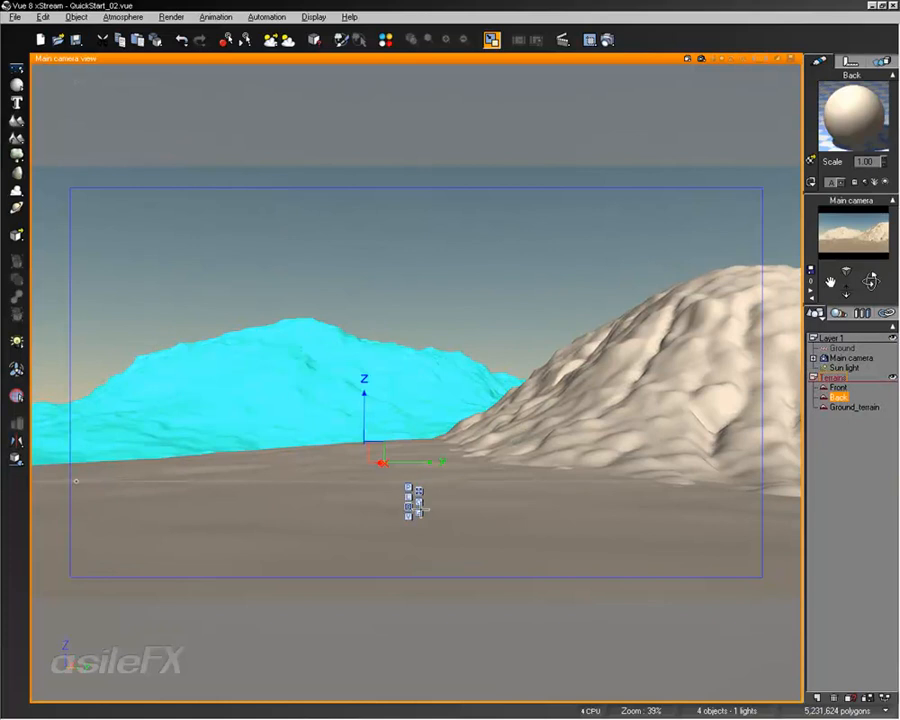
left_click(420, 511)
left_click_drag(356, 459, 484, 386)
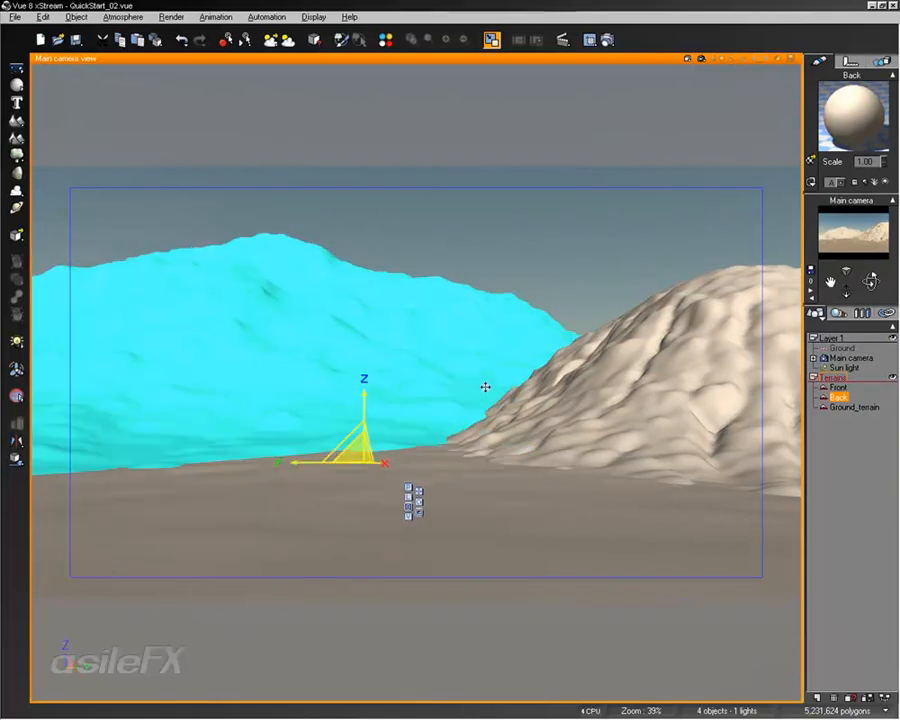
left_click(418, 490)
left_click_drag(265, 328, 346, 434)
Move the Back mountain slightly farther from the Front mountain in the top view, and return to the maximized main camera view
double_click(445, 58)
scroll(267, 251, "up", 2)
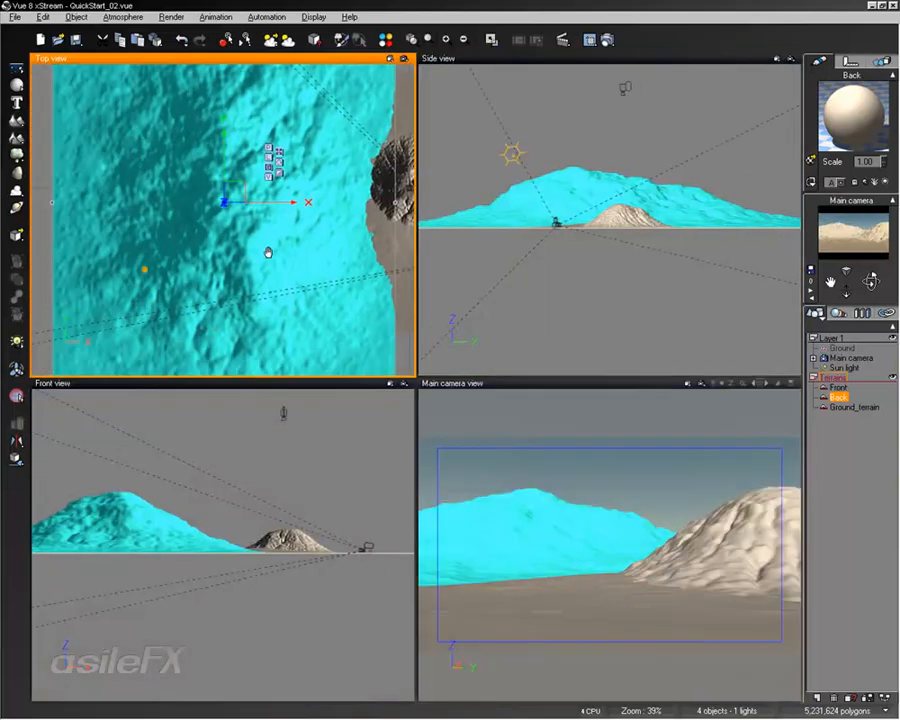
right_click_drag(286, 238, 227, 246)
right_click_drag(316, 250, 266, 290)
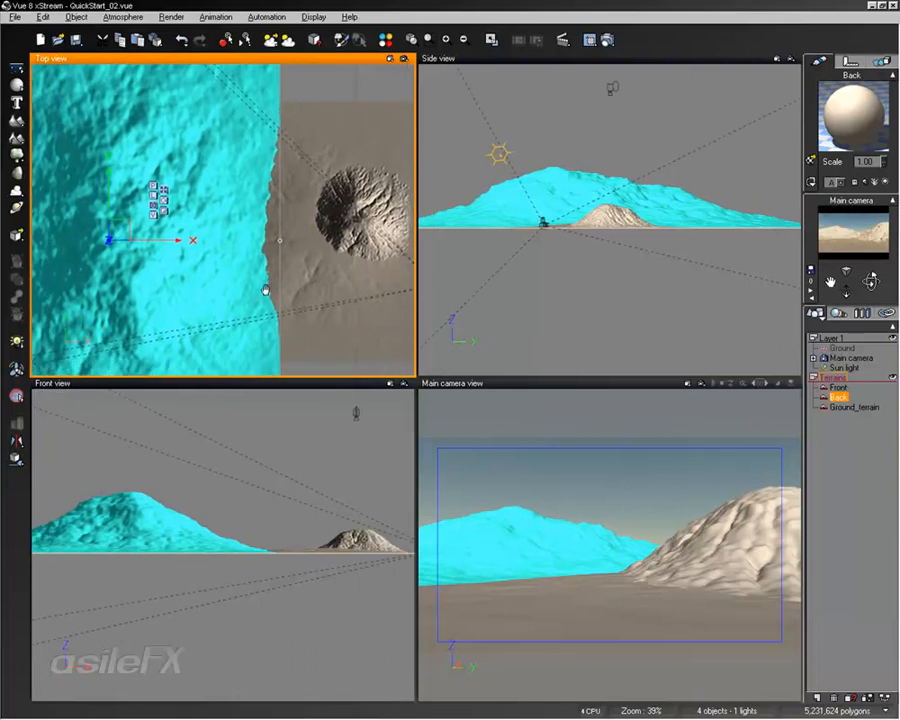
mouse_move(196, 260)
left_mouse_down()
mouse_move(164, 260)
mouse_move(187, 260)
left_mouse_up()
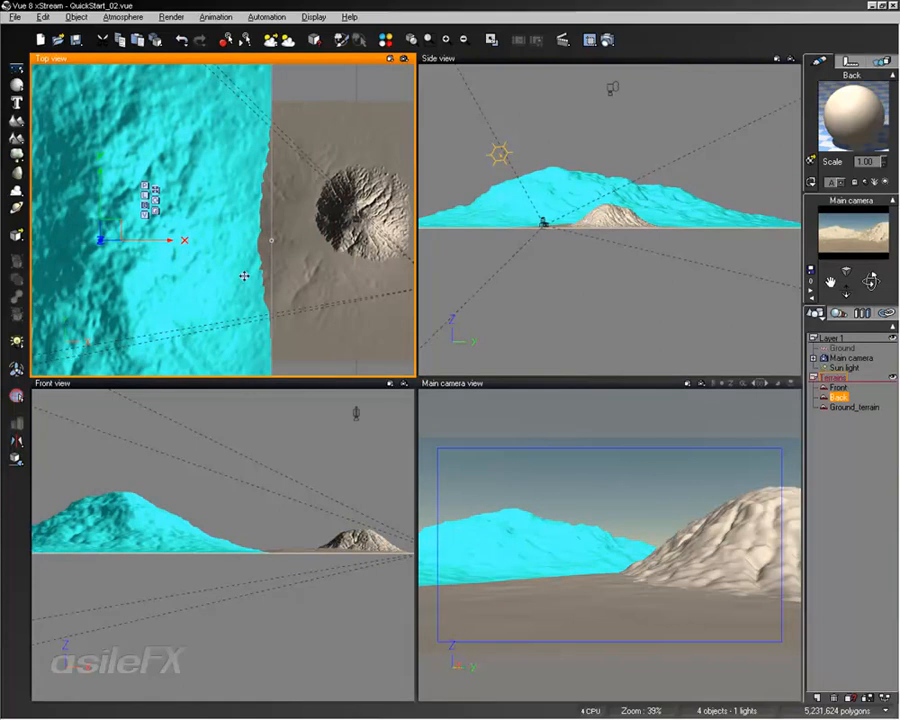
double_click(661, 384)
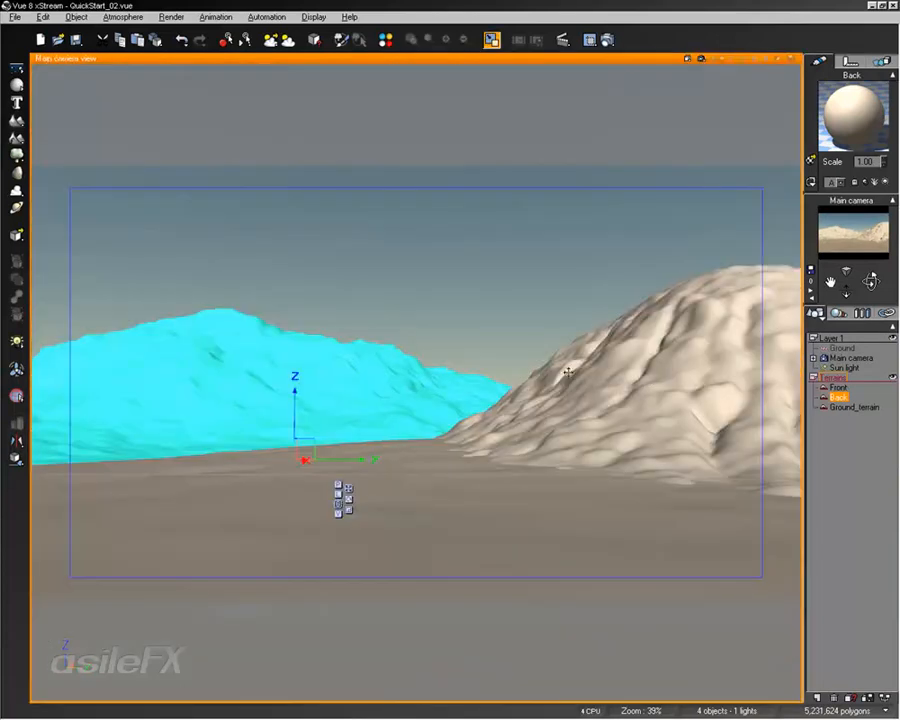
Shift the Front mountain closer to the middle of the camera frame, deselect it, and render the main camera view
left_click(669, 374)
left_click(848, 407)
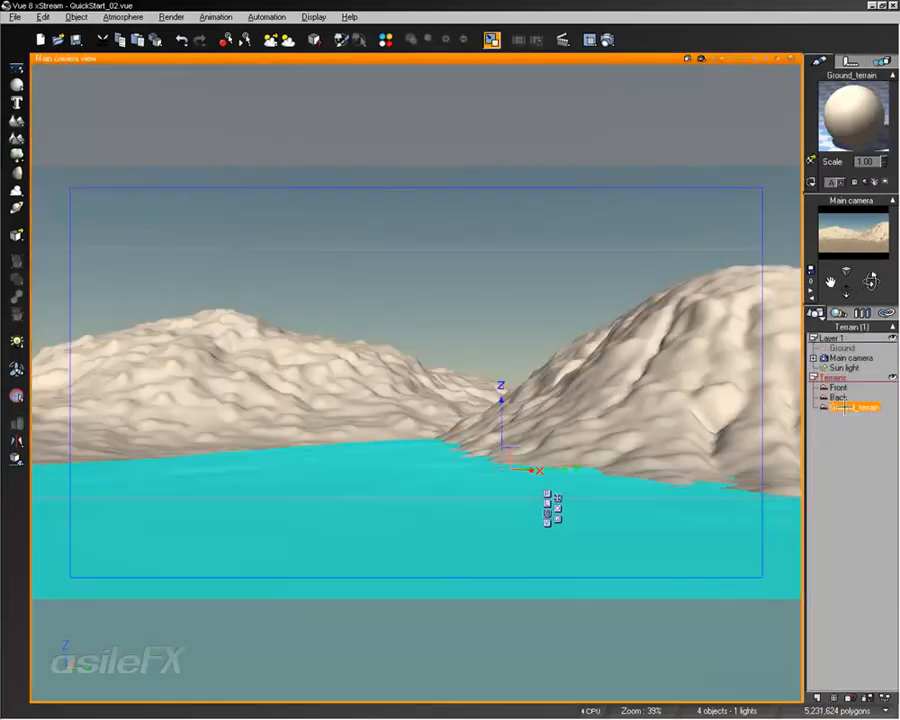
left_click(865, 388)
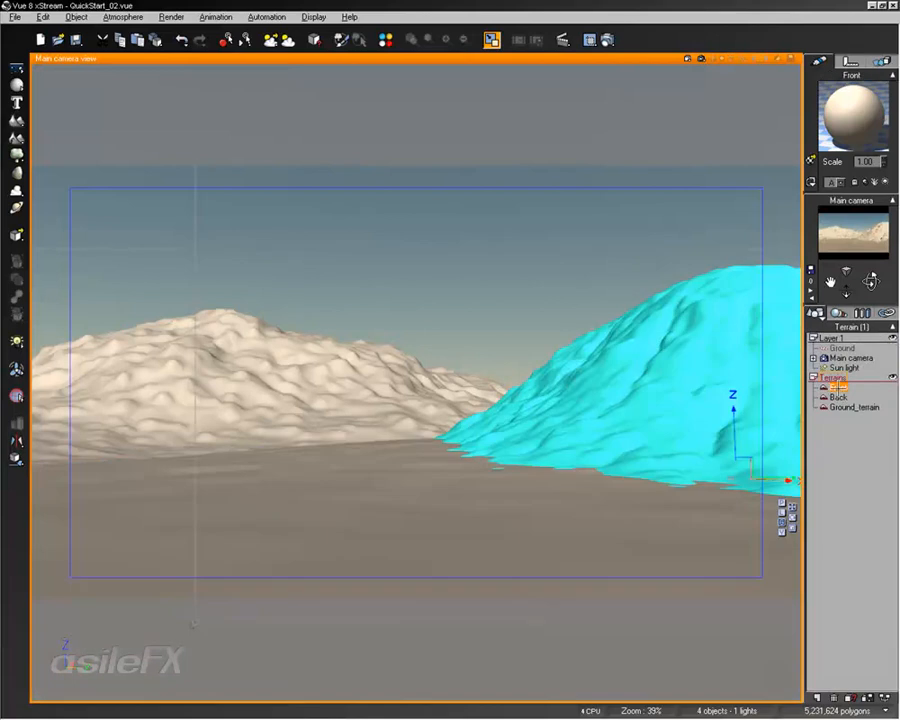
left_click_drag(763, 477, 787, 487)
left_click(835, 452)
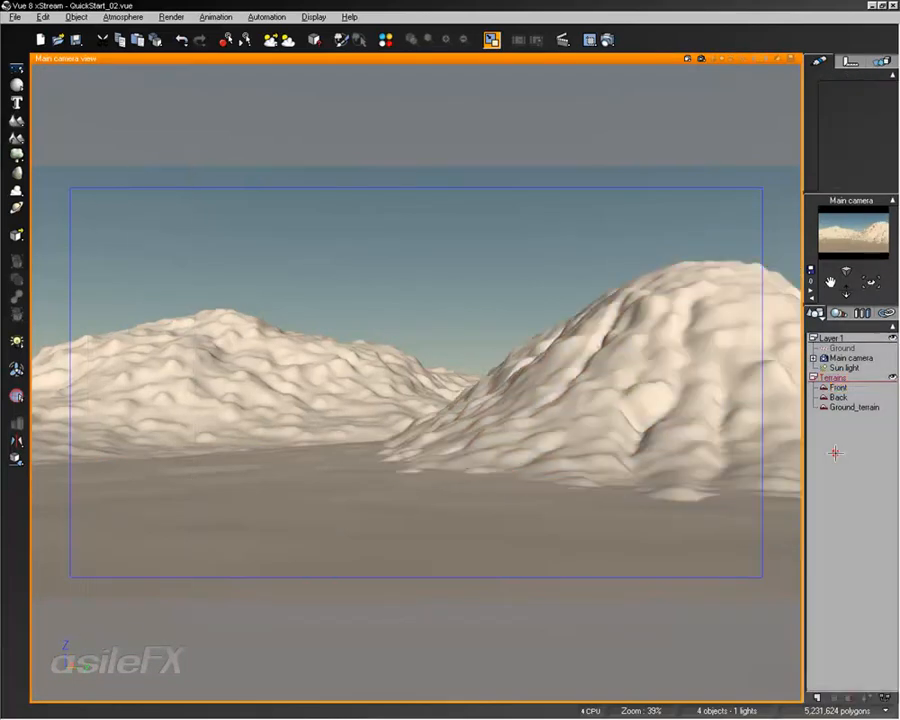
key("ctrl+F9")
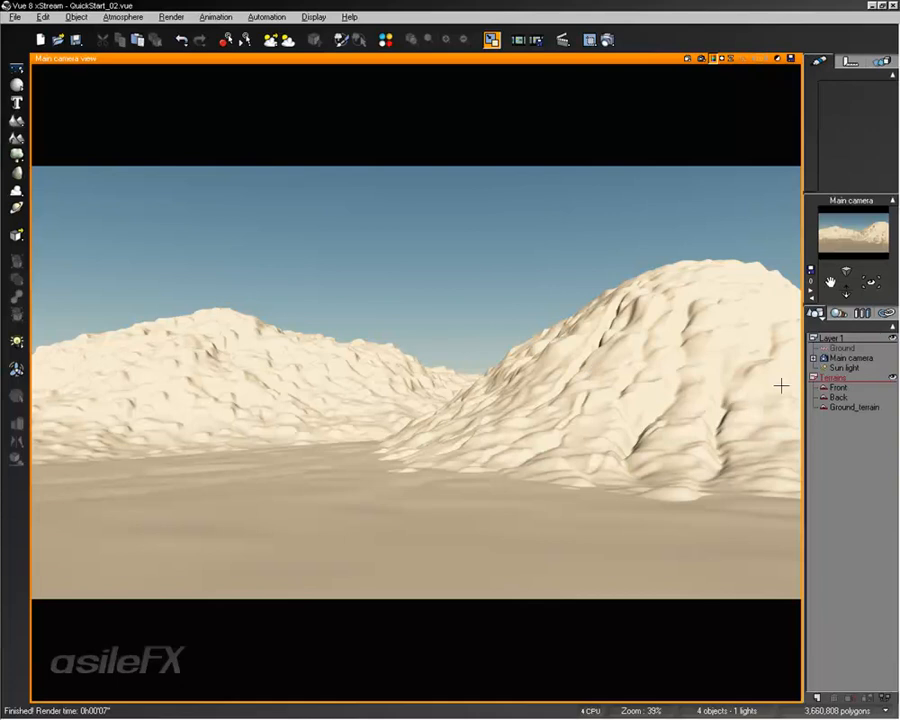
Select the Front, Back and Ground_terrain terrains together, and check the scene's material summary before closing it
left_click(838, 387)
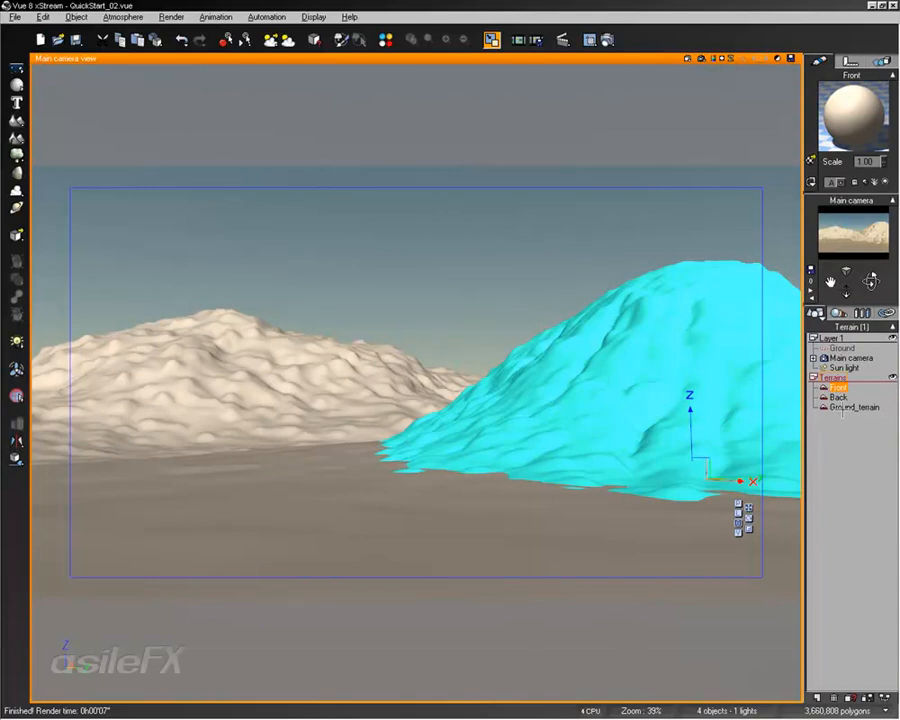
left_click(846, 407, "shift")
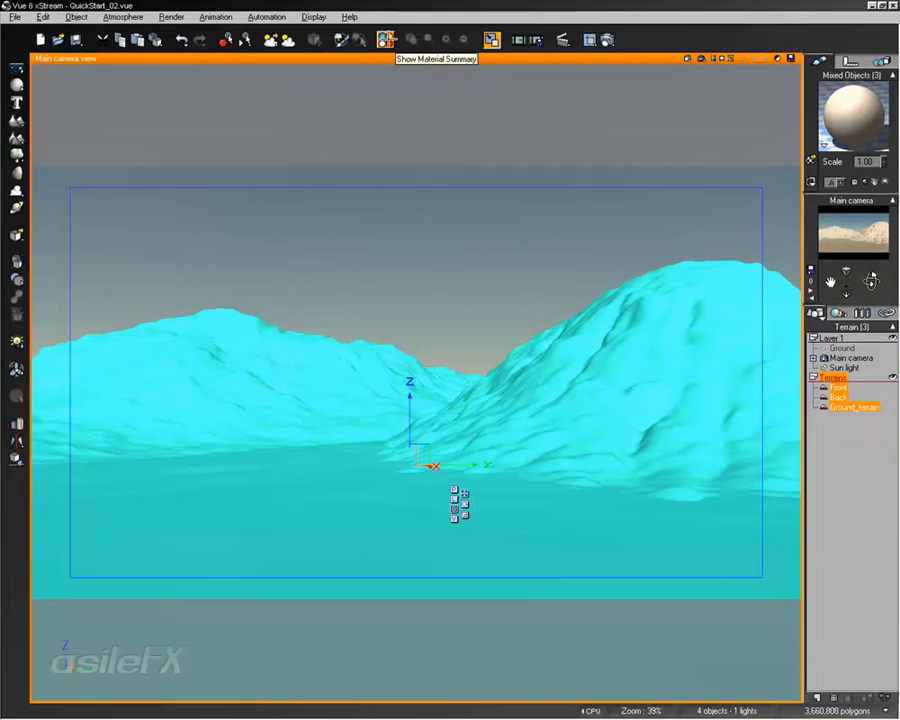
left_click(386, 40)
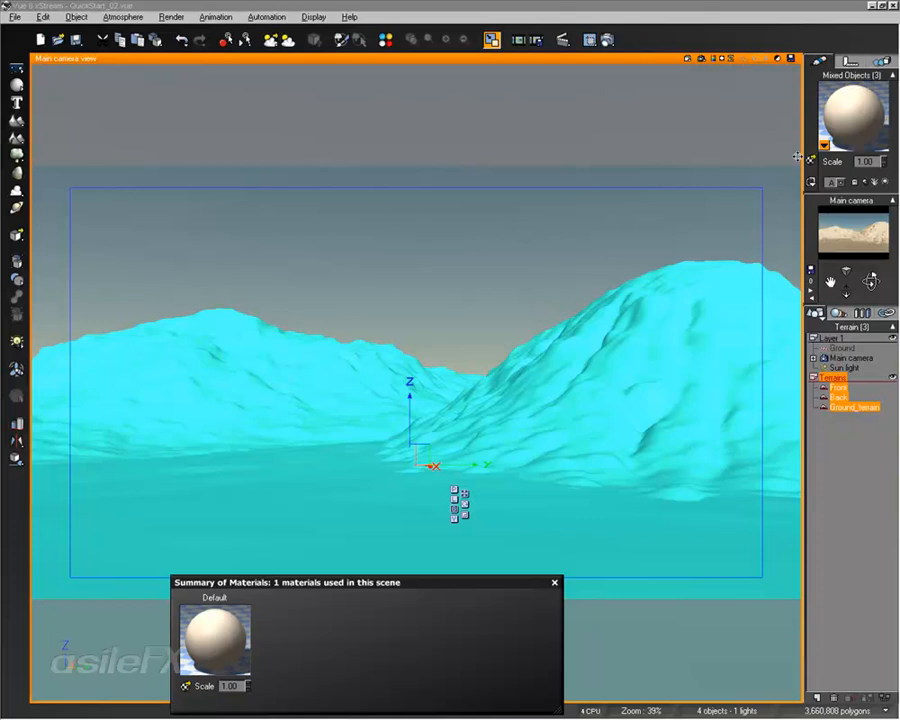
left_click(554, 582)
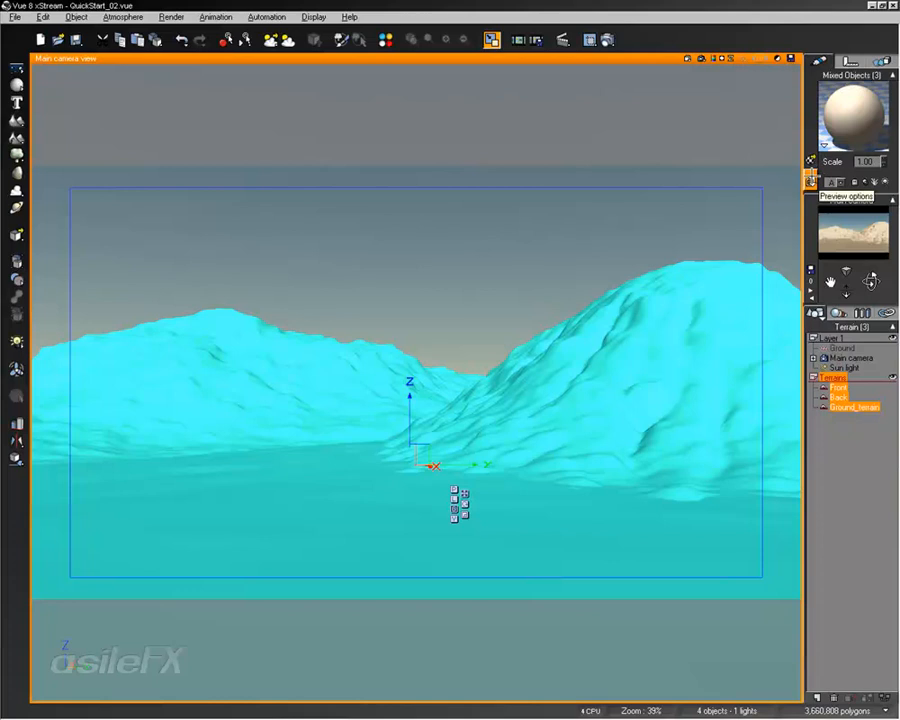
Try the Wireframe Box, Flat Shaded and Wireframe preview modes on the three selected terrains
left_click(811, 180)
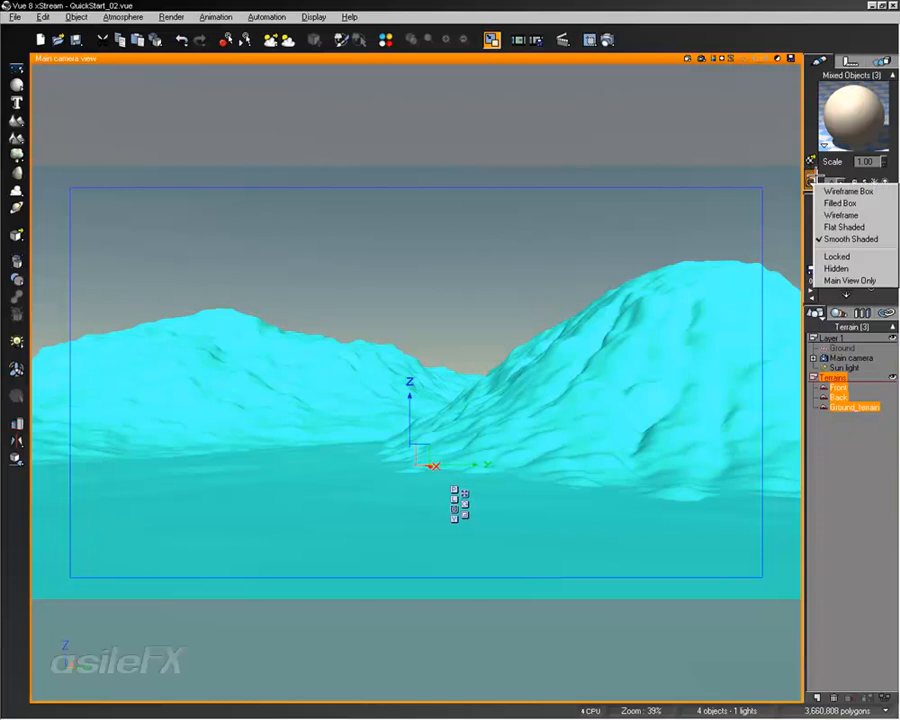
left_click(838, 191)
left_click(811, 181)
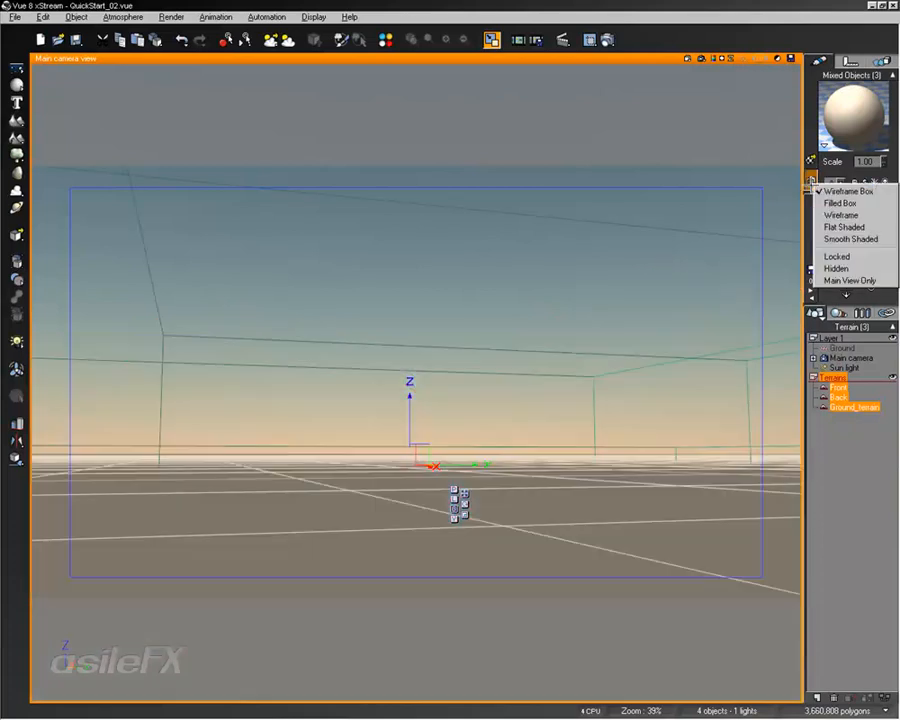
left_click(842, 227)
left_click(811, 181)
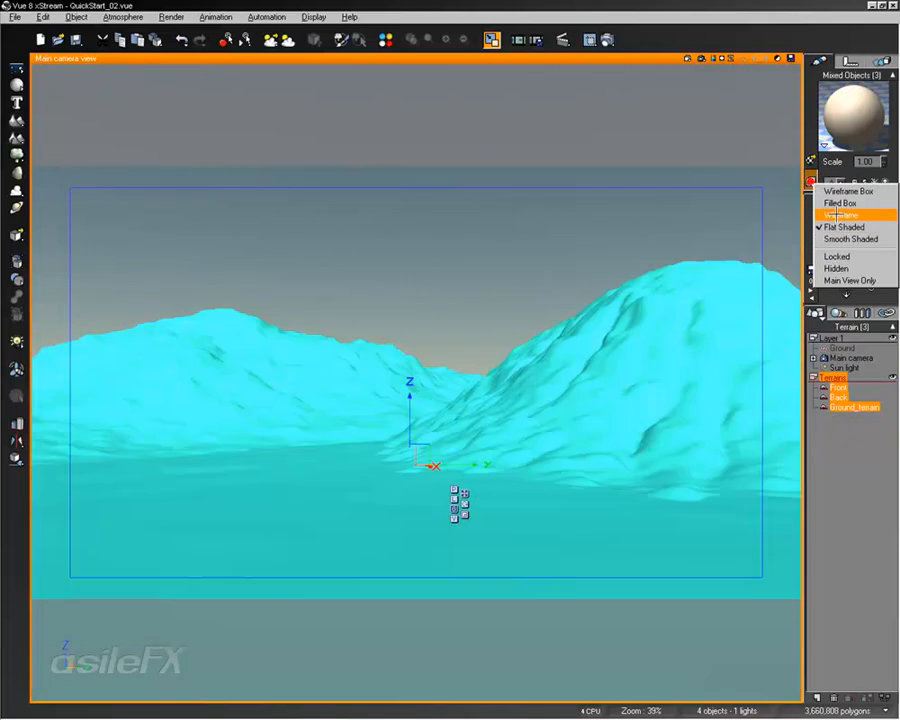
left_click(837, 215)
Turn on the Hidden preview option for the selected terrains and set their display quality to Smooth Shaded
left_click(811, 182)
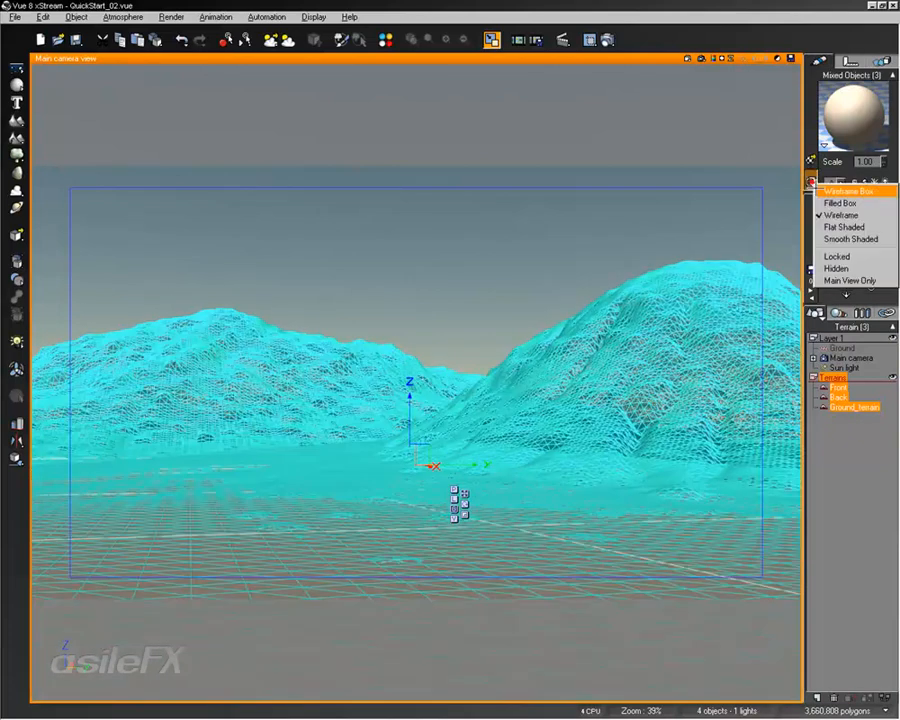
left_click(845, 266)
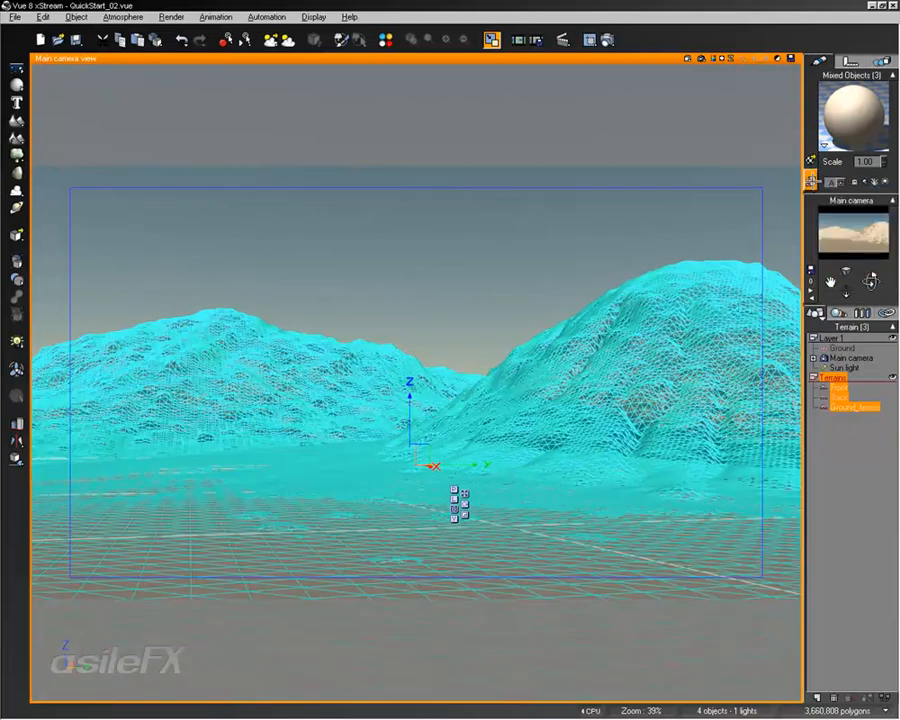
left_click(812, 183)
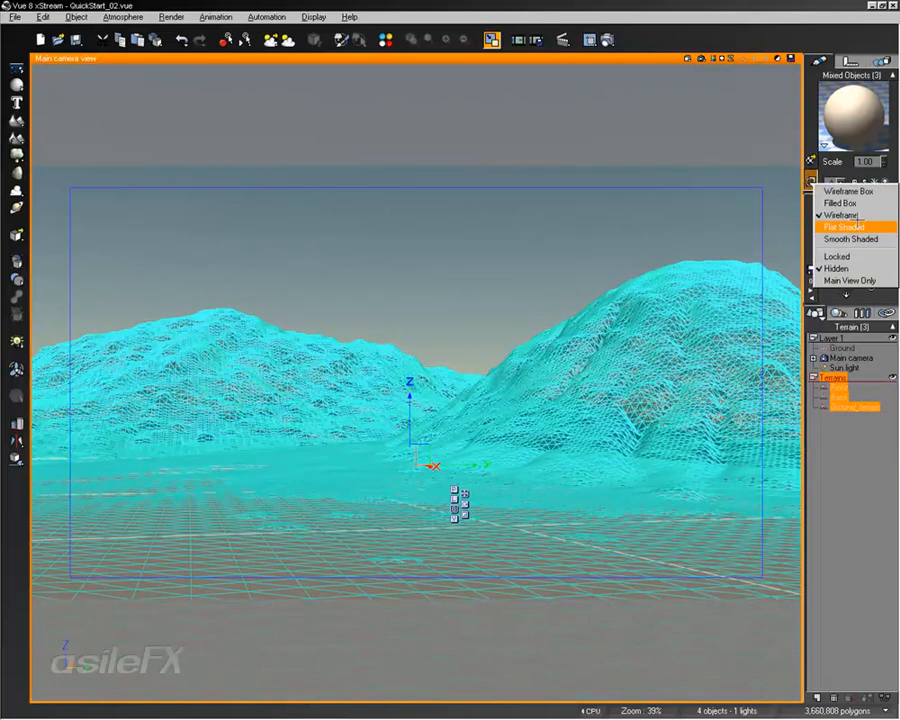
left_click(850, 239)
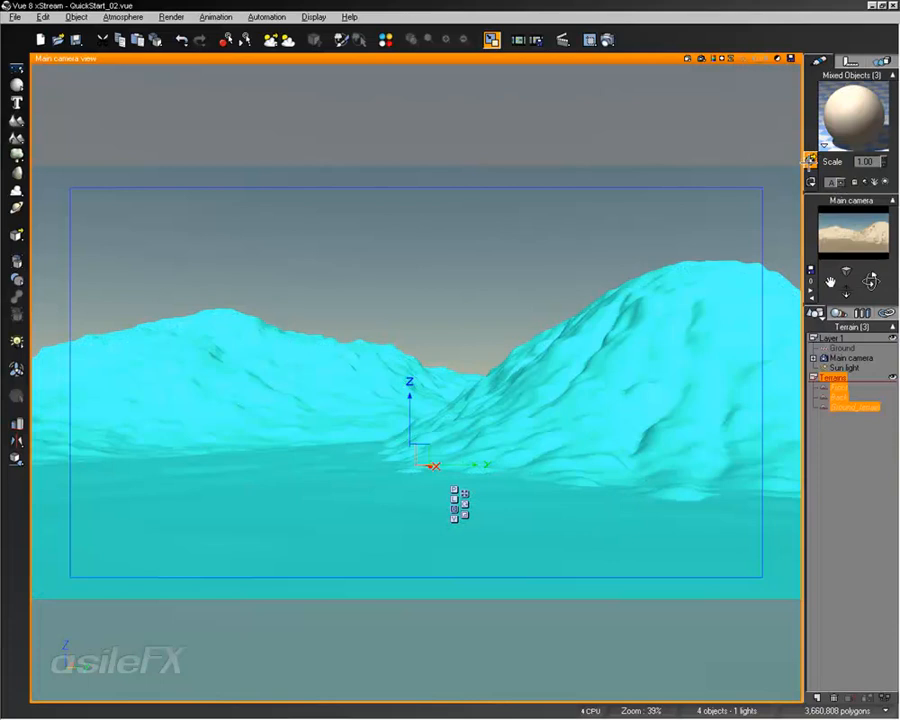
Open the material browser for the selected terrains and add the asileFX Vue Content folder as a new collection under its own name
left_click(811, 160)
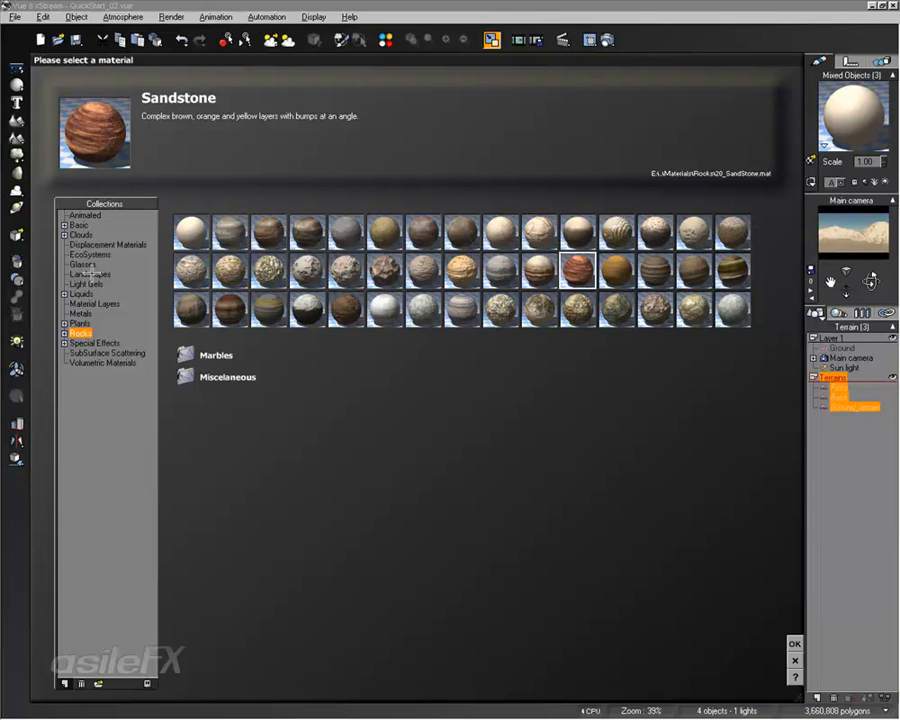
left_click(63, 684)
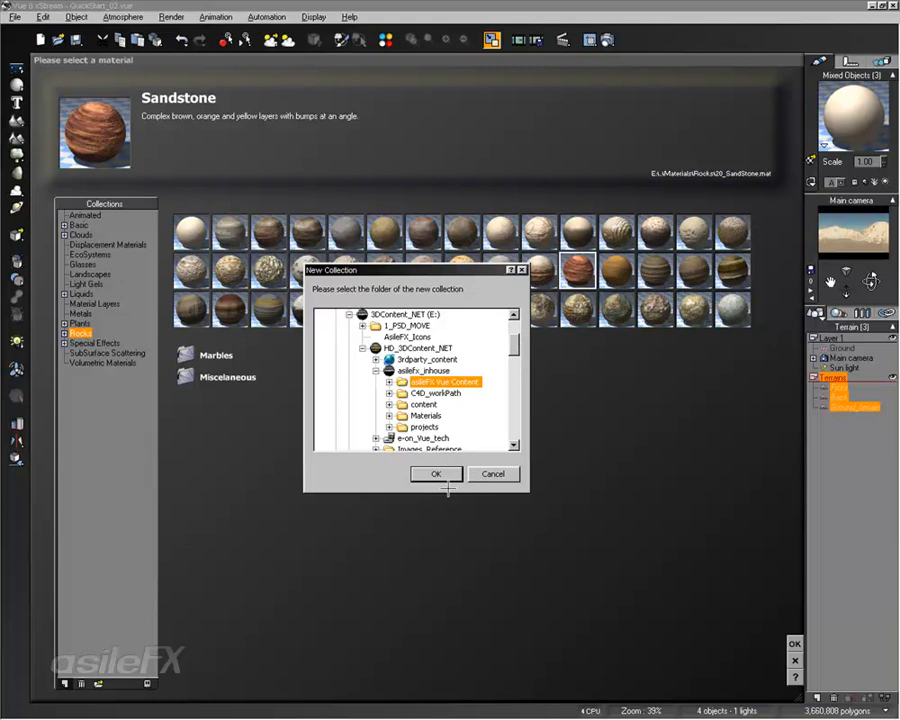
left_click(437, 474)
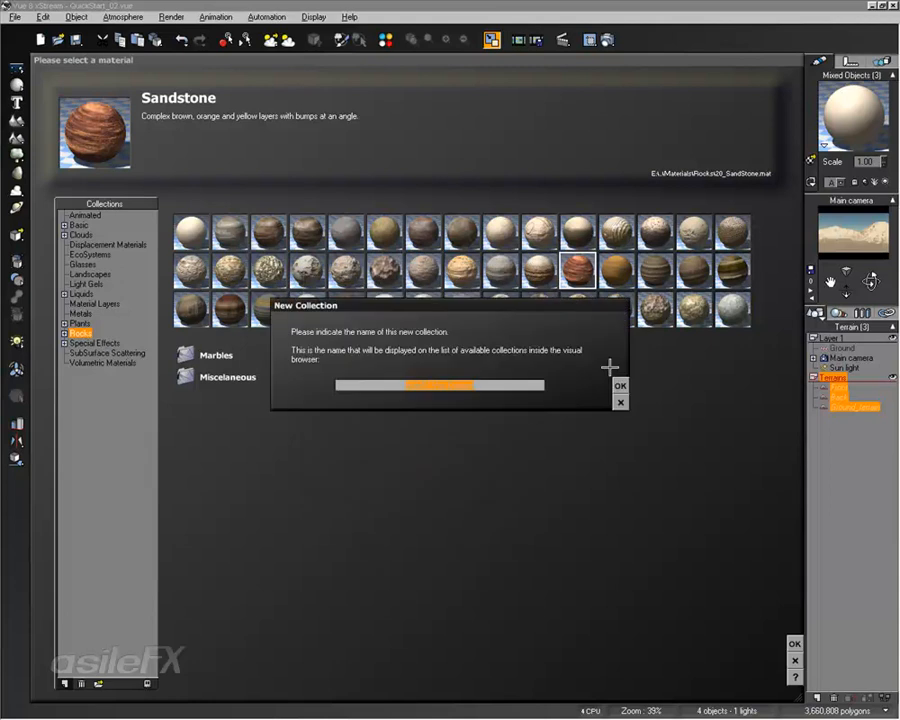
key("Return")
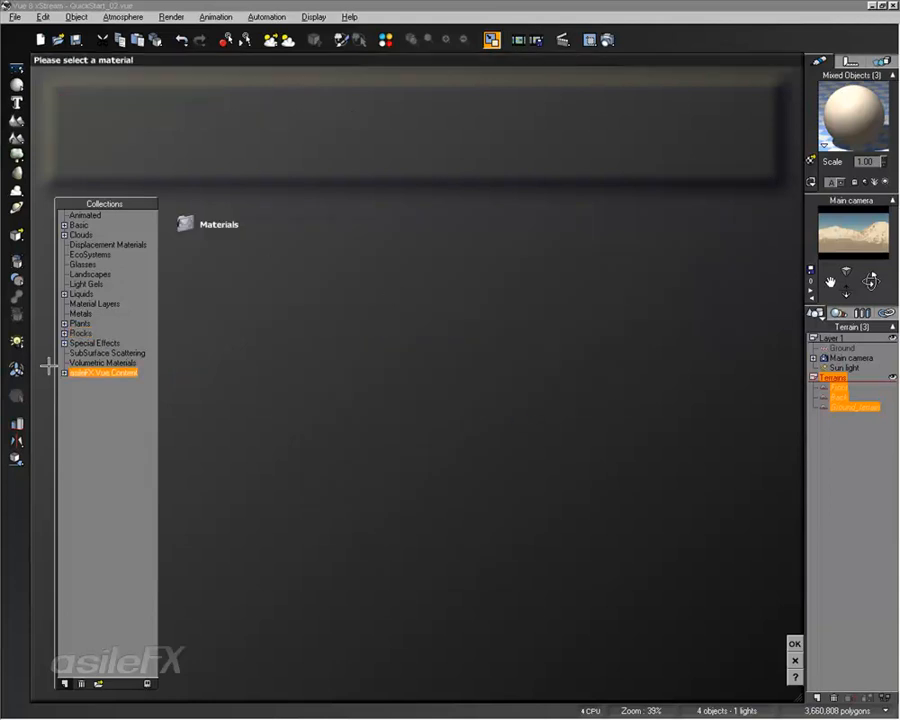
Expand the asileFX Vue Content collection and browse the contents of its Materials folder
left_click(64, 373)
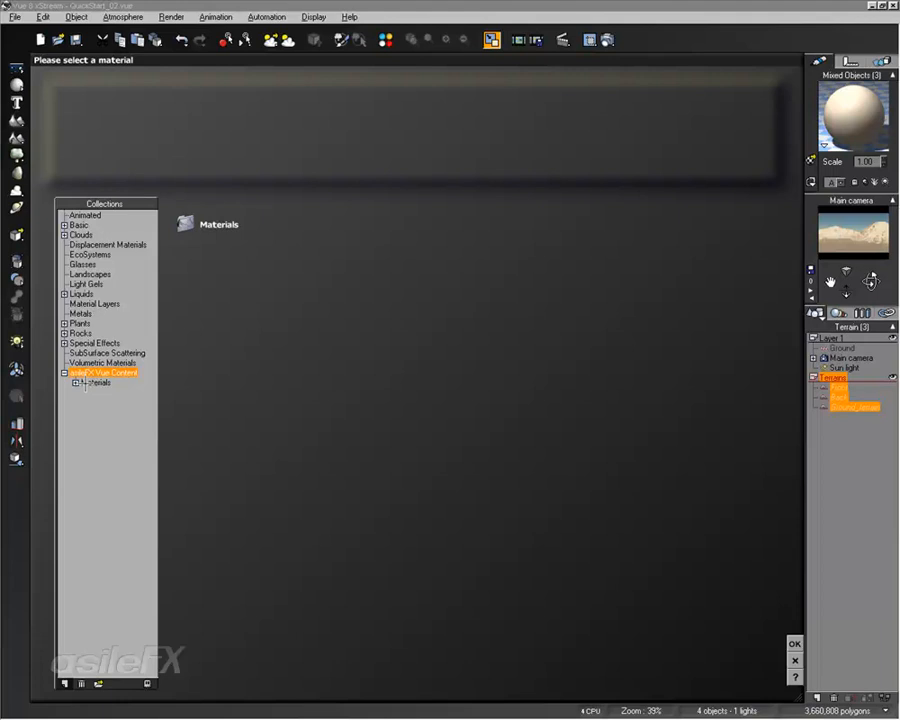
left_click(75, 382)
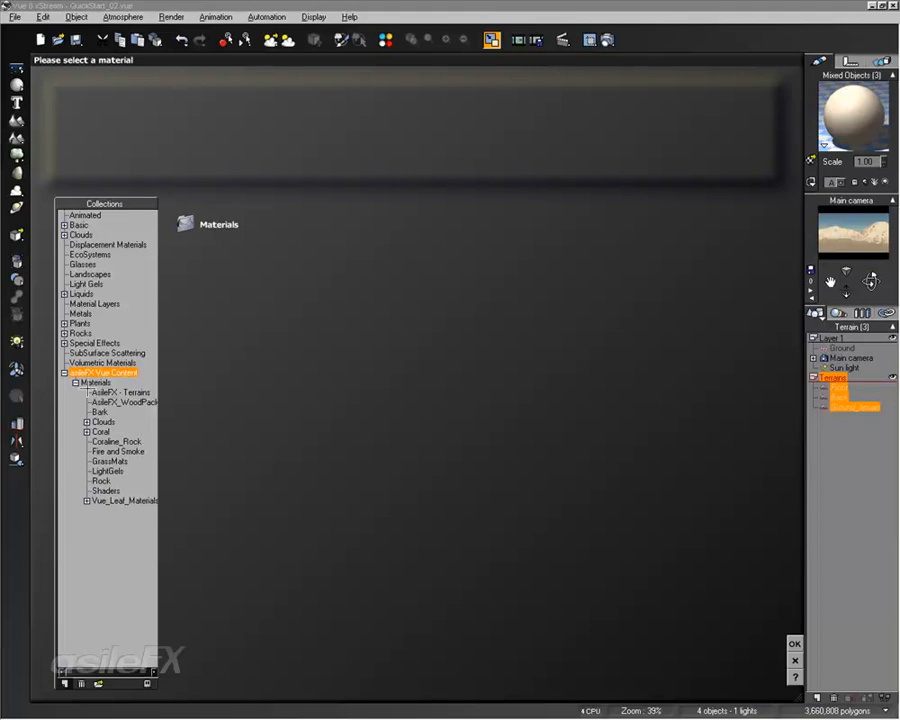
left_click(90, 382)
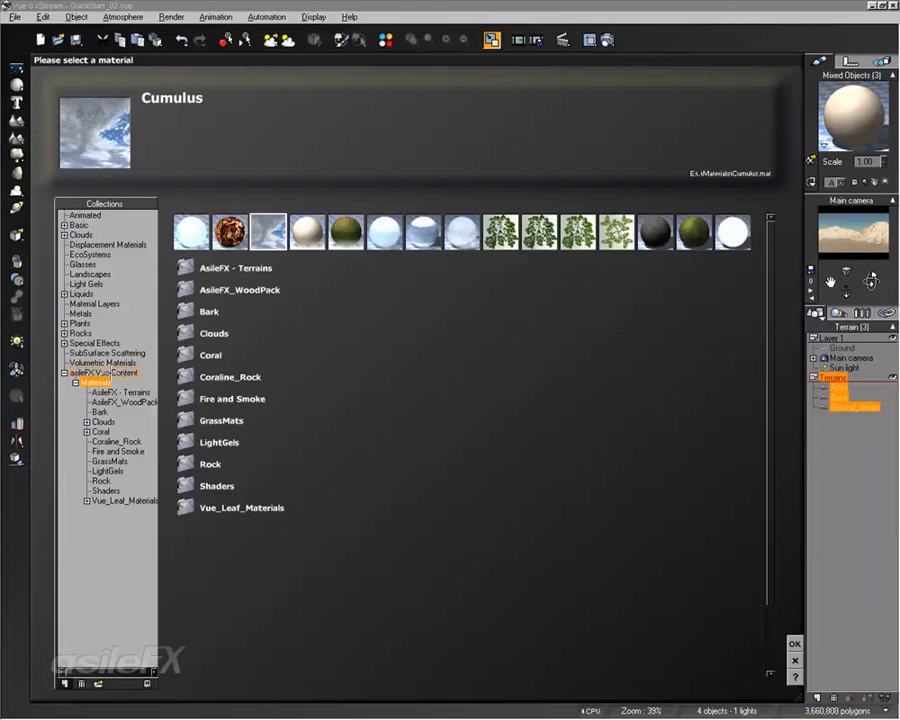
left_click(100, 372)
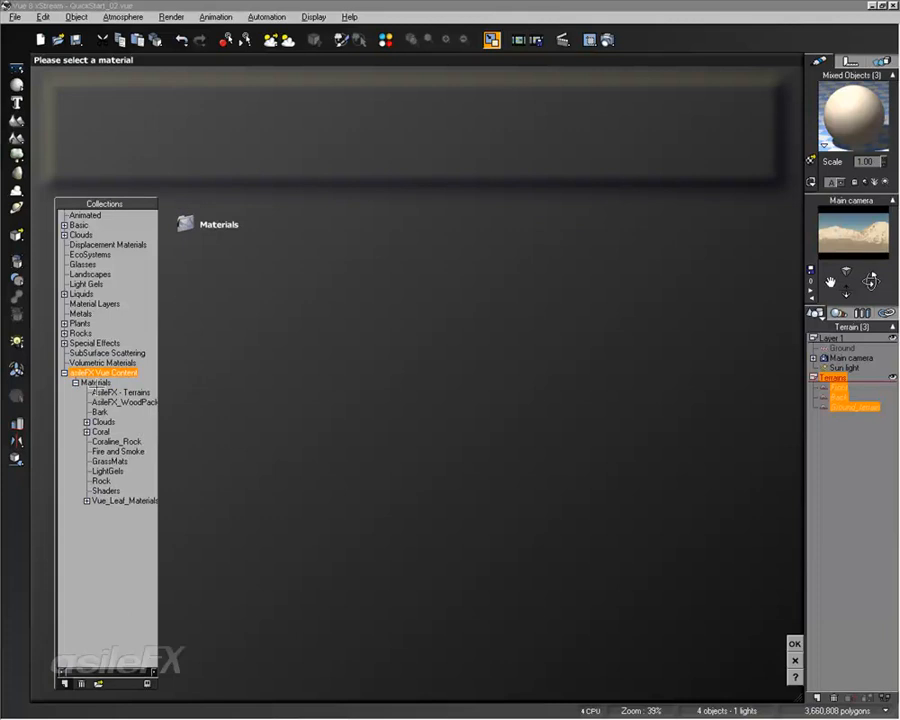
left_click(95, 382)
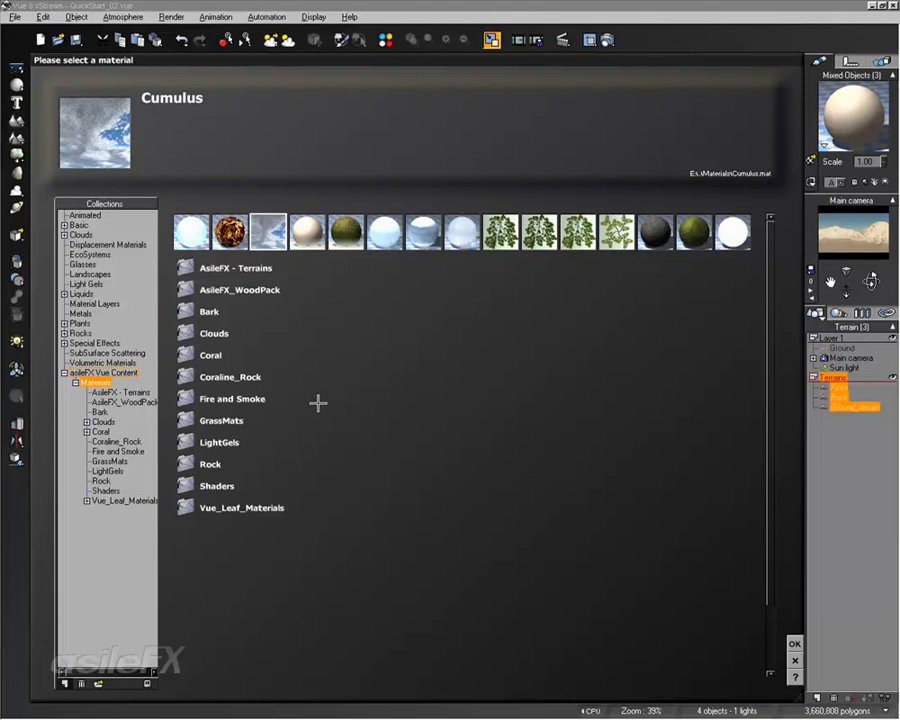
View the AsileFX - Terrains materials, collapse the asileFX Vue Content collection, and open the Landscapes material collection
left_click(120, 392)
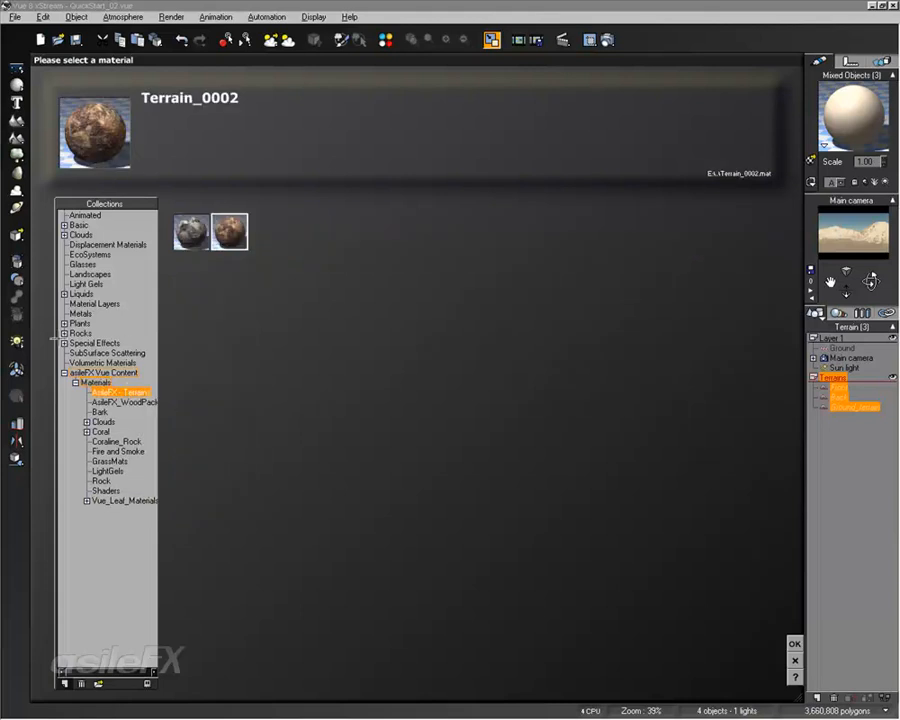
left_click(64, 372)
left_click(90, 273)
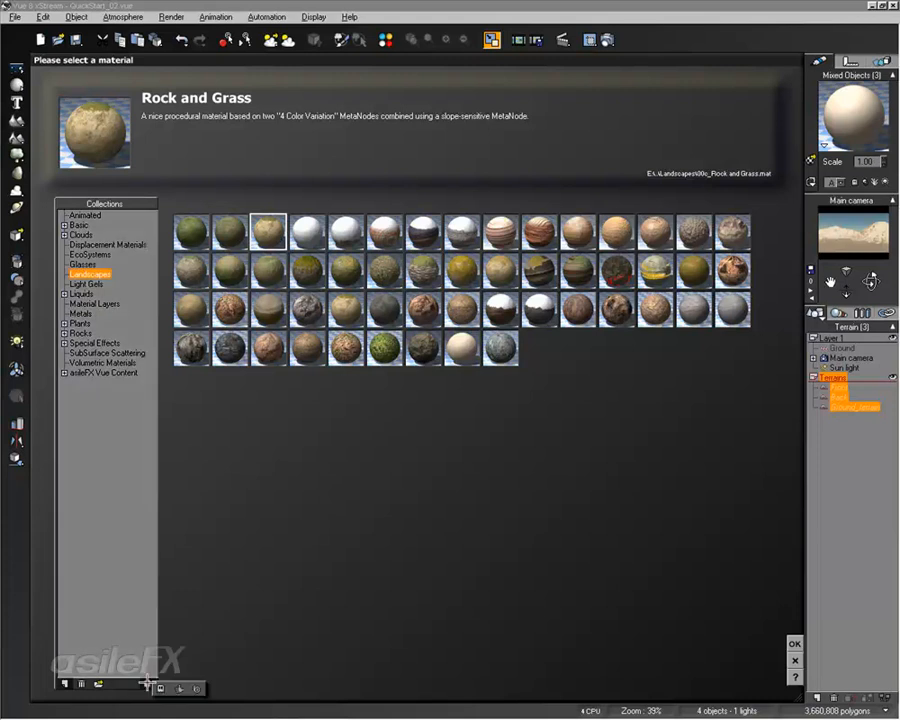
Show the Cornucopia3D items in the material browser and hide them again
left_click(147, 684)
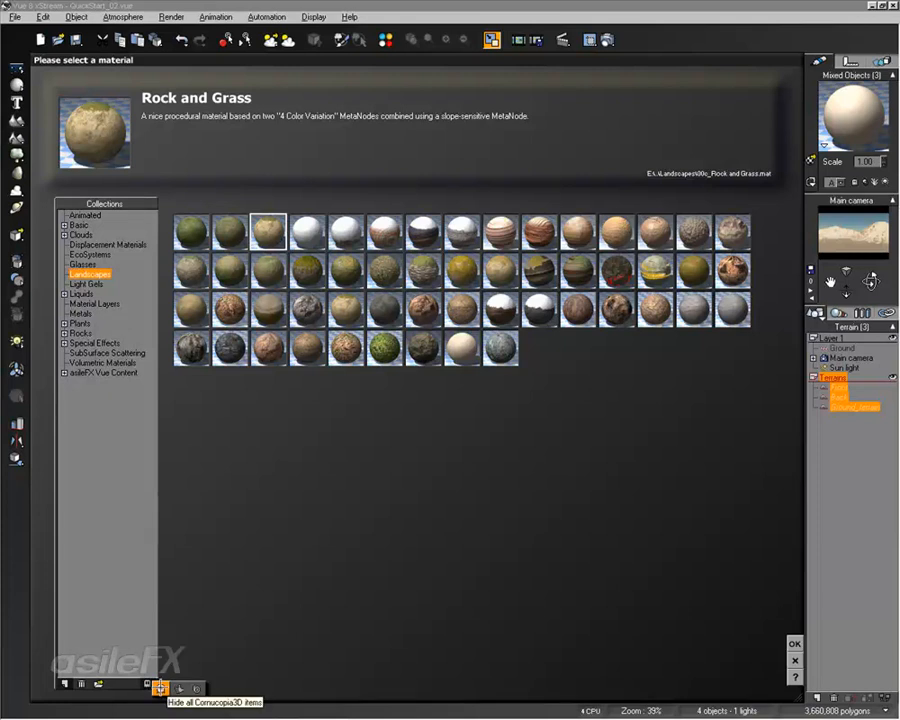
left_click(197, 688)
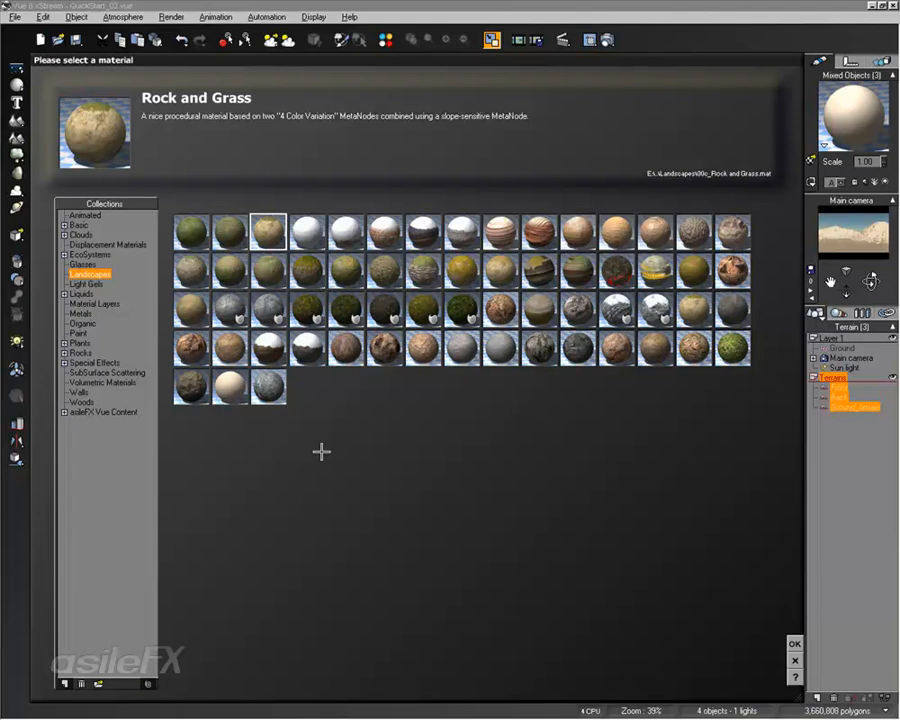
left_click(147, 684)
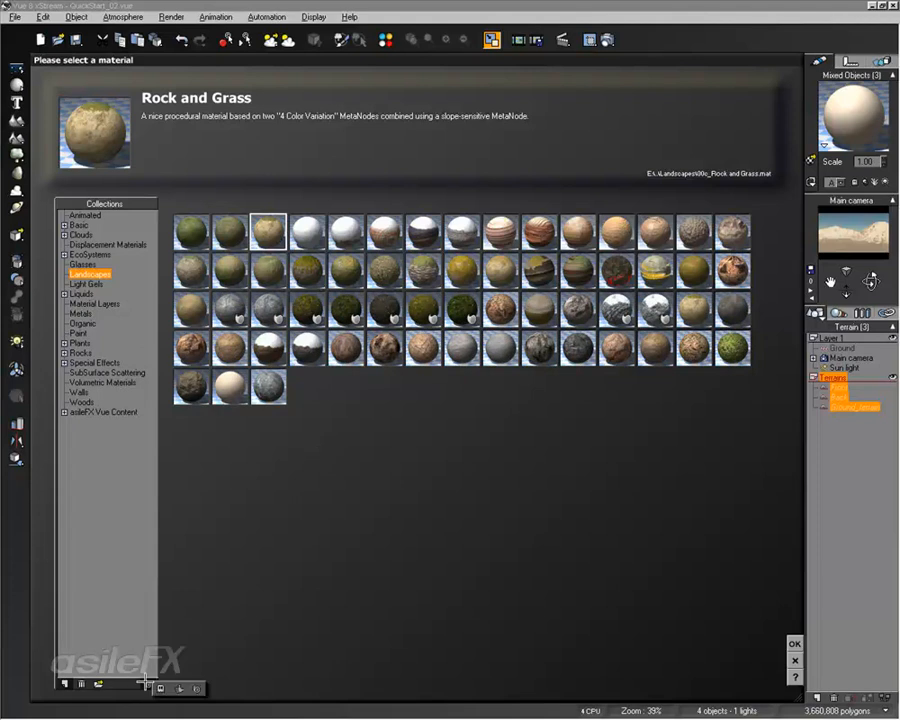
mouse_move(145, 684)
left_mouse_down()
mouse_move(178, 687)
mouse_move(147, 684)
mouse_move(162, 687)
left_mouse_up()
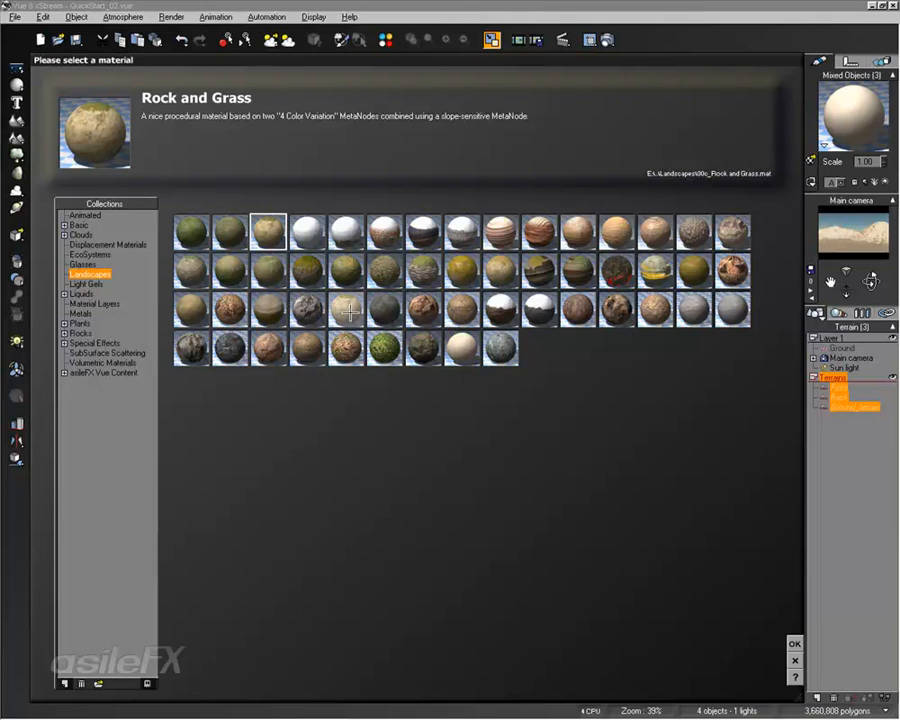
View the Material Layers collection, apply Grass and rock from the Landscapes collection to the selected terrains, and render the view
left_click(90, 303)
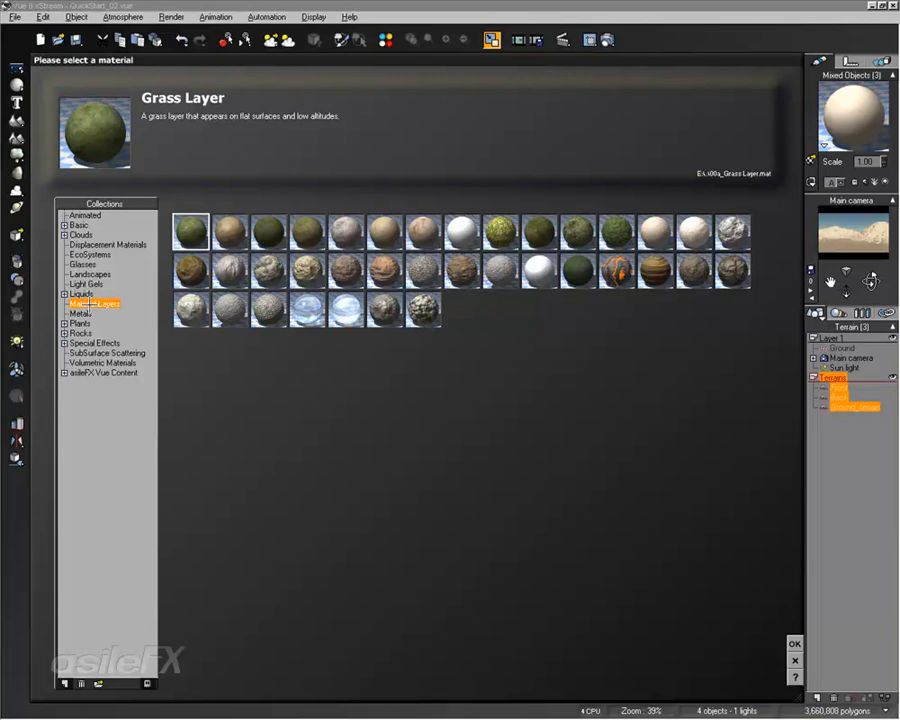
left_click(90, 273)
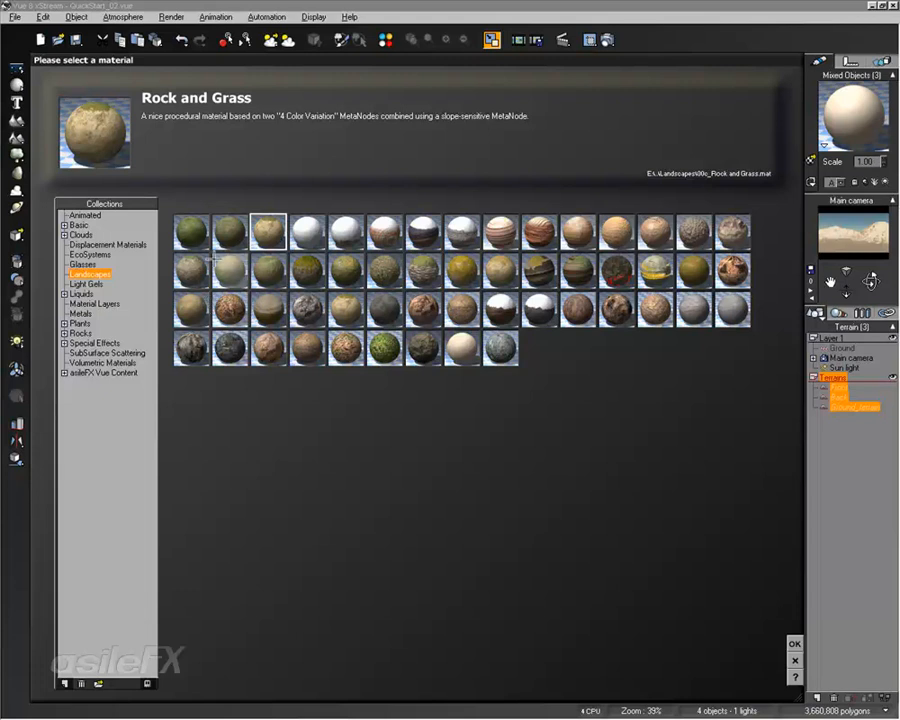
left_click(192, 271)
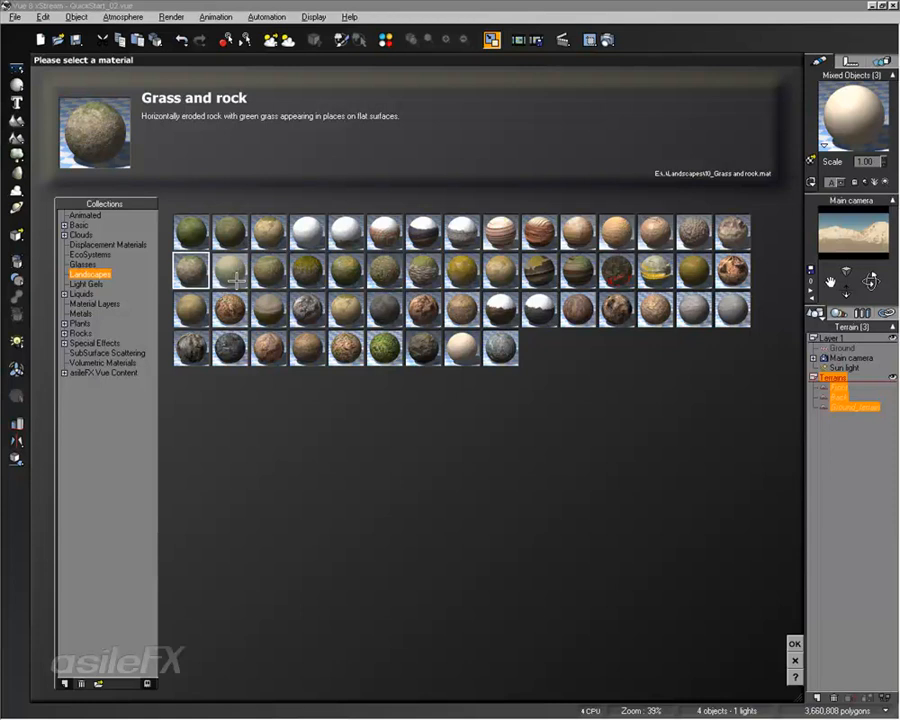
left_click(794, 643)
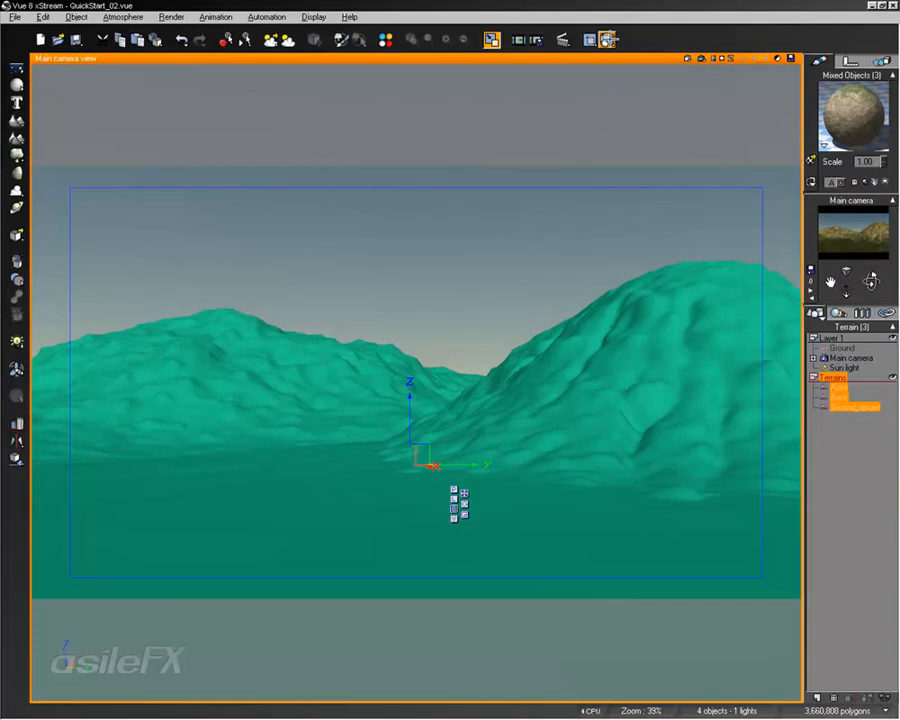
left_click(607, 41)
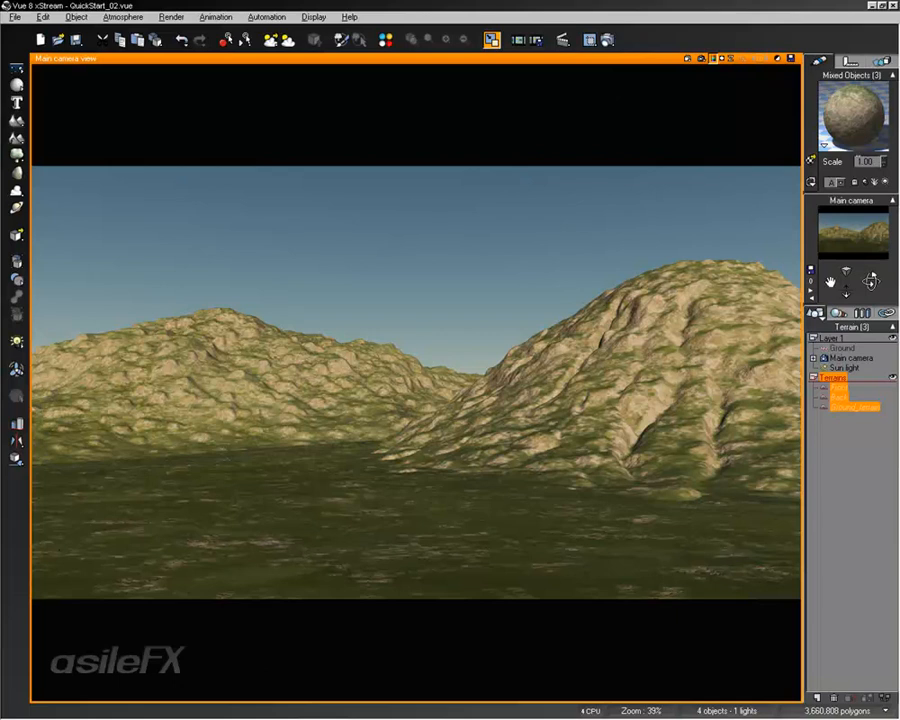
Set the terrains' material scale to 50 and render the main camera view
double_click(867, 162)
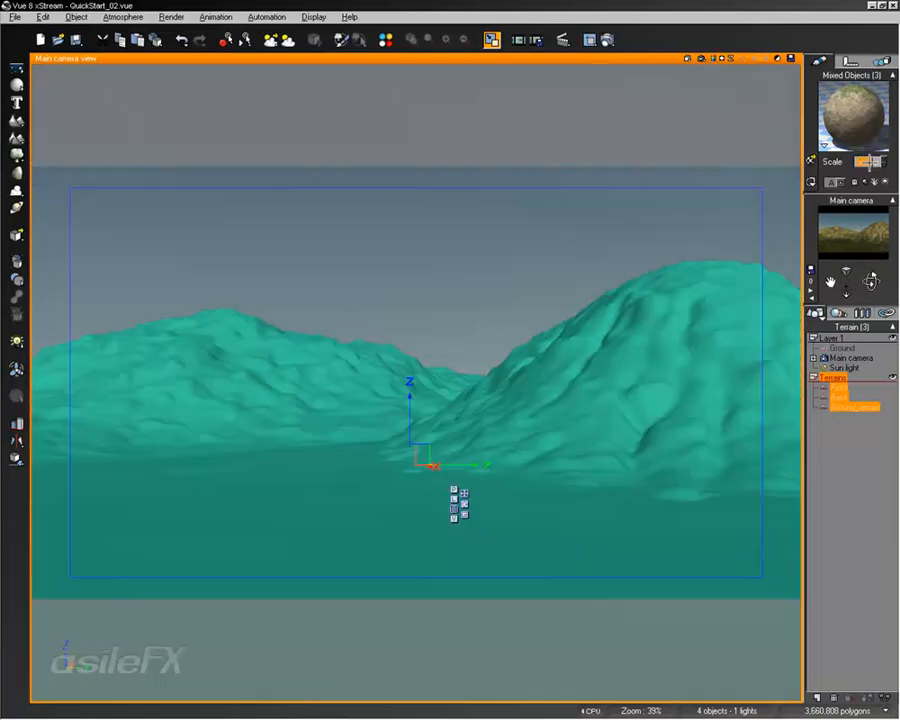
type("0.1")
key("Return")
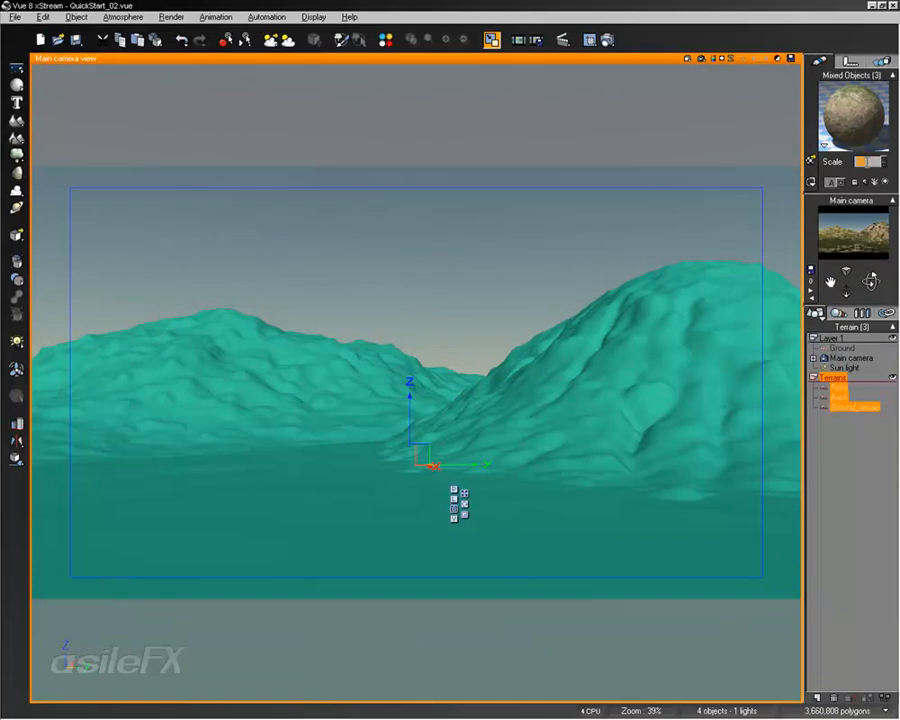
left_click(608, 40)
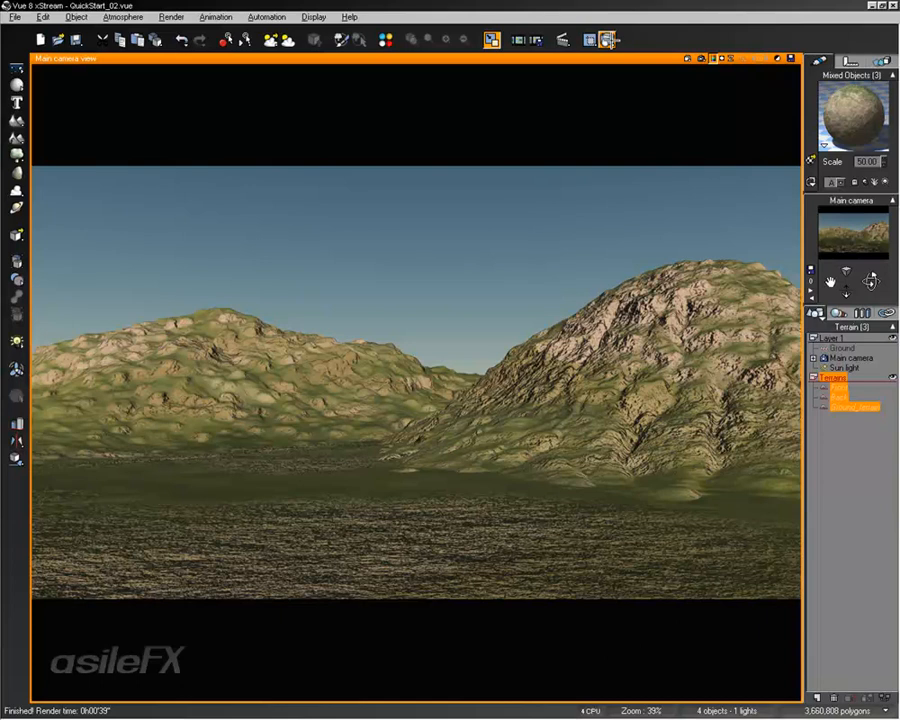
Set the terrains' material scale to 100, render the view, and look at Grass and rock in the Advanced Material Editor
double_click(872, 163)
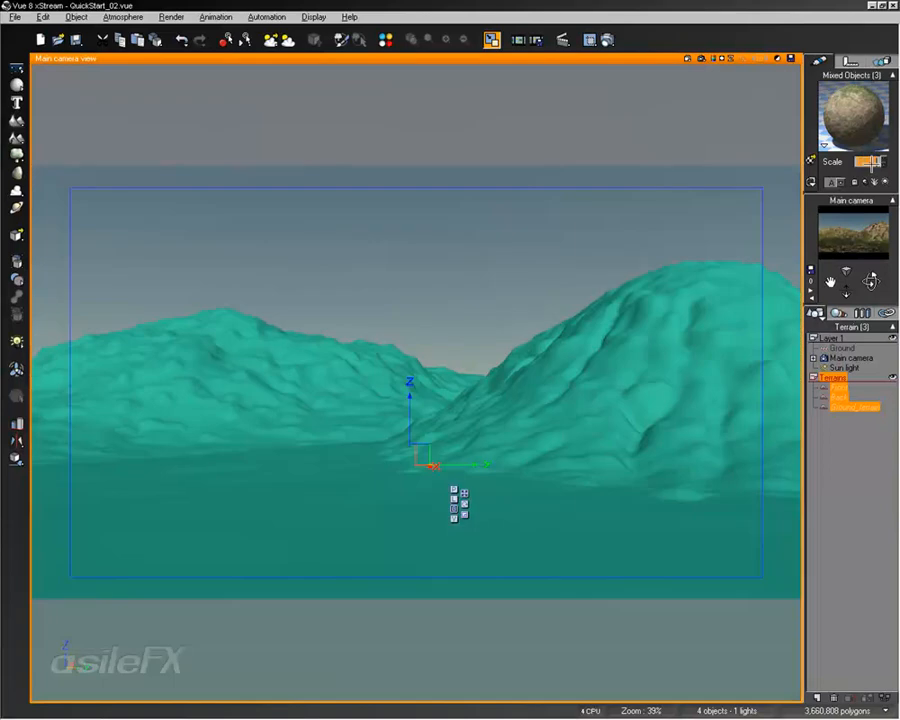
double_click(871, 163)
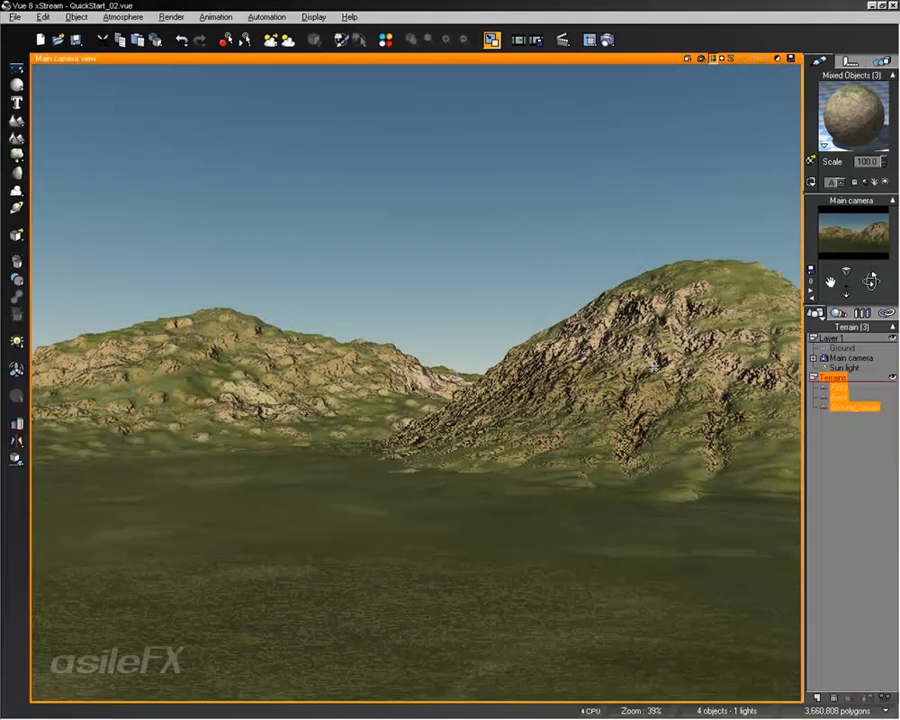
double_click(843, 115)
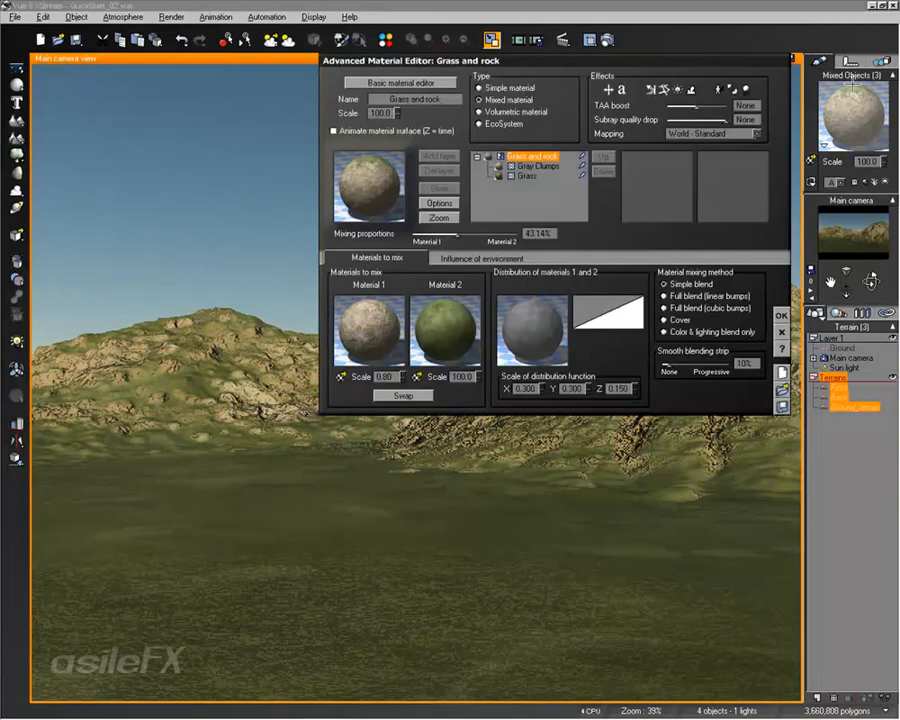
left_click(781, 315)
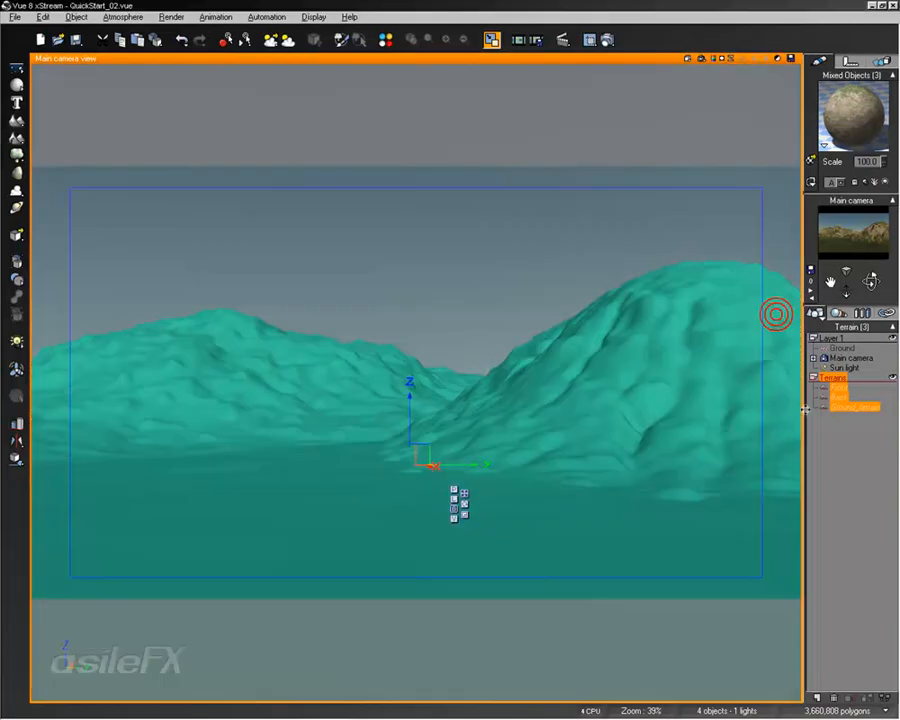
Select the Front, Back and Ground_terrain objects again, turn off their Hidden preview option, and clear the selection
left_click(886, 504)
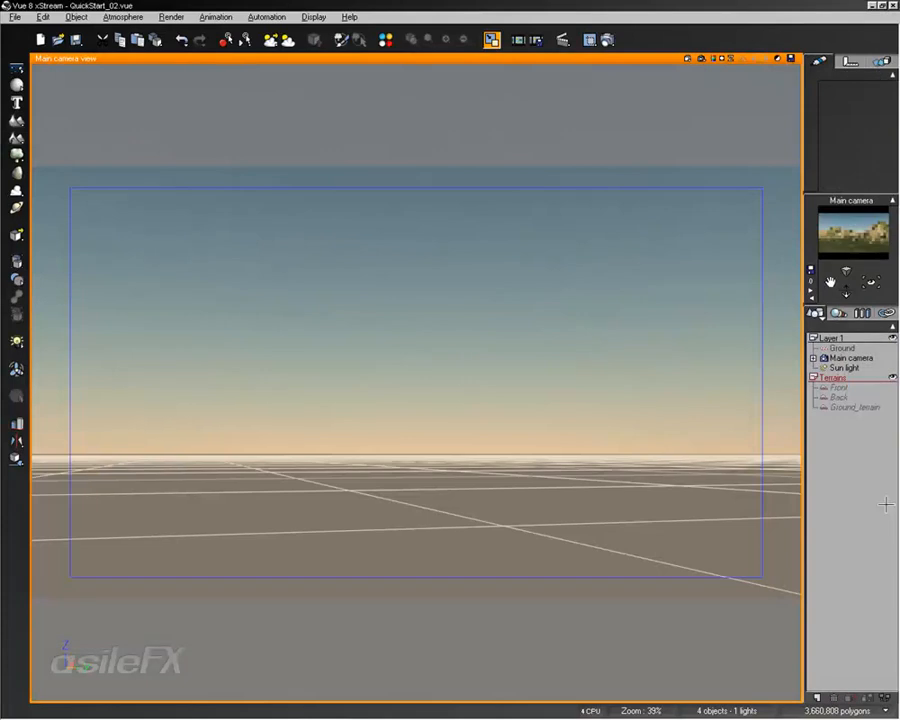
left_click(840, 387)
left_click(841, 408, "shift")
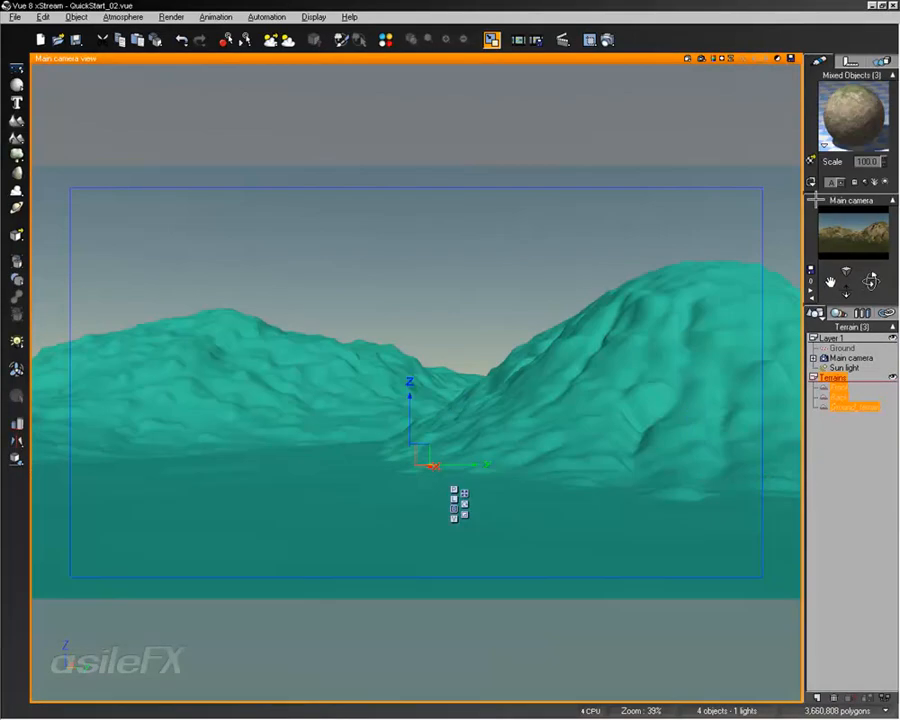
left_click(811, 182)
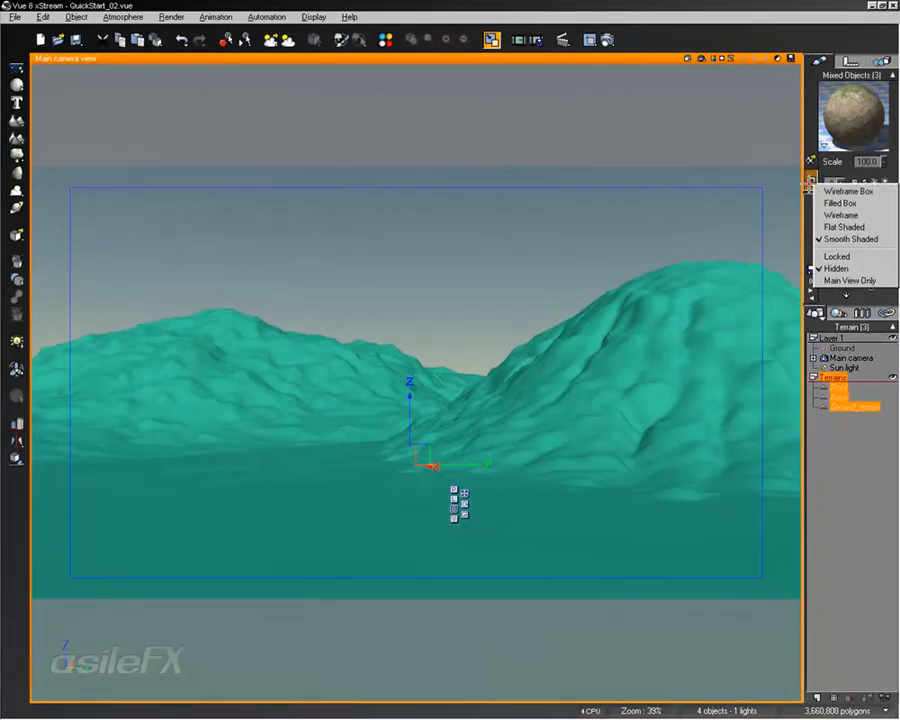
left_click(848, 269)
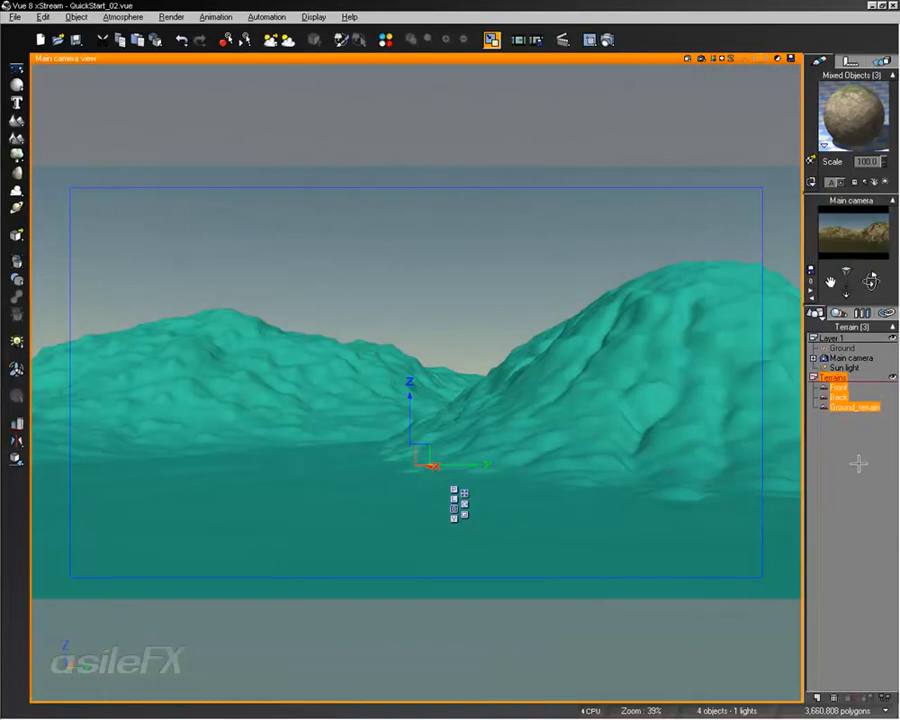
left_click(858, 463)
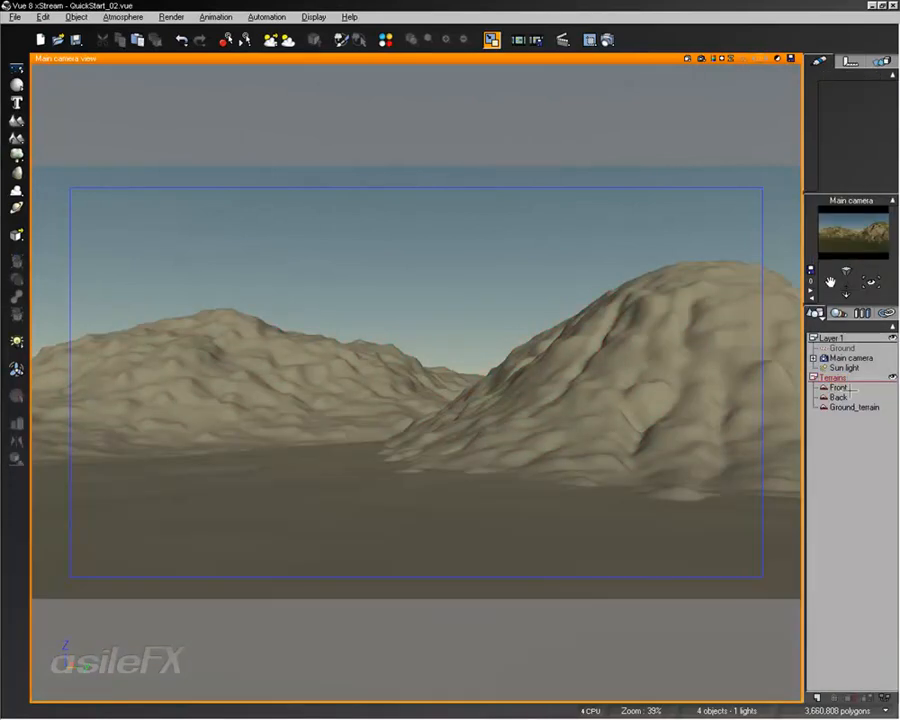
left_click(600, 288)
left_click(851, 446)
Open Grass and rock from the Summary of Materials and view the function that distributes its two materials
left_click(382, 41)
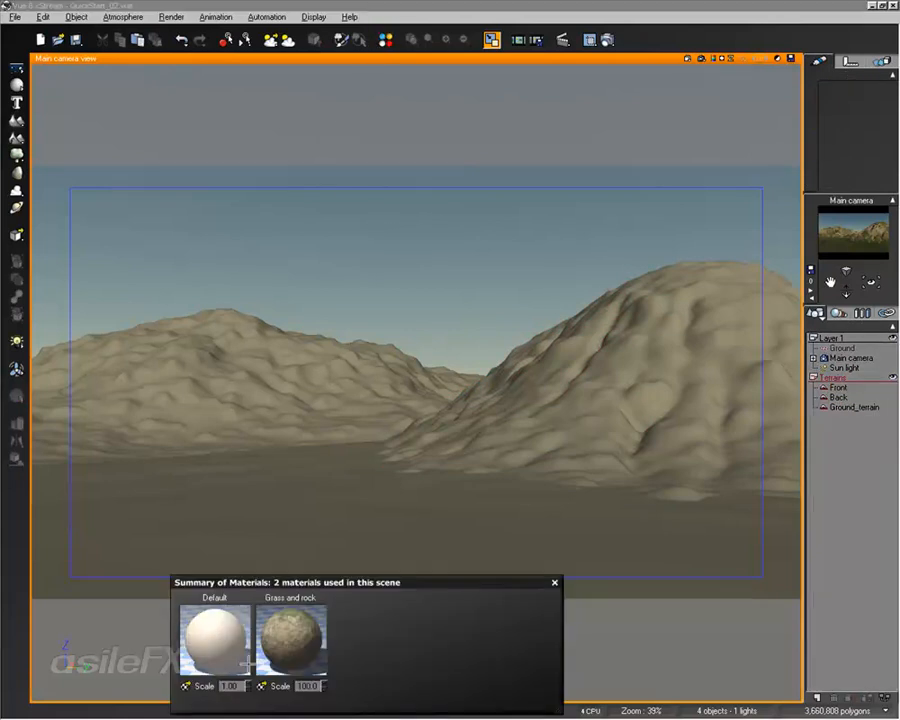
double_click(297, 641)
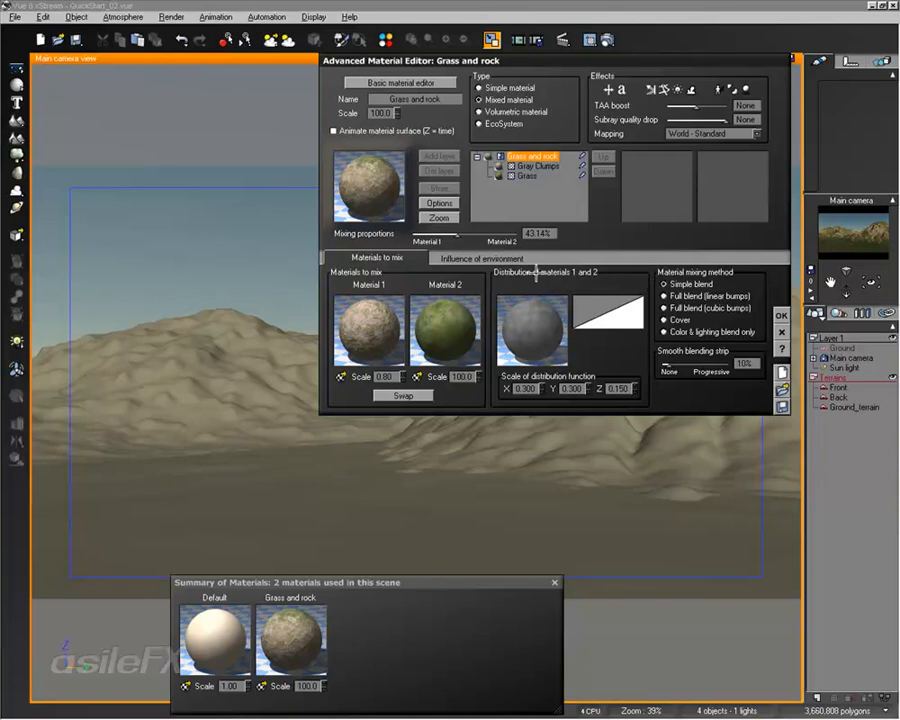
right_click(536, 335)
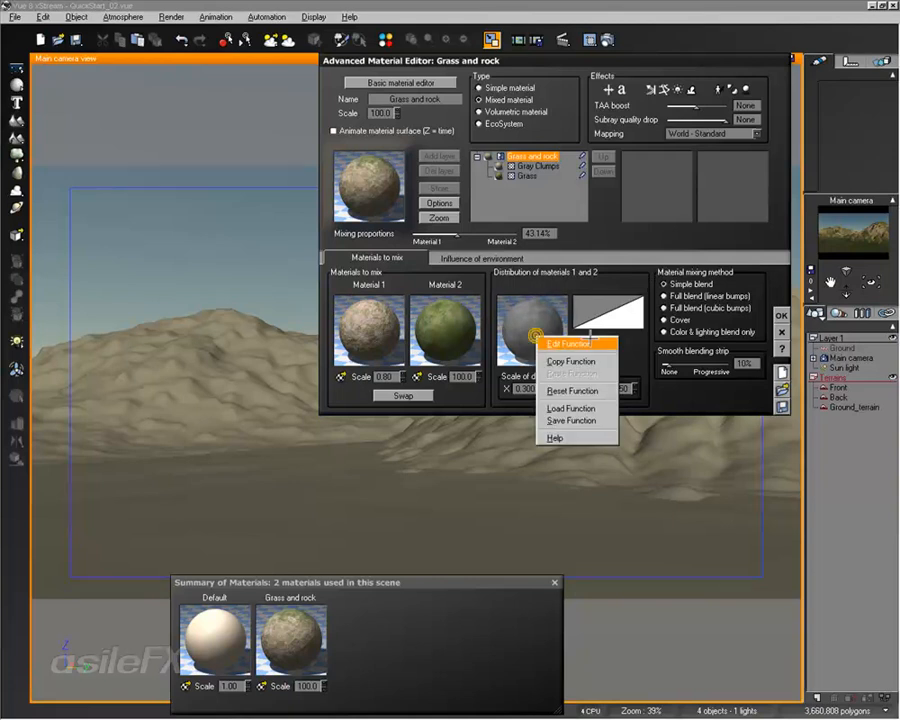
left_click(550, 344)
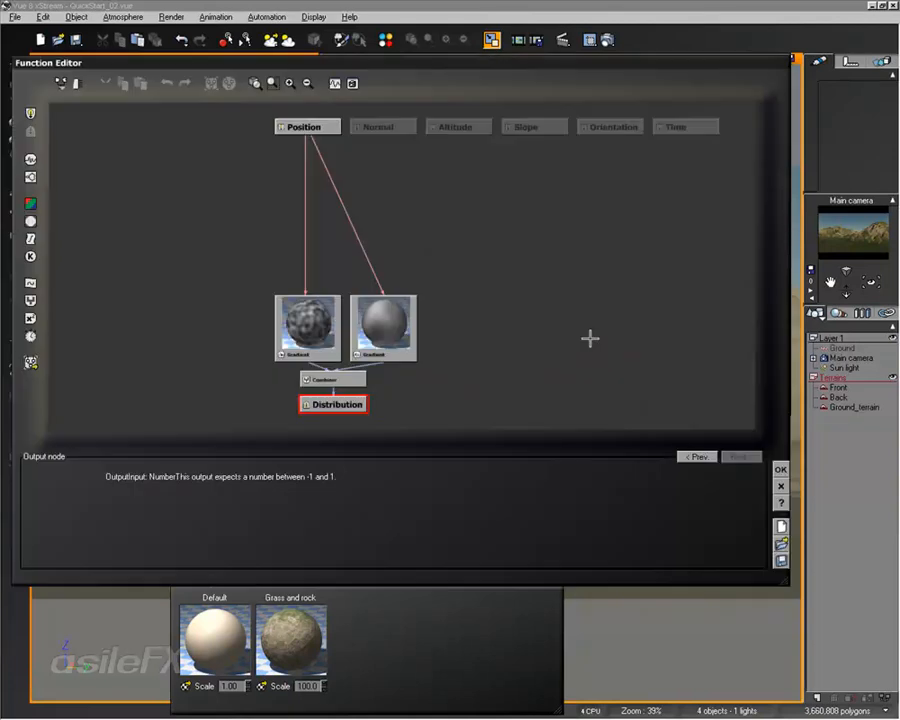
left_click(782, 469)
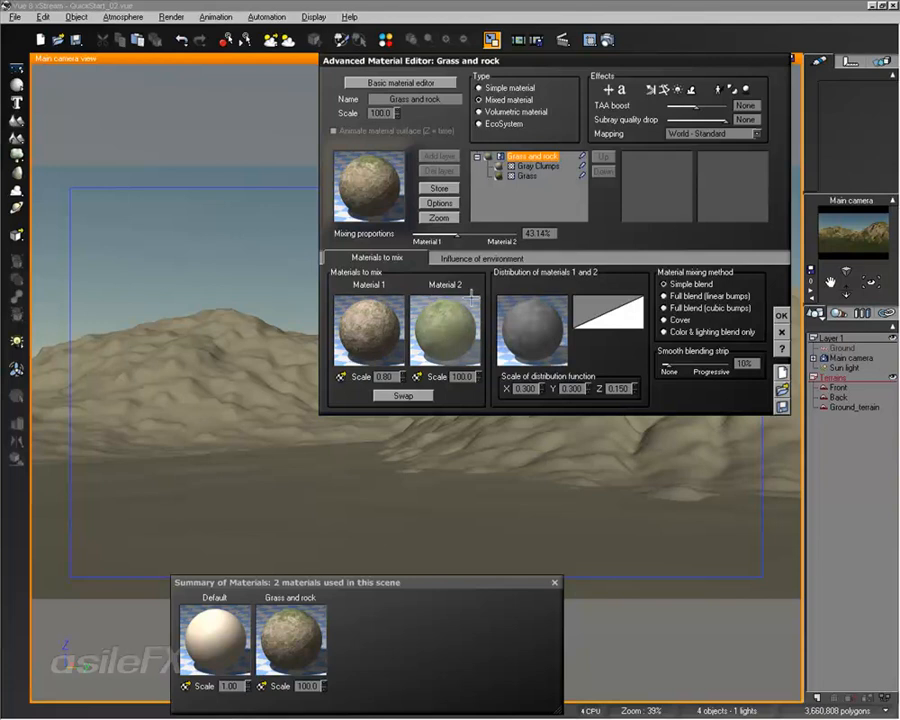
Reopen the distribution function and examine its two Gradient nodes, the Combiner node and the Distribution output
double_click(529, 316)
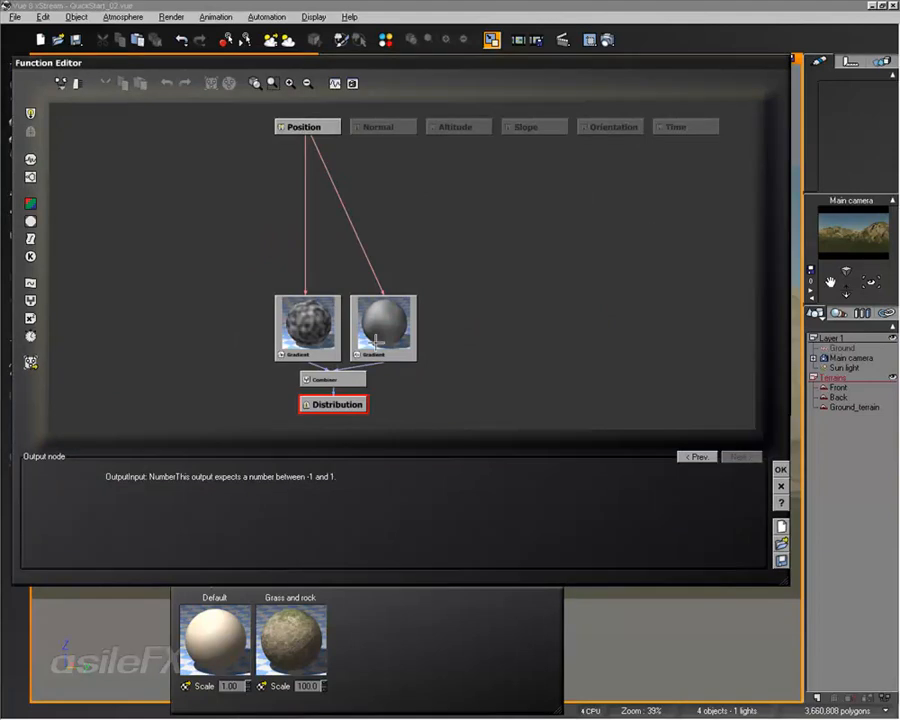
left_click(308, 326)
left_click(384, 335)
left_click(357, 378)
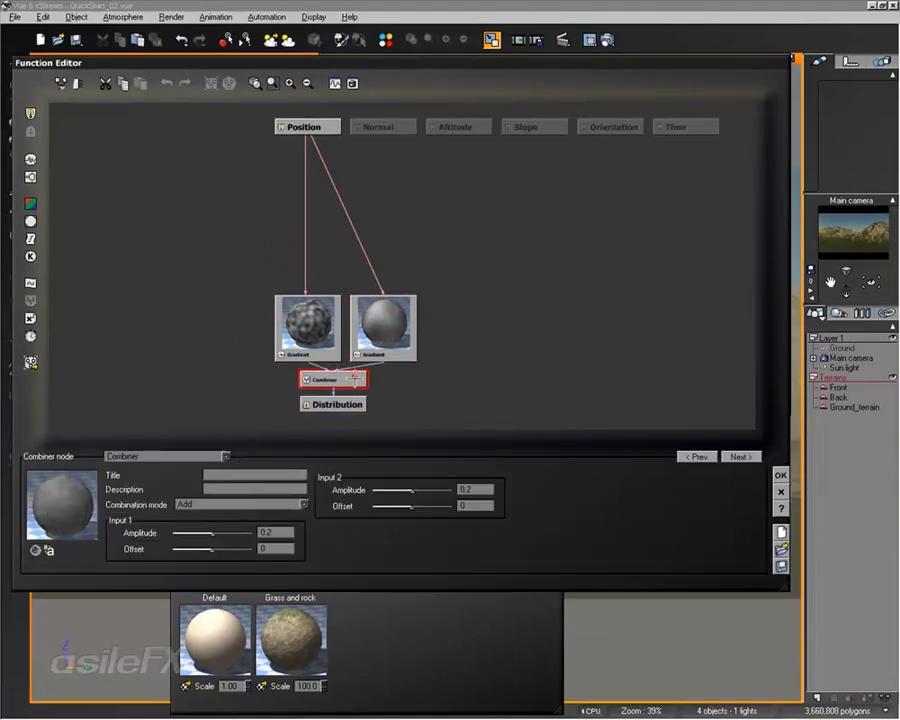
left_click(348, 404)
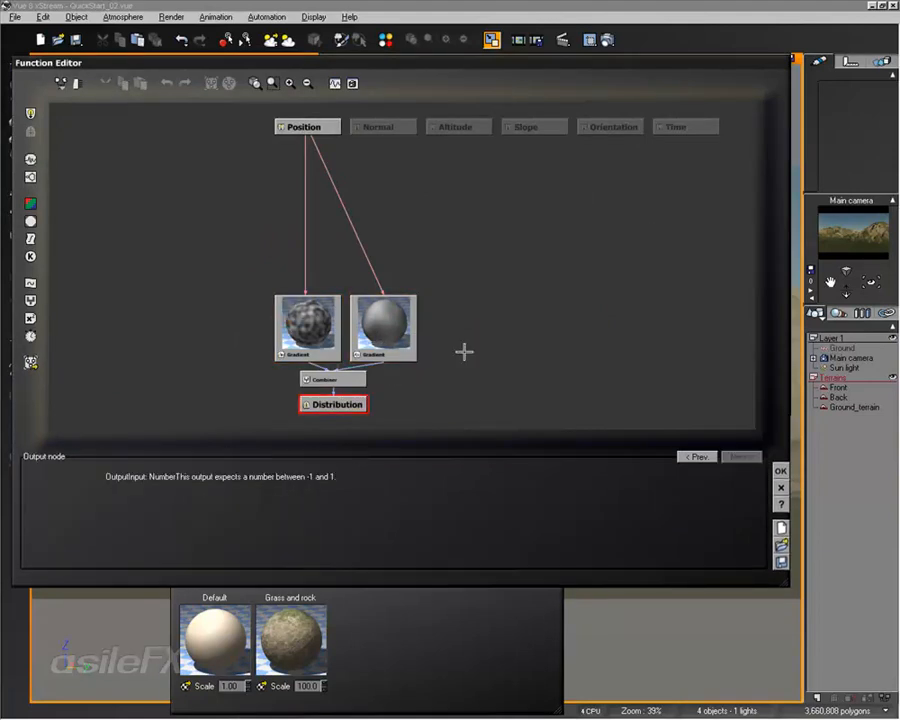
left_click(388, 318)
left_click(310, 322)
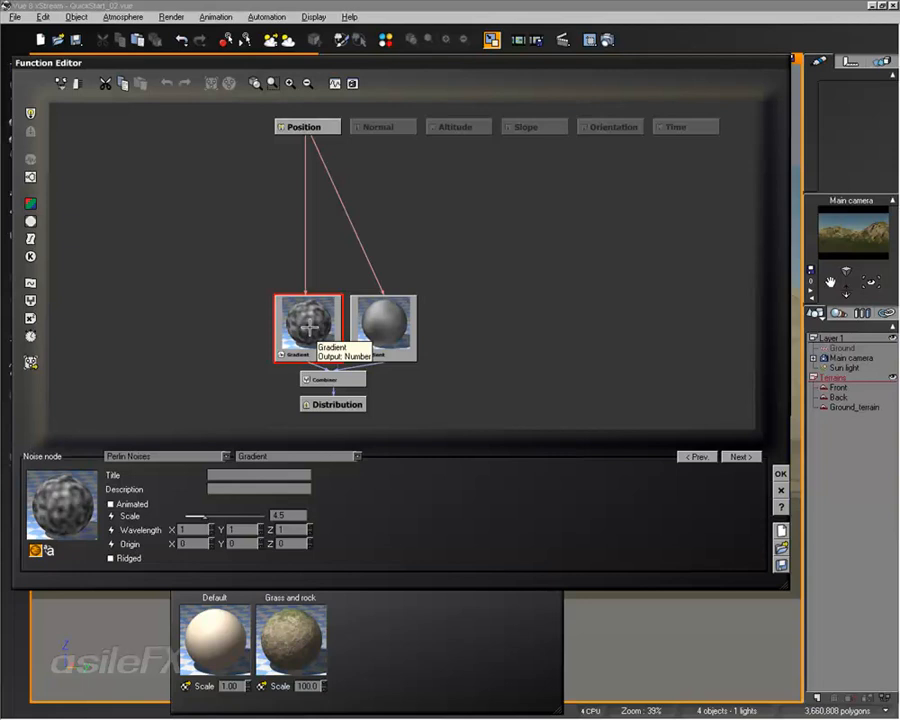
left_click(778, 472)
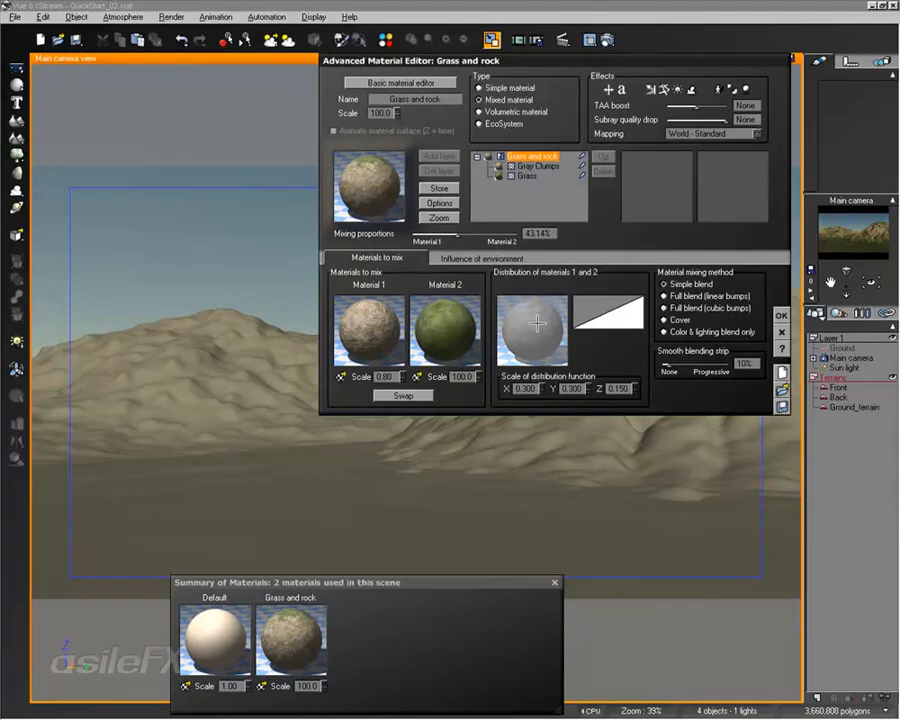
Browse the Color Productions, Bumps and Layers function presets for the material distribution and leave without choosing one
left_click(537, 322)
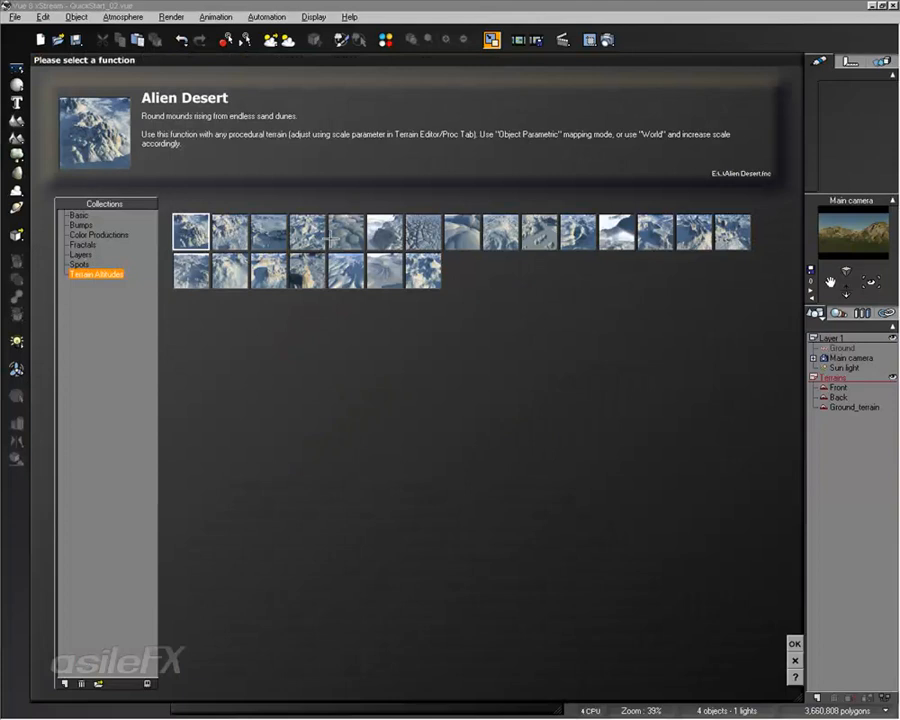
left_click(98, 235)
left_click(80, 225)
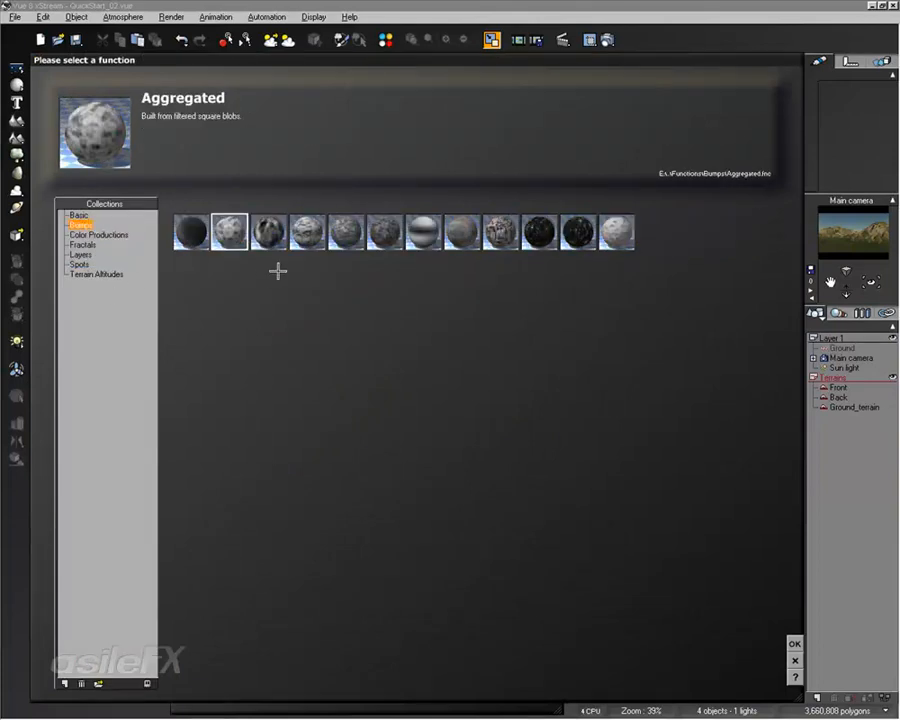
left_click(78, 254)
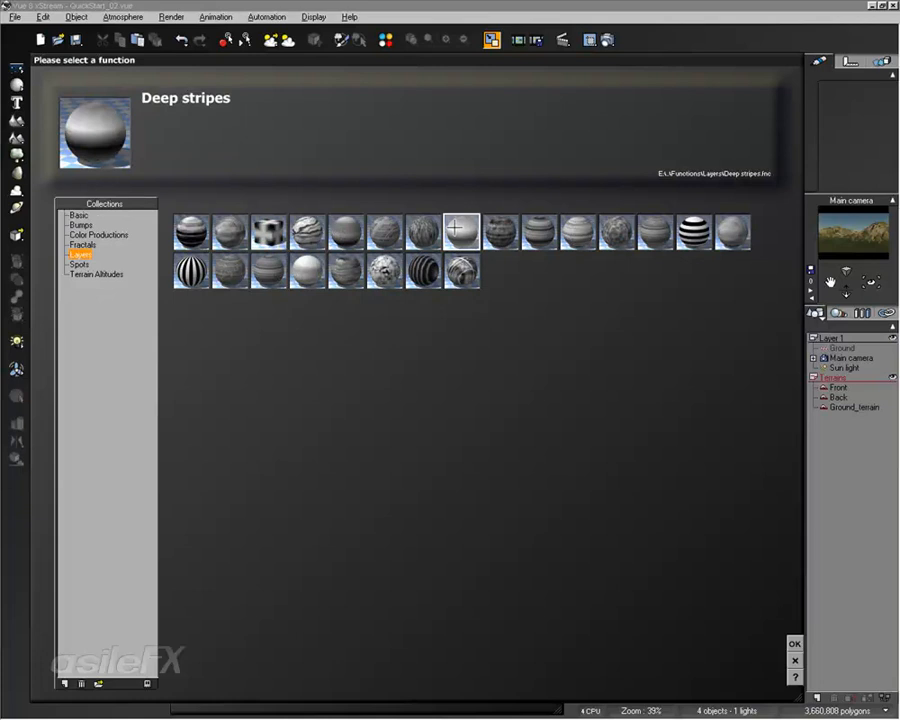
left_click(793, 660)
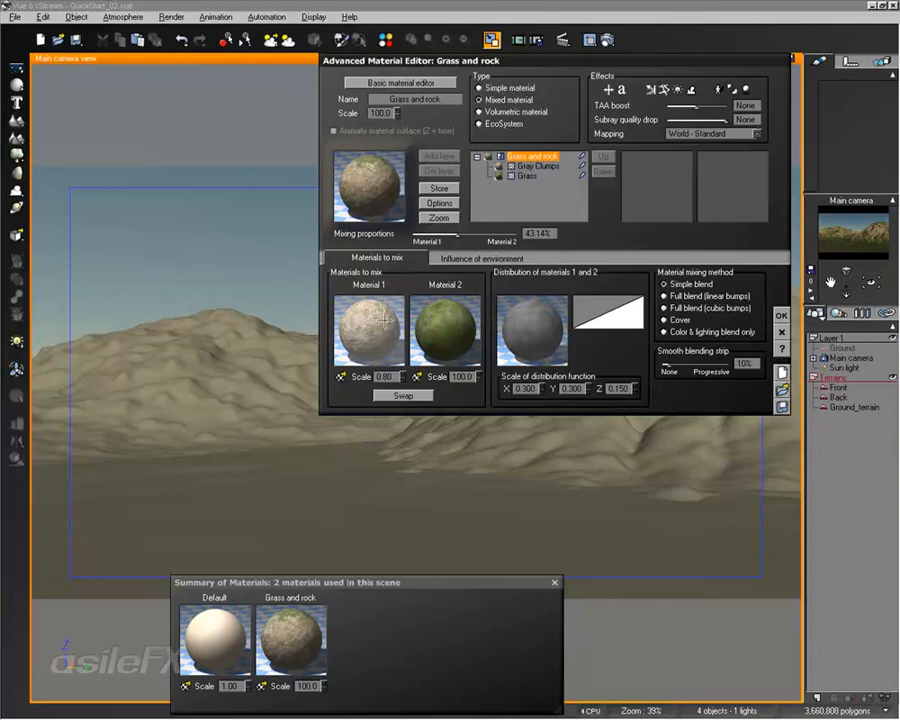
Set the Grass and rock mixing proportions to 44.48% and the smooth blending strip to 17%
mouse_move(458, 234)
left_mouse_down()
mouse_move(433, 233)
mouse_move(474, 232)
mouse_move(458, 234)
left_mouse_up()
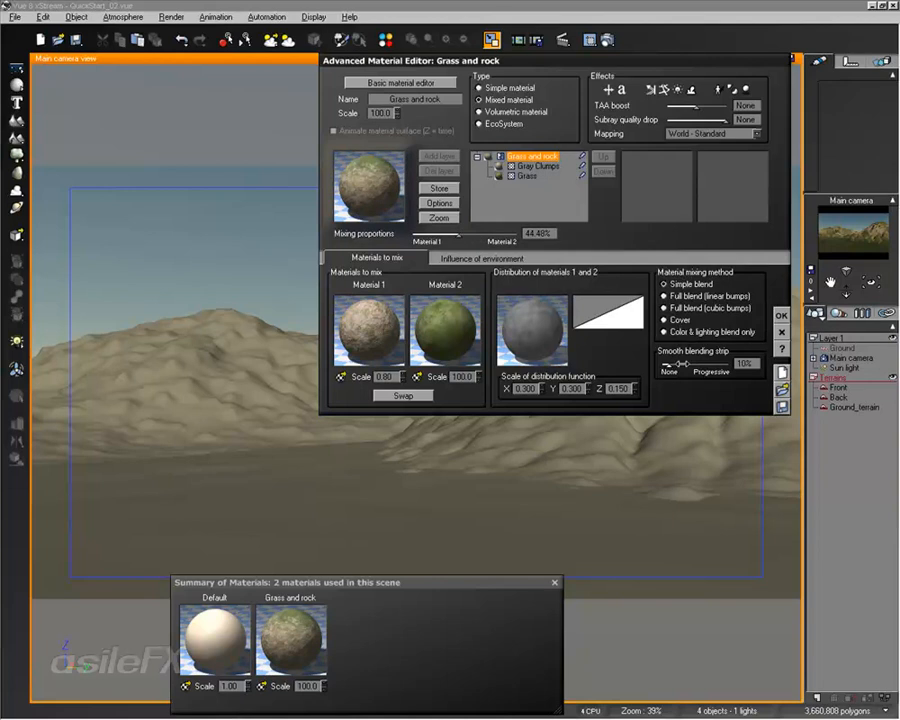
mouse_move(666, 364)
left_mouse_down()
mouse_move(750, 364)
mouse_move(664, 369)
left_mouse_up()
left_click_drag(666, 364, 687, 374)
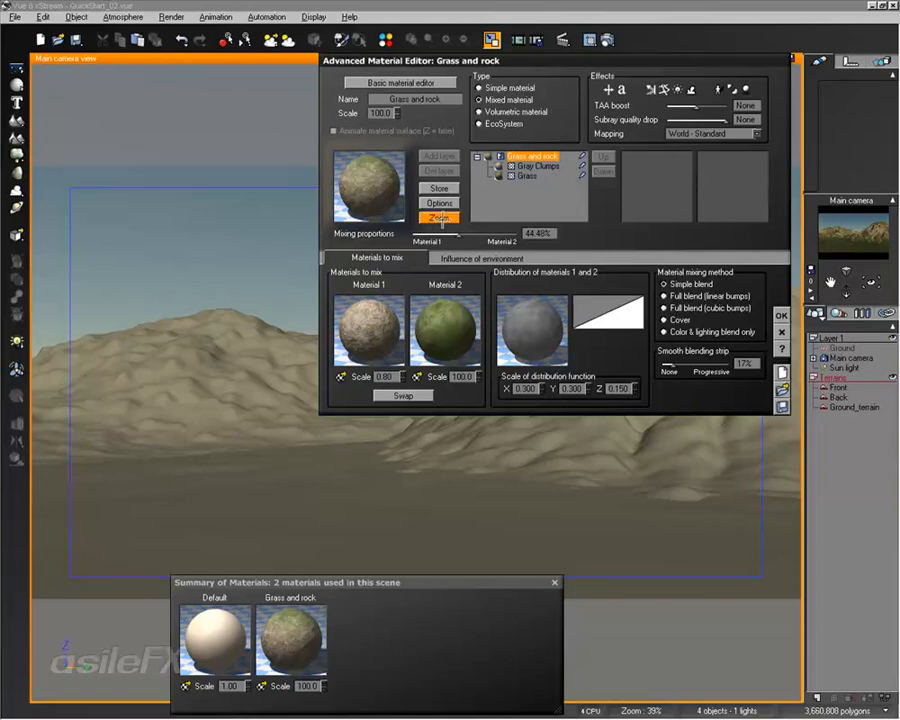
Open the enlarged Material Zoom preview beside the material editor, make it larger, and render the material in it
left_click(437, 218)
left_click_drag(444, 65, 475, 68)
left_click_drag(377, 83, 186, 107)
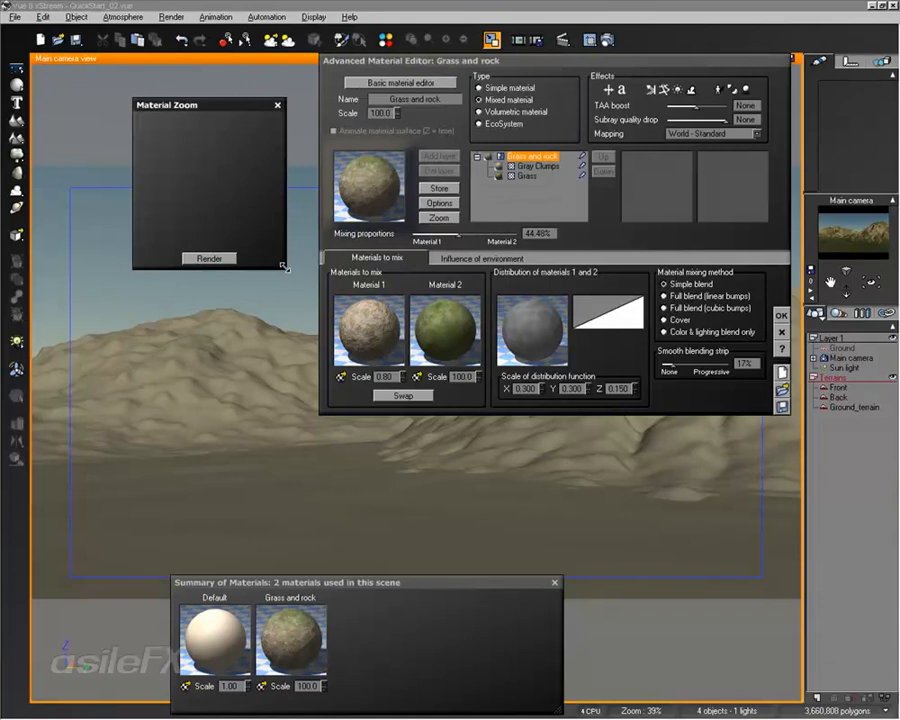
left_click_drag(285, 268, 427, 368)
left_click_drag(242, 104, 232, 62)
left_click(171, 366)
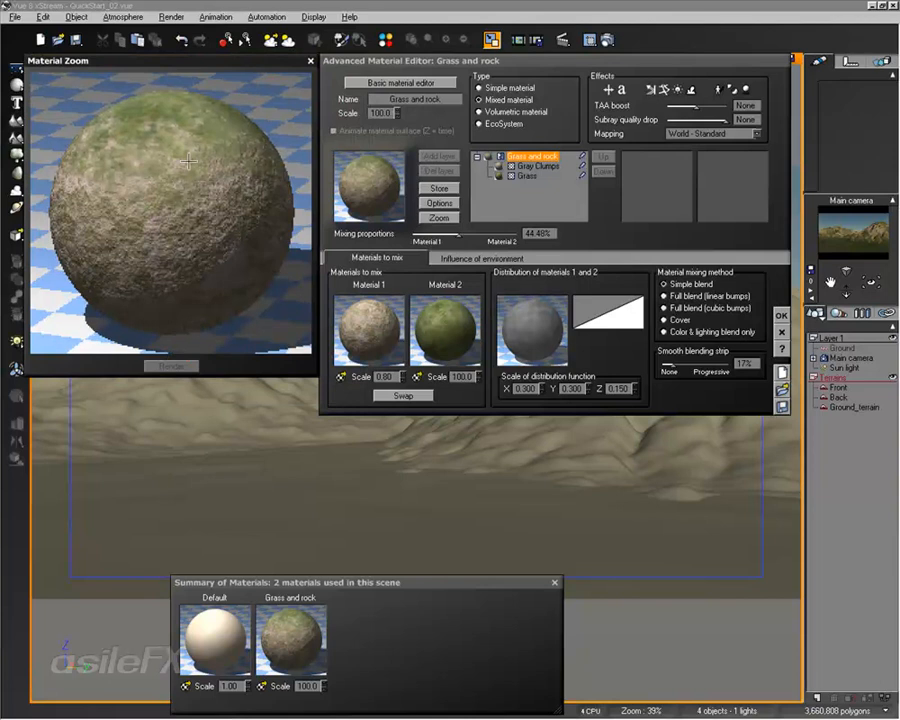
Set the material preview to display a Terrain object on a Uniform background
left_click(438, 203)
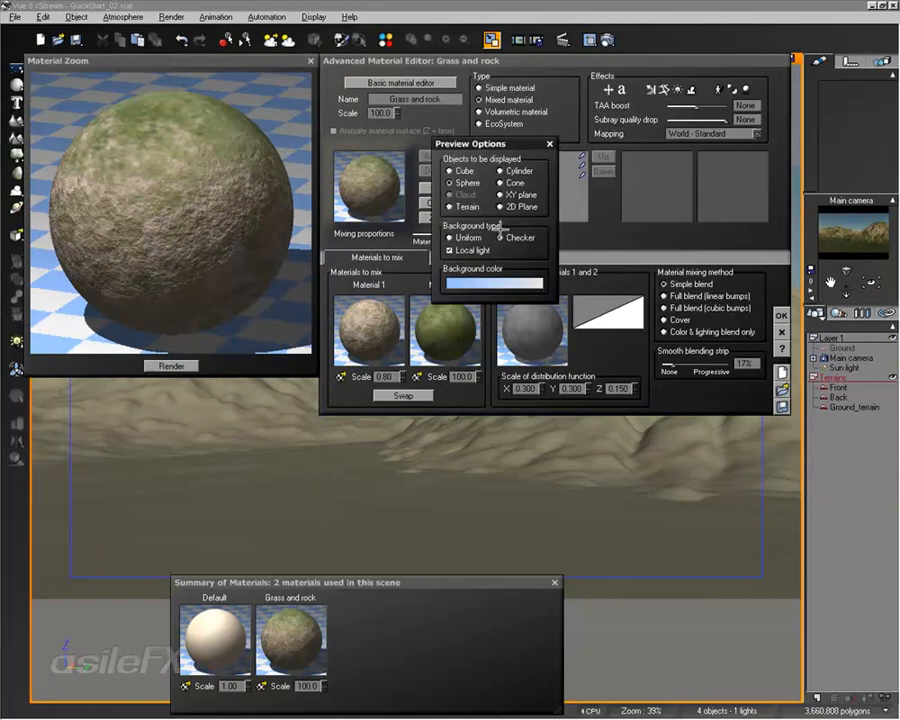
left_click(452, 206)
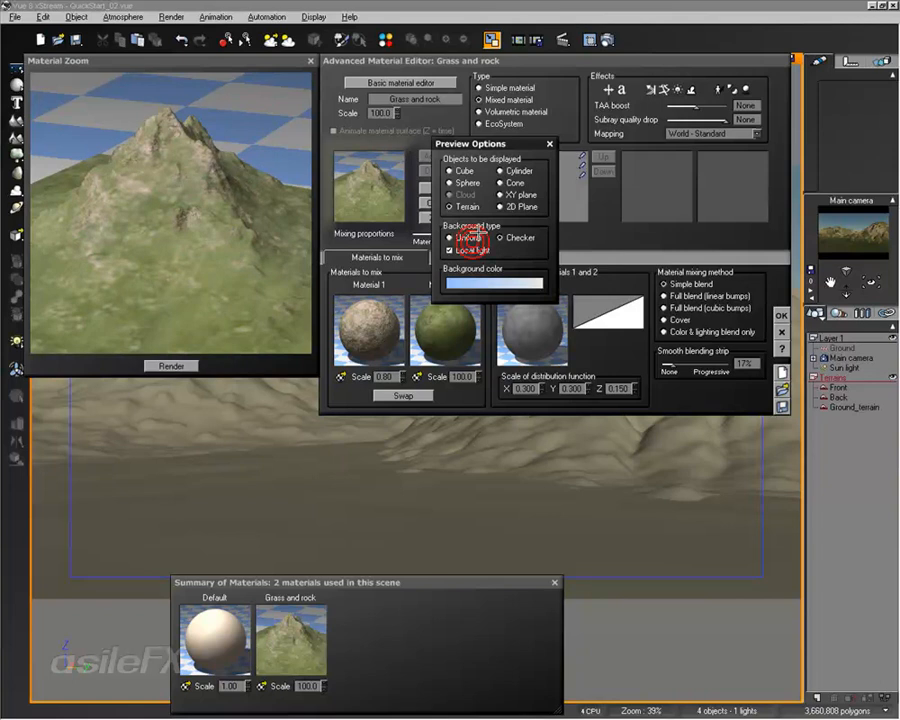
left_click(474, 232)
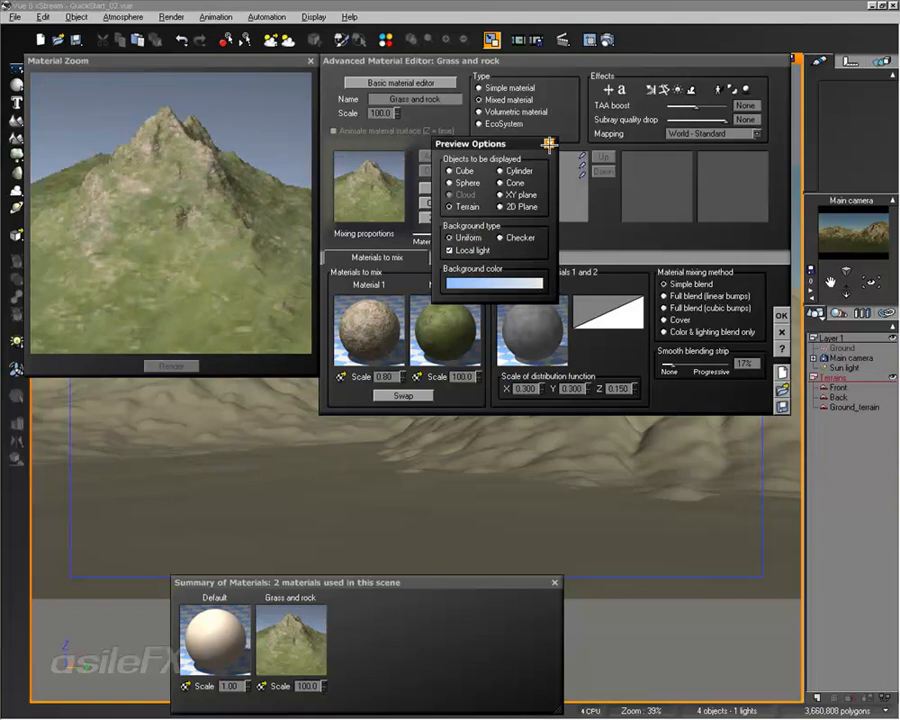
Try the 2D Plane, XY plane, Cone and Cylinder preview objects, return to Terrain, and close the preview options
left_click(521, 206)
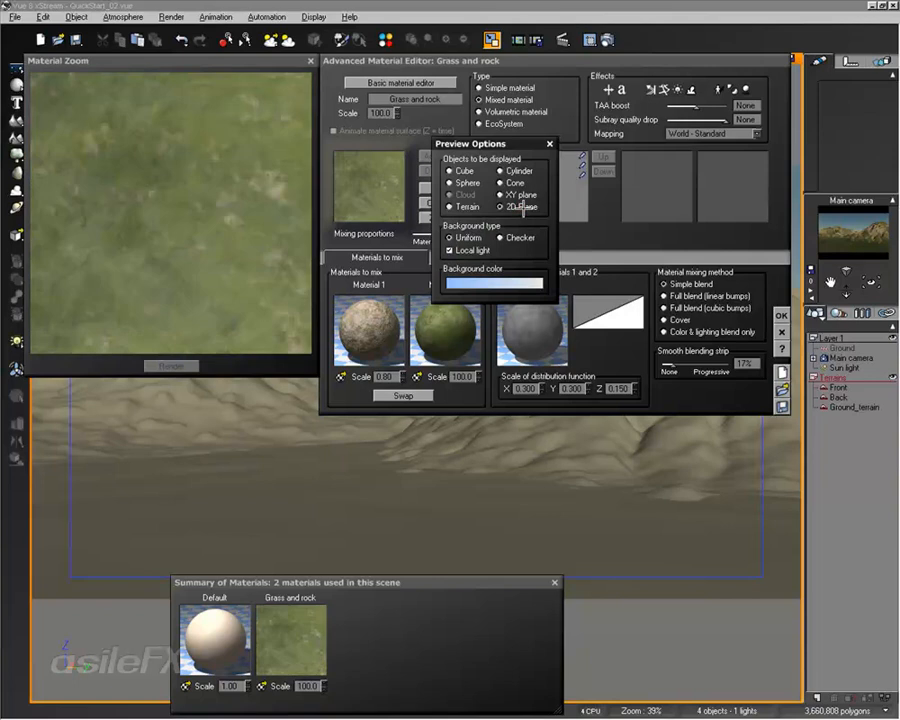
left_click(528, 195)
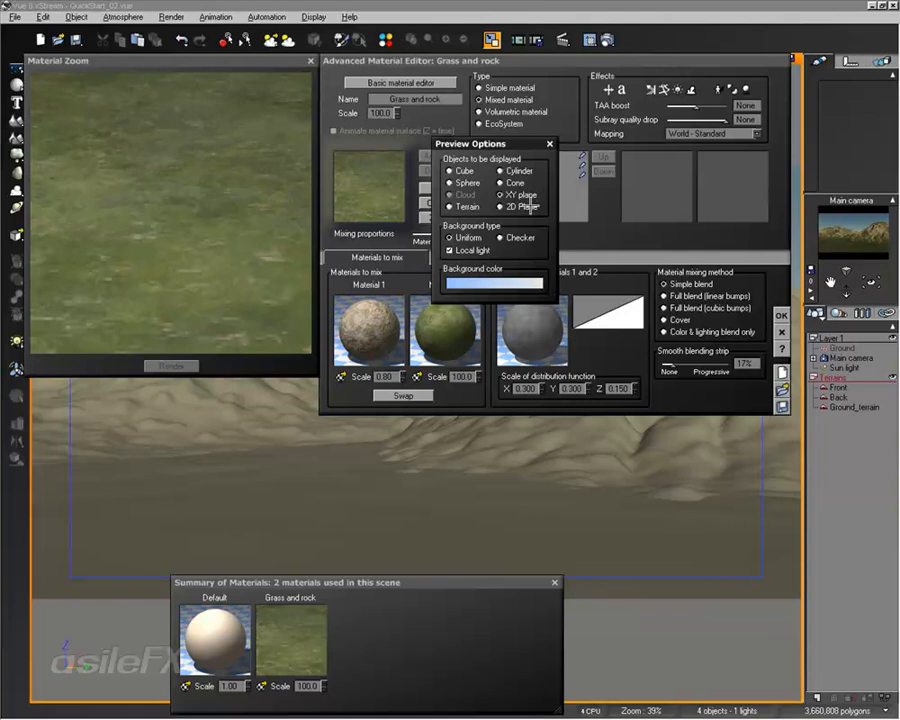
left_click(524, 183)
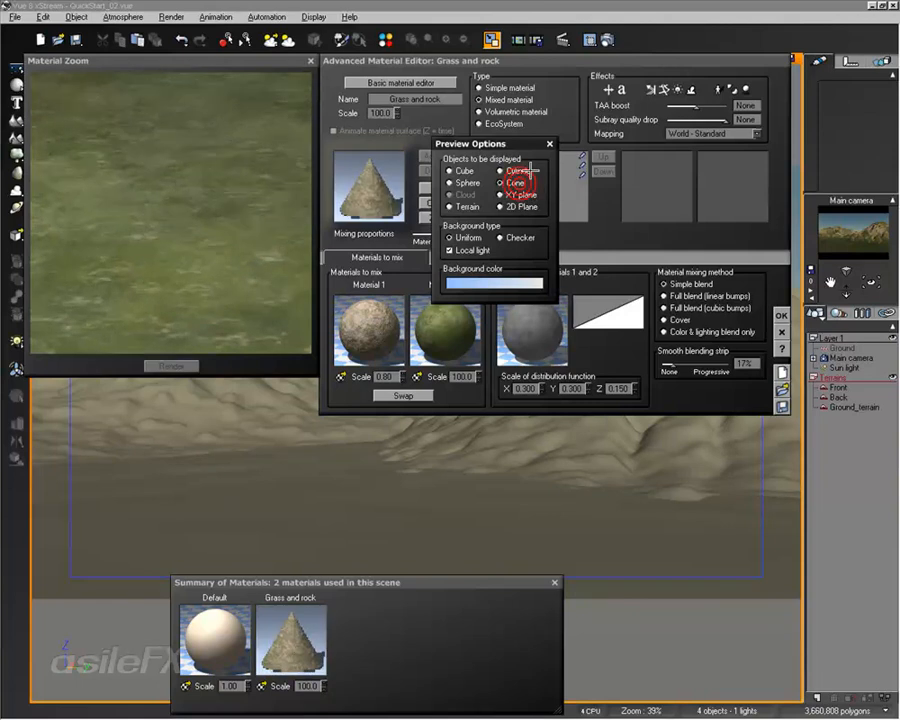
left_click(527, 171)
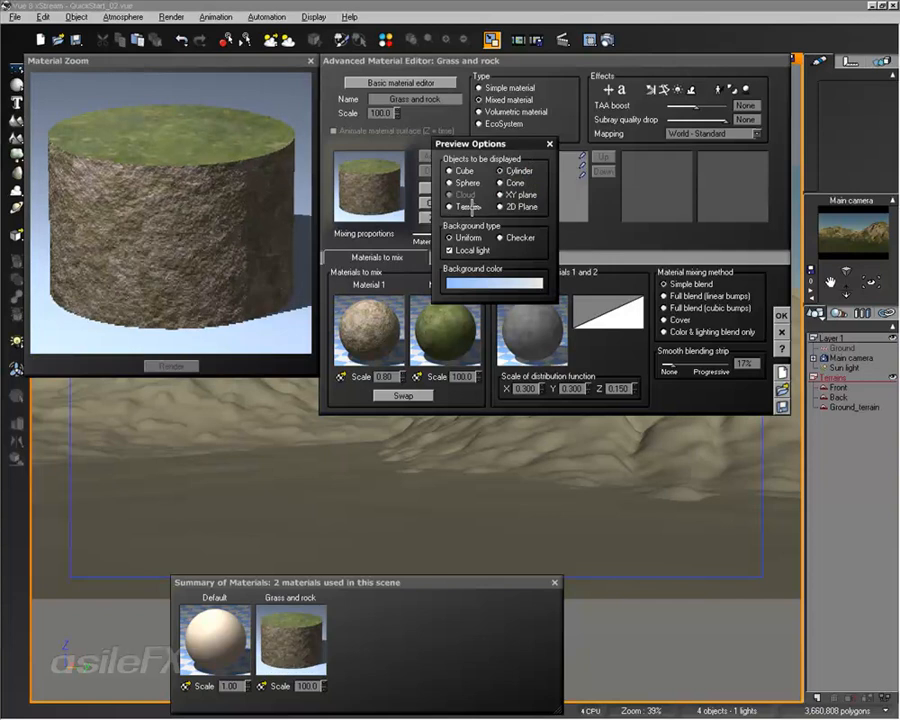
left_click(449, 206)
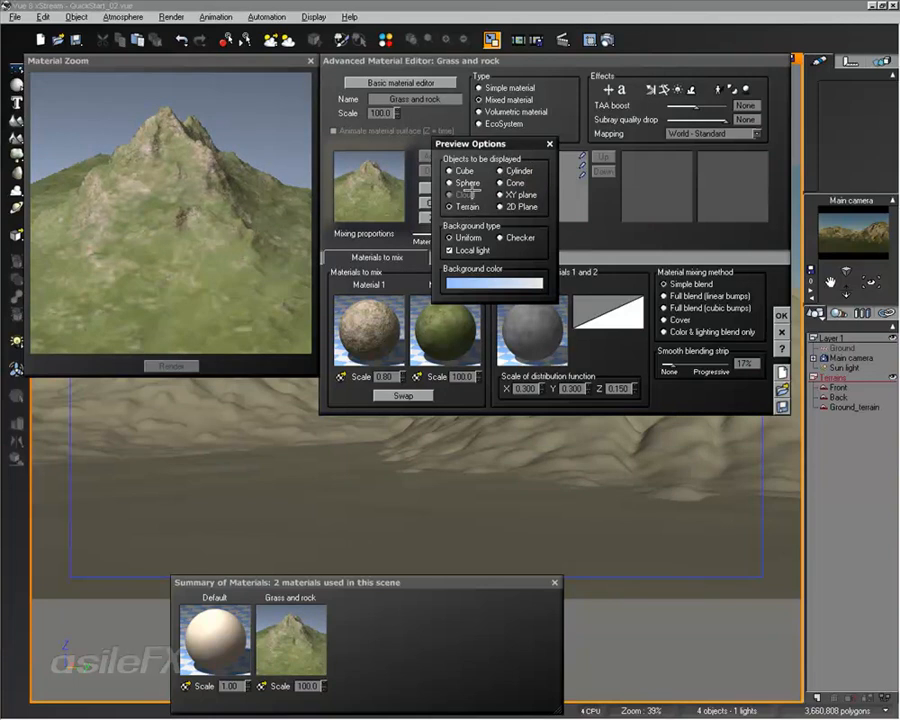
left_click(548, 144)
Make material 2 appear rather at low altitudes, with an influence of altitude of 23%
left_click(490, 257)
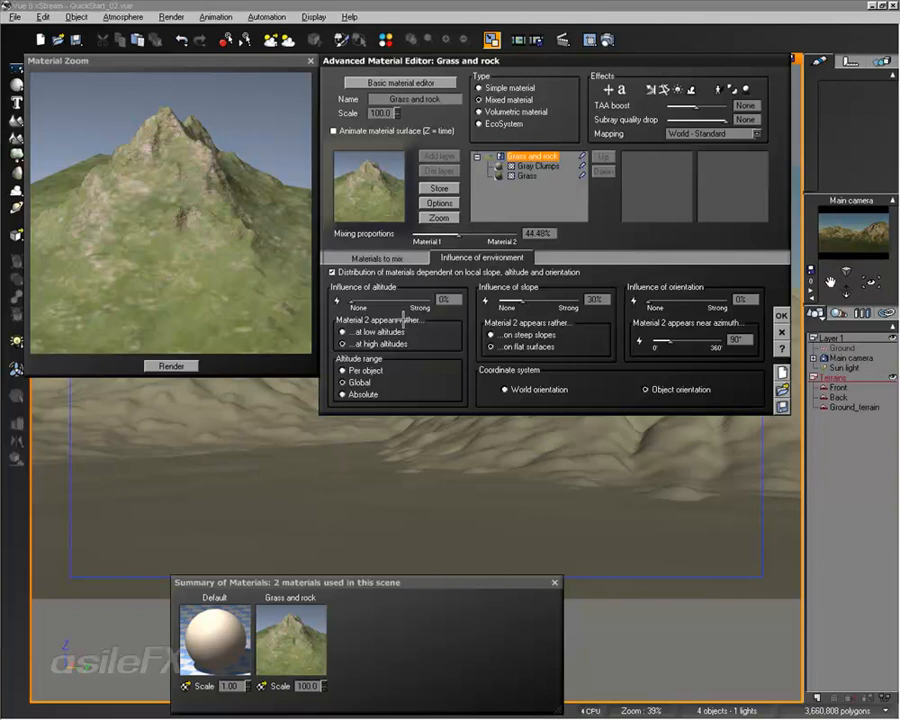
left_click(377, 257)
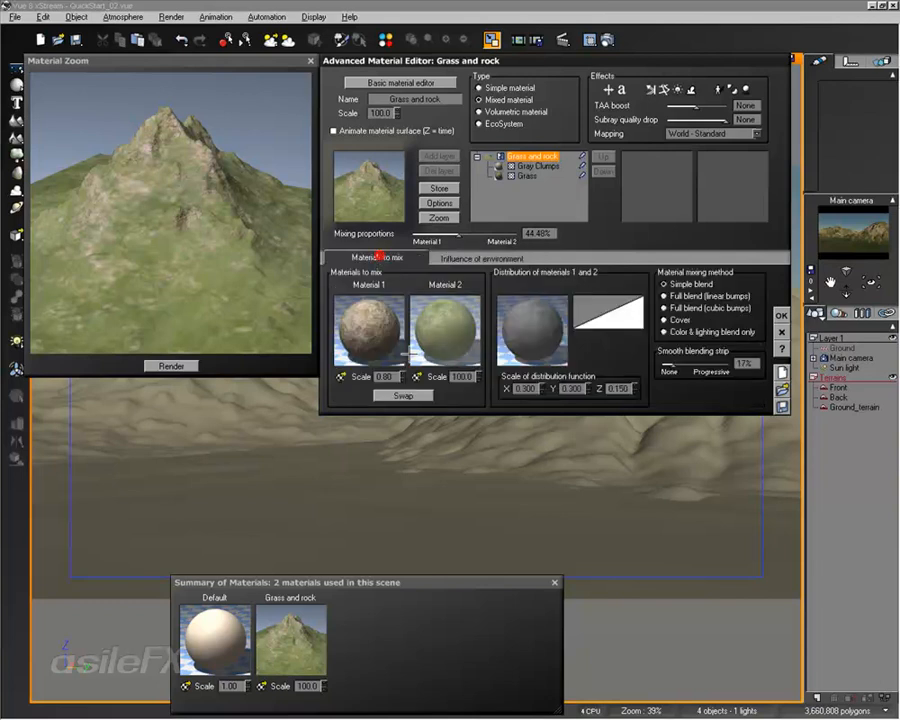
left_click(472, 258)
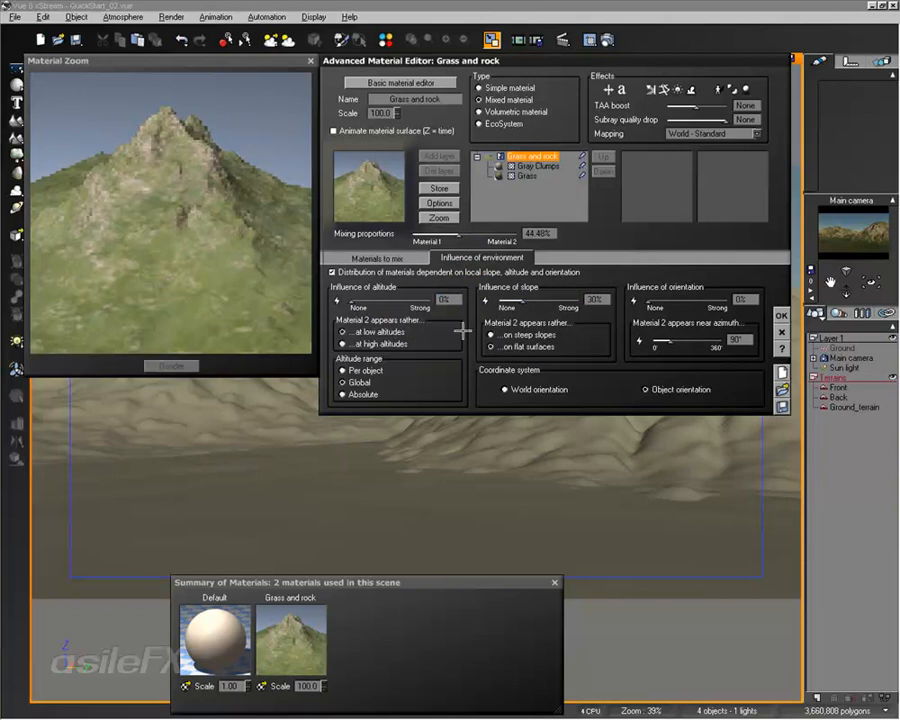
left_click_drag(351, 301, 410, 301)
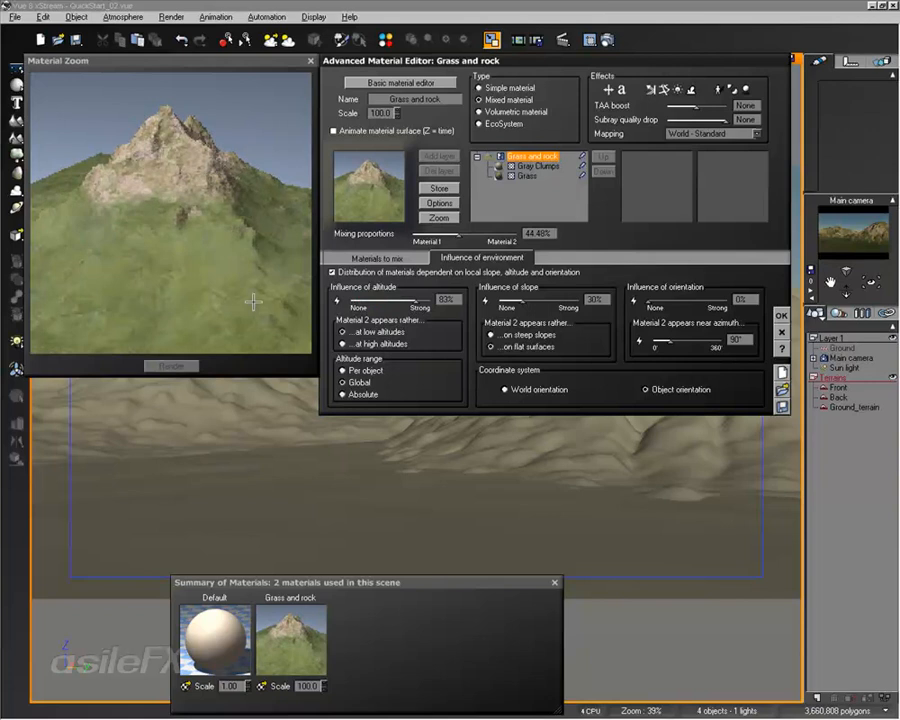
left_click_drag(410, 301, 368, 301)
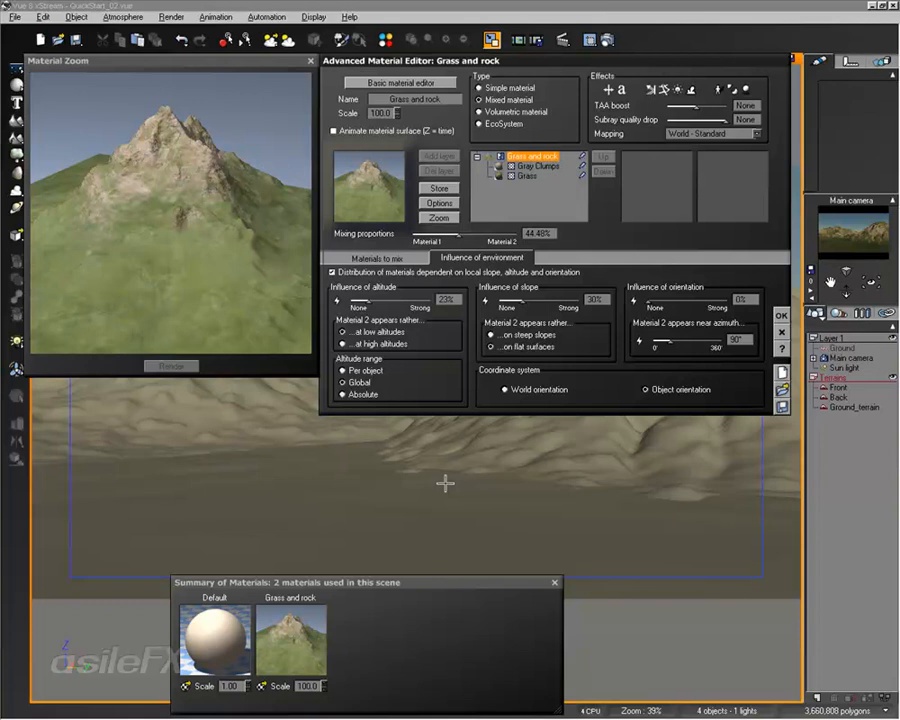
Try material 2 on steep slopes, return it to flat surfaces, and set the influence of slope to 28%
left_click(528, 334)
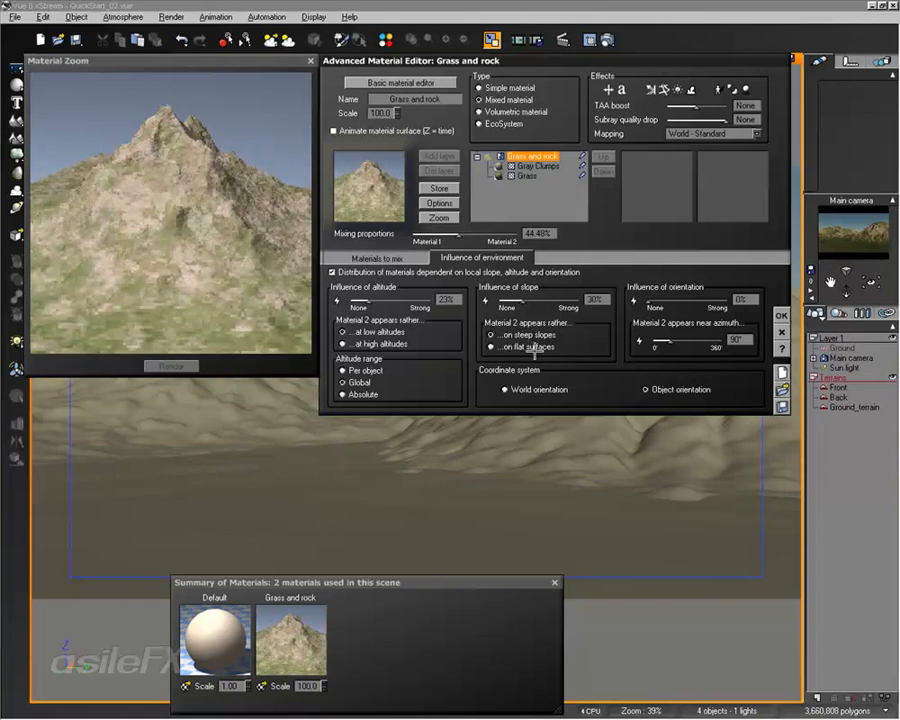
left_click_drag(524, 301, 565, 301)
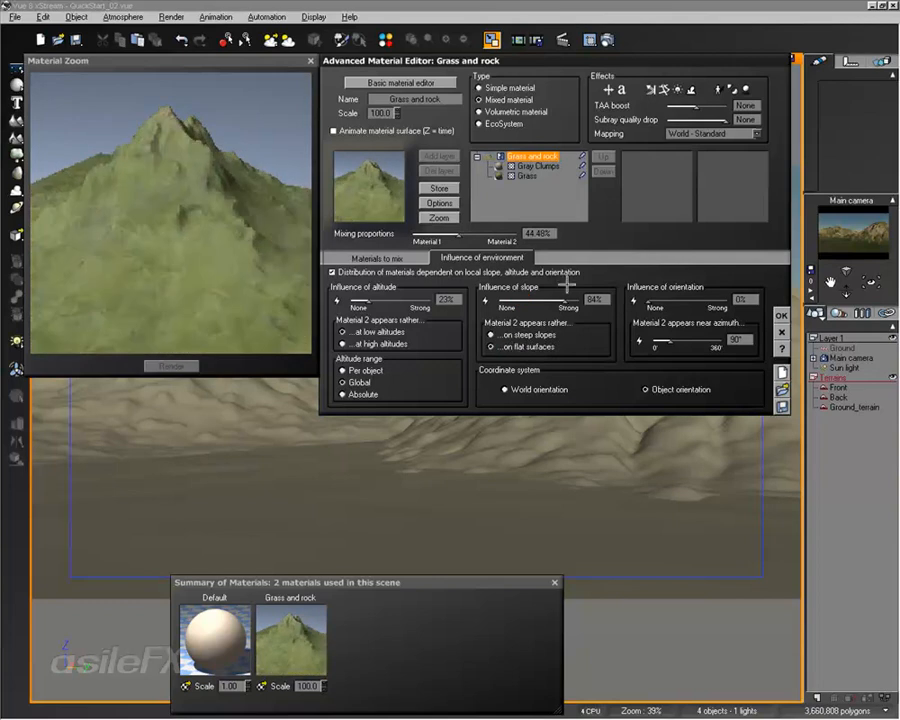
left_click_drag(563, 300, 521, 301)
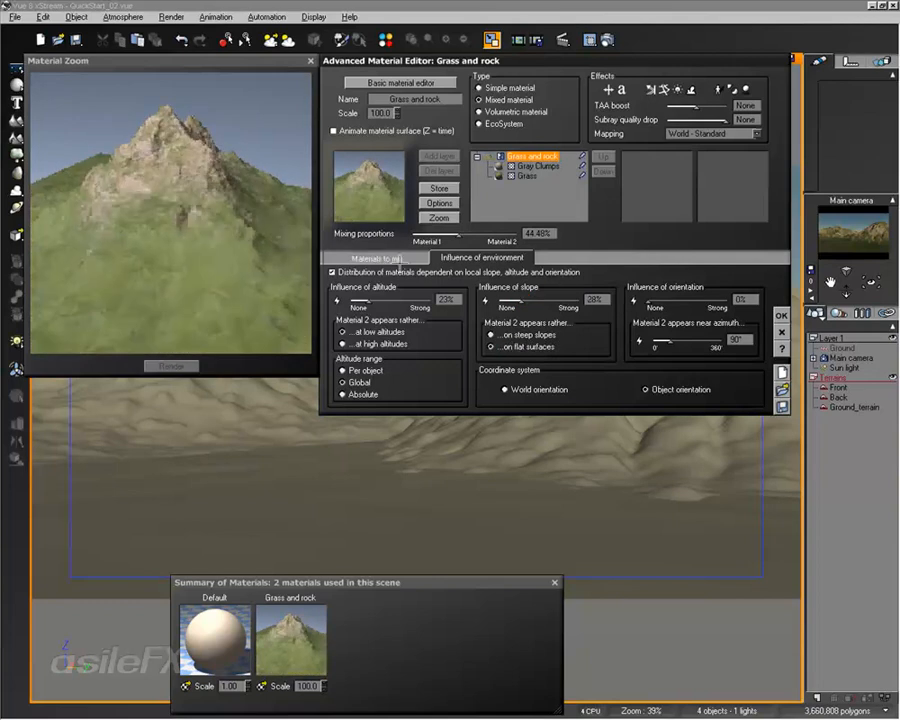
Swap the two mixed materials and swap them back
left_click(398, 265)
left_click(395, 395)
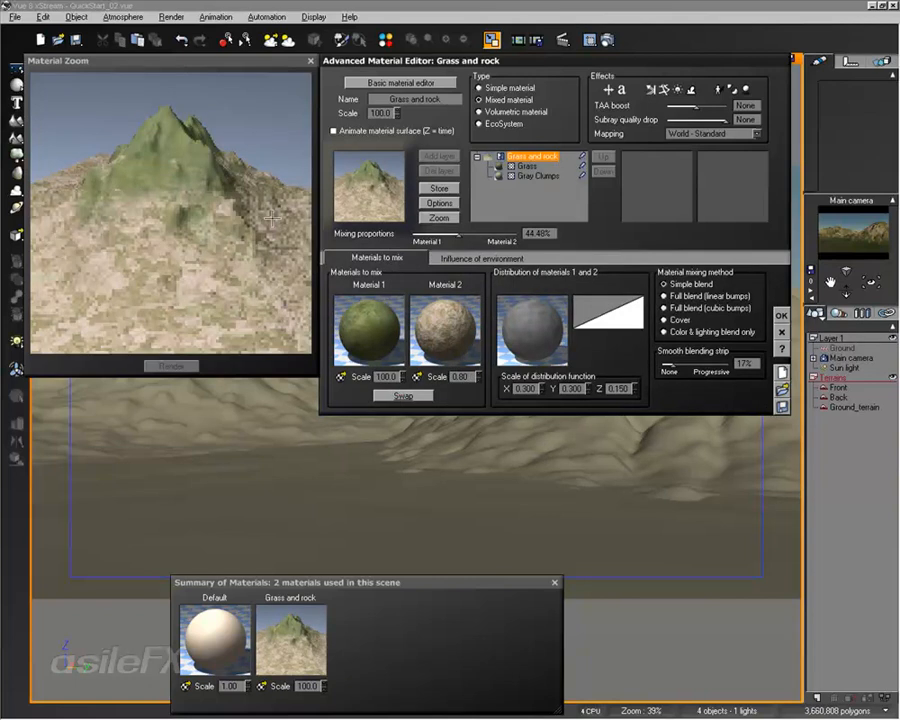
left_click(396, 395)
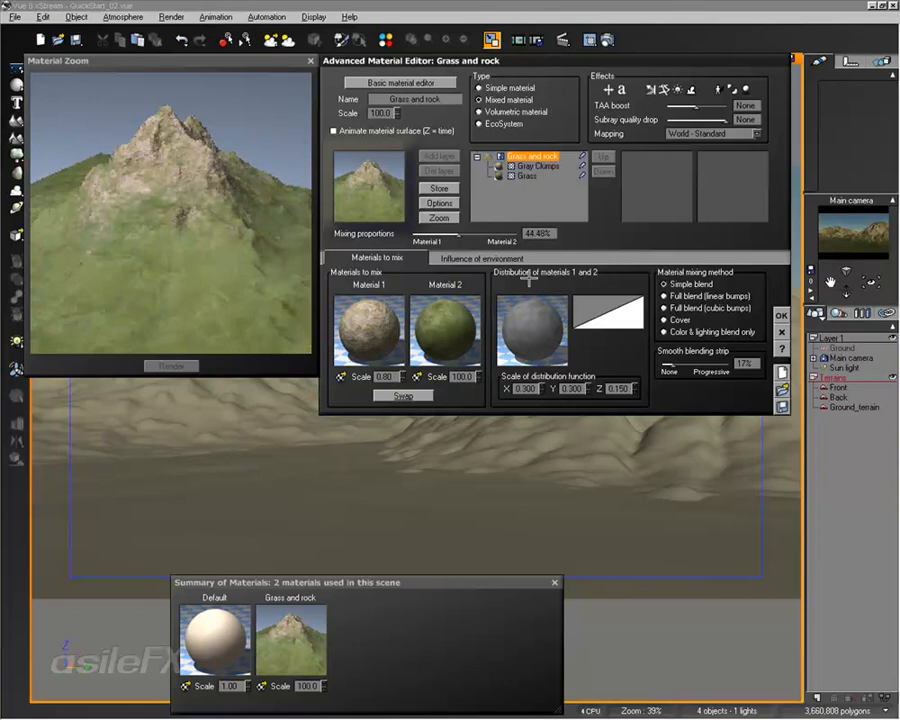
Try an 80% influence of orientation with a 155° azimuth, and set the influence to 0% and the azimuth to 0°
left_click(456, 257)
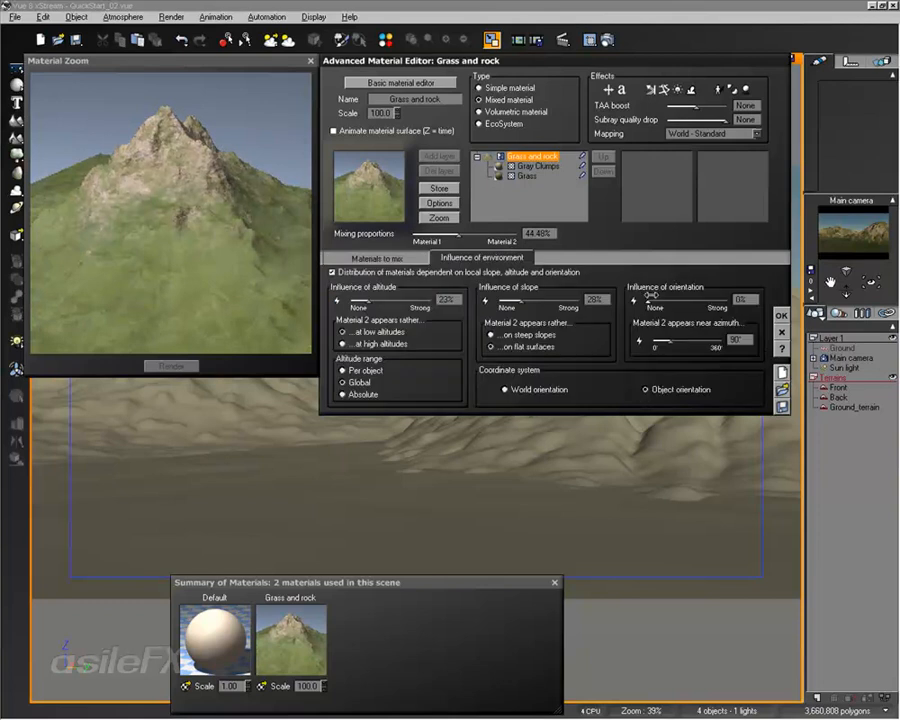
left_click_drag(651, 297, 709, 297)
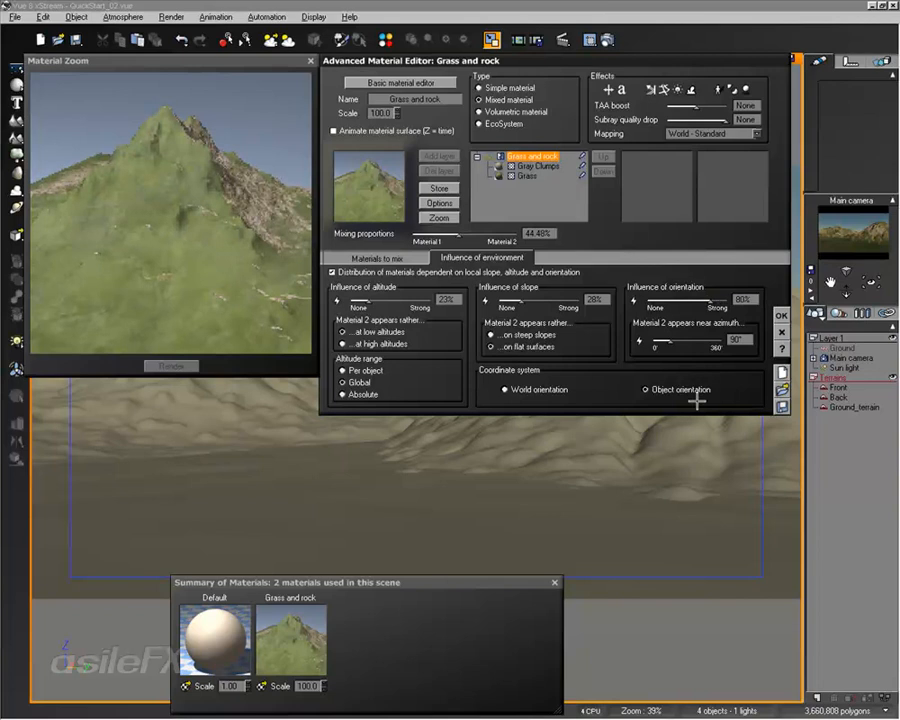
mouse_move(669, 338)
left_mouse_down()
mouse_move(697, 338)
mouse_move(682, 338)
left_mouse_up()
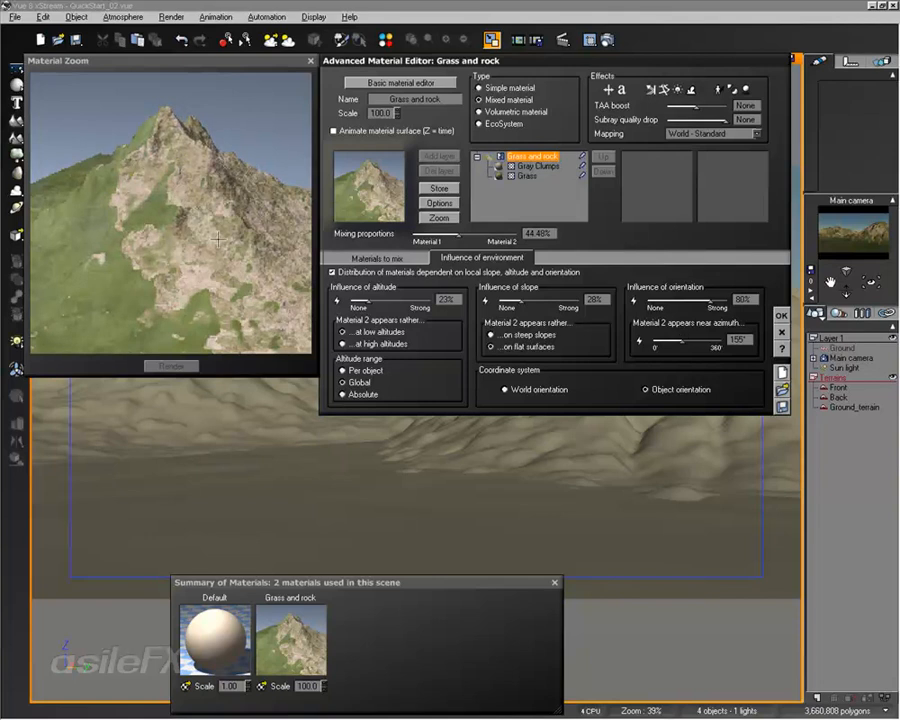
left_click_drag(712, 301, 658, 300)
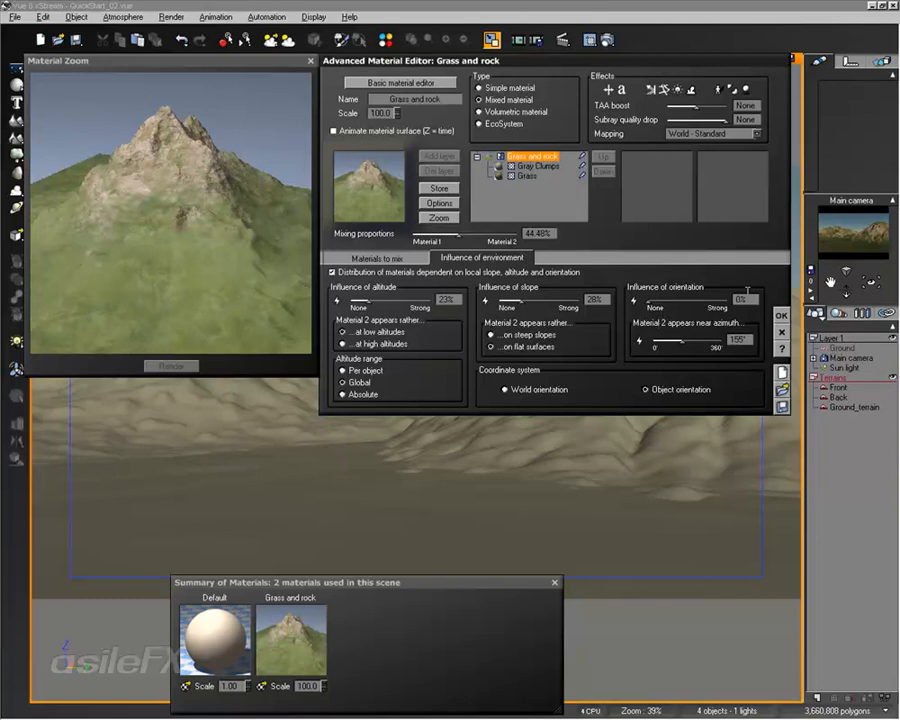
left_click_drag(698, 340, 661, 340)
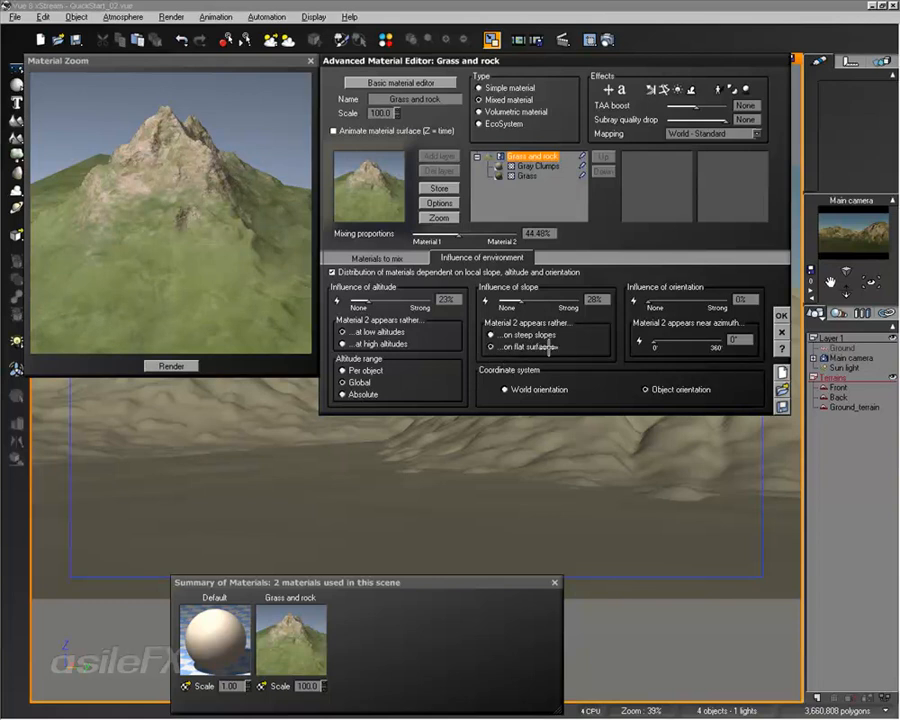
View the available mapping modes for Grass and rock and leave without choosing another one
left_click(744, 133)
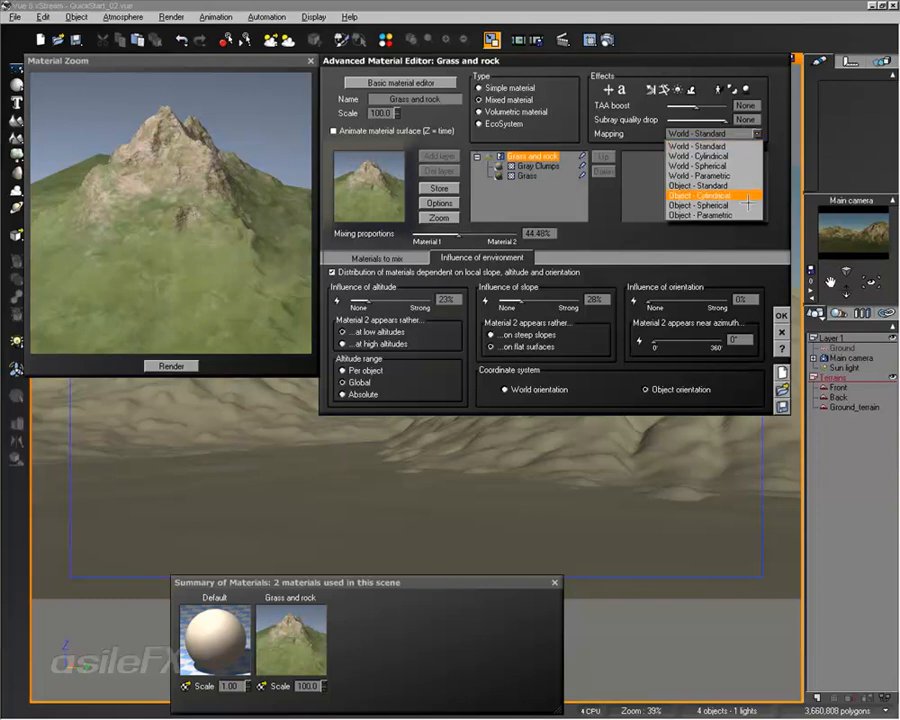
left_click(778, 146)
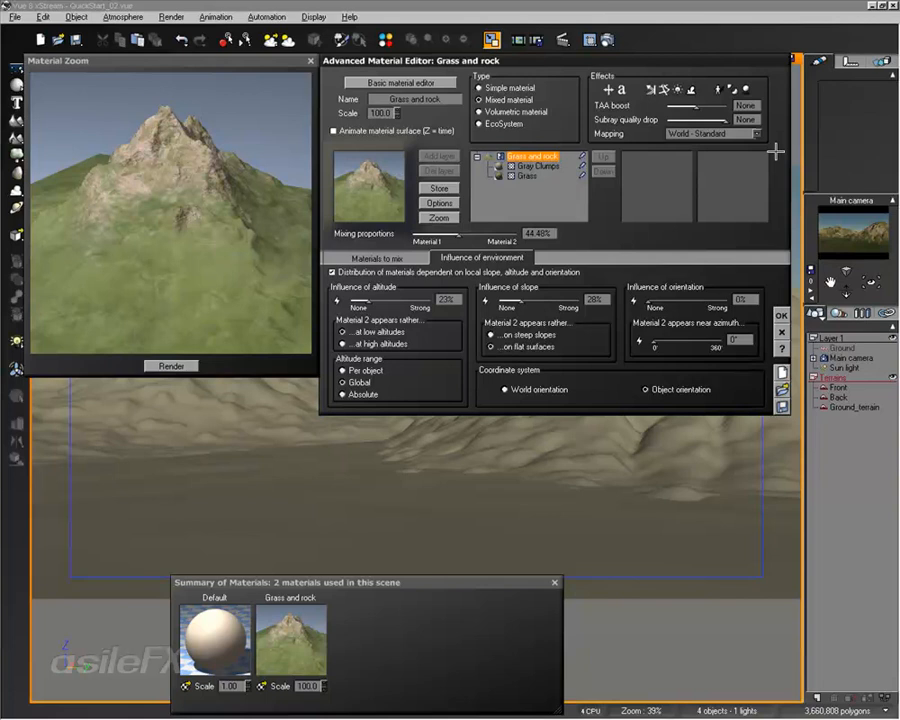
Open material 1, Gray Clumps, in its own editor, view the Grass layer from there, and close that editor without changes
left_click(368, 256)
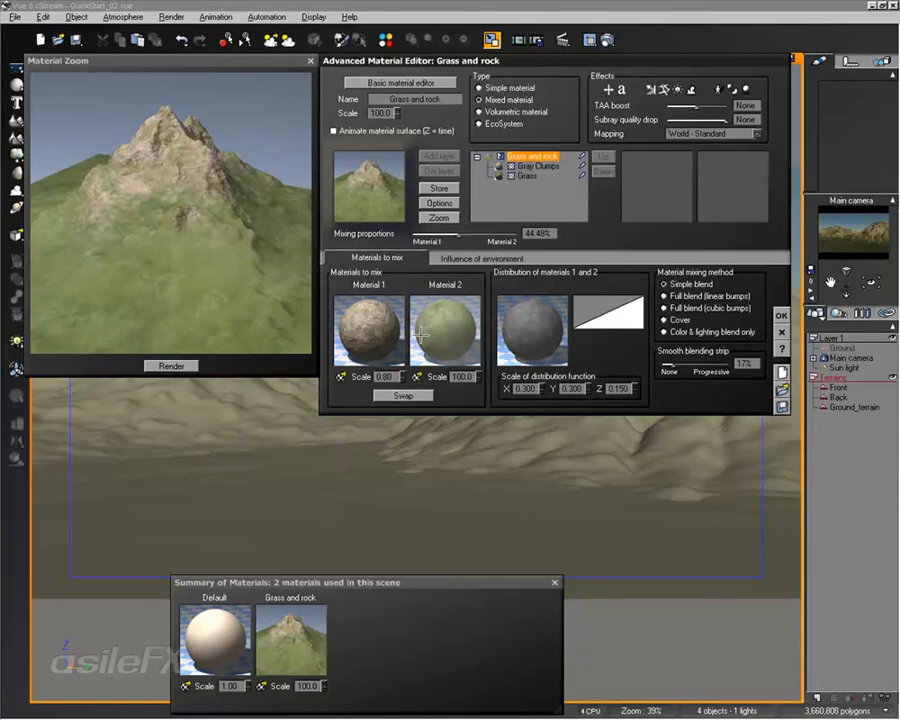
double_click(369, 327)
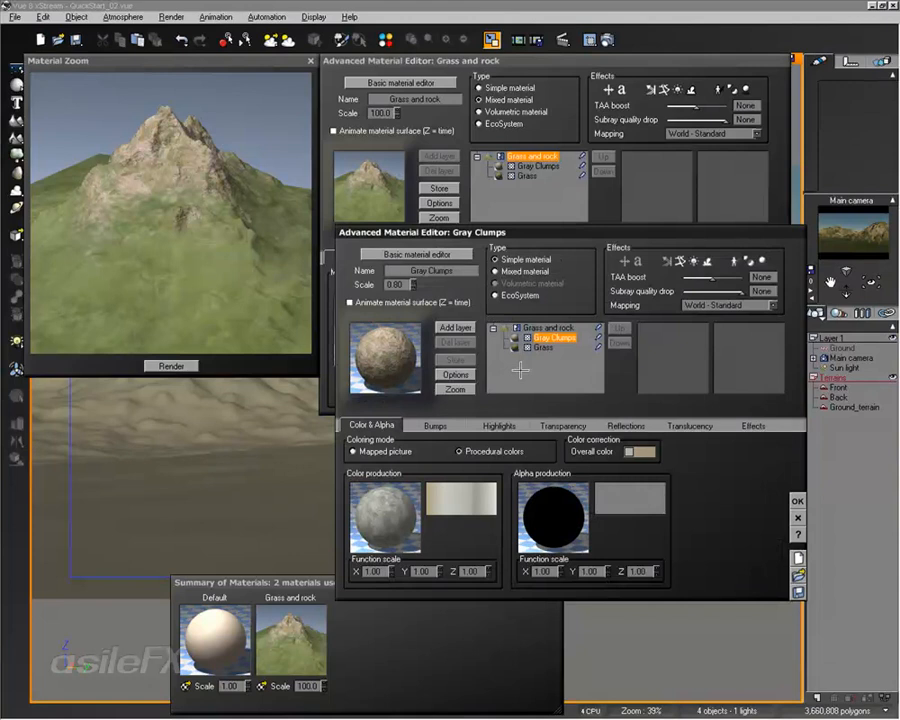
left_click_drag(573, 236, 595, 296)
left_click(563, 408)
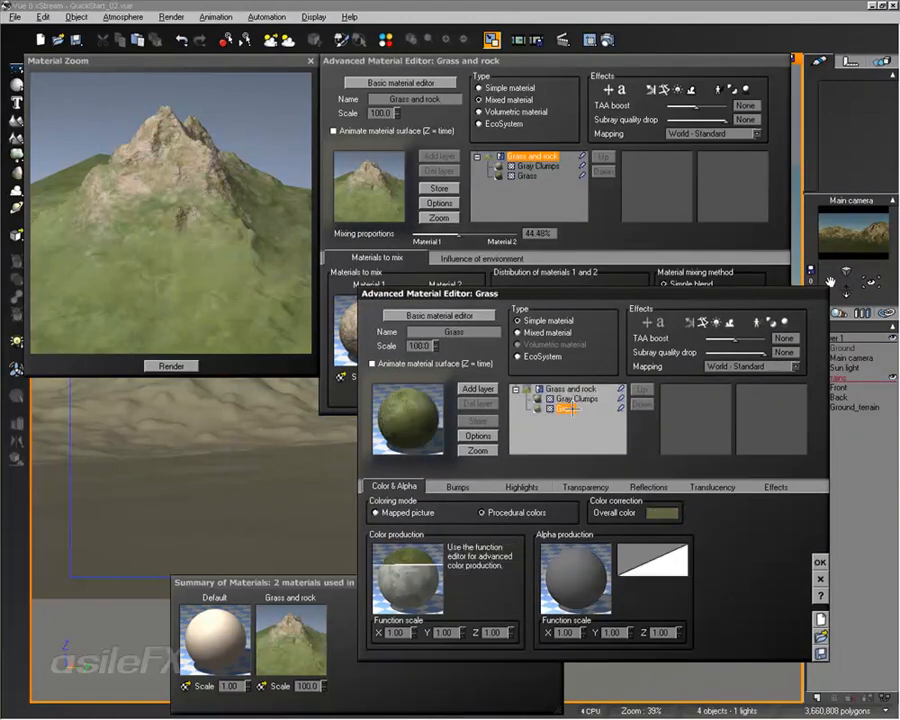
left_click(820, 577)
Open material 2, Grass, and switch between Grass, Gray Clumps and the parent Grass and rock in the material hierarchy
double_click(451, 318)
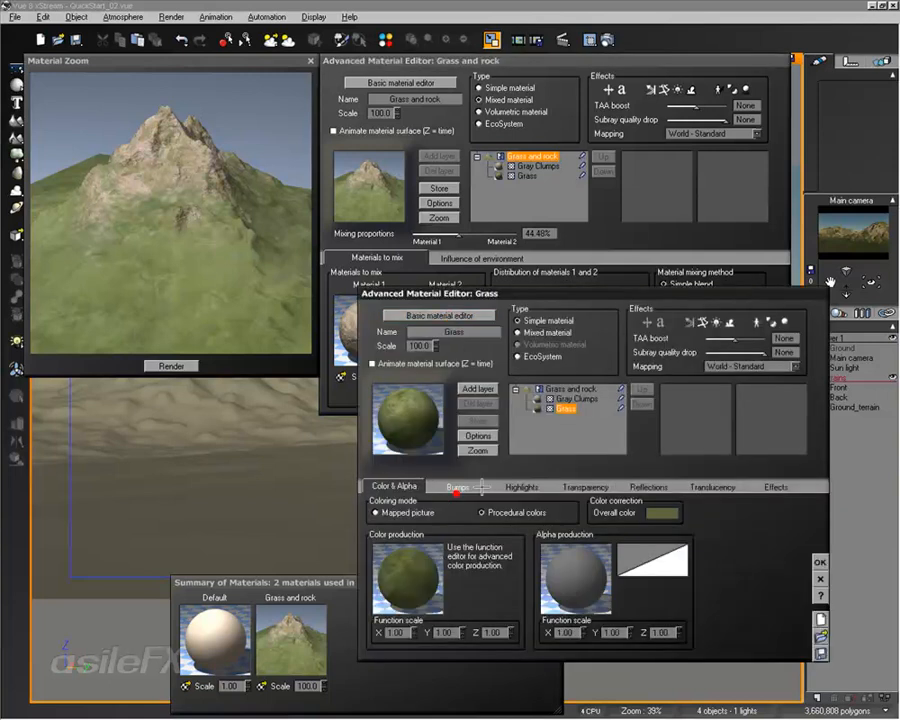
left_click(563, 399)
left_click(563, 408)
left_click(563, 399)
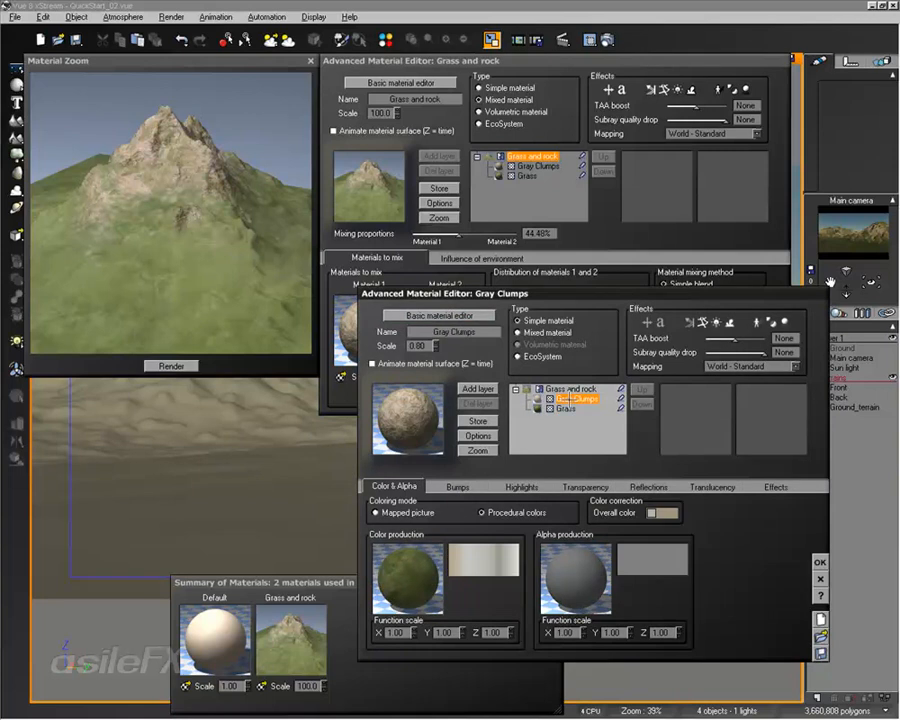
left_click(560, 388)
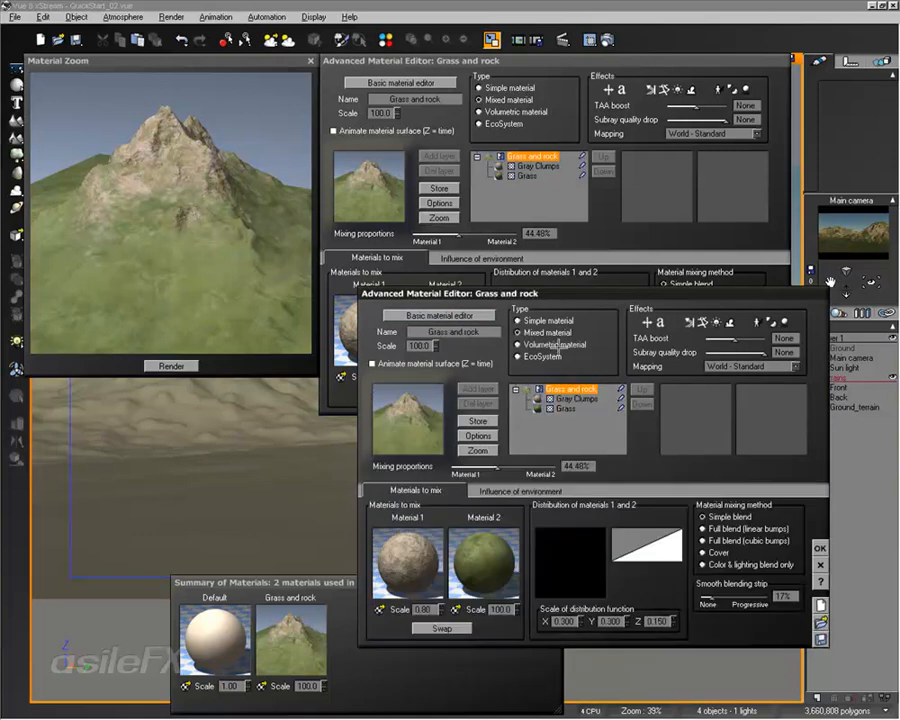
Try adding a layer to the Grass material, delete the new layer, and close the Grass editor
left_click(563, 399)
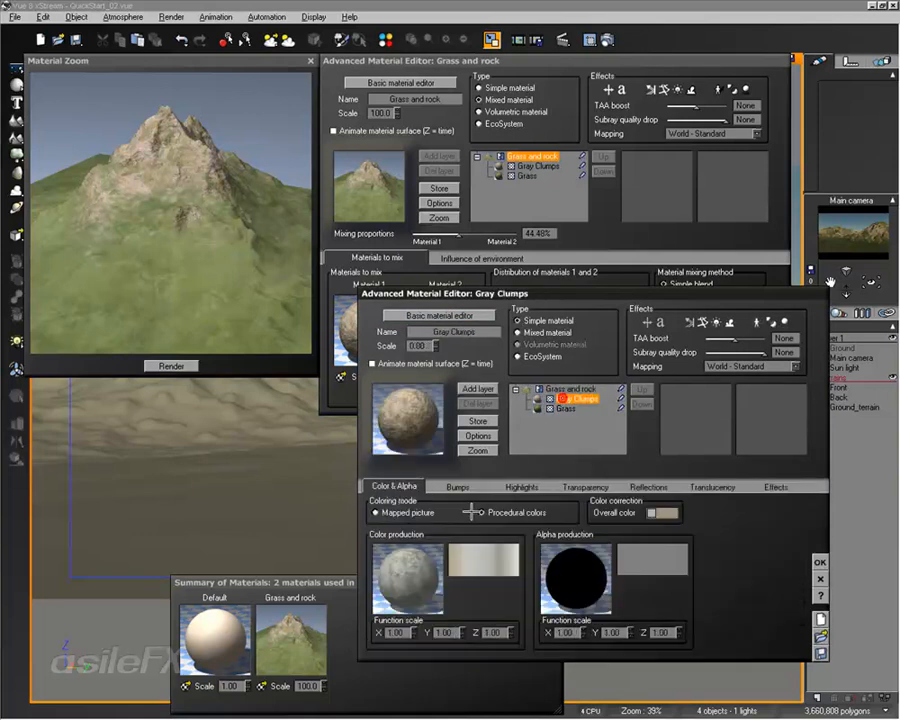
left_click(563, 408)
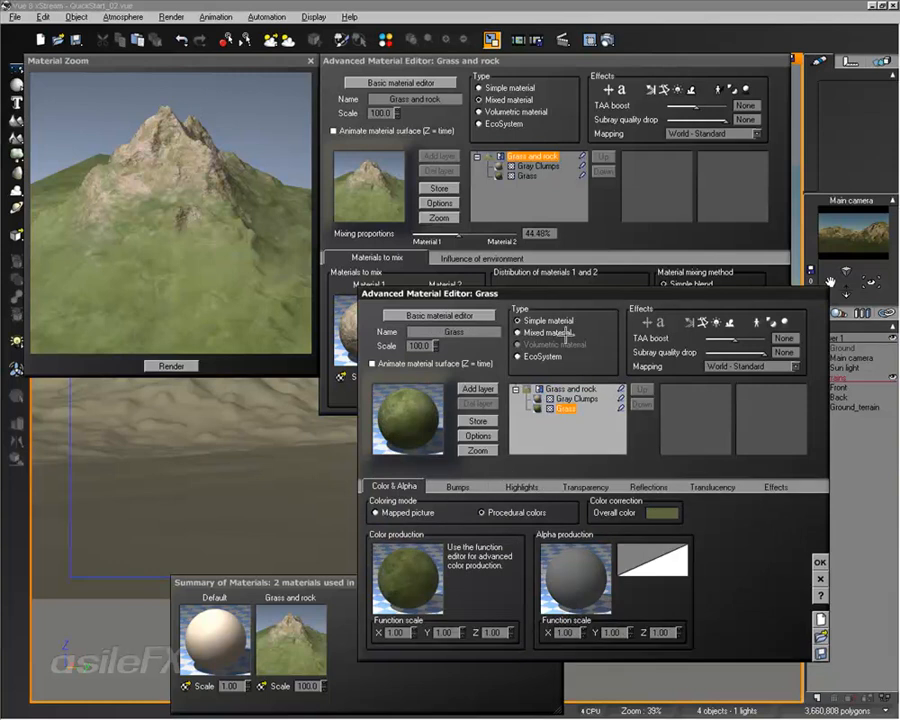
left_click(478, 388)
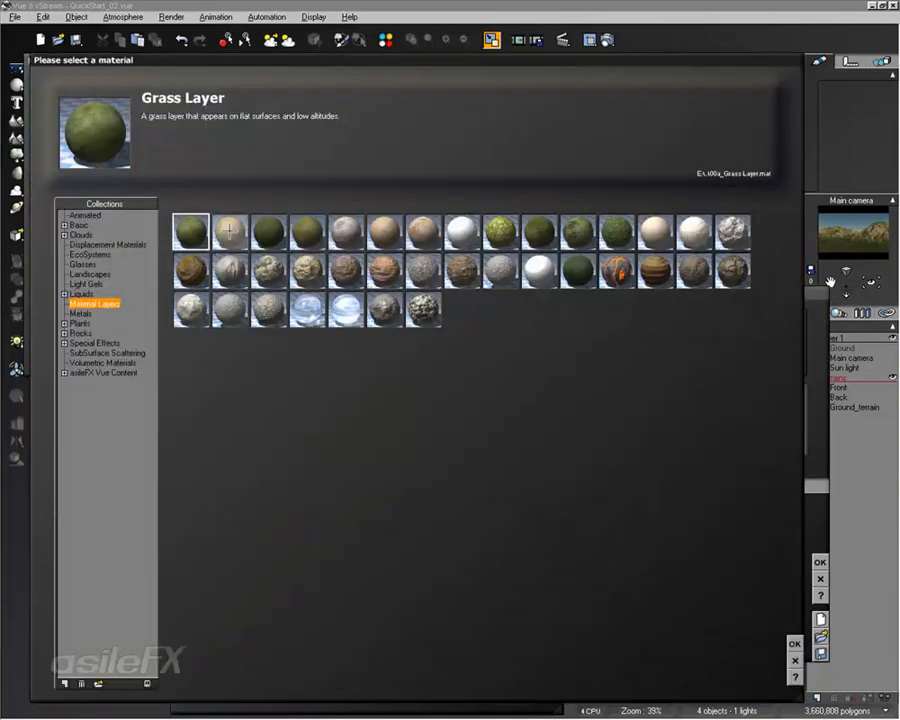
left_click(793, 660)
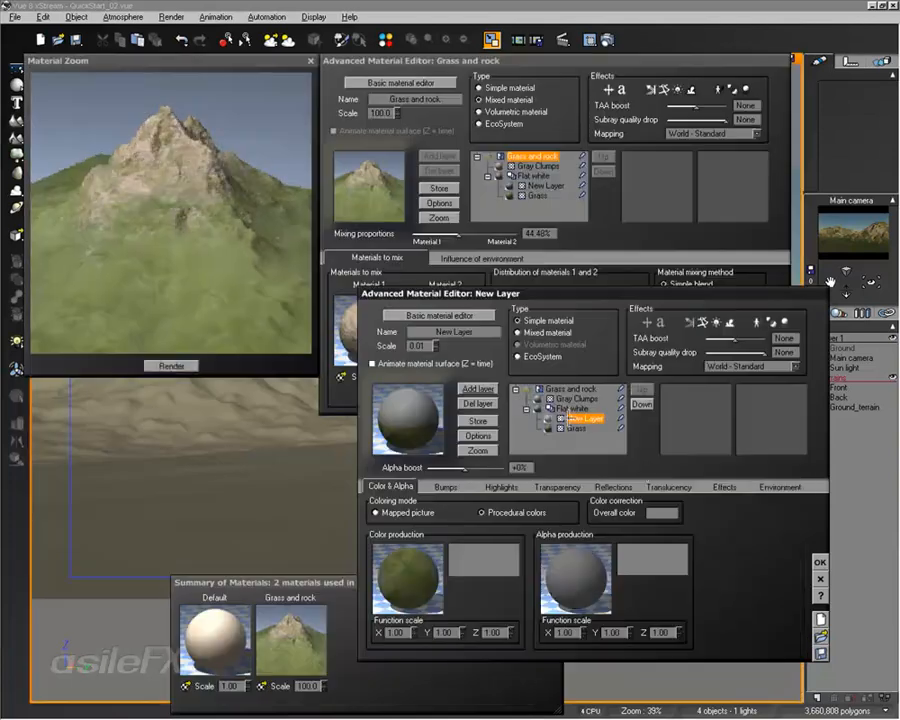
left_click(482, 403)
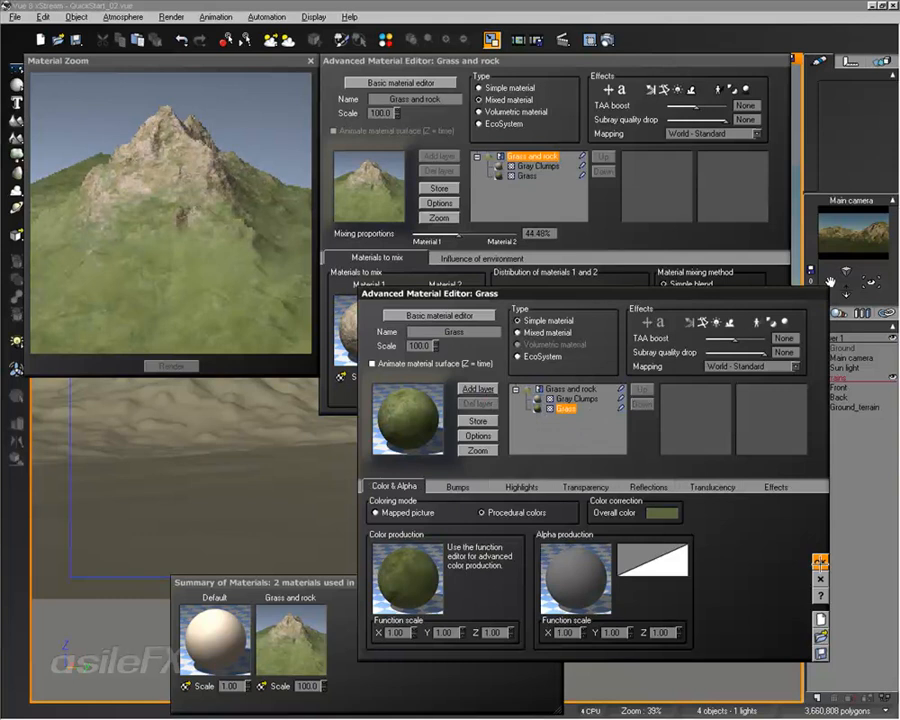
left_click(818, 562)
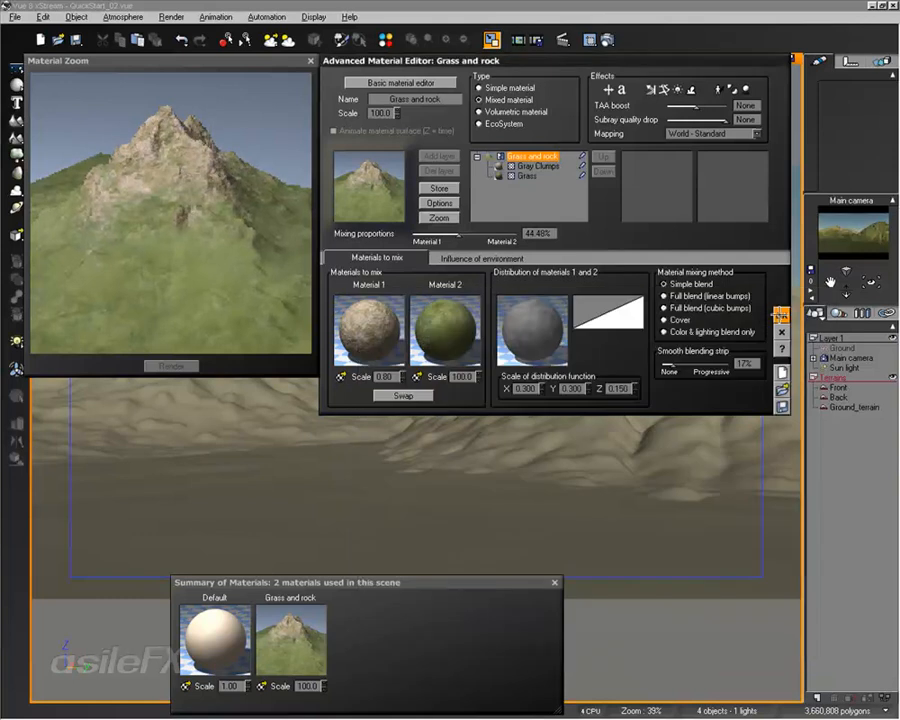
Review the environment influence settings of Grass and rock, accept the material, and render the main camera view
left_click(480, 258)
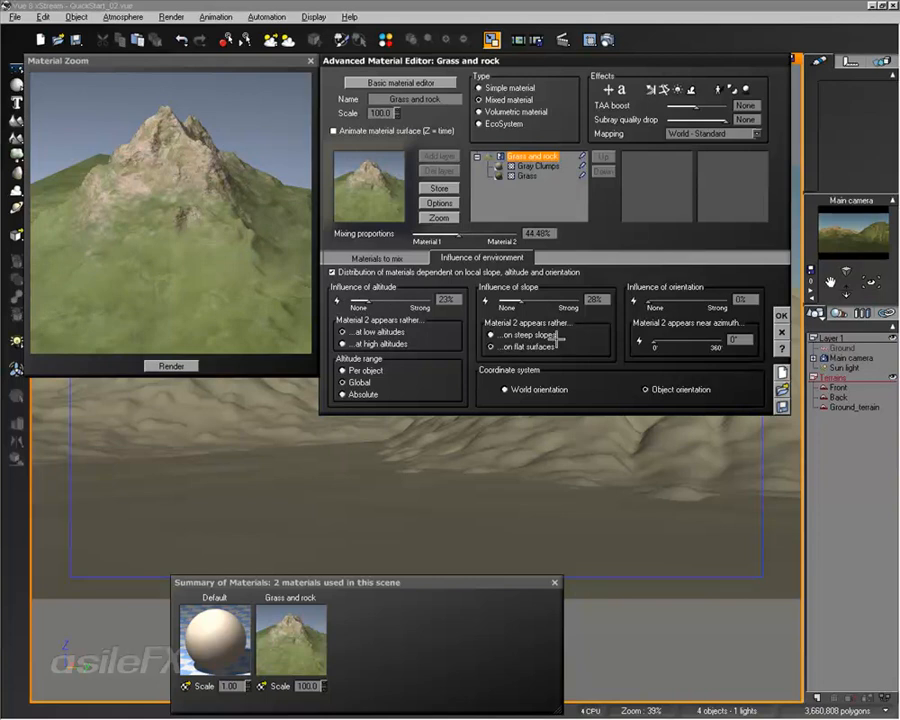
left_click(780, 316)
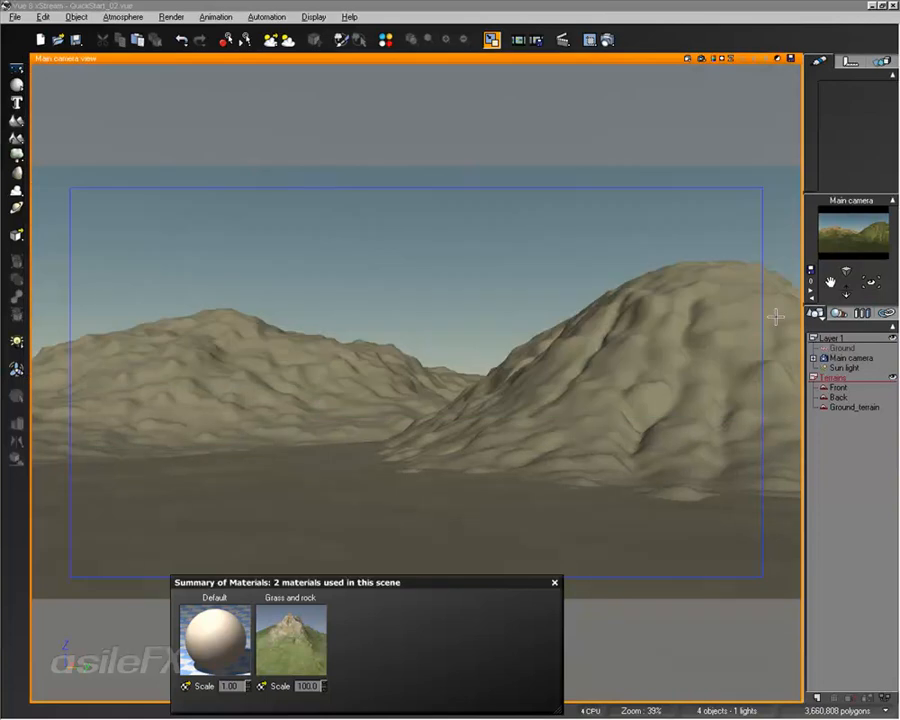
left_click(553, 583)
left_click(700, 59)
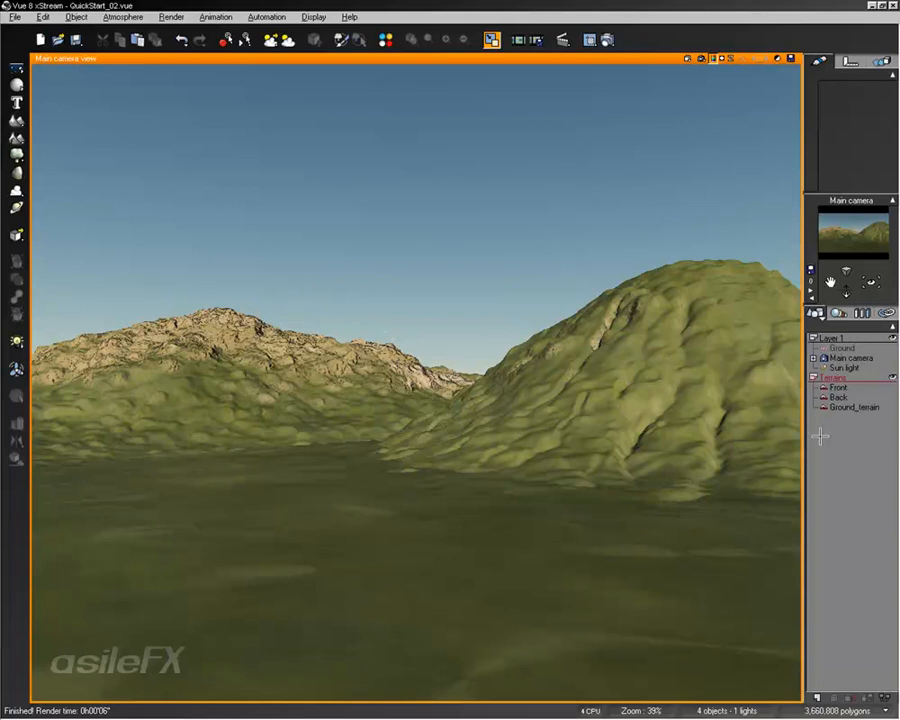
Set the influence of altitude in Grass and rock to 11% and render the main camera view again
left_click(386, 41)
left_click(265, 633)
double_click(265, 633)
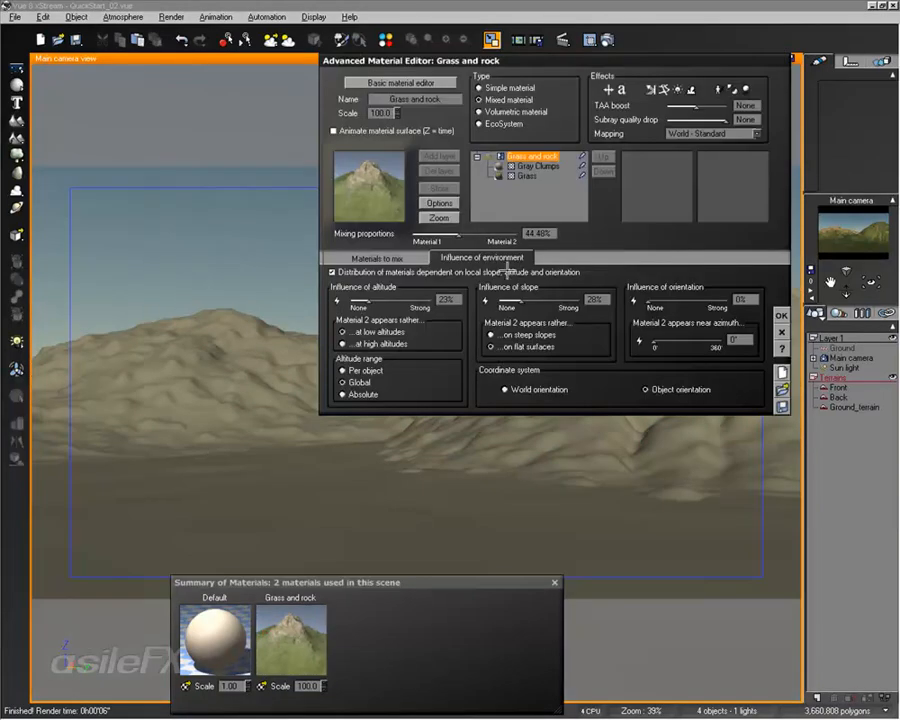
left_click(386, 297)
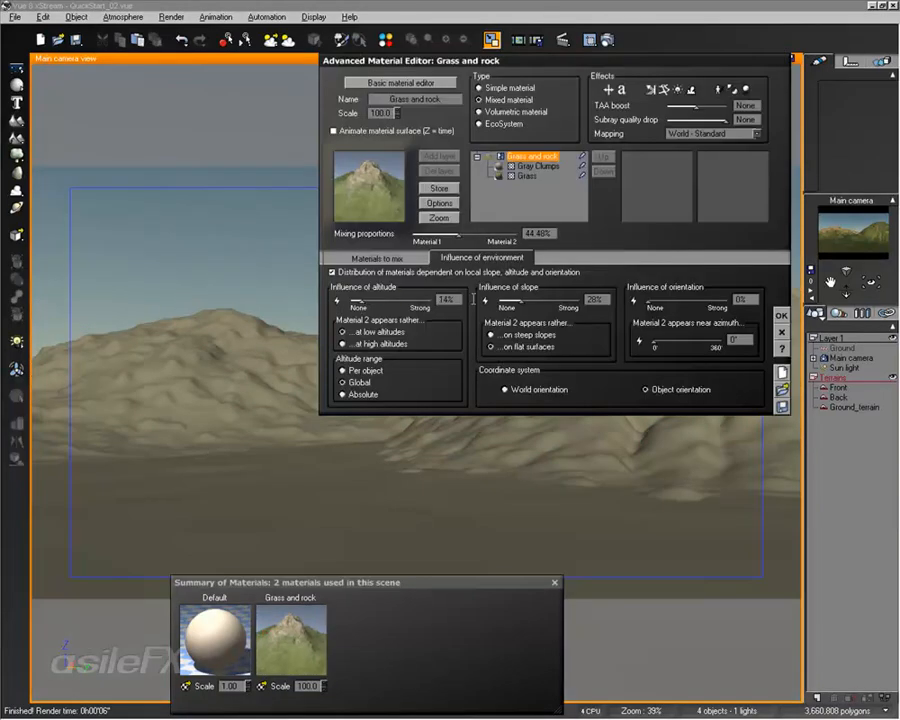
left_click(781, 315)
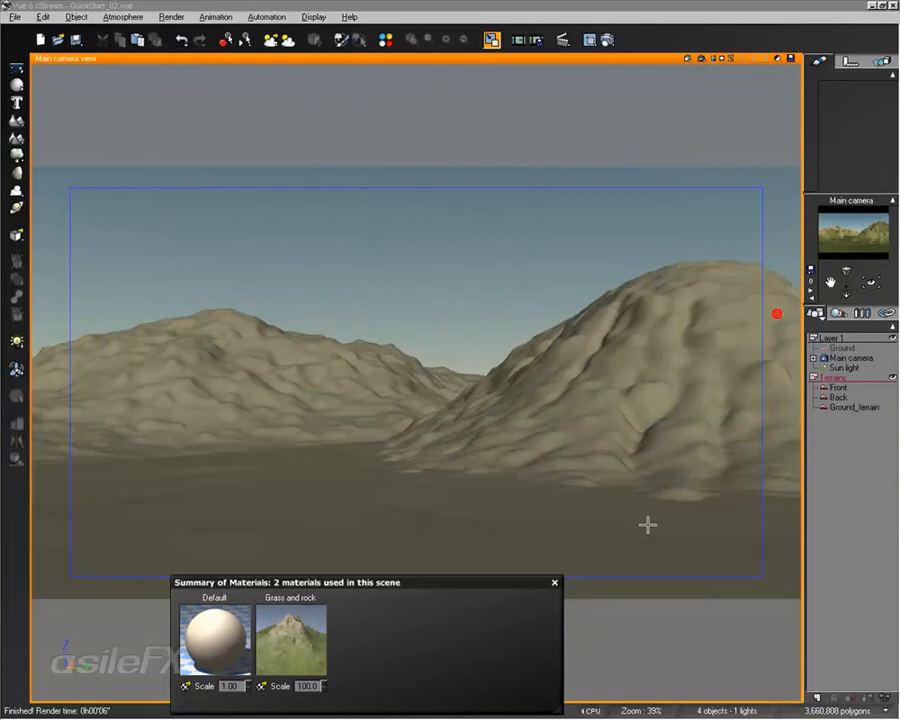
left_click(554, 582)
left_click(491, 40)
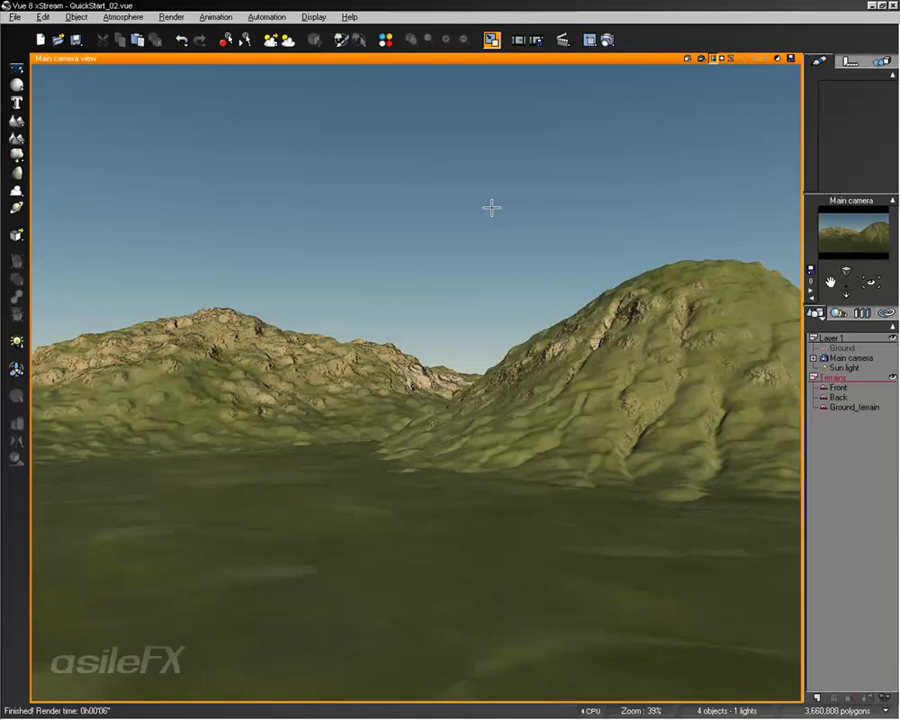
Reopen Grass and rock, view its basic material editor, and return to the advanced editor
left_click(387, 40)
double_click(305, 620)
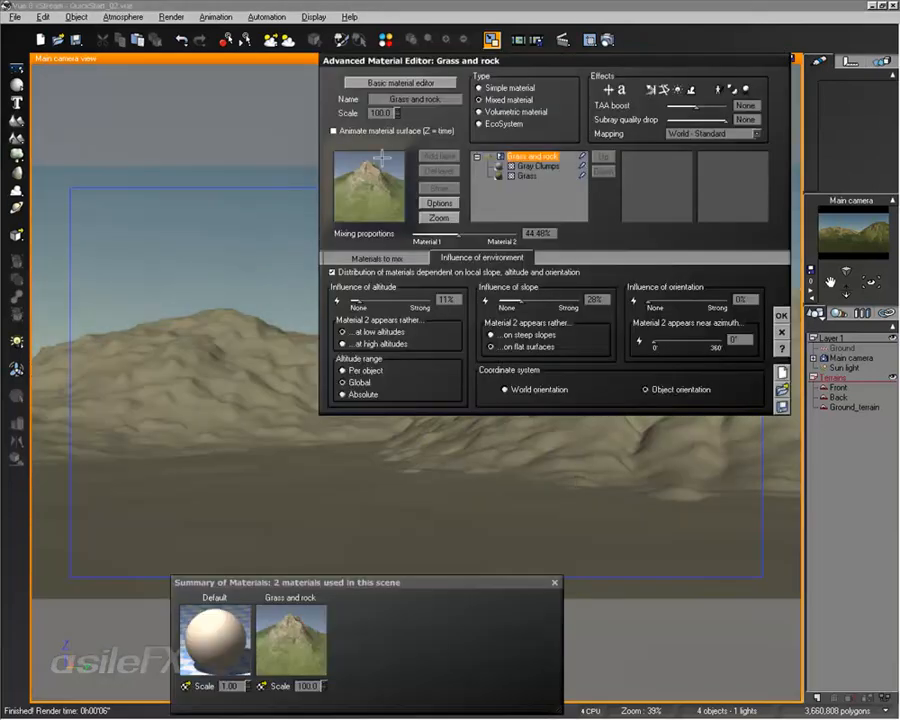
left_click(419, 88)
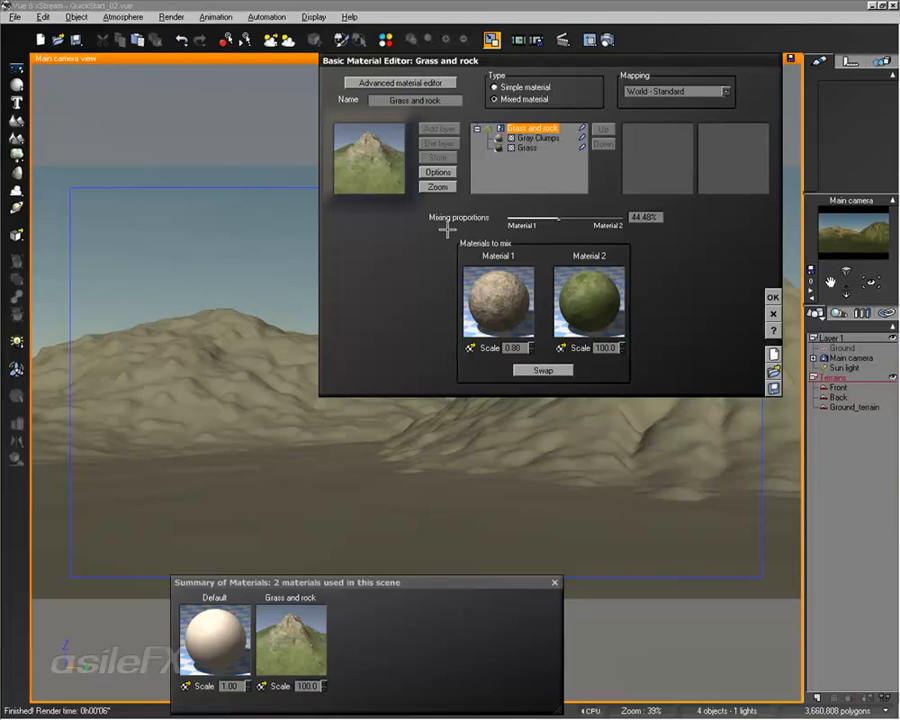
left_click(400, 82)
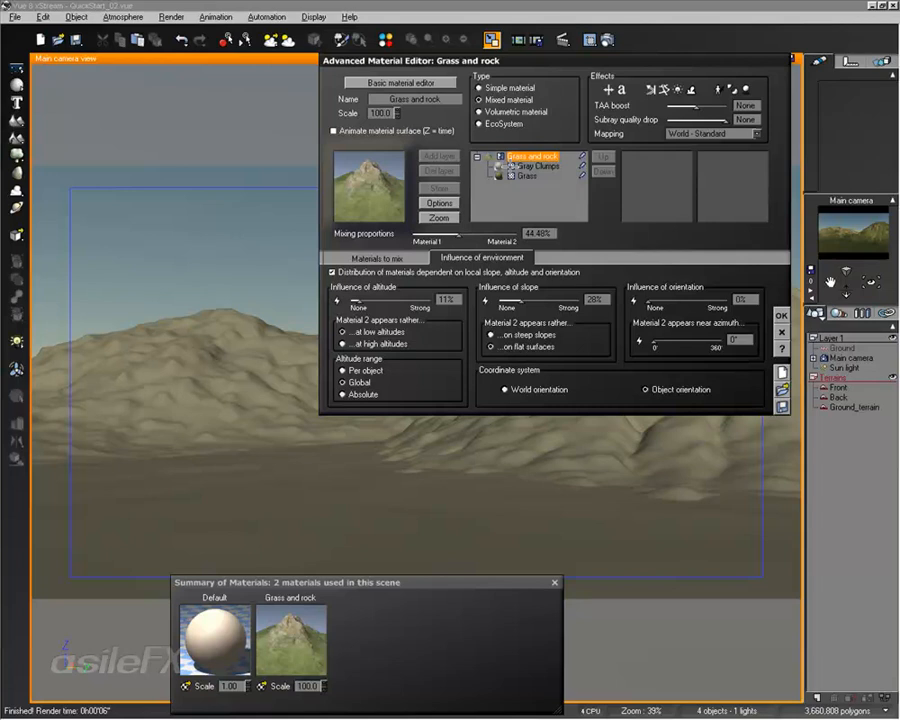
Open material 2, Grass, from the materials to mix and show its bump settings
left_click(412, 257)
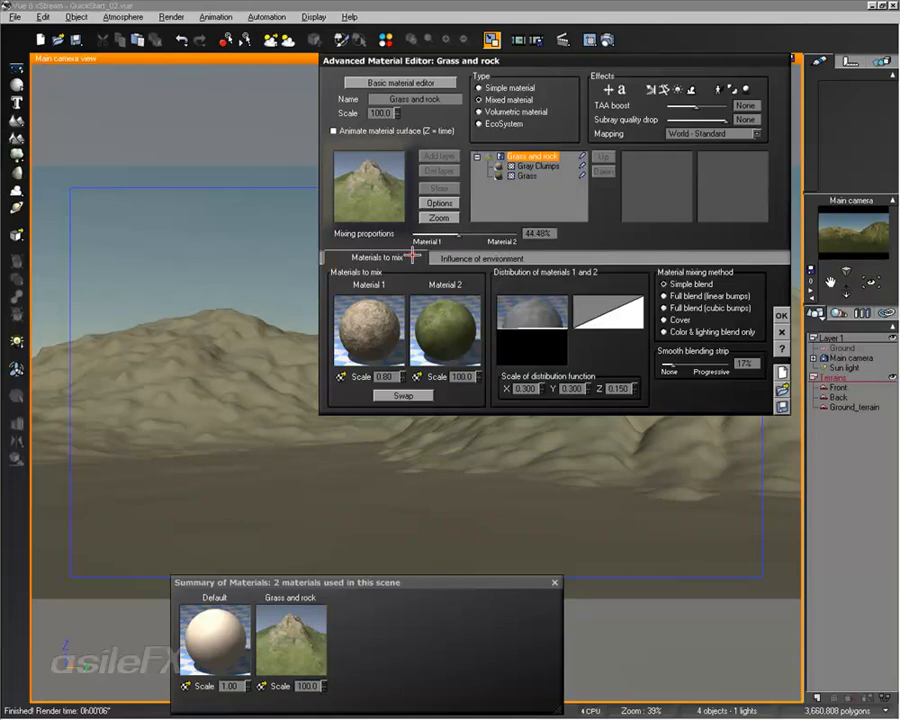
double_click(457, 318)
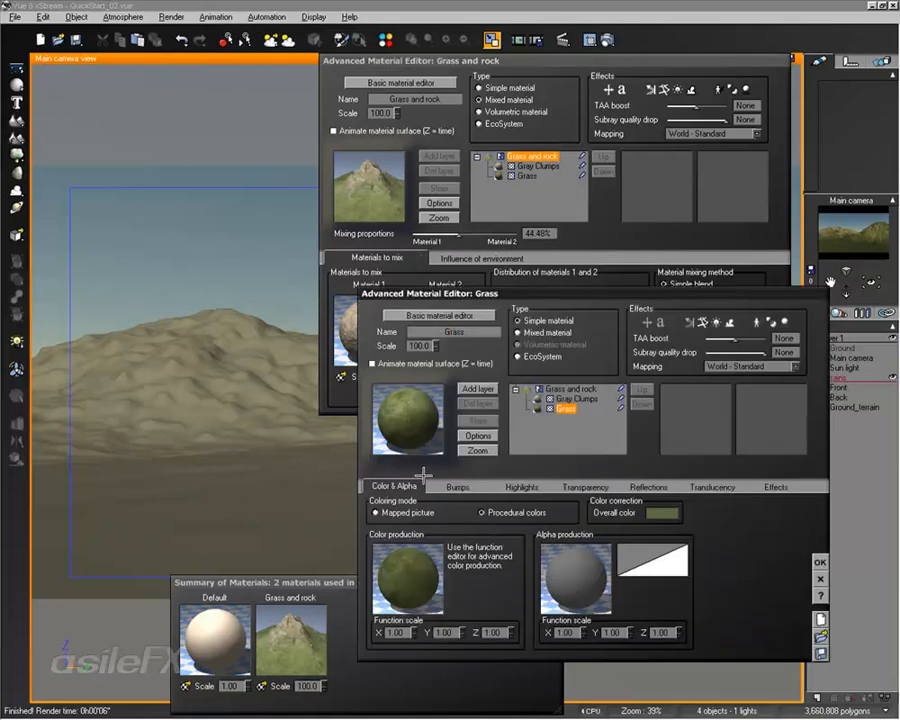
left_click(450, 485)
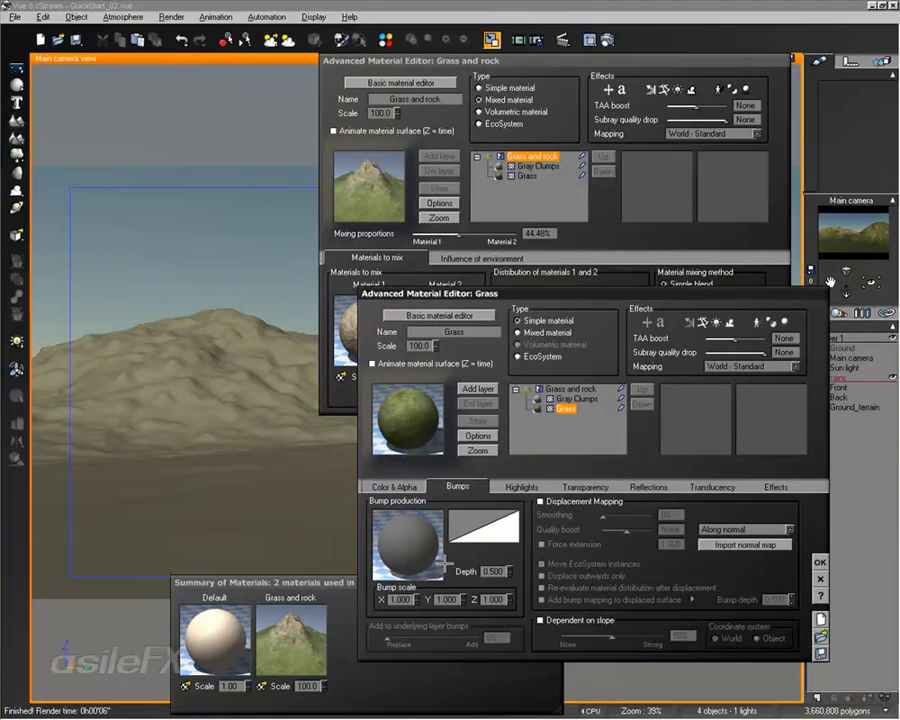
Open the function graph of Grass's bump production, try moving the Bump output node sideways, and cancel the edit
right_click(432, 535)
left_click(455, 543)
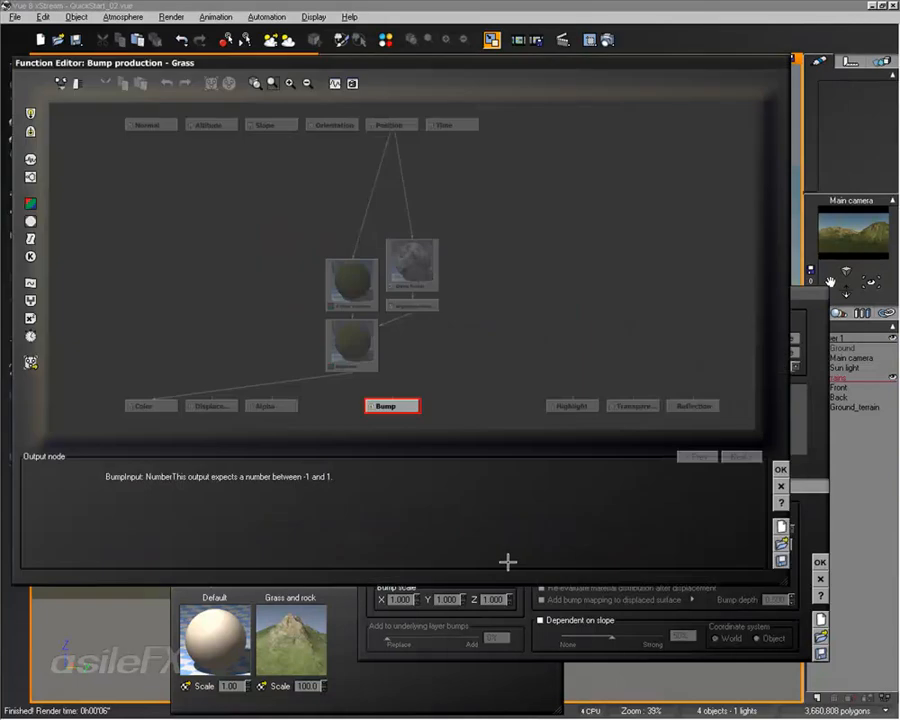
left_click_drag(389, 403, 466, 404)
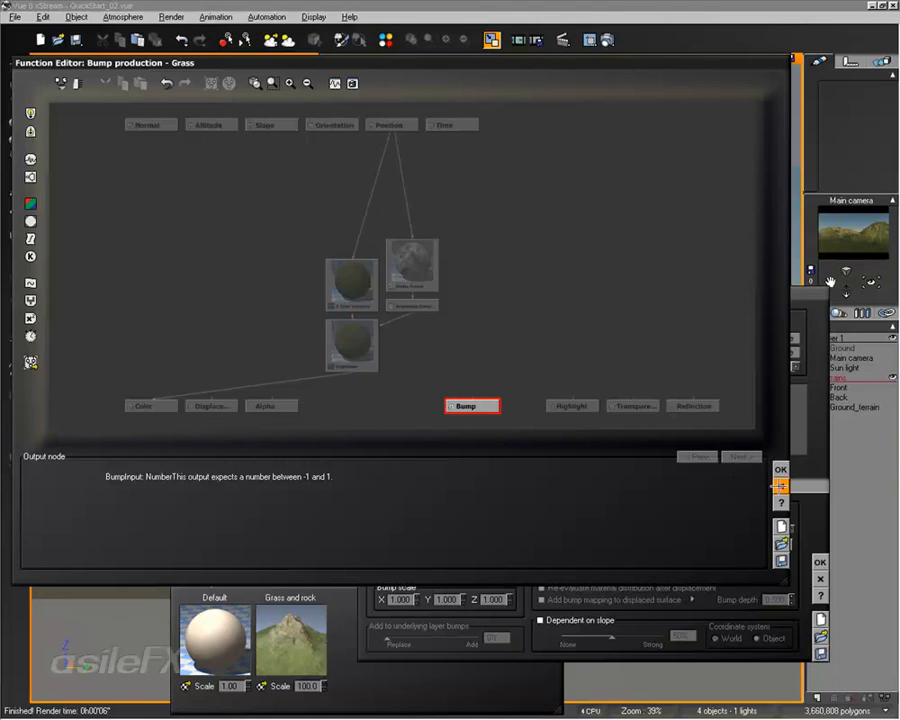
left_click(781, 486)
Browse the Terrain Altitudes and Bumps function collections for Grass's bump production and leave without choosing a function
left_click(412, 540)
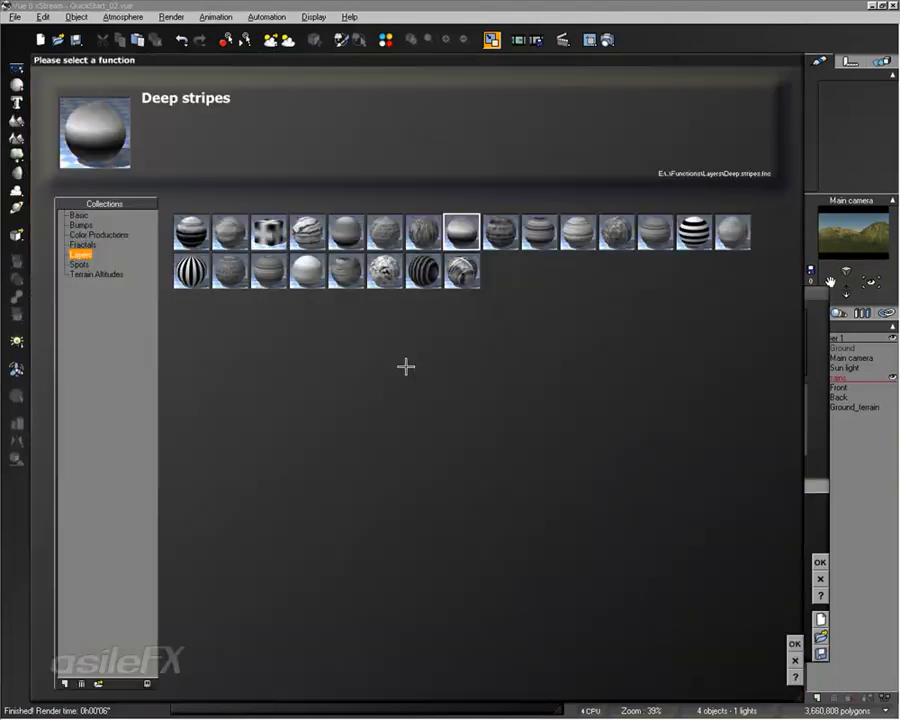
left_click(126, 275)
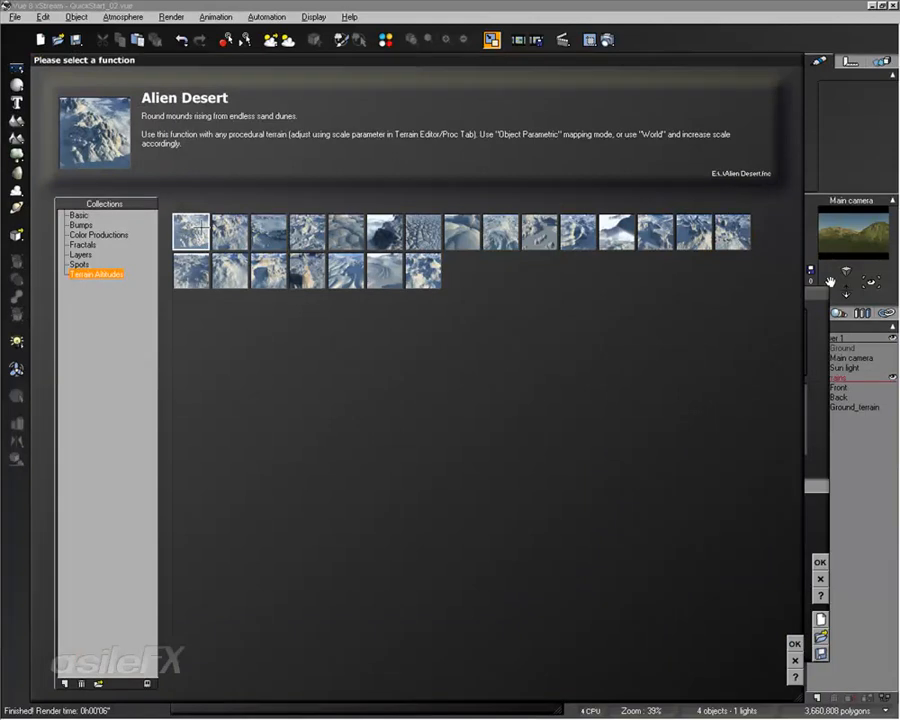
left_click(78, 225)
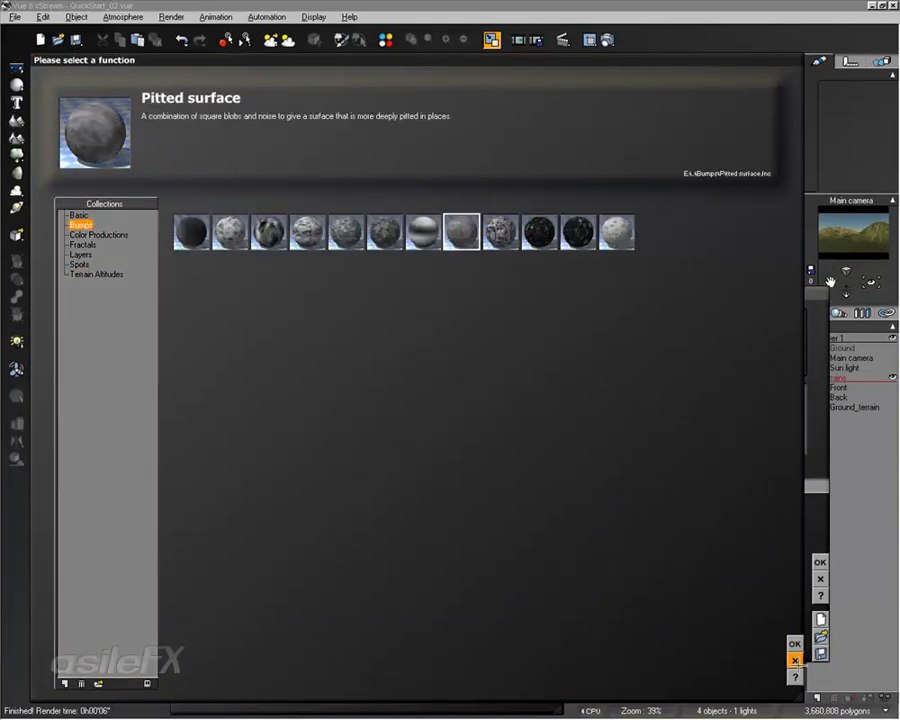
left_click(794, 661)
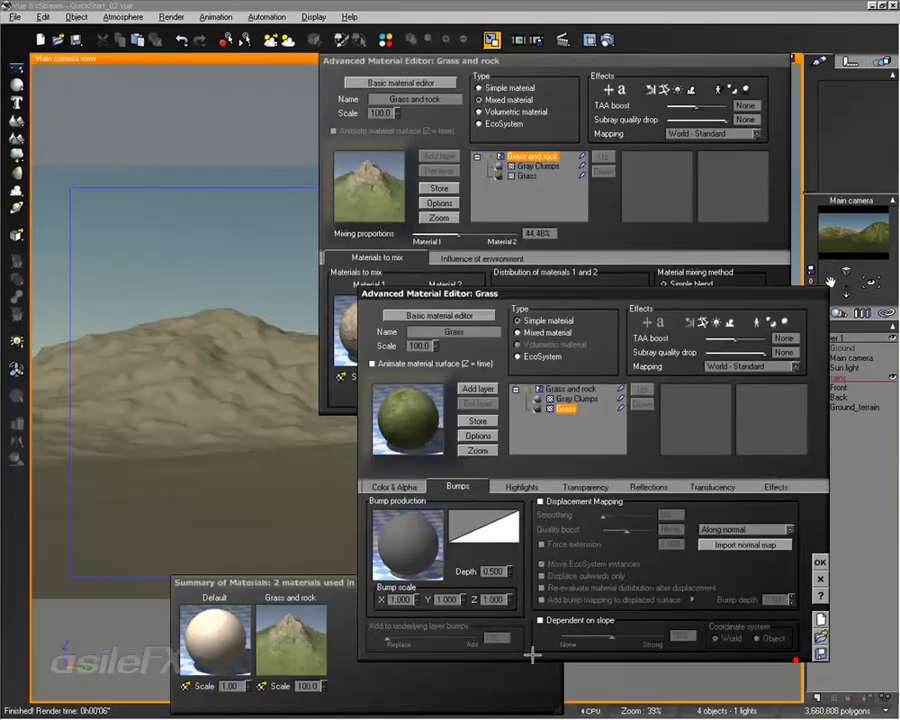
Reopen the function graph of Grass's bump production and move the Grainy Fractal node away from the color nodes
right_click(395, 538)
left_click(415, 541)
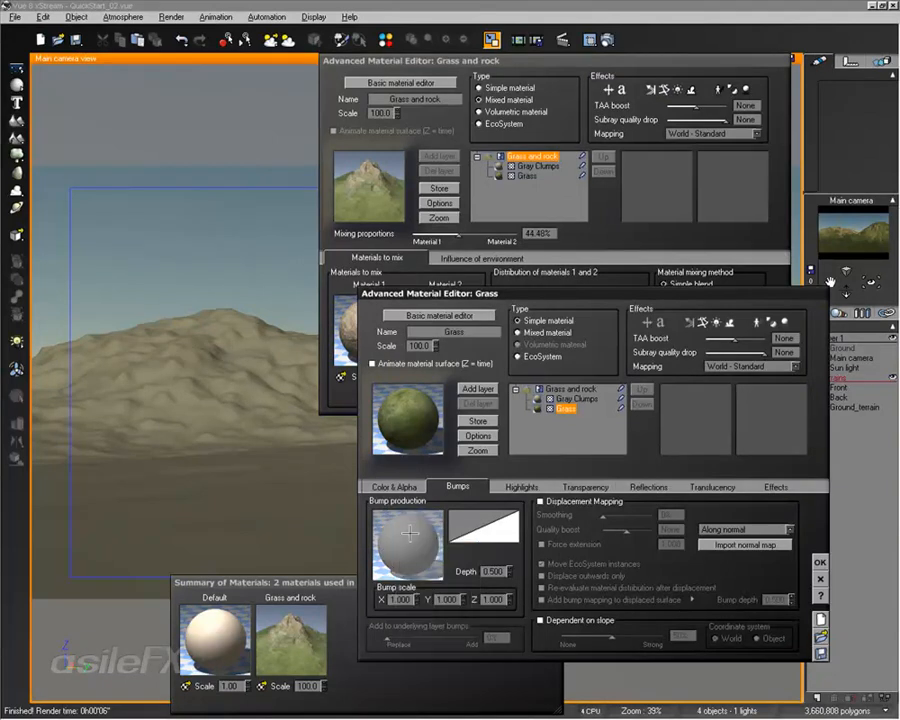
double_click(410, 533)
left_click(415, 282)
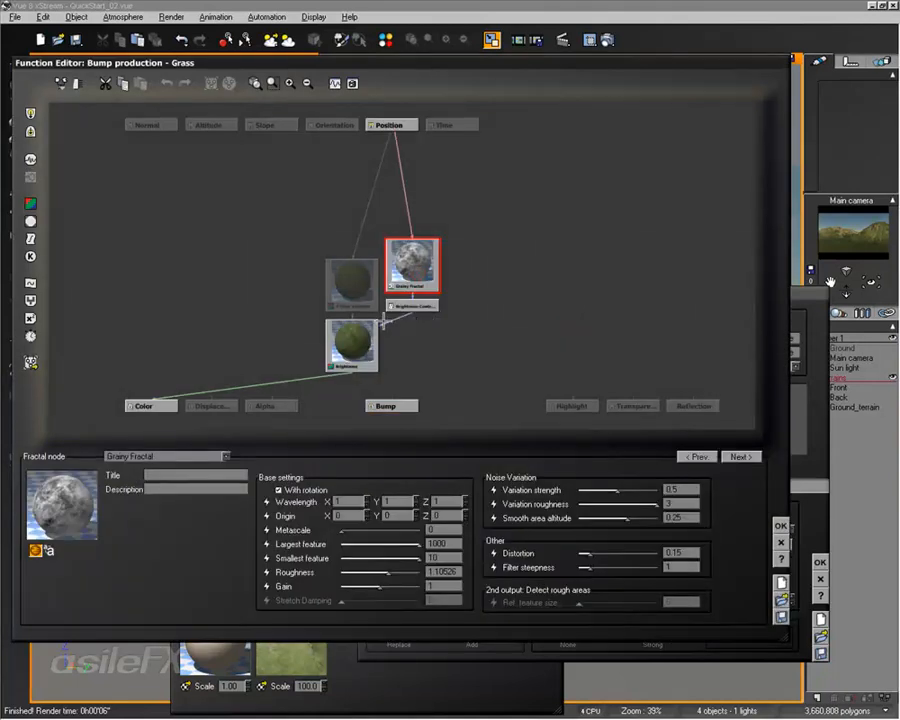
left_click_drag(412, 262, 490, 245)
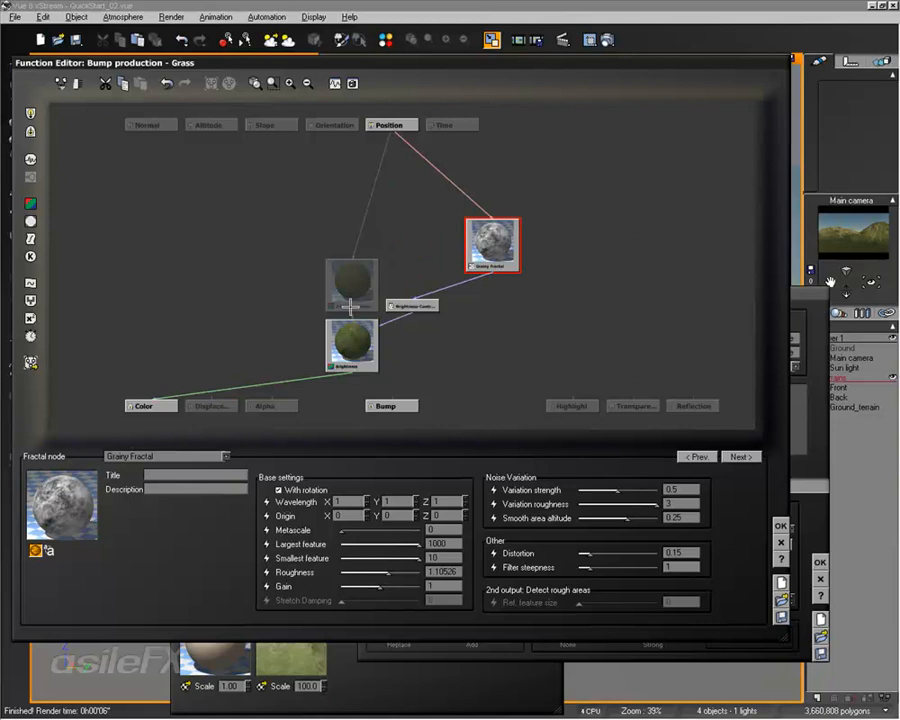
Examine the Brightness, Grainy Fractal and 2 Color Variation nodes and their connections above the Bump output
left_click(345, 338)
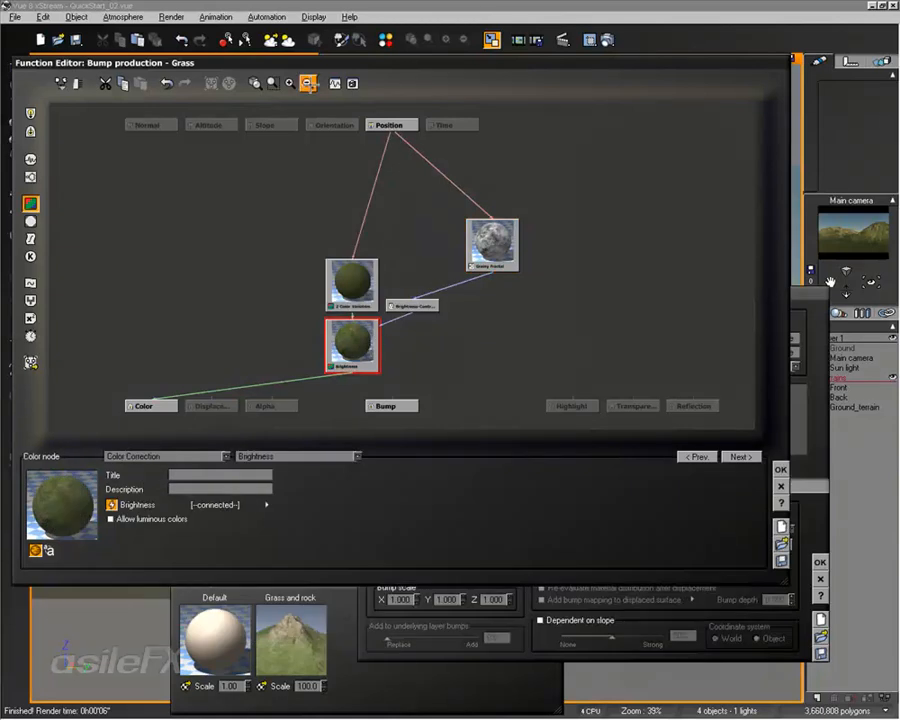
left_click(289, 84)
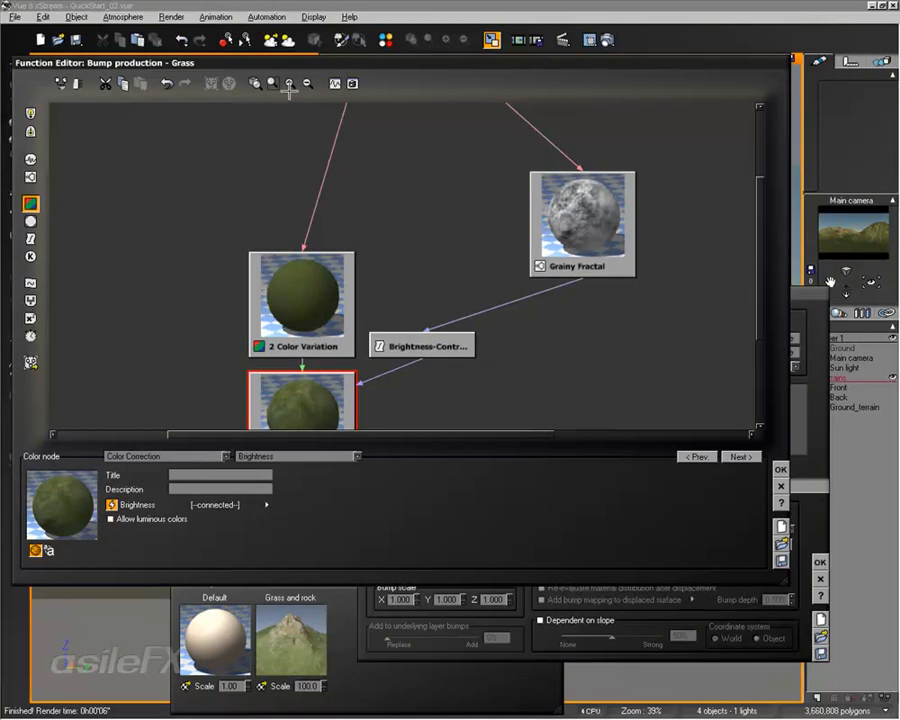
left_click_drag(580, 309, 470, 244)
left_click(470, 160)
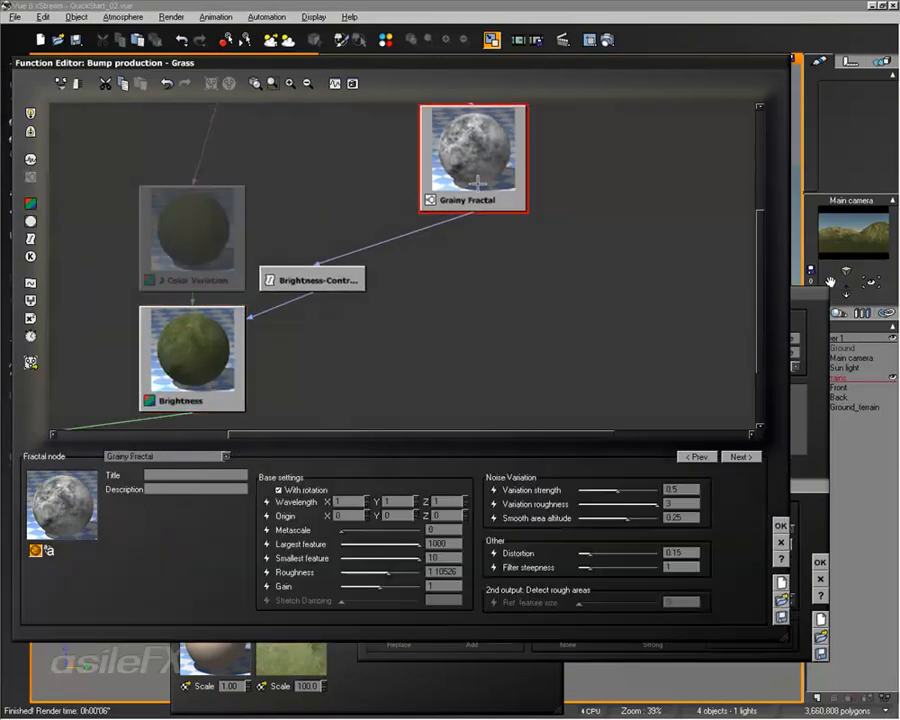
left_click_drag(424, 306, 478, 247)
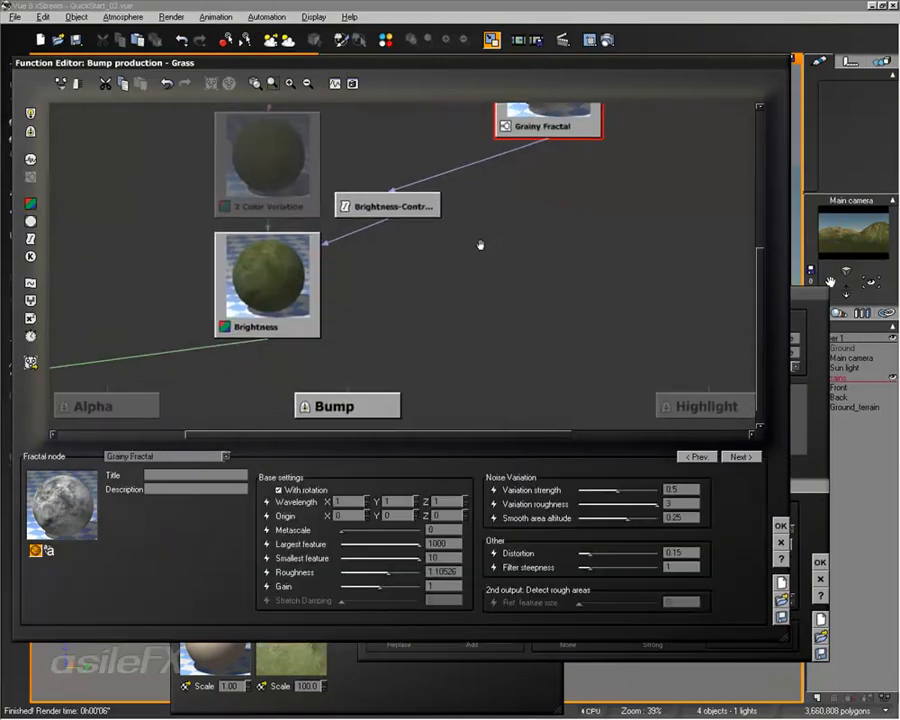
left_click(283, 291)
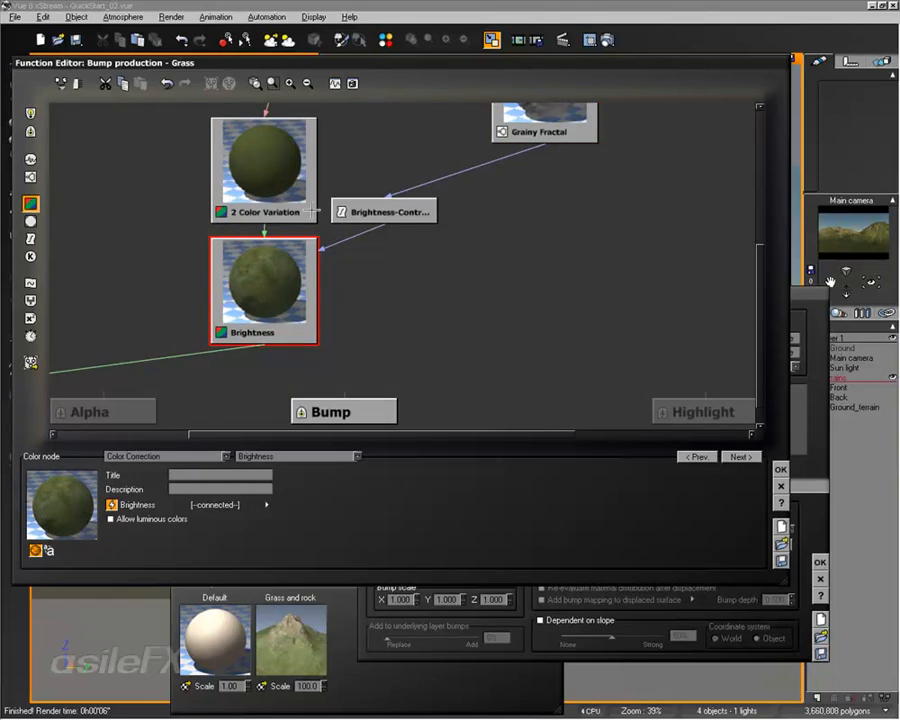
left_click(290, 176)
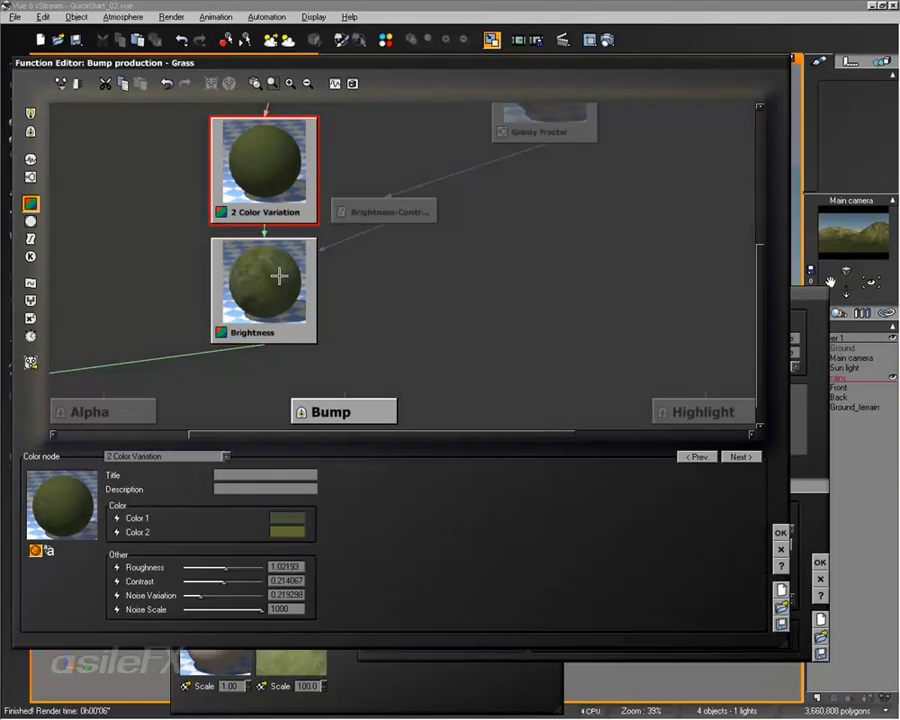
left_click(281, 271)
left_click_drag(496, 348, 445, 361)
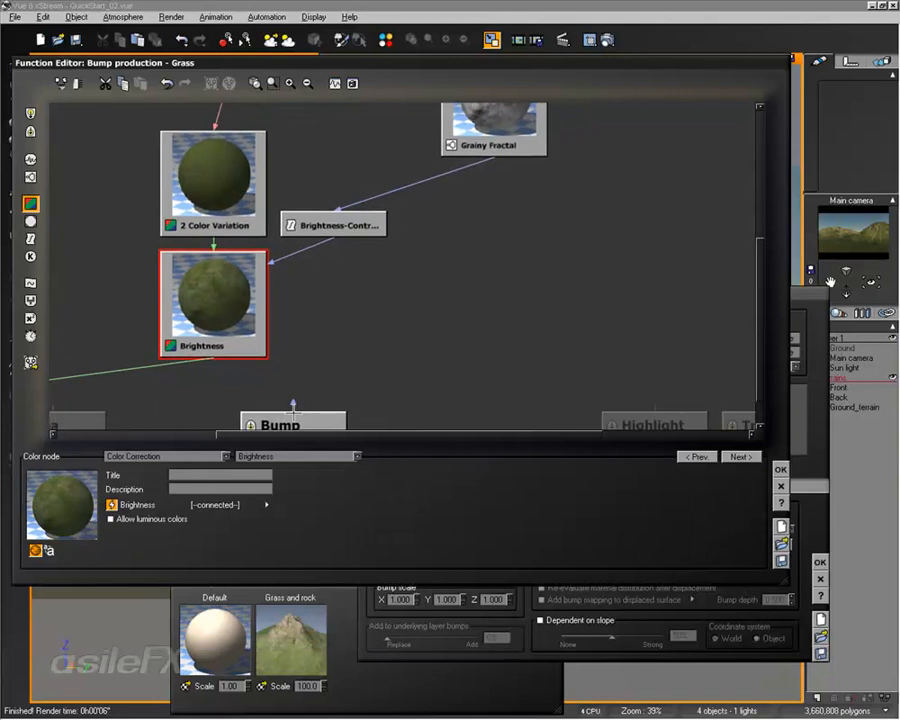
Connect the Brightness-Contrast filter node's output to the Bump output and accept the Grass bump function graph
left_click_drag(293, 405, 363, 264)
left_click(362, 219)
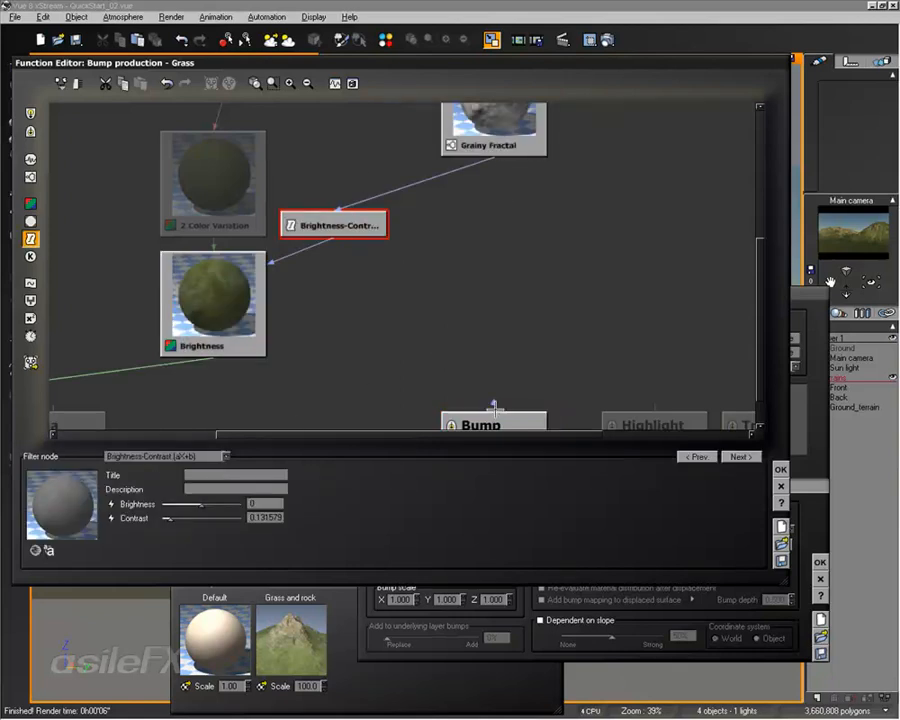
left_click_drag(494, 405, 331, 236)
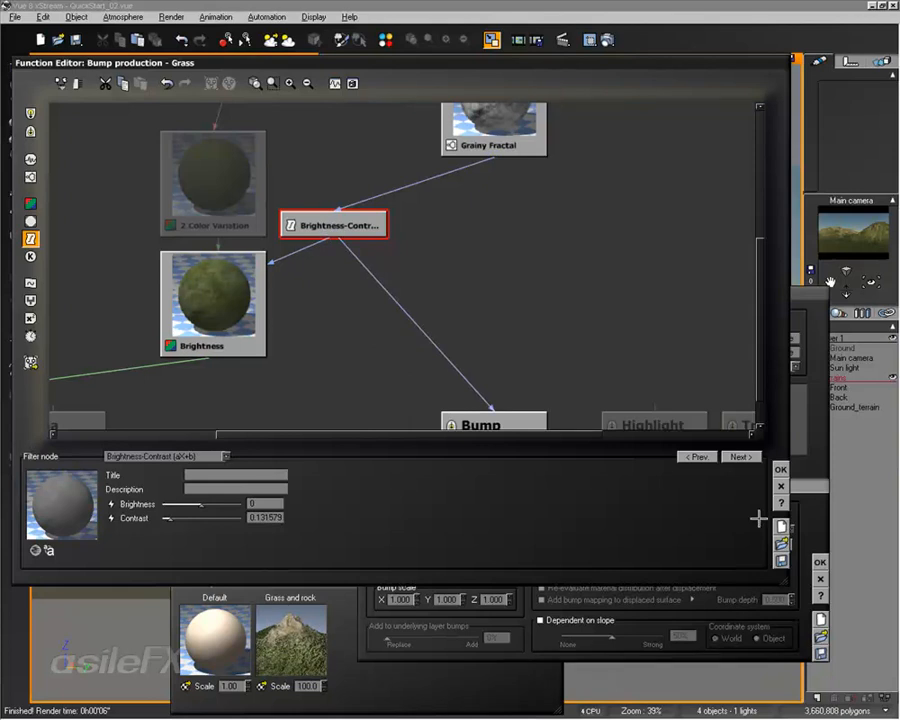
left_click(782, 468)
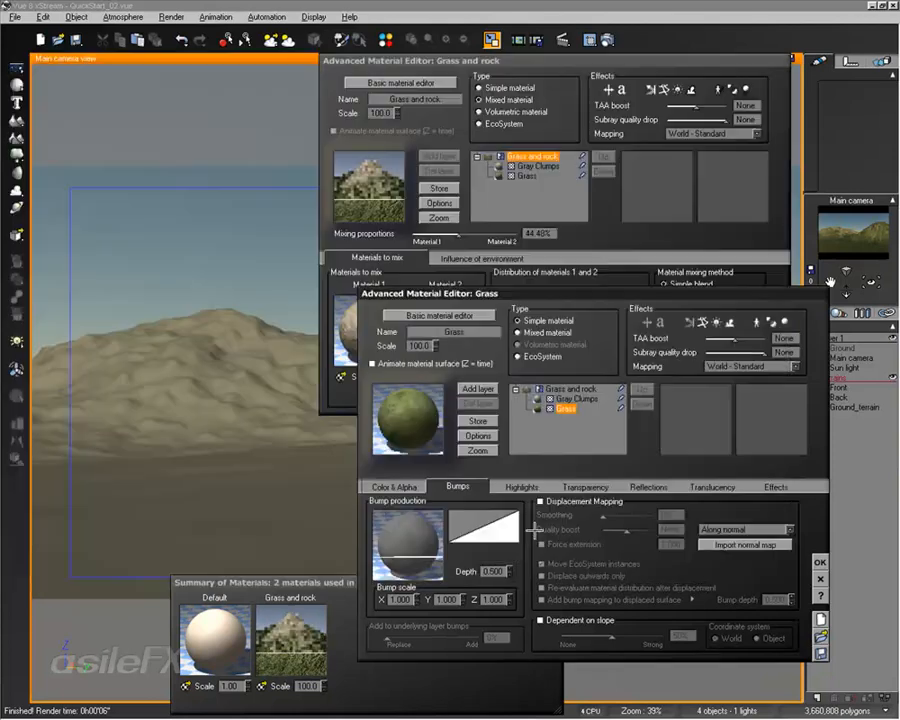
Set Grass's bump depth to 0.1 and run a partial test render of the main camera view
left_click(405, 486)
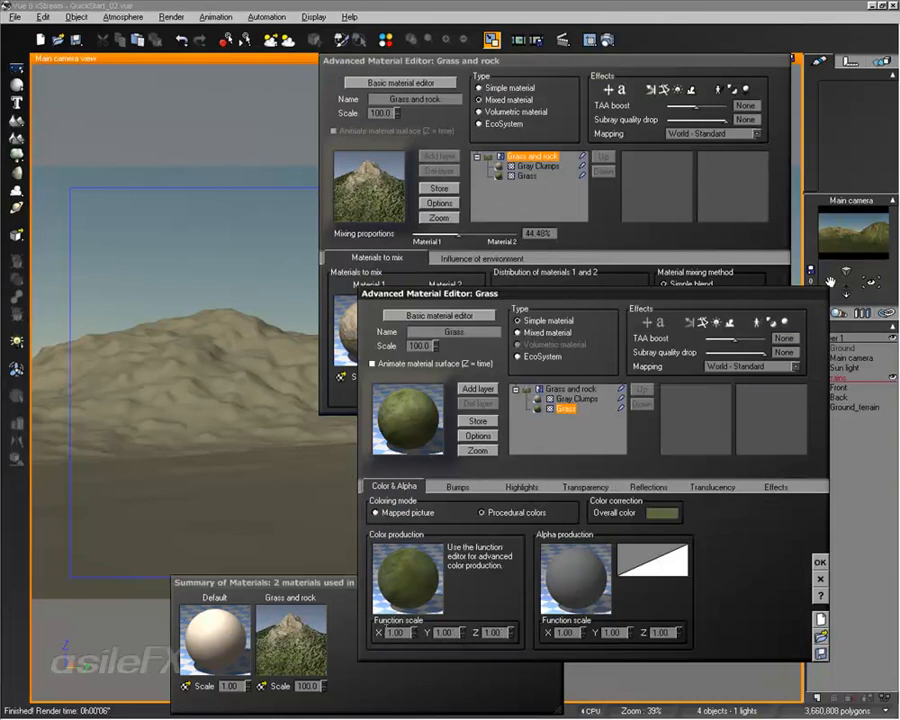
left_click(457, 486)
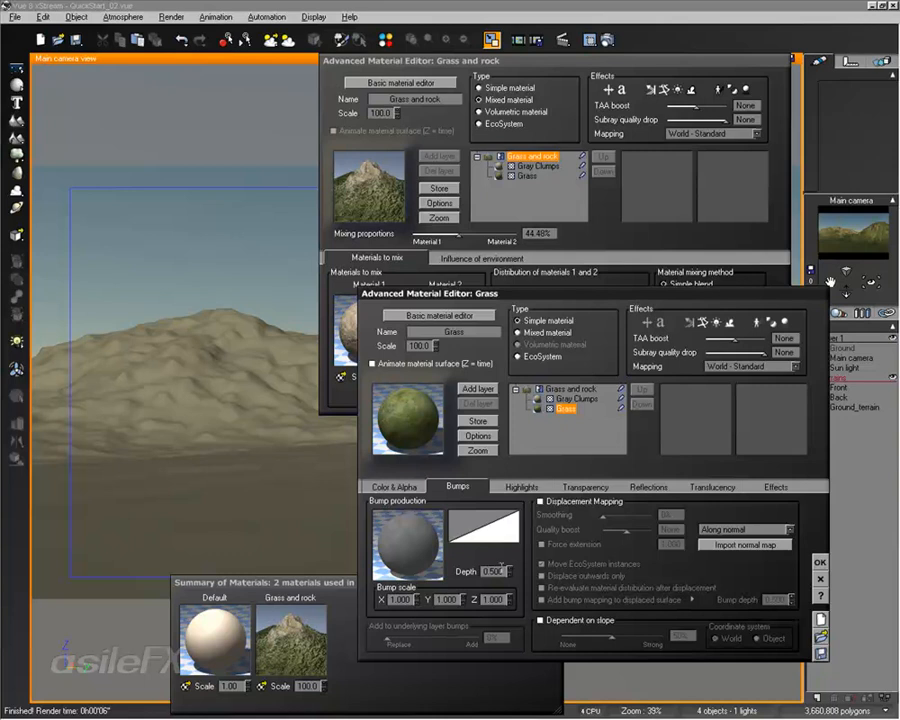
left_click(498, 571)
type("1")
key("Return")
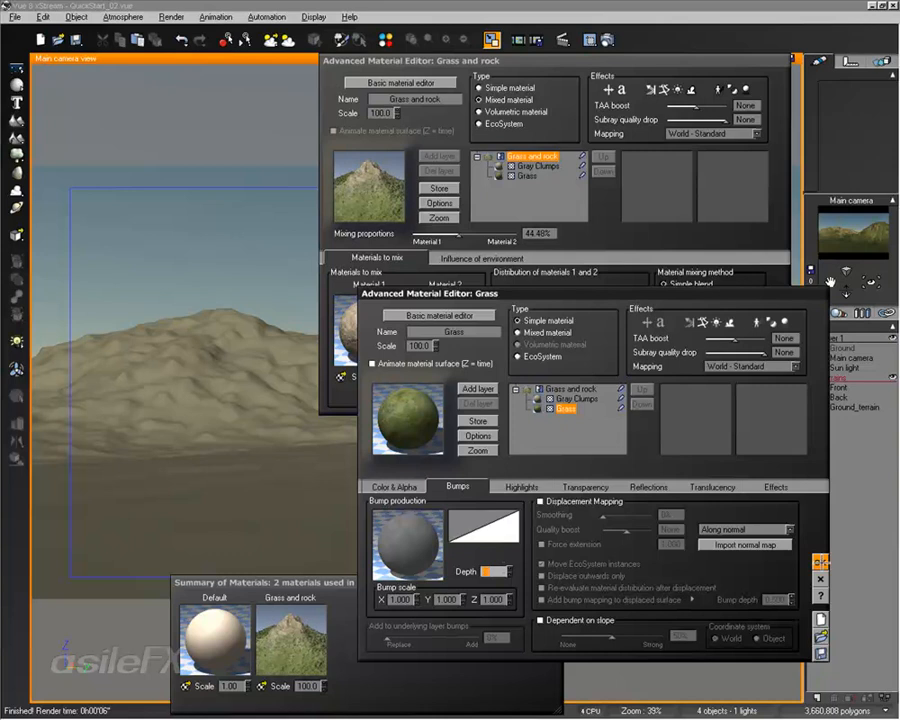
left_click(608, 40)
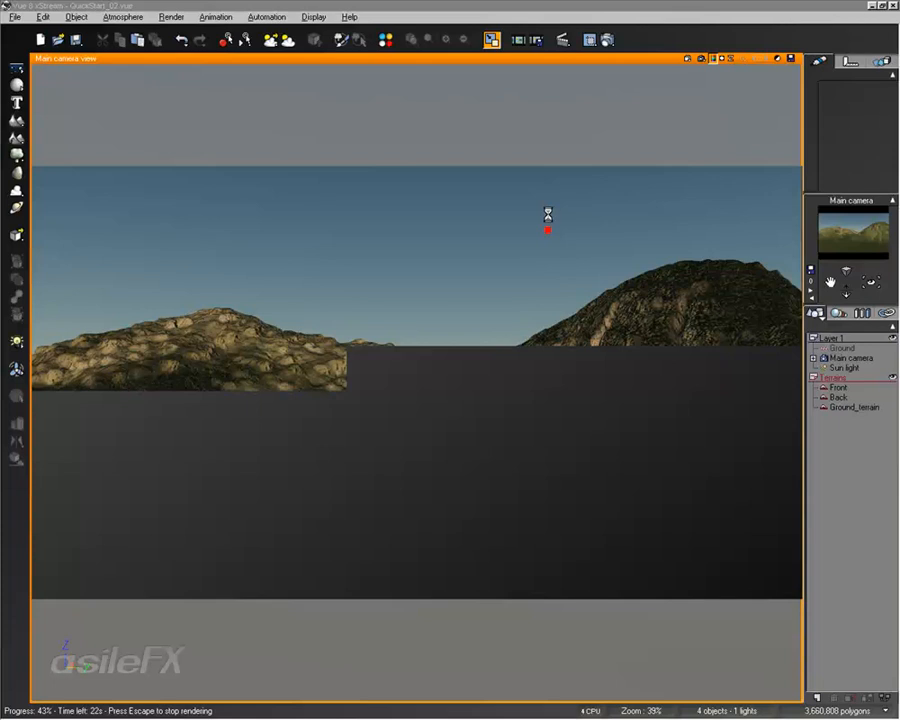
key("Escape")
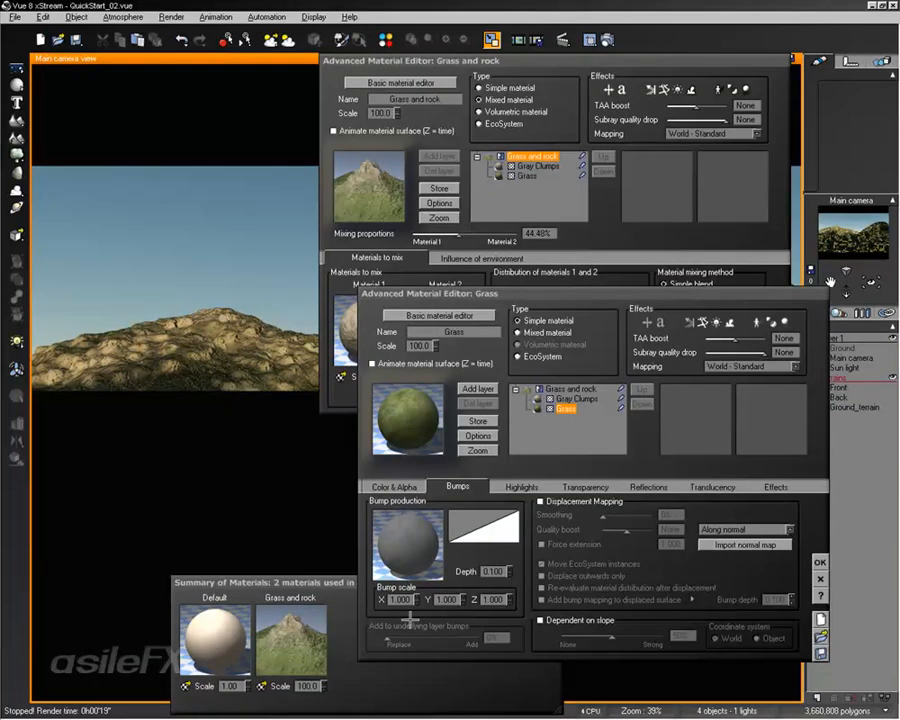
Set Grass's bump depth to 0.05, accept the material edits, and run a quick test render of the main camera view
left_click(494, 571)
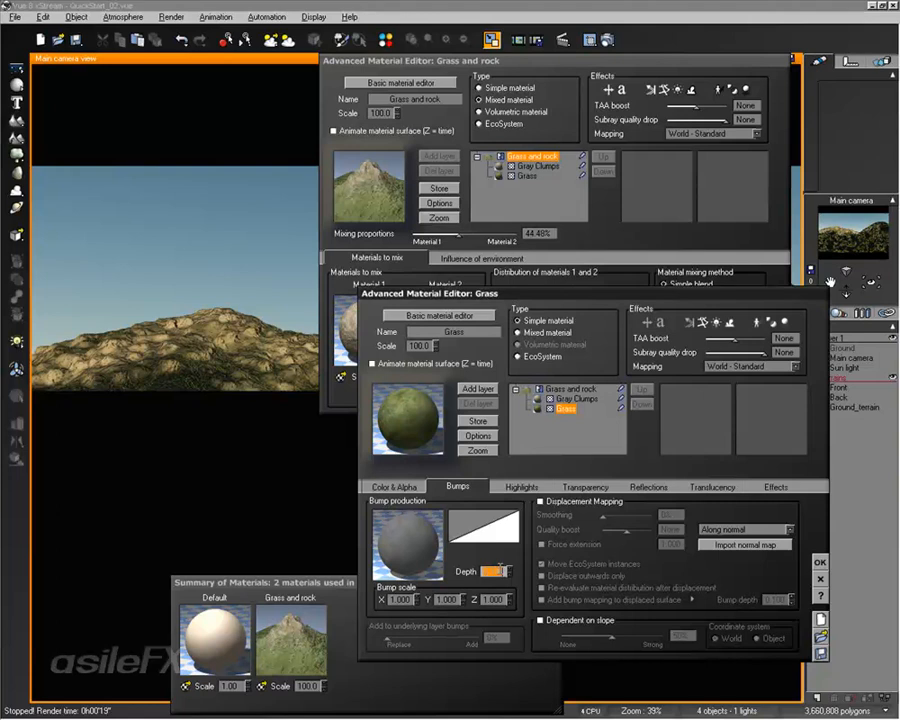
type(".05")
key("Return")
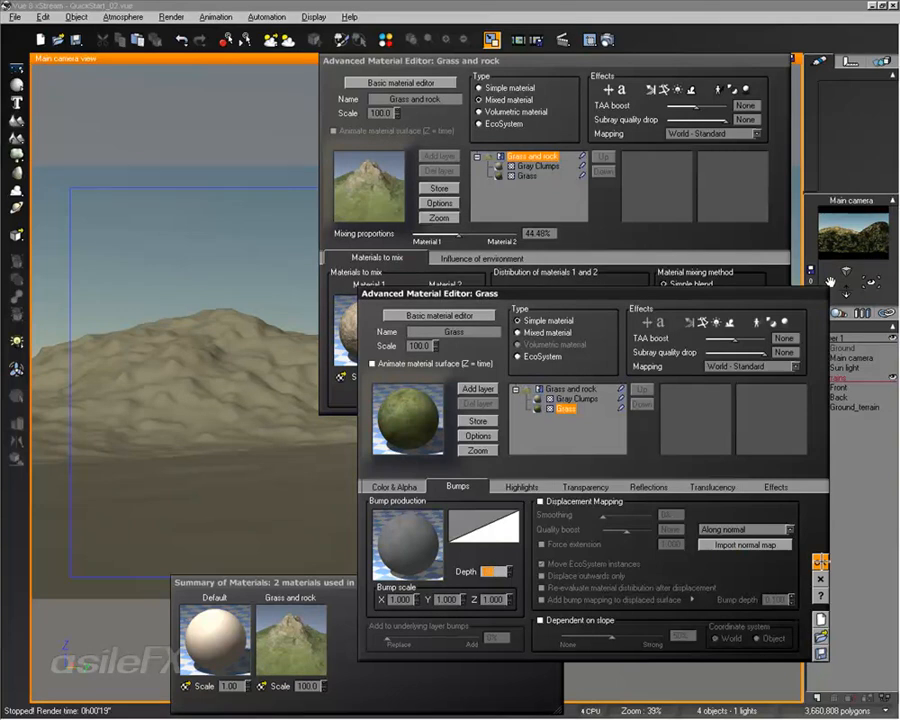
left_click(821, 561)
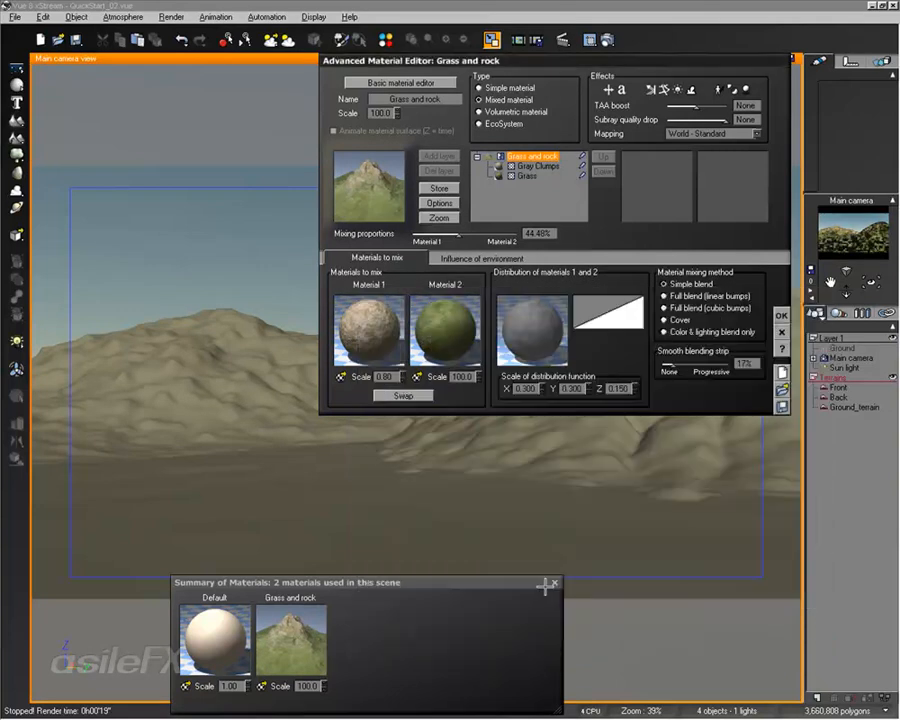
left_click(781, 314)
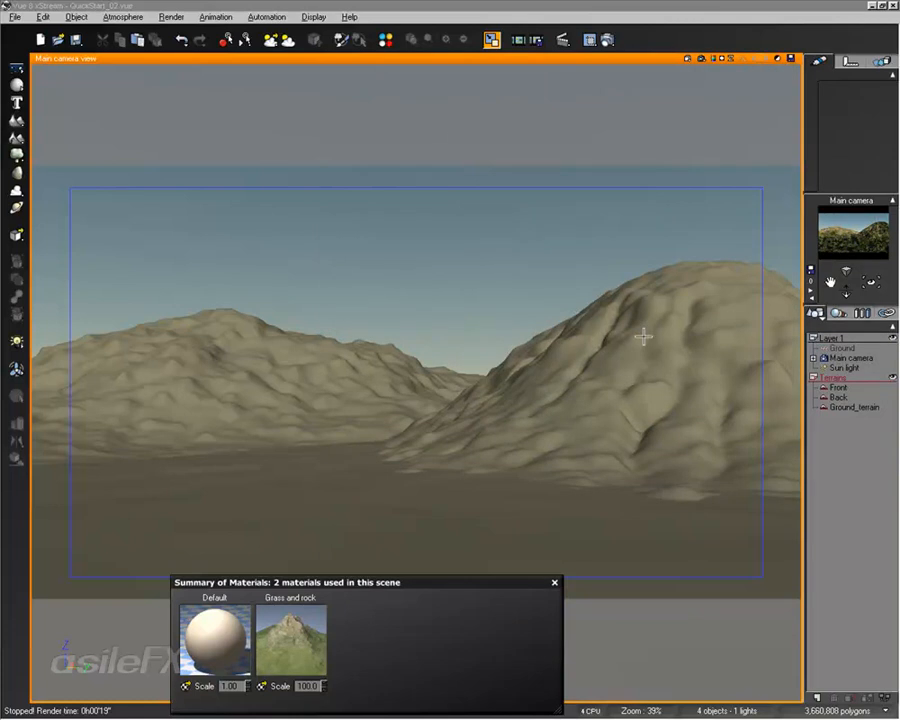
left_click(554, 582)
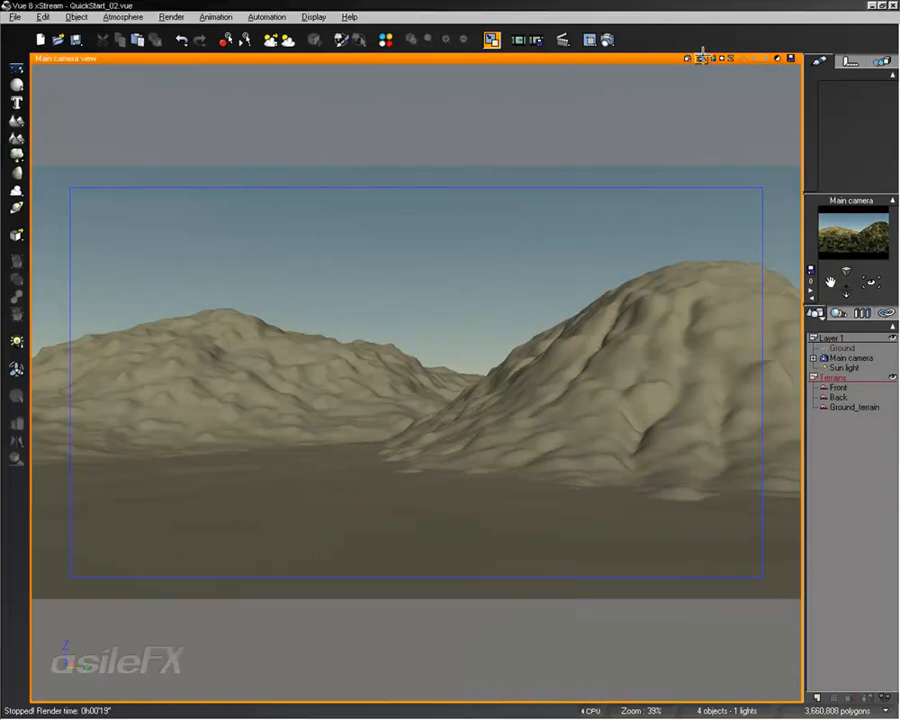
left_click(704, 57)
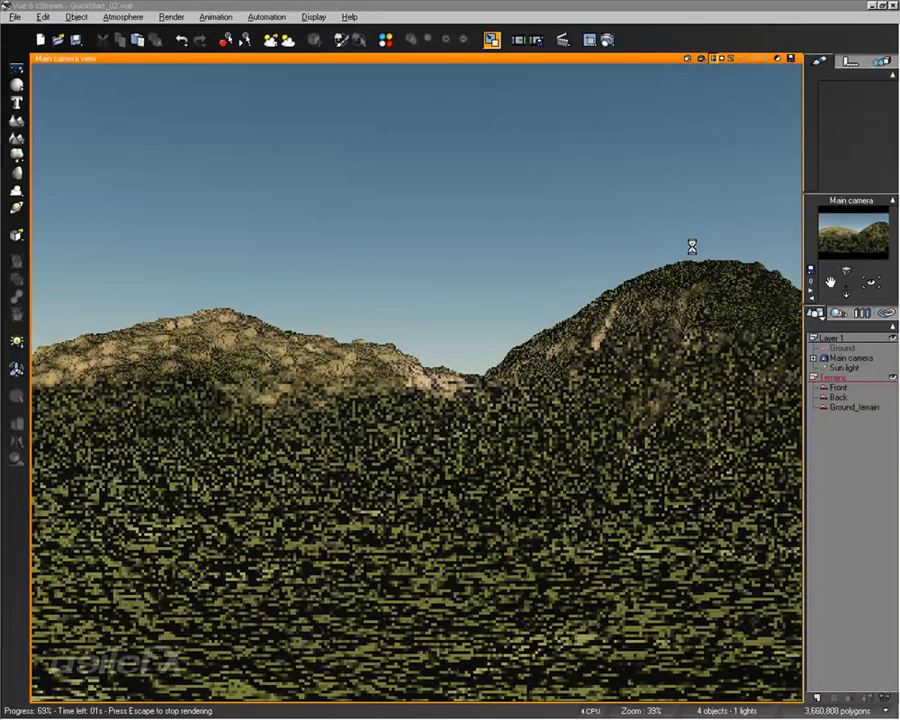
left_click(593, 304)
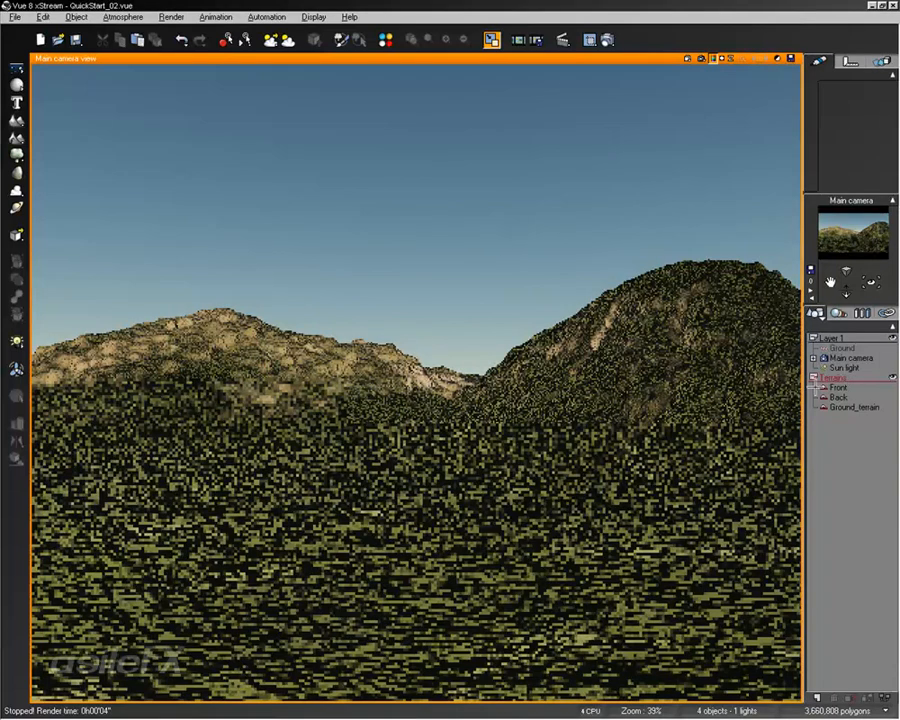
Reopen Grass from the Grass and rock material in the materials summary and set its bump depth to 0.01
left_click(385, 40)
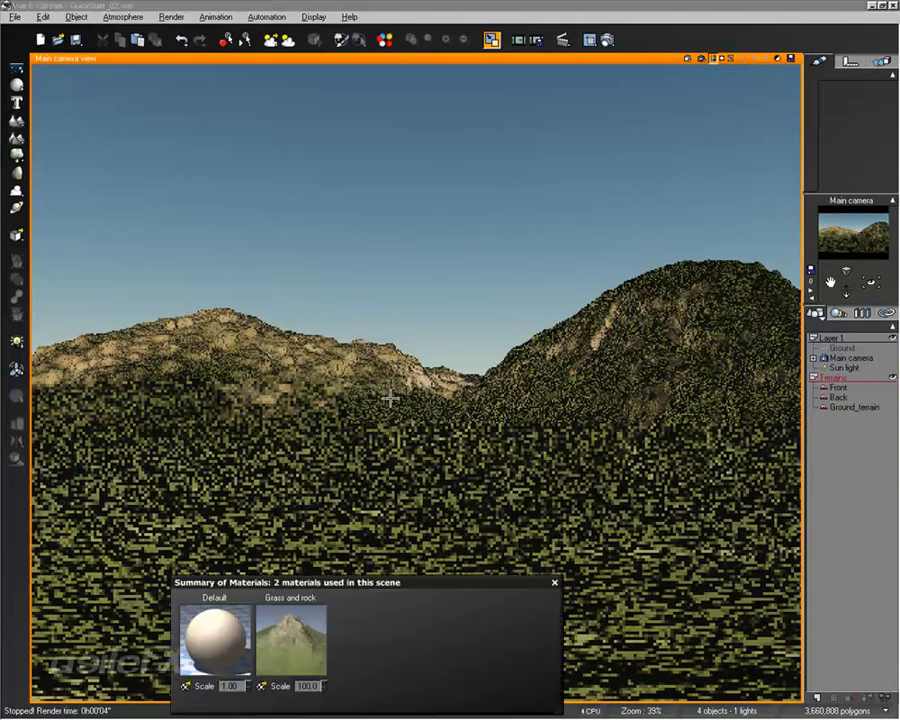
double_click(290, 640)
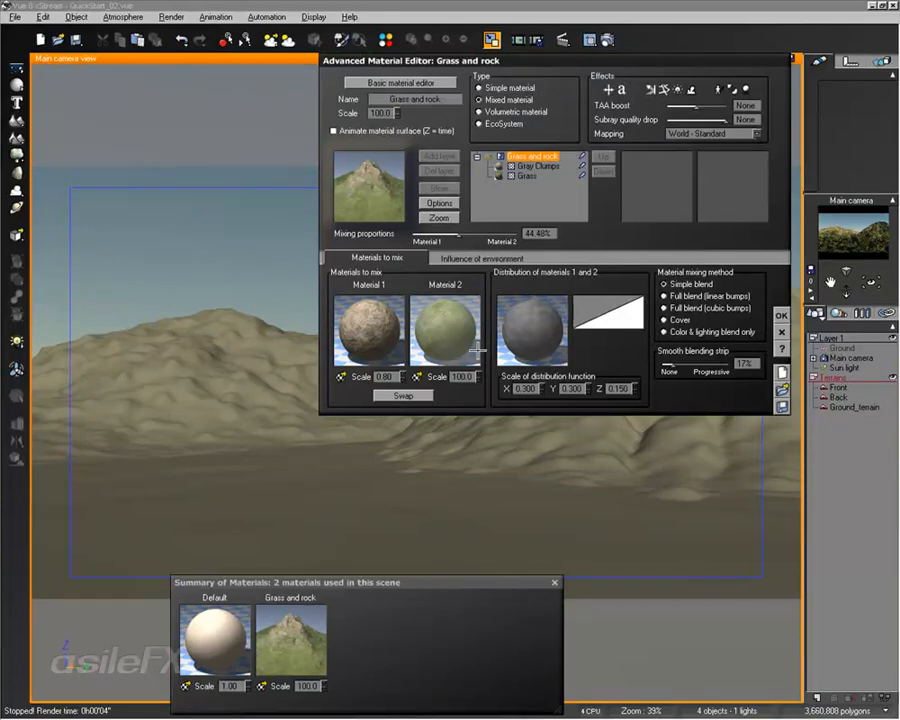
double_click(430, 330)
left_click(495, 569)
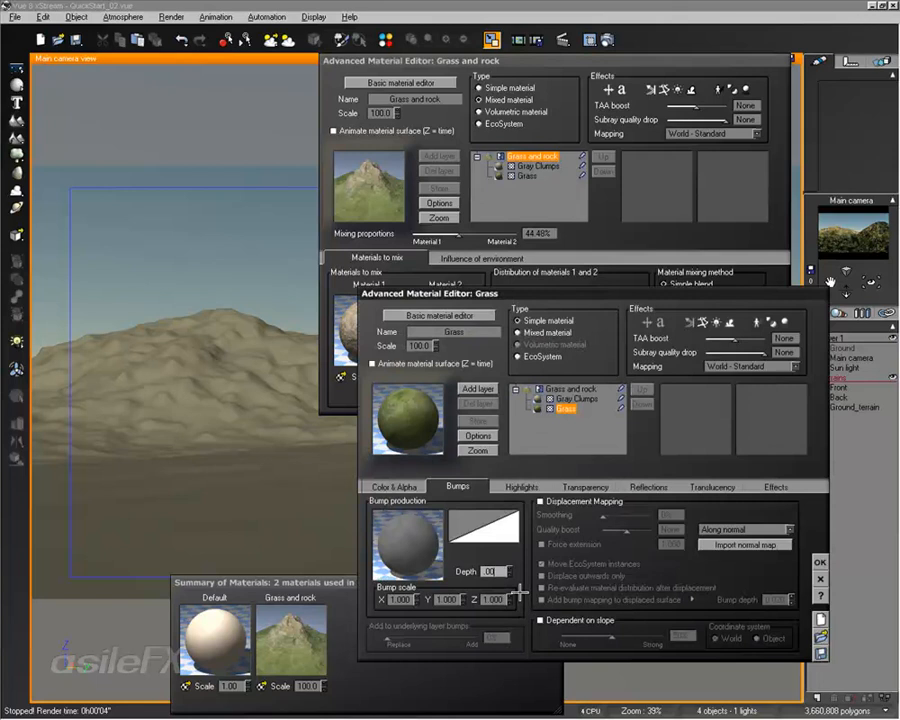
type("01")
key("Return")
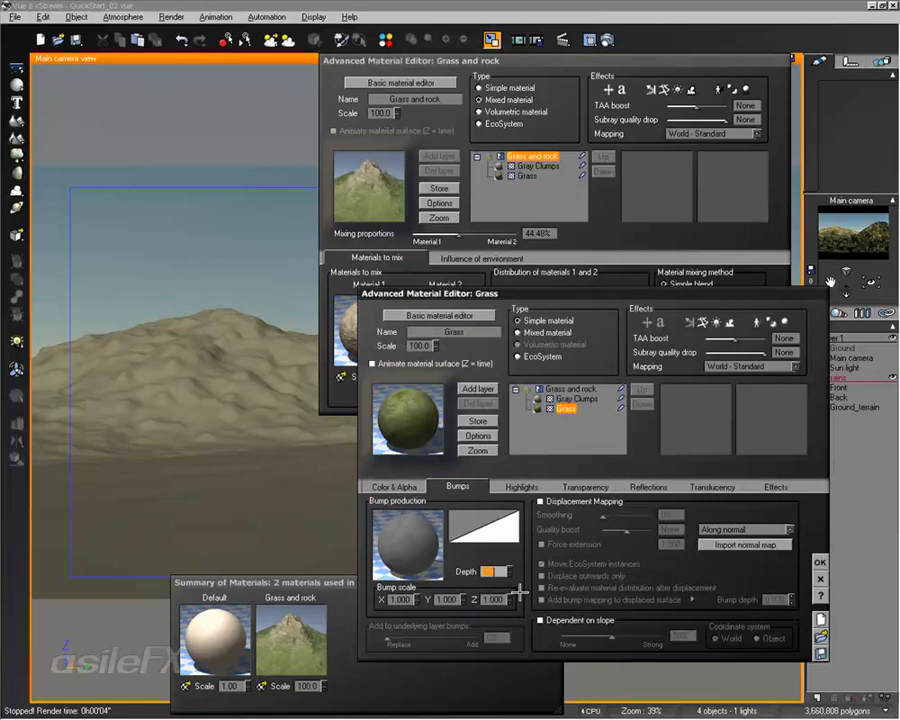
Set Grass's bump scale to 0.5 in X, Y and Z and accept the changes to Grass and rock
left_click(400, 599)
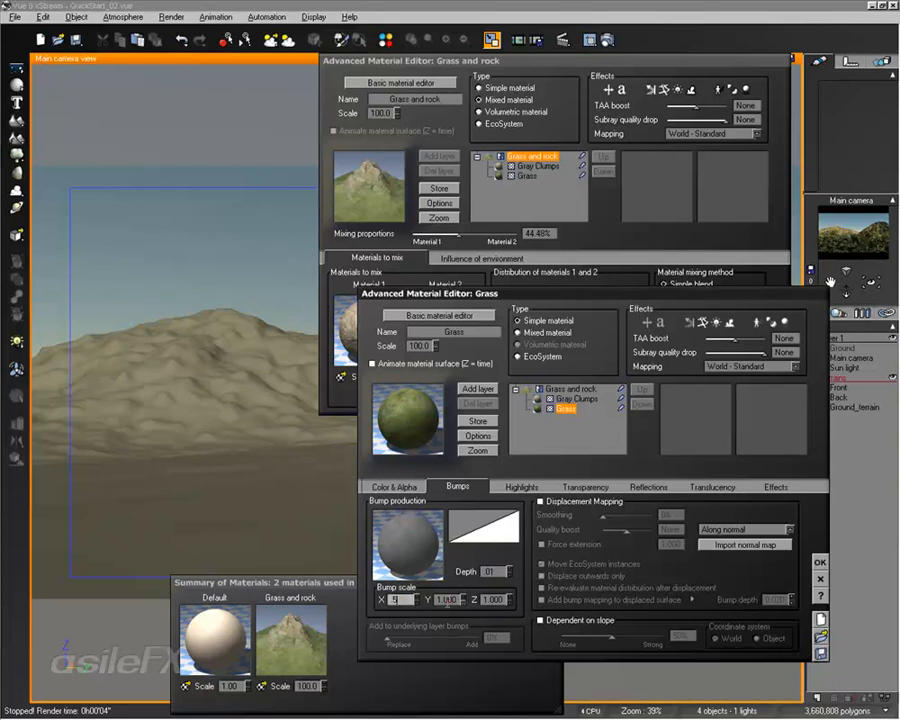
type("5")
left_click(508, 598)
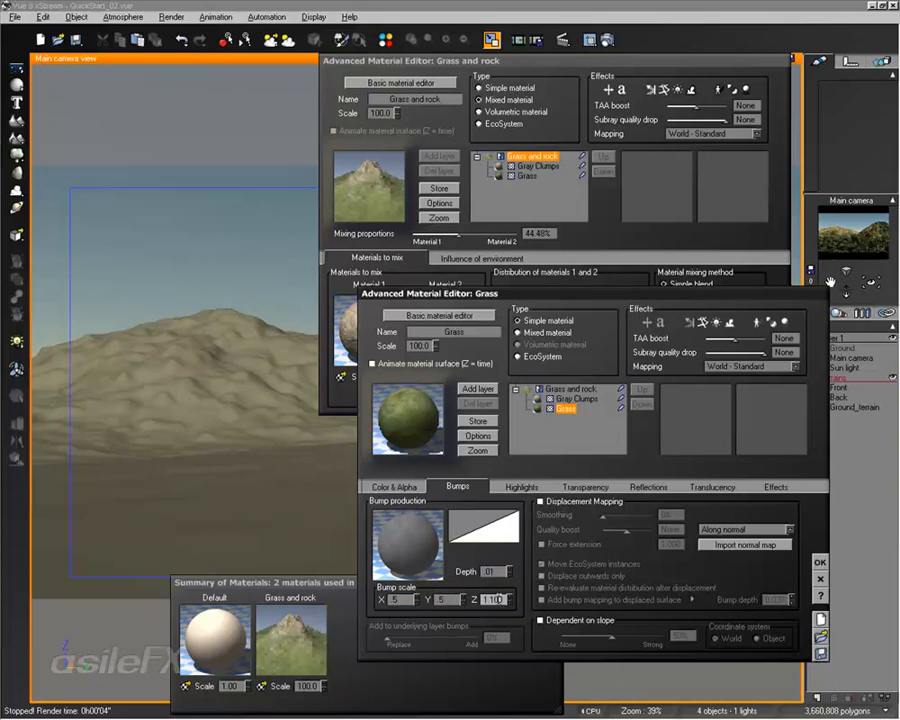
double_click(497, 598)
type("5")
key("Return")
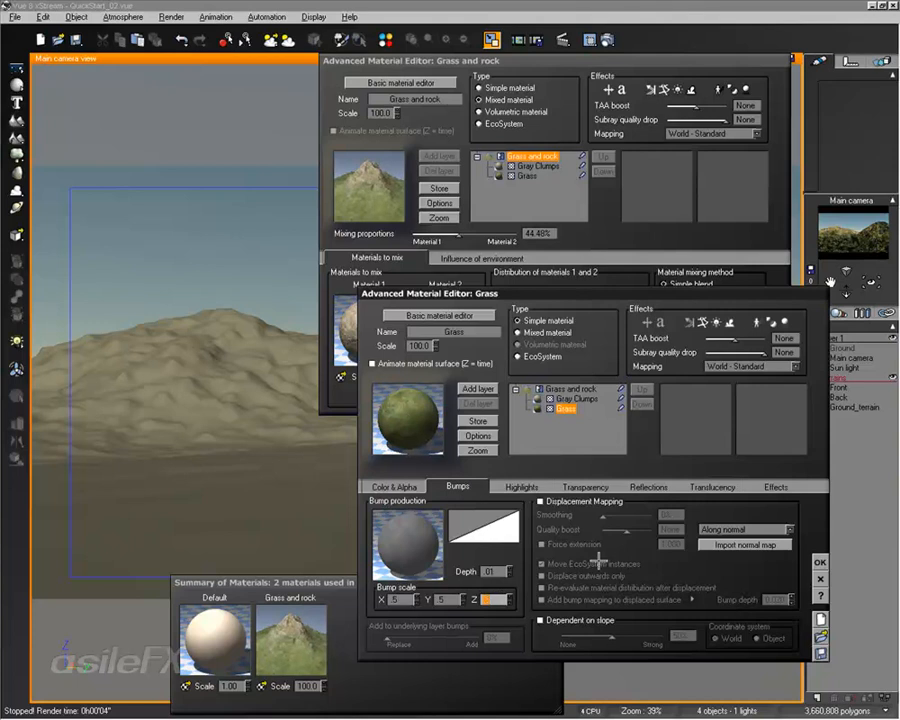
left_click(819, 562)
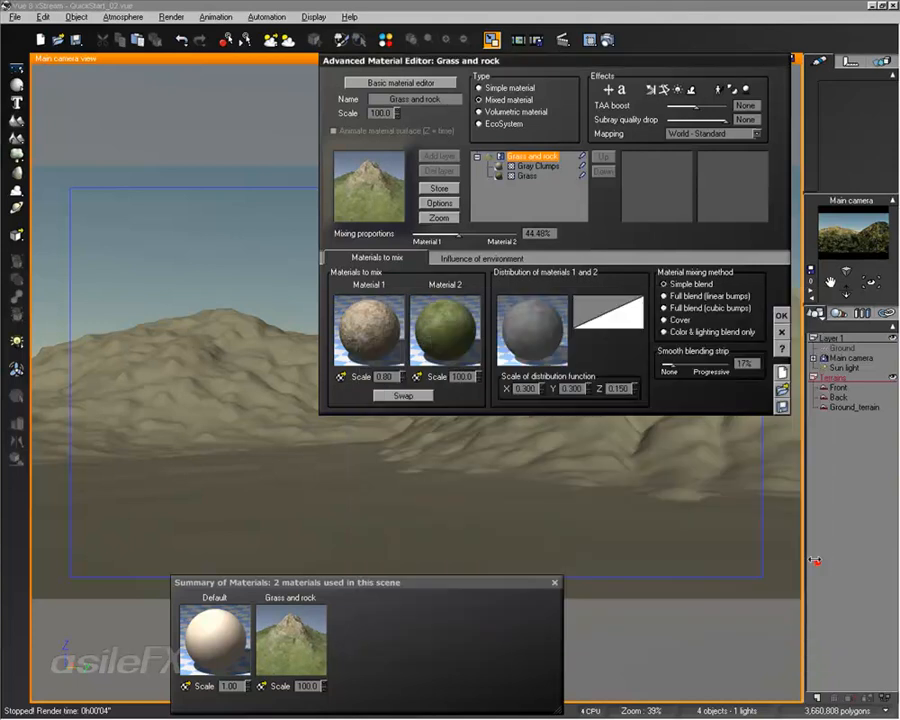
left_click(781, 315)
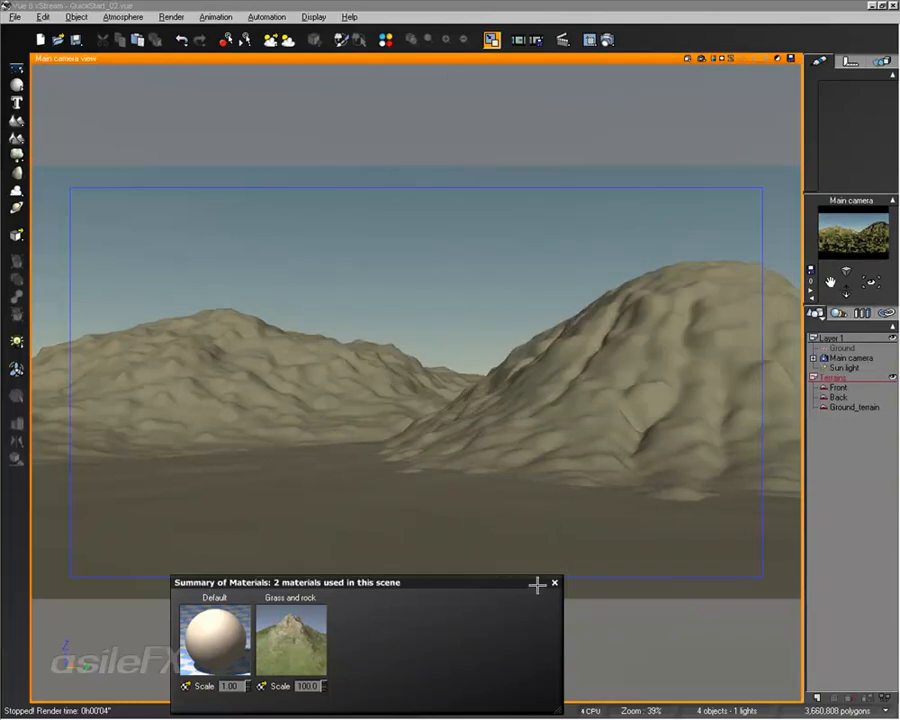
Set Grass and rock's mixing method to Cover, adjusting its smooth blending strip, and render the main camera view
double_click(291, 640)
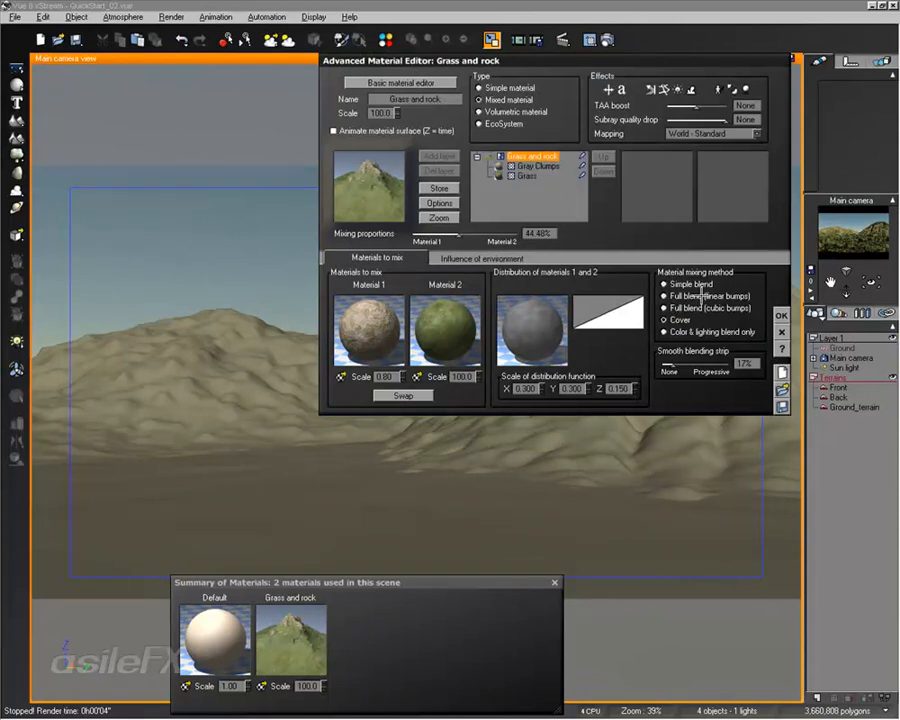
left_click_drag(684, 364, 678, 364)
left_click(782, 315)
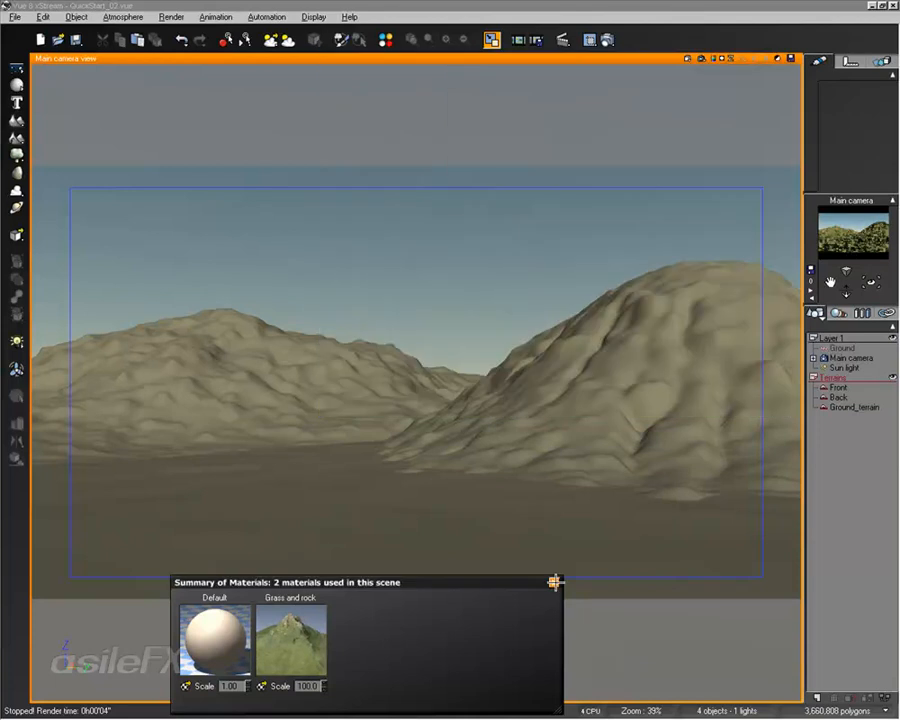
left_click(555, 581)
left_click(688, 58)
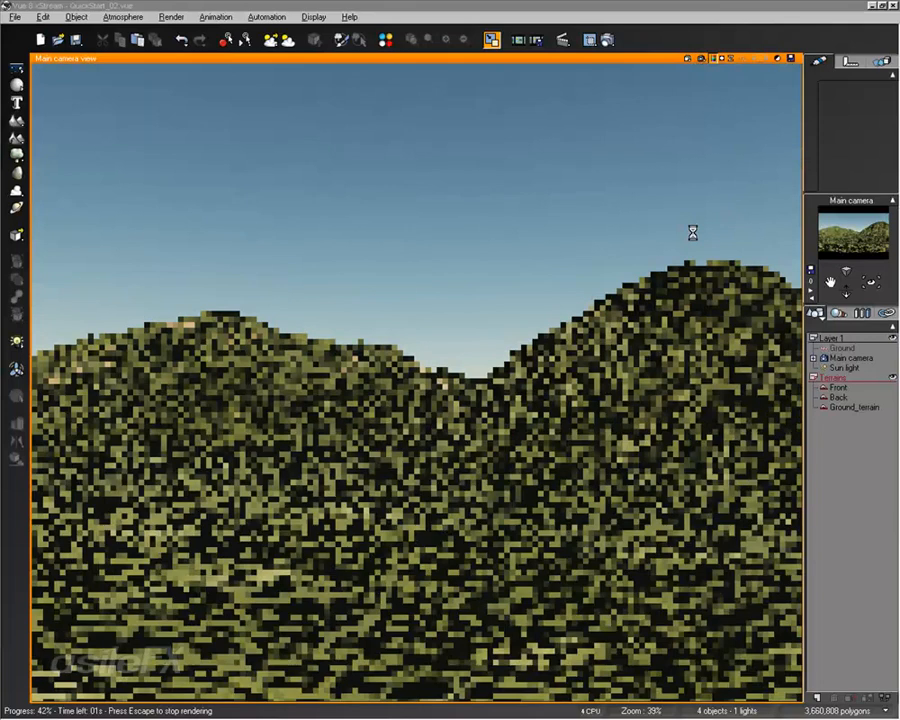
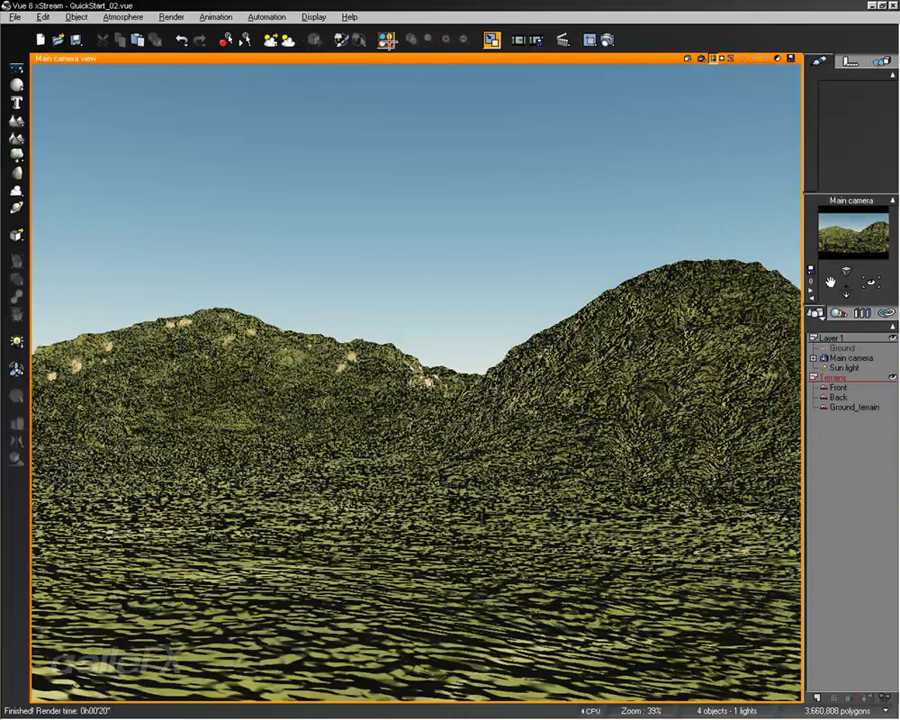
Show the scene's materials in the world browser with Grass and rock expanded and the material previews enlarged
left_click(385, 40)
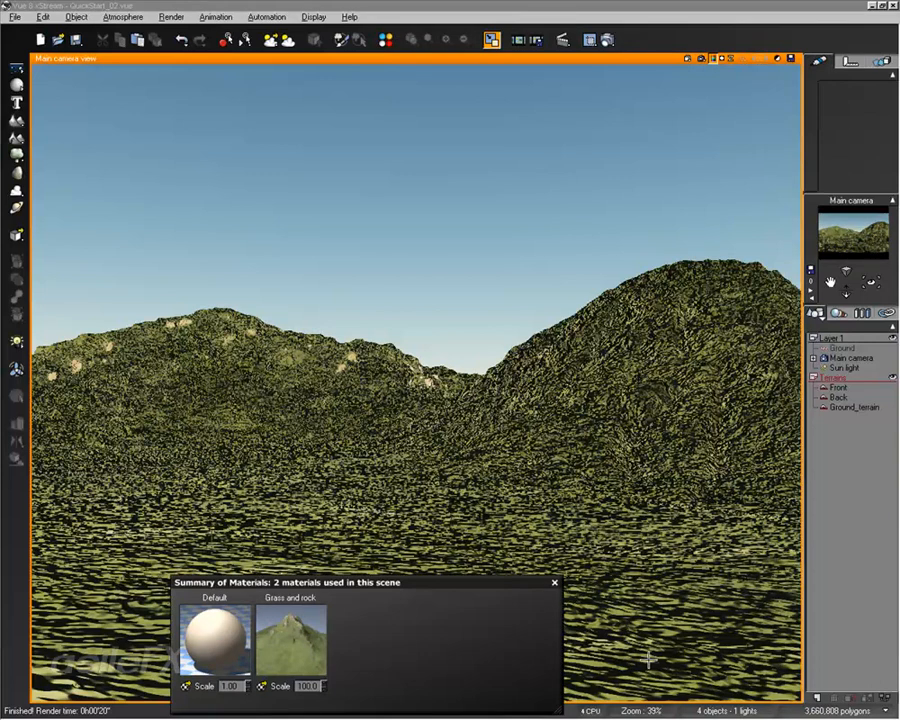
left_click(554, 582)
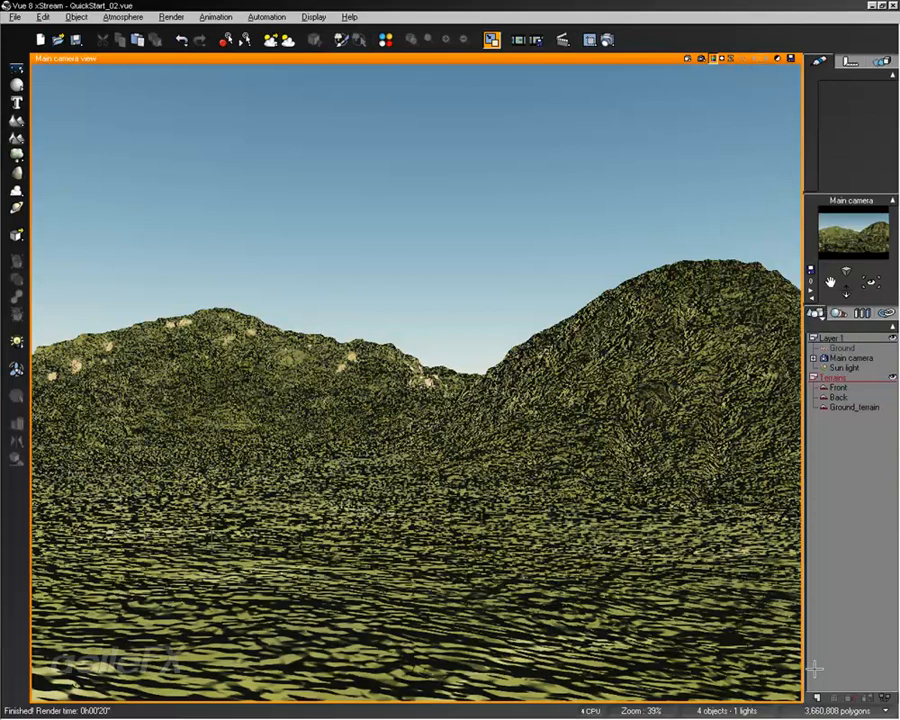
left_click(843, 312)
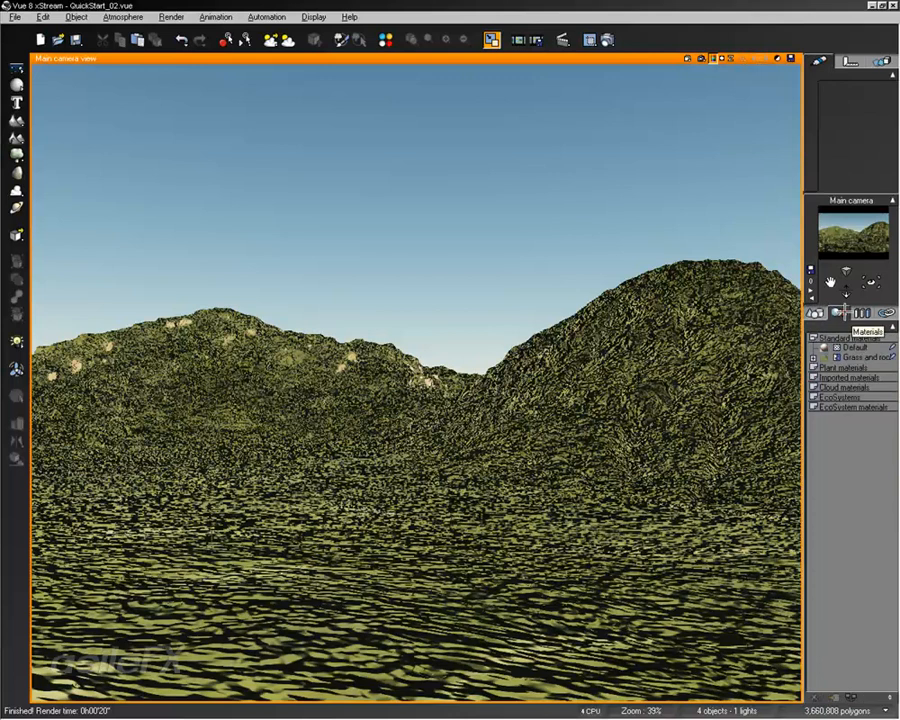
left_click(813, 357)
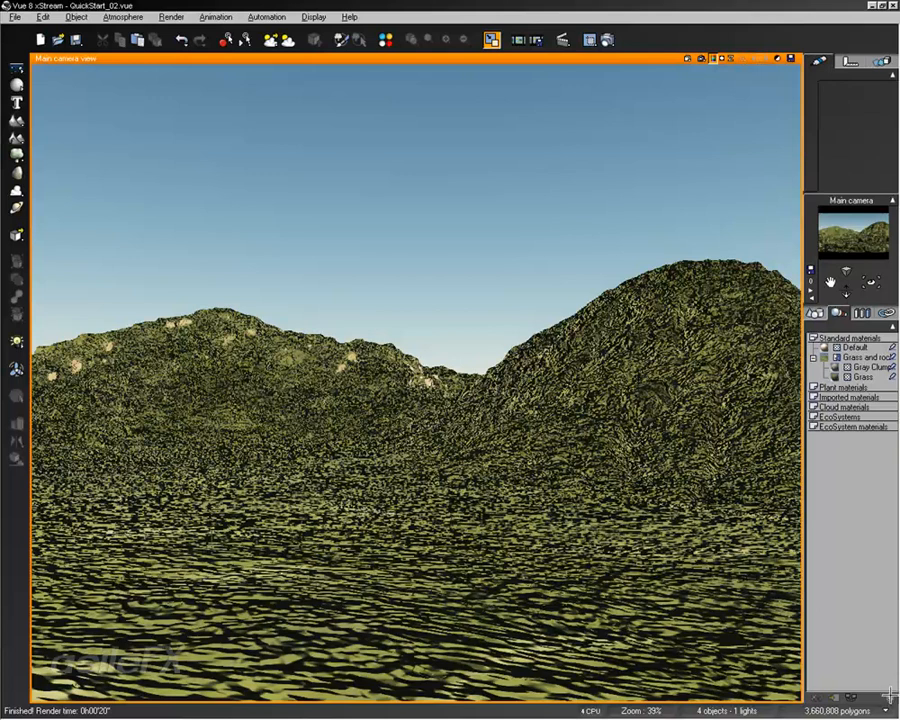
left_click_drag(890, 697, 890, 642)
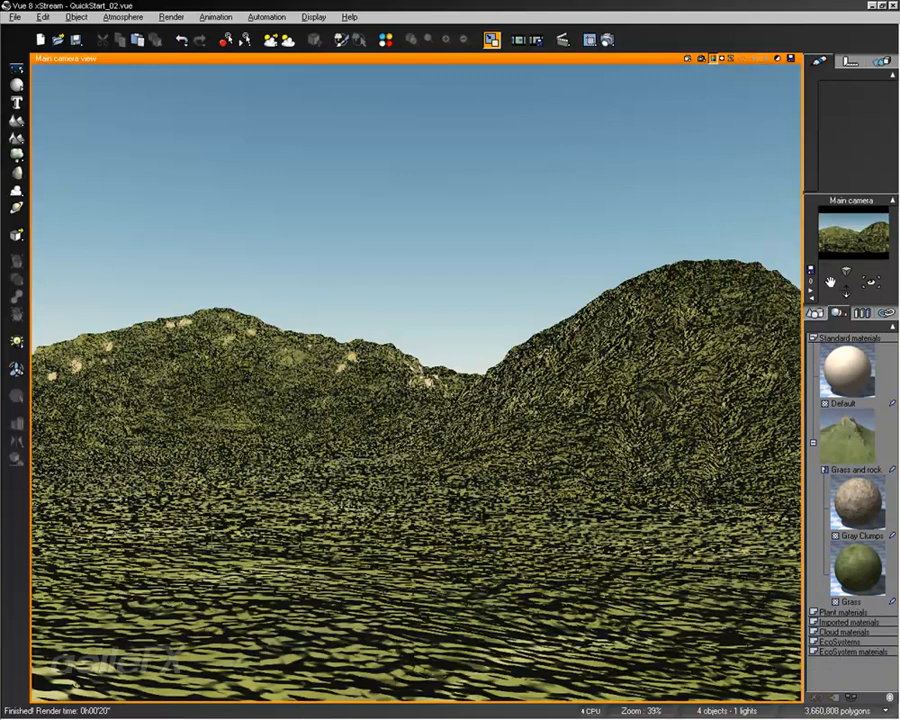
Open the bump filter of the Grass material and lower the curve's end keypoint at X = 1 to about Y = -0.72
double_click(850, 558)
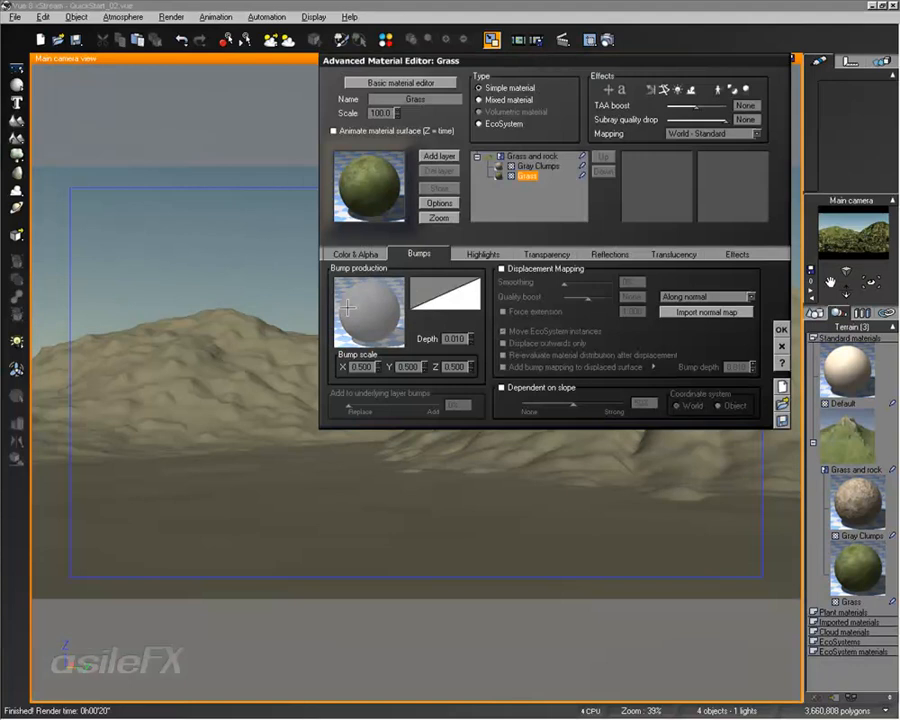
right_click(426, 294)
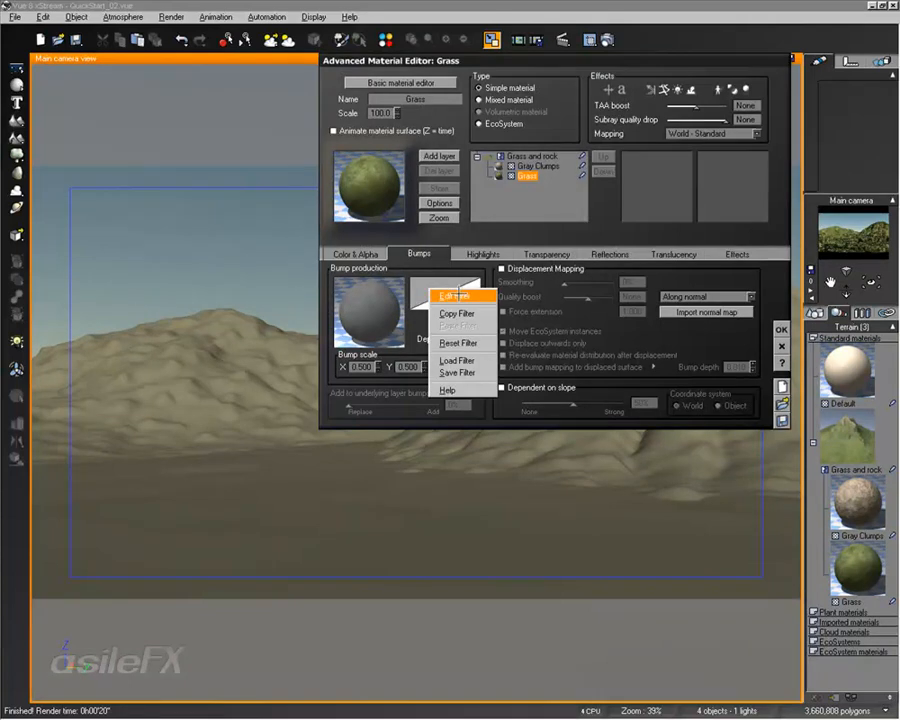
left_click(456, 295)
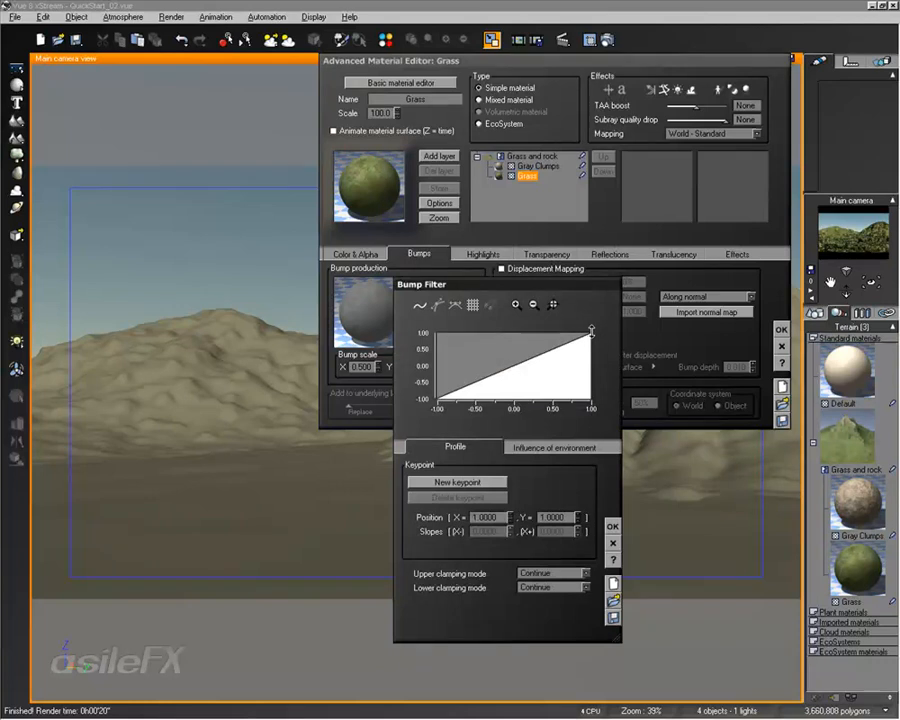
left_click_drag(592, 331, 590, 389)
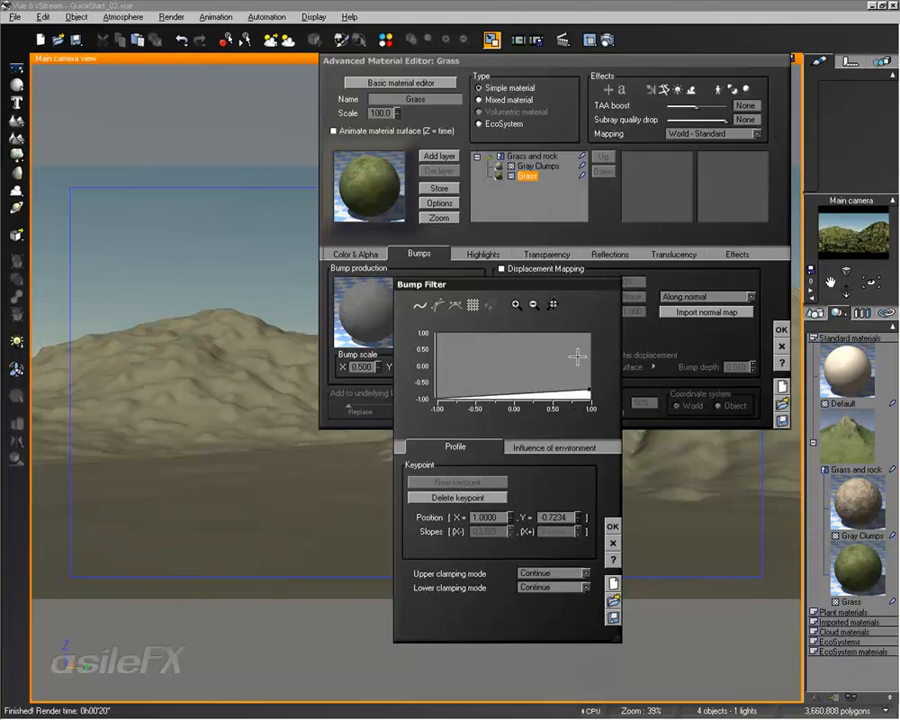
Show the grid in an enlarged bump filter editor and lower the end keypoint at X = 1 to about Y = -0.85
left_click(470, 305)
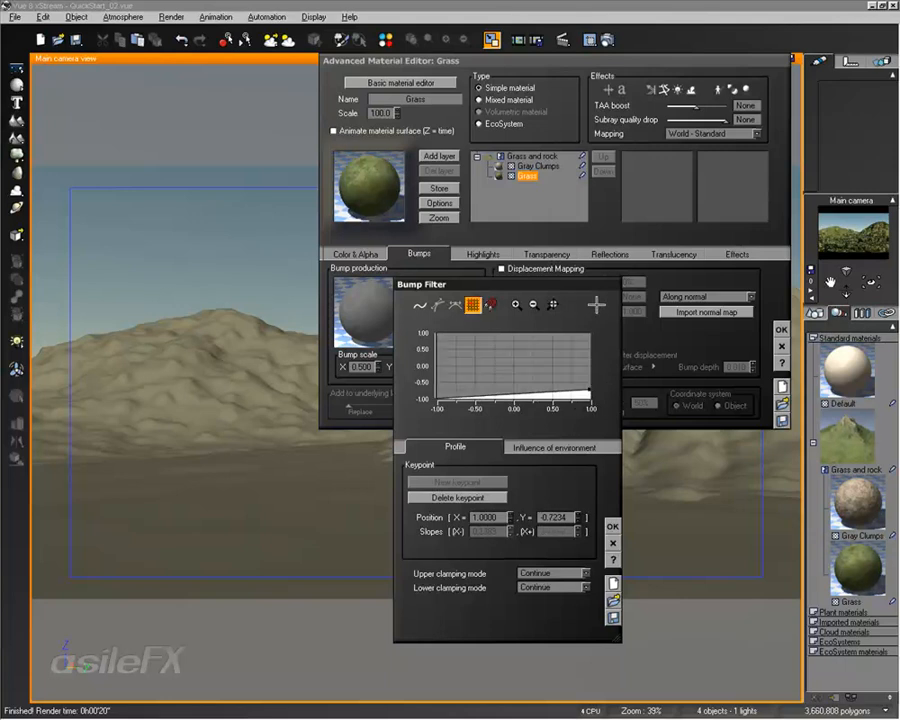
left_click_drag(619, 280, 899, 96)
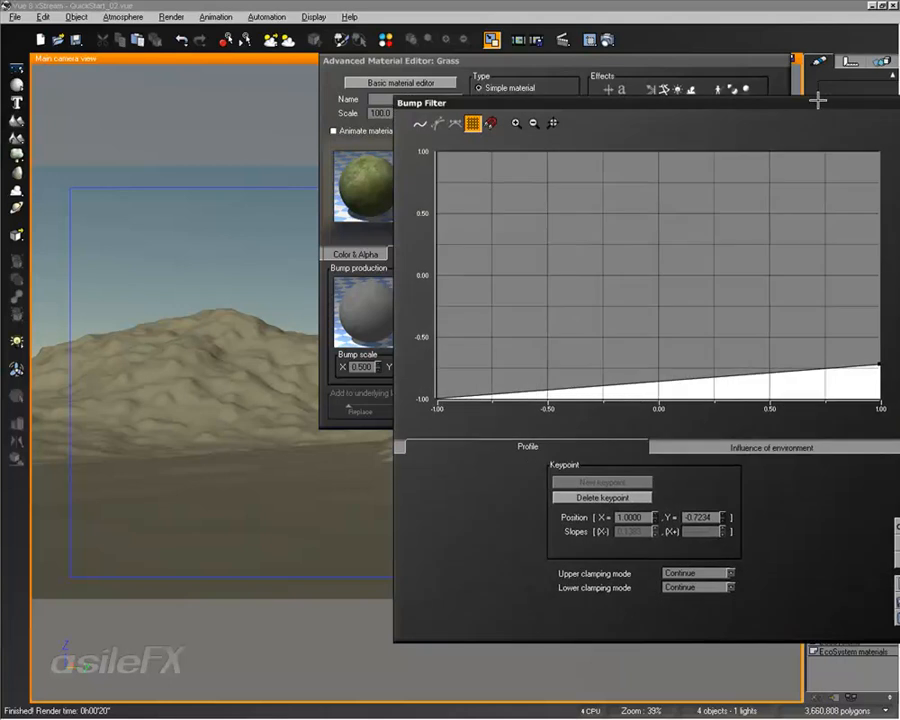
left_click_drag(818, 98, 608, 76)
left_click(671, 338)
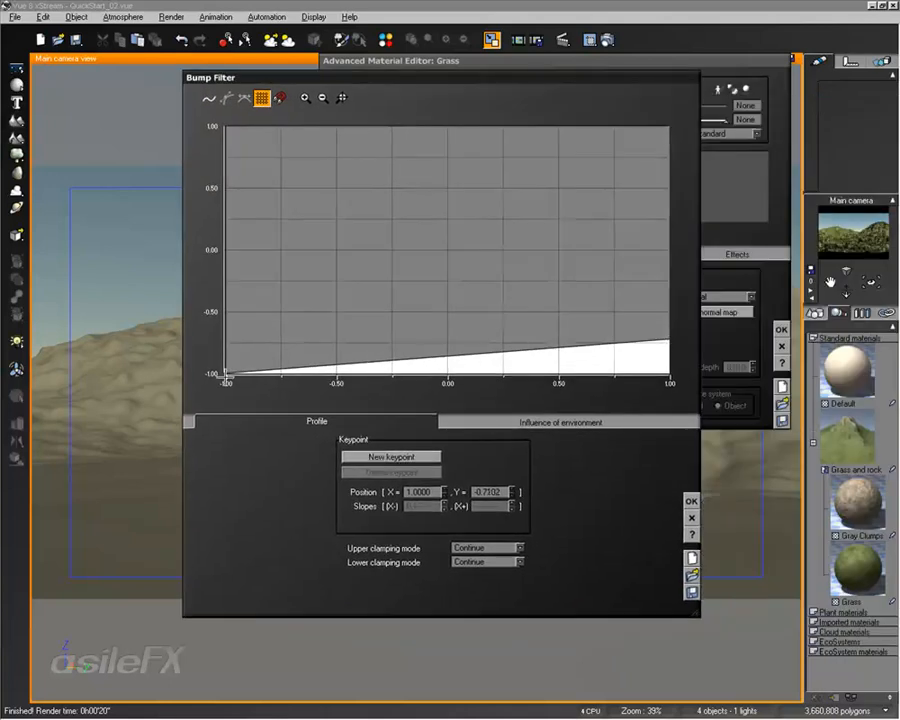
left_click_drag(671, 338, 716, 347)
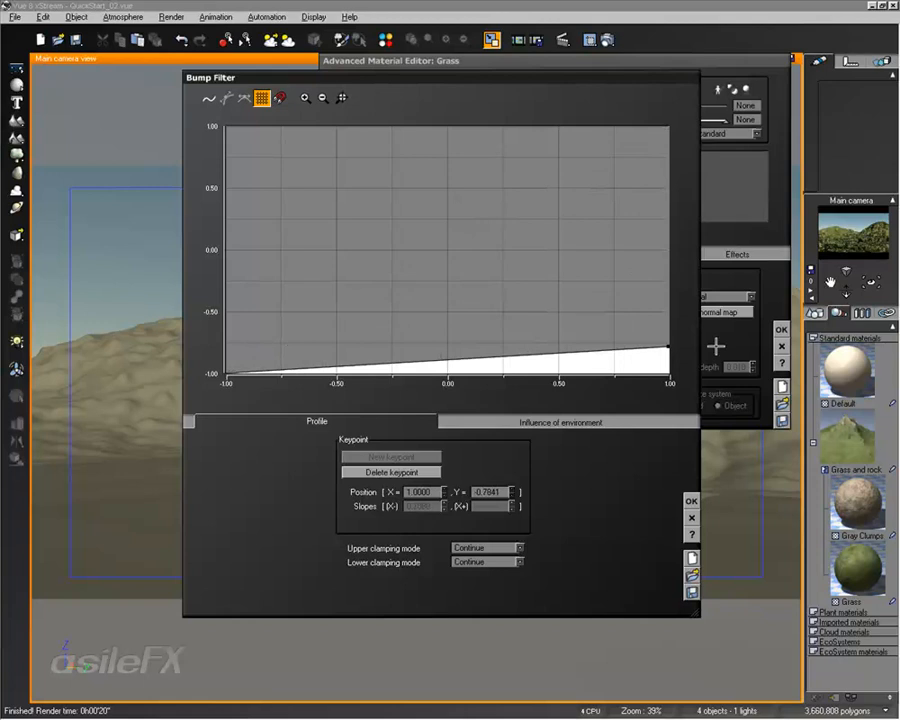
left_click_drag(669, 347, 673, 354)
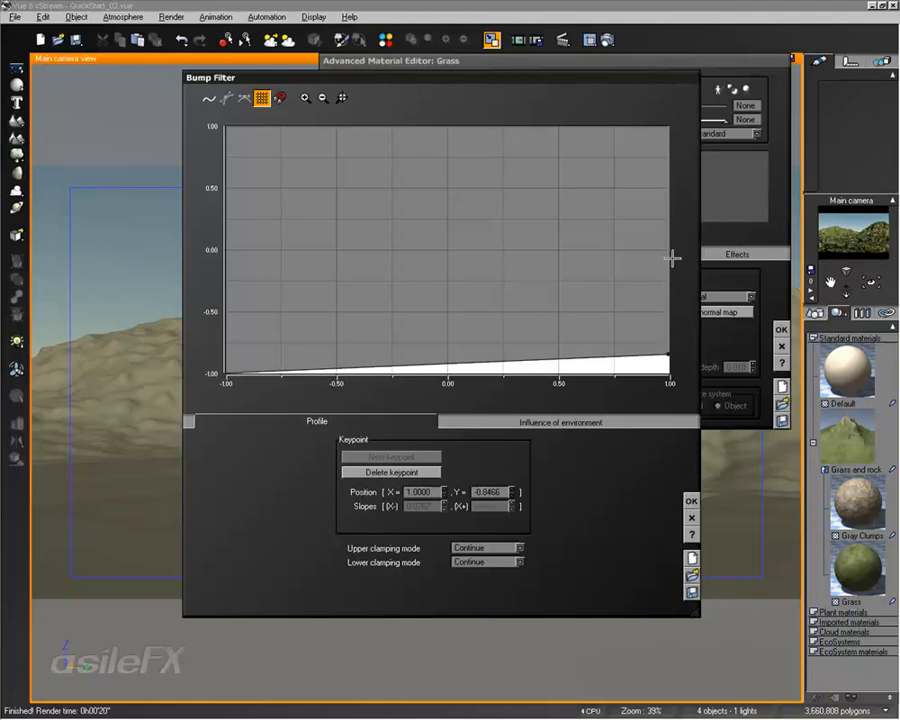
Accept the bump filter and the Grass material changes, and render the main camera view
left_click(691, 500)
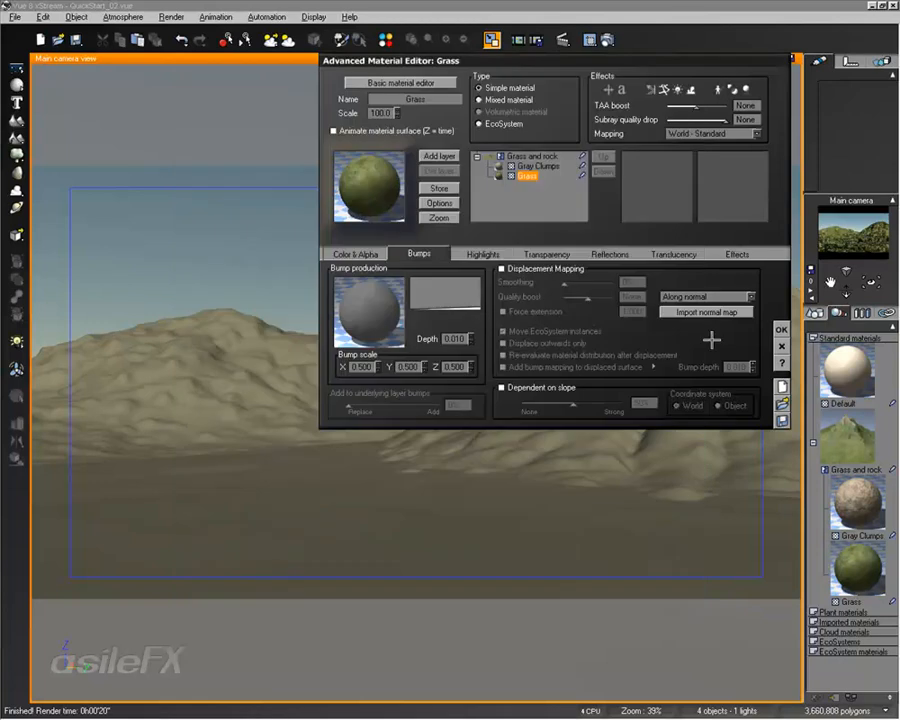
left_click(782, 329)
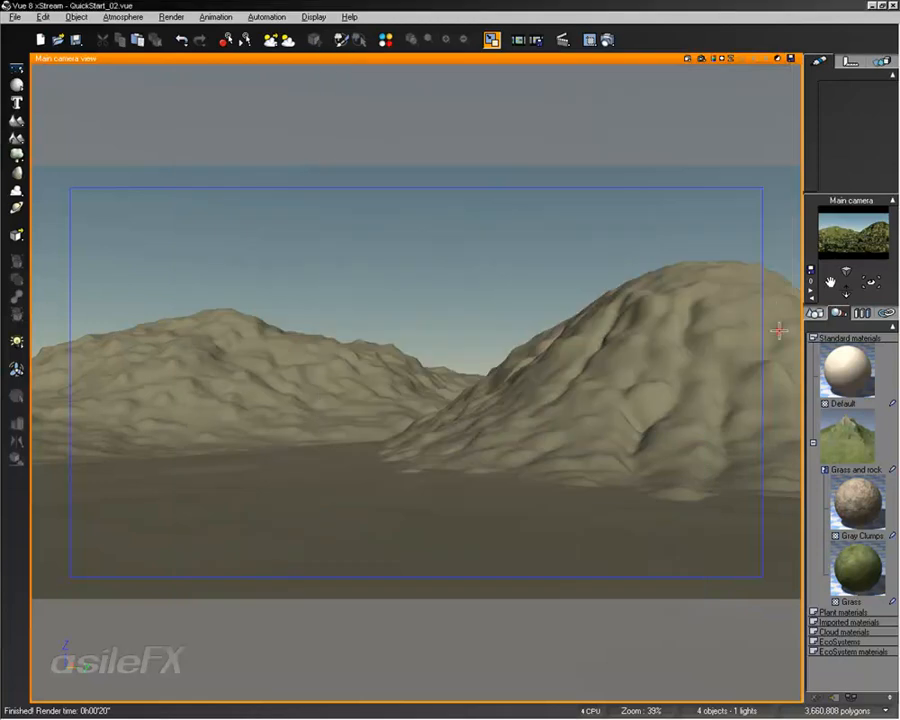
left_click(700, 60)
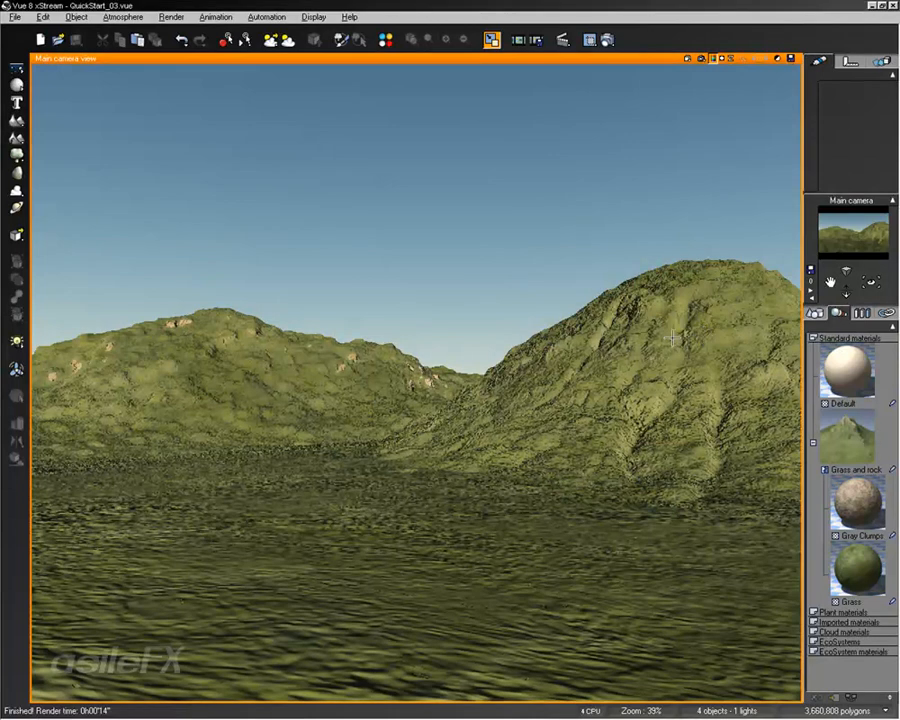
Open the Grass and rock material and set its influence of slope to 10% and its influence of altitude to 10%
double_click(847, 428)
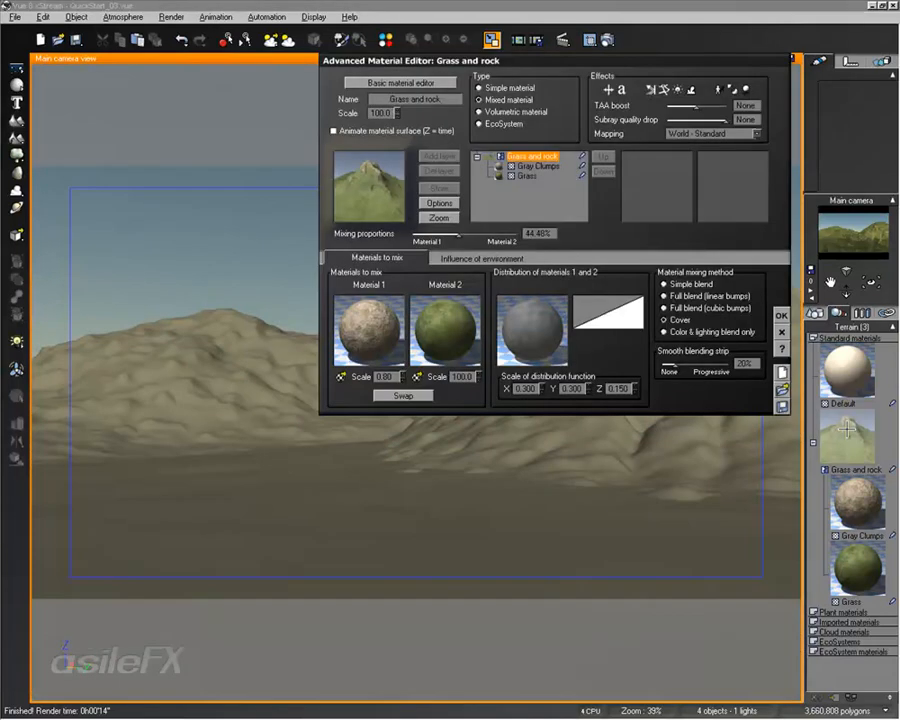
left_click(470, 258)
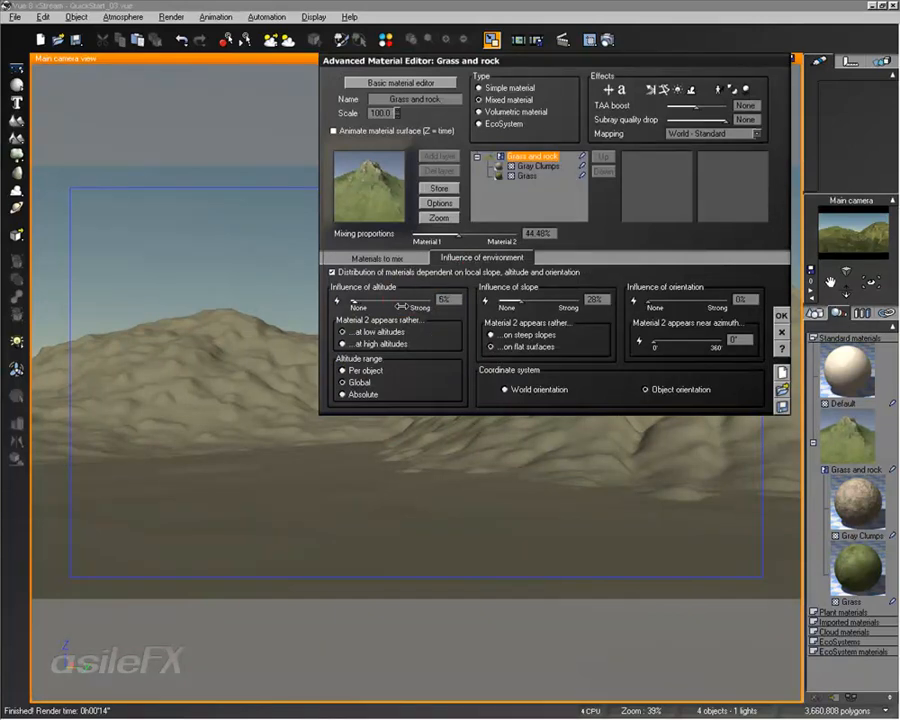
left_click_drag(556, 297, 533, 297)
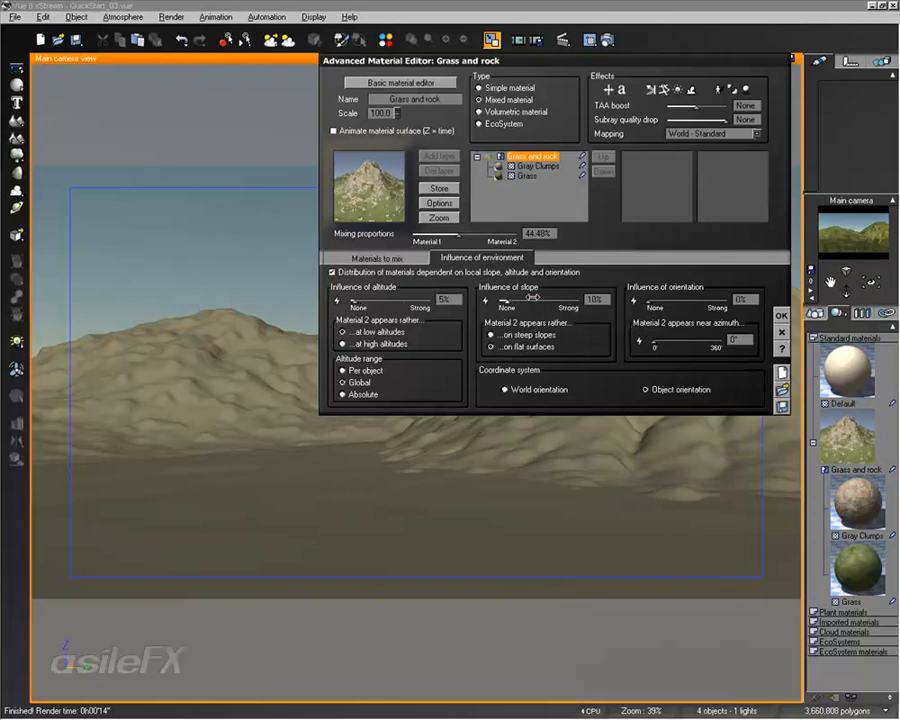
left_click_drag(365, 298, 370, 298)
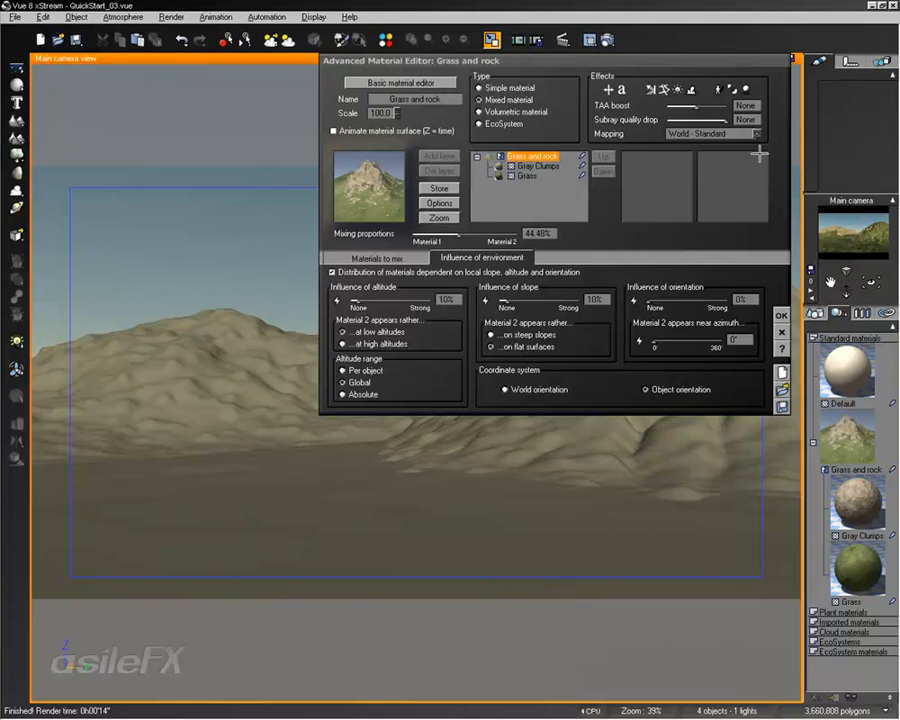
Move the material editor aside, enlarge the main camera preview, and briefly inspect a zoomed preview of Grass and rock
left_click_drag(685, 63, 446, 74)
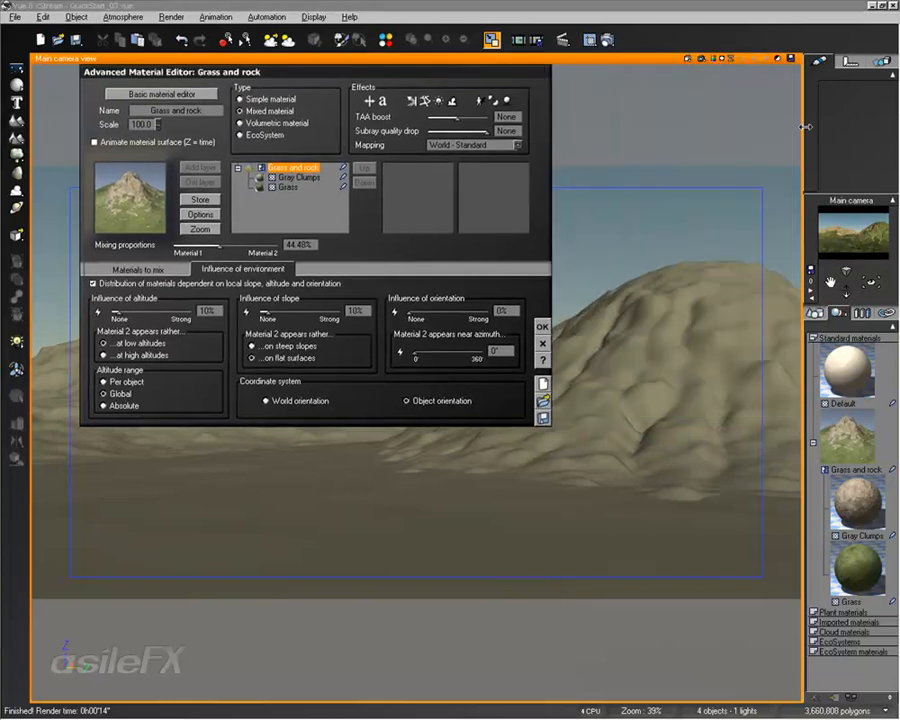
left_click_drag(806, 126, 584, 375)
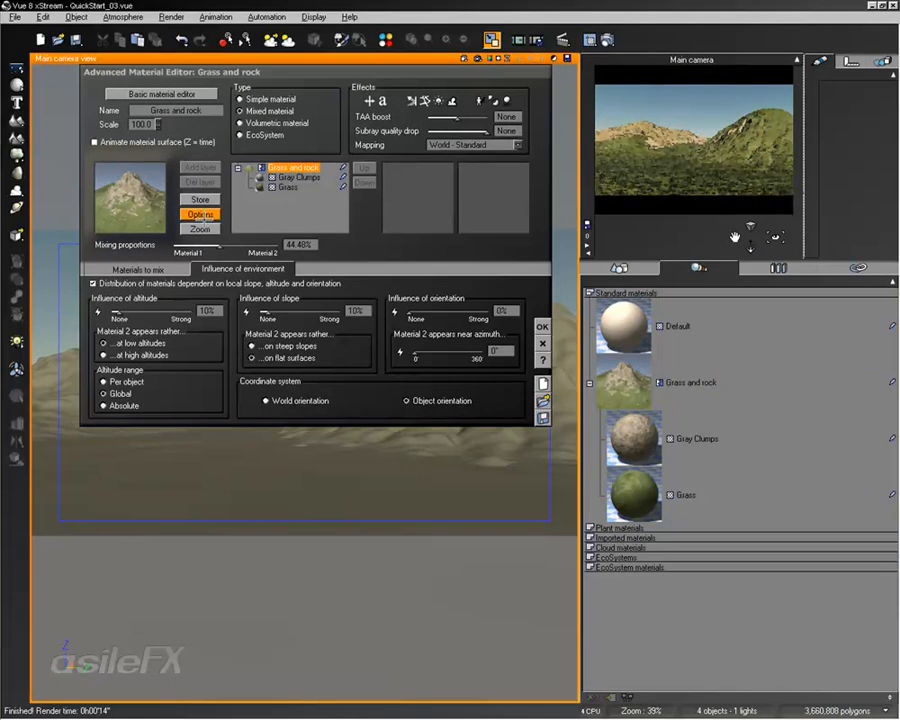
left_click(199, 229)
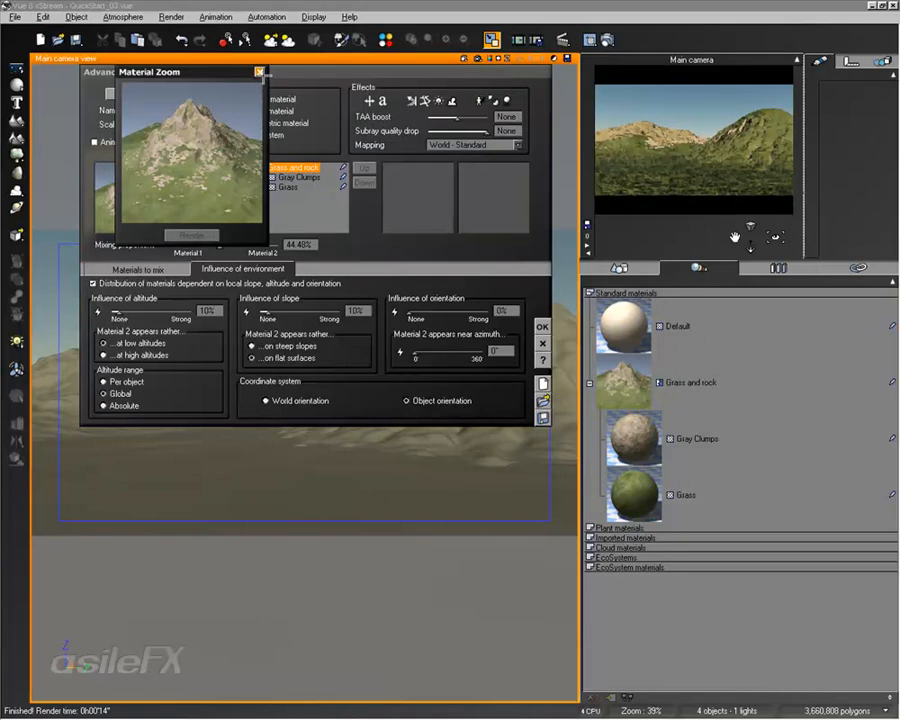
left_click(259, 73)
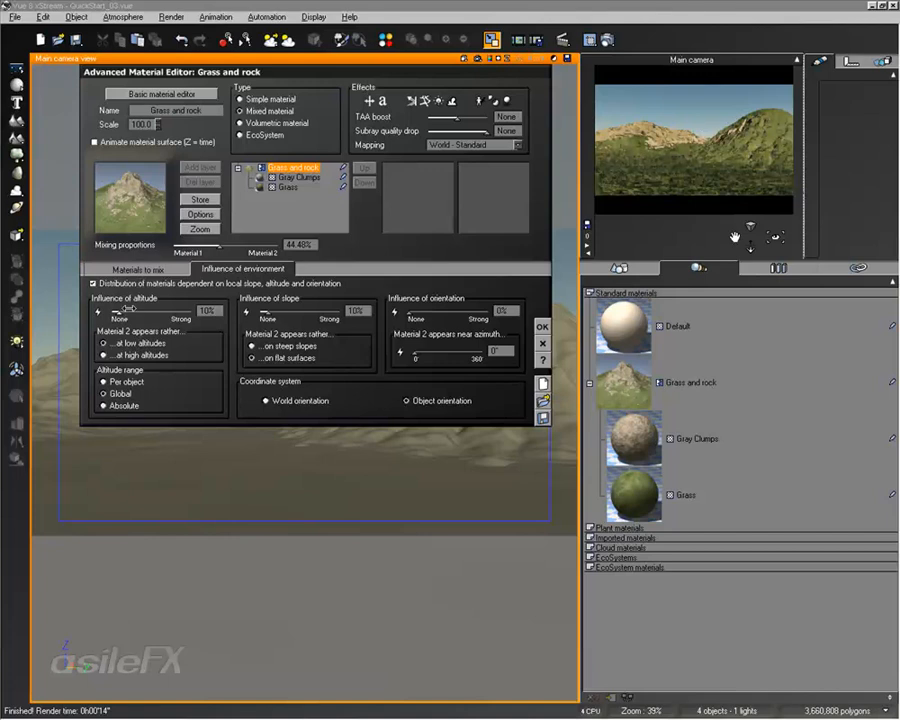
Set Grass and rock's influence of altitude to 8% and its influence of slope to 6%, refreshing the camera preview between adjustments
left_click(700, 194)
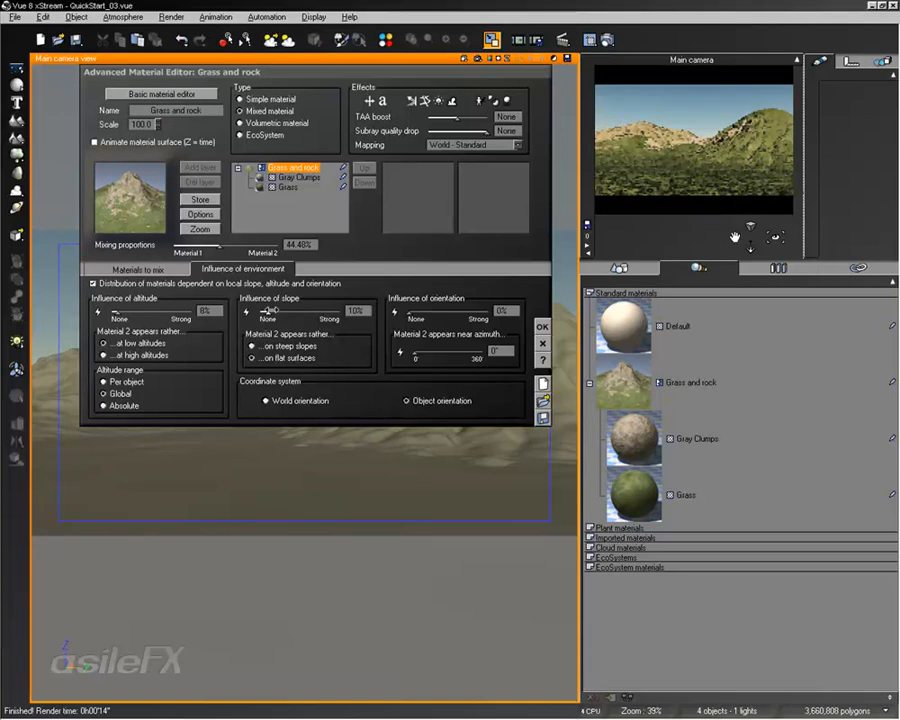
left_click_drag(268, 312, 262, 312)
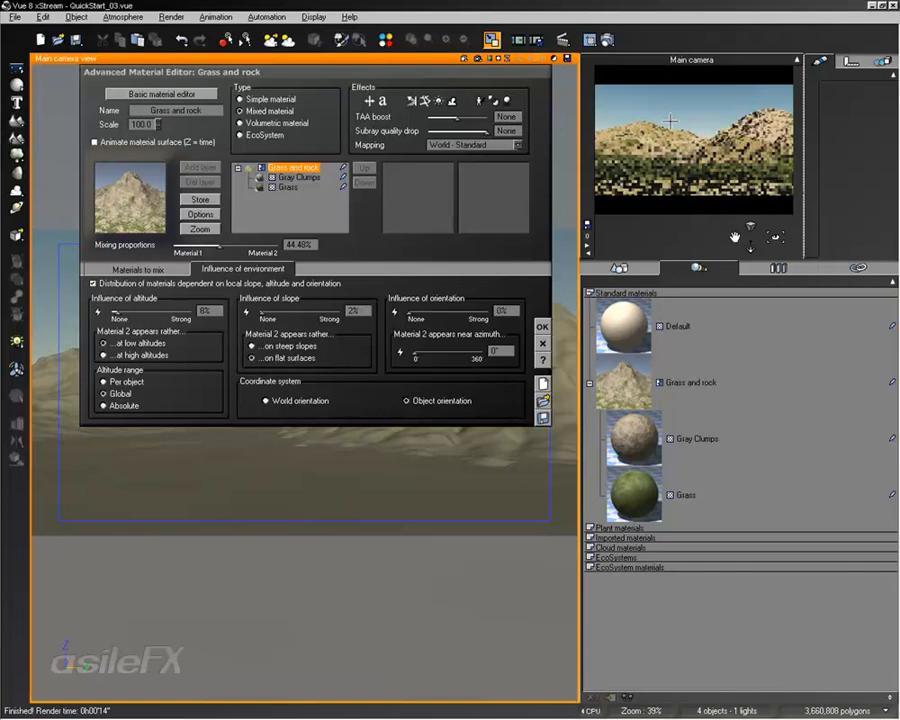
left_click_drag(263, 312, 270, 312)
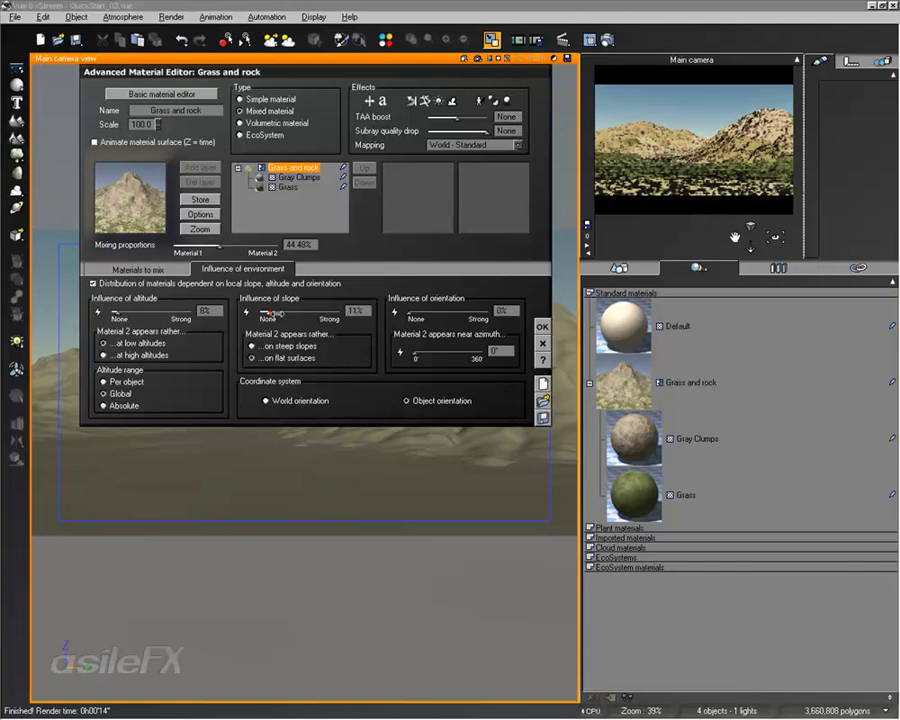
left_click(722, 168)
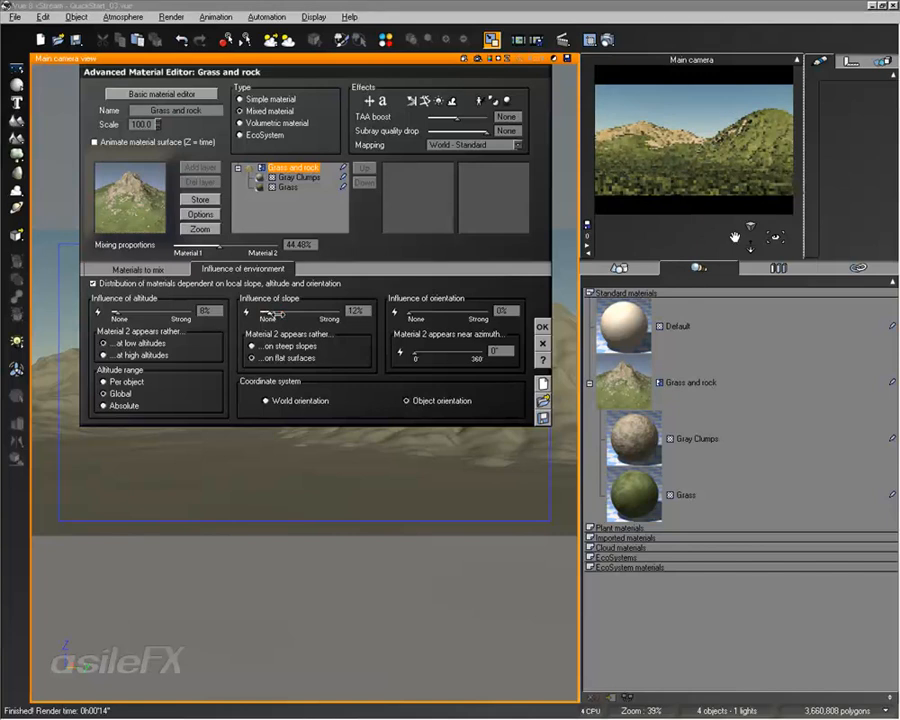
left_click_drag(272, 312, 265, 312)
left_click(652, 155)
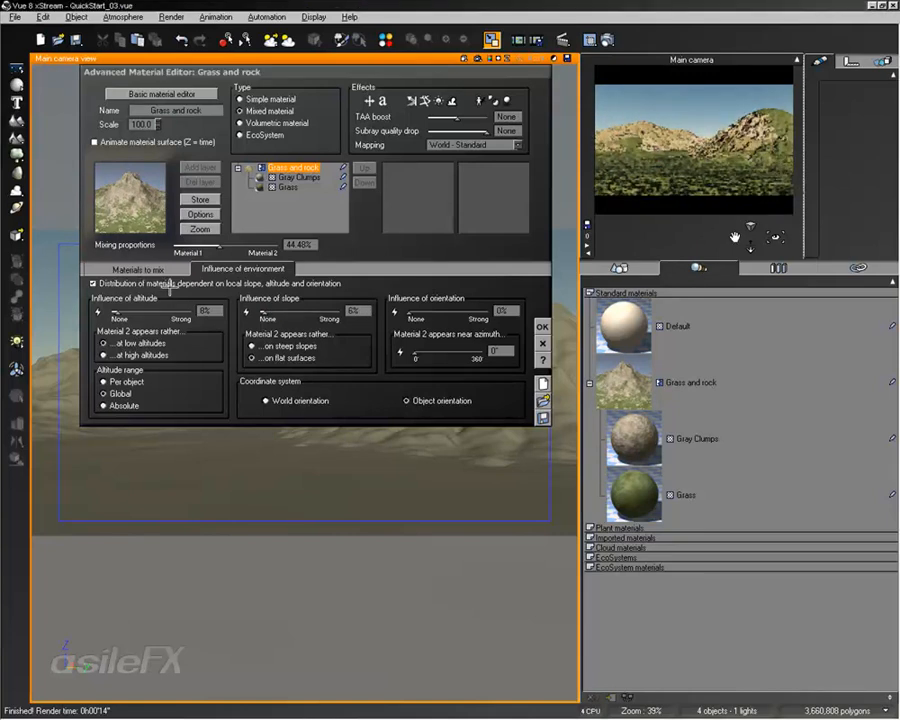
Set the scale of Grass and rock's distribution function to 0.1 in X, 0.1 in Y and 0.075 in Z
left_click(138, 269)
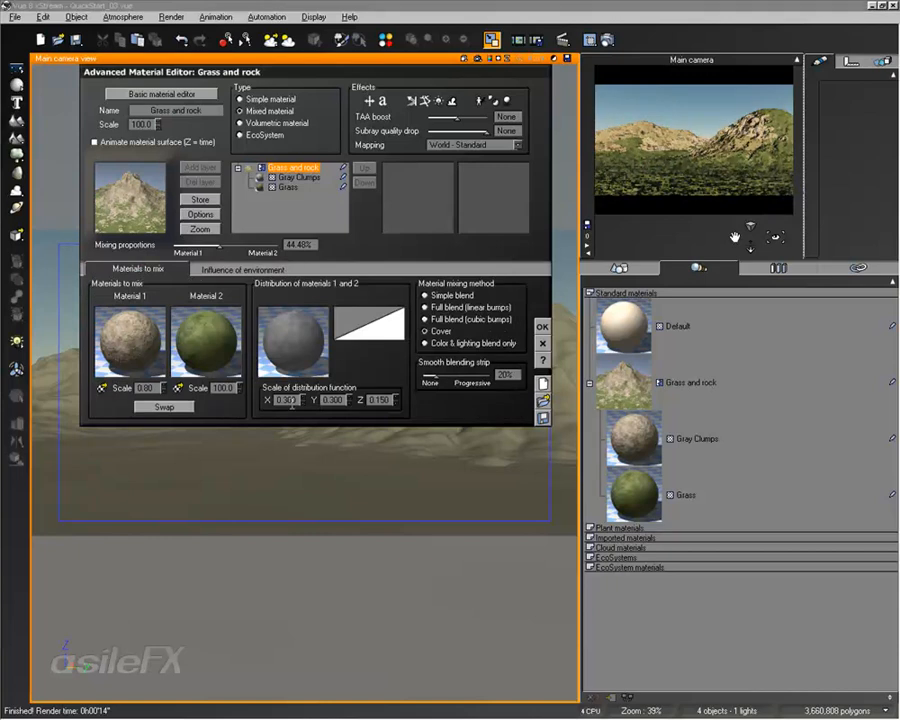
left_click(287, 400)
type("1")
left_click(340, 400)
type("1")
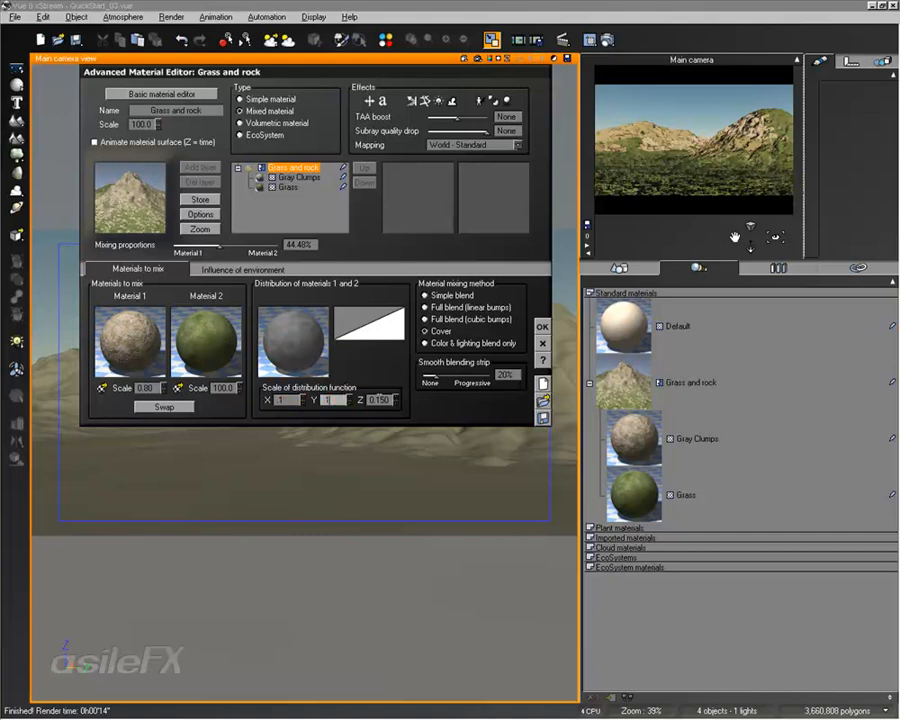
left_click(380, 400)
type(".07")
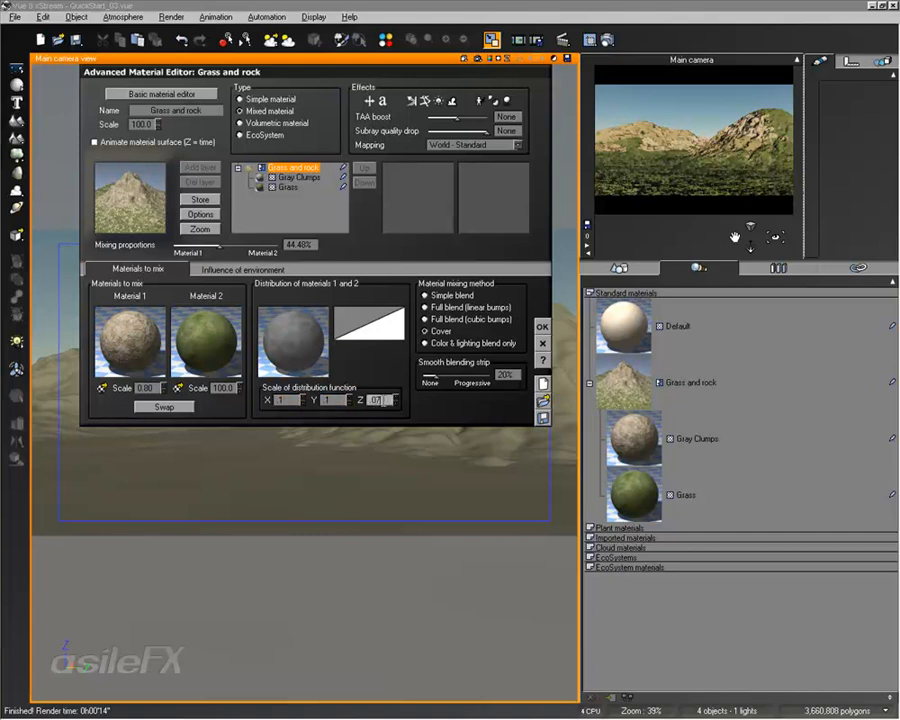
type("5")
key("Return")
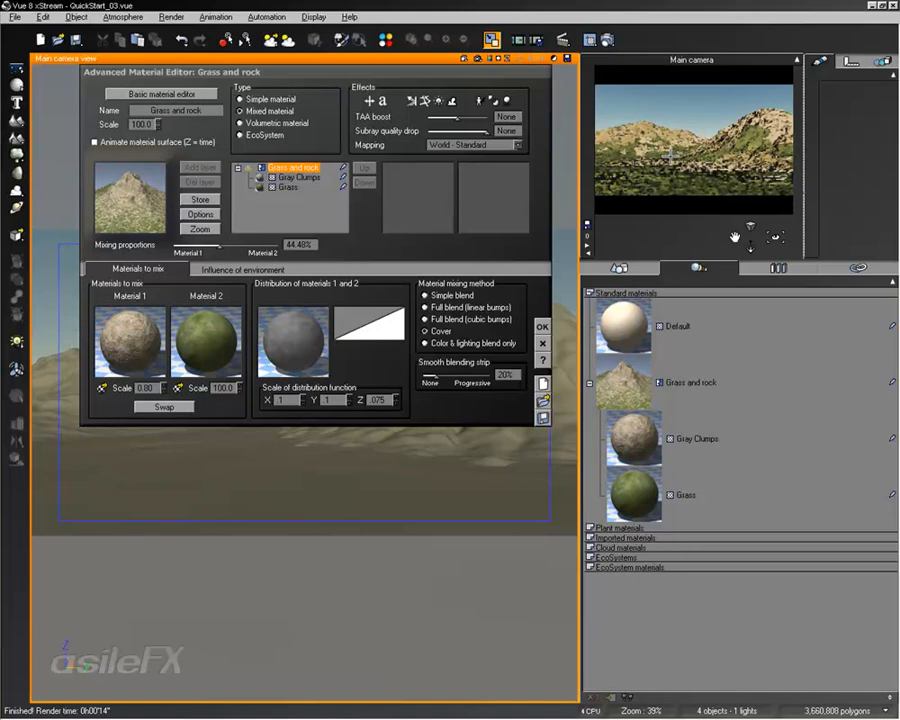
Set Grass and rock's influence of altitude to 17% and its mixing proportions to about 43.8%
left_click(268, 268)
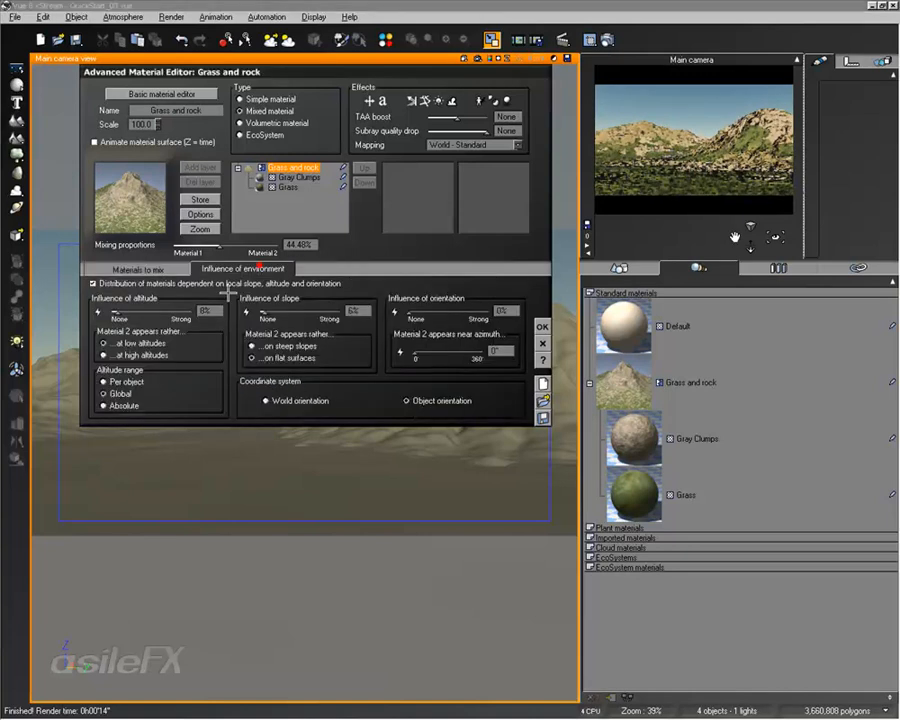
left_click_drag(121, 311, 126, 311)
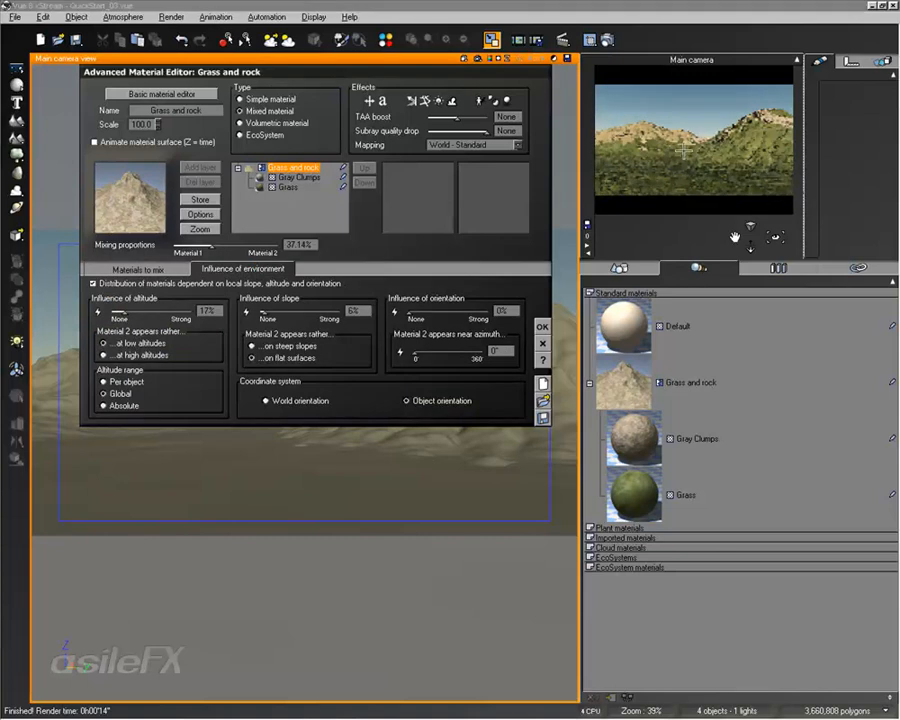
left_click_drag(211, 246, 225, 246)
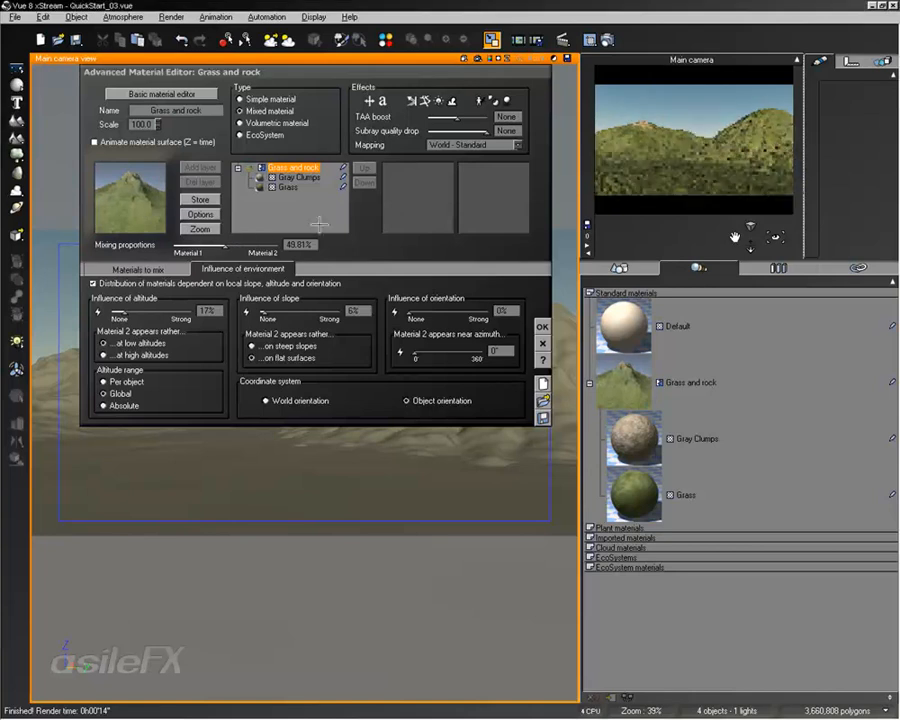
left_click_drag(258, 236, 251, 237)
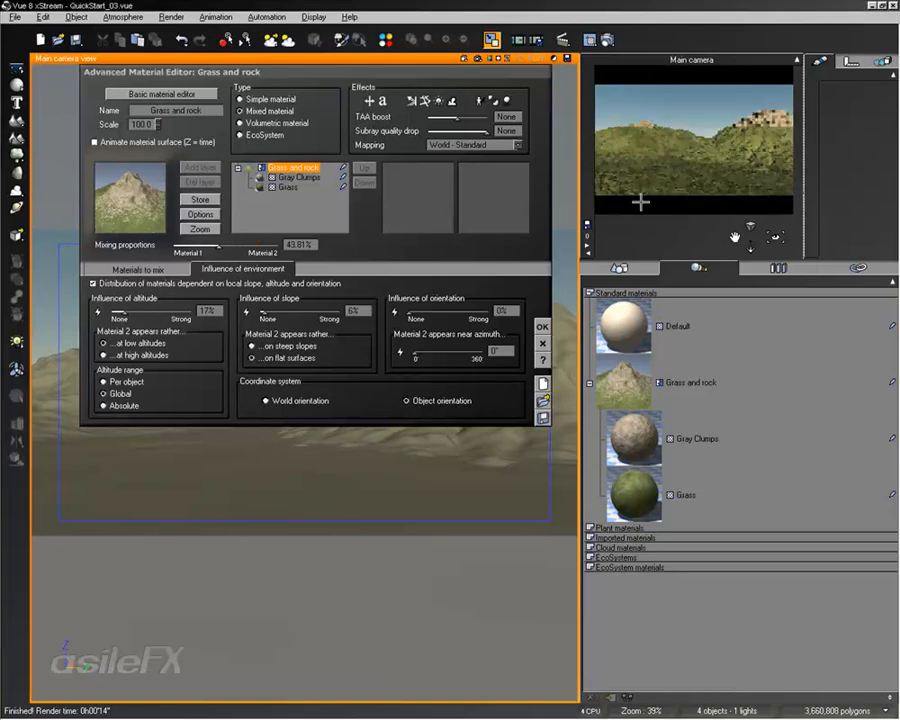
Set the material mixing method of Grass and rock to Simple blend
left_click(170, 269)
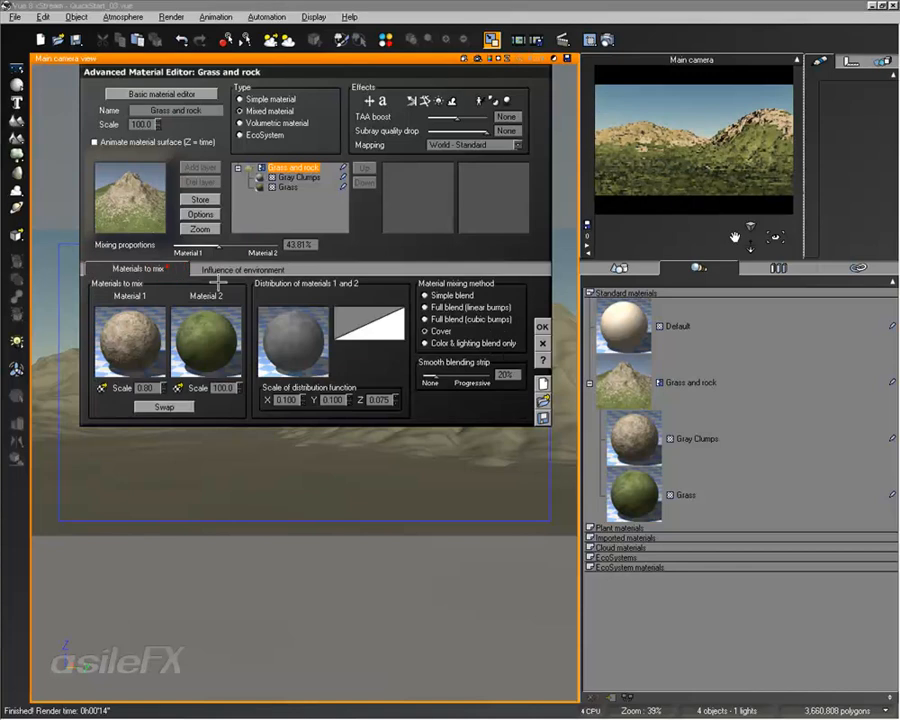
left_click(445, 298)
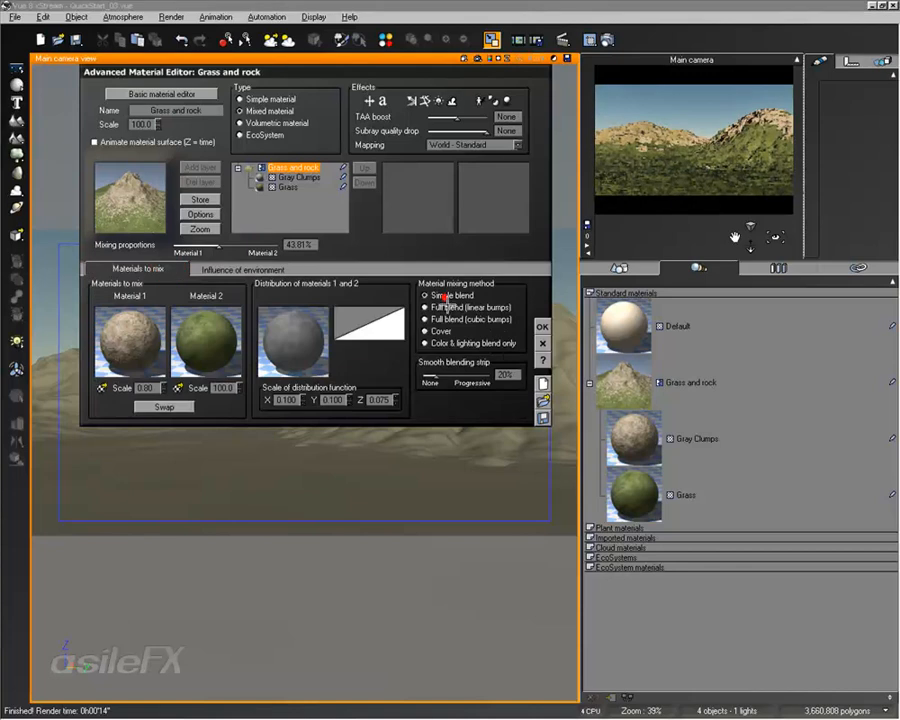
Set Grass and rock's smooth blending strip to 5%, refreshing the camera preview while trying different widths
left_click(691, 129)
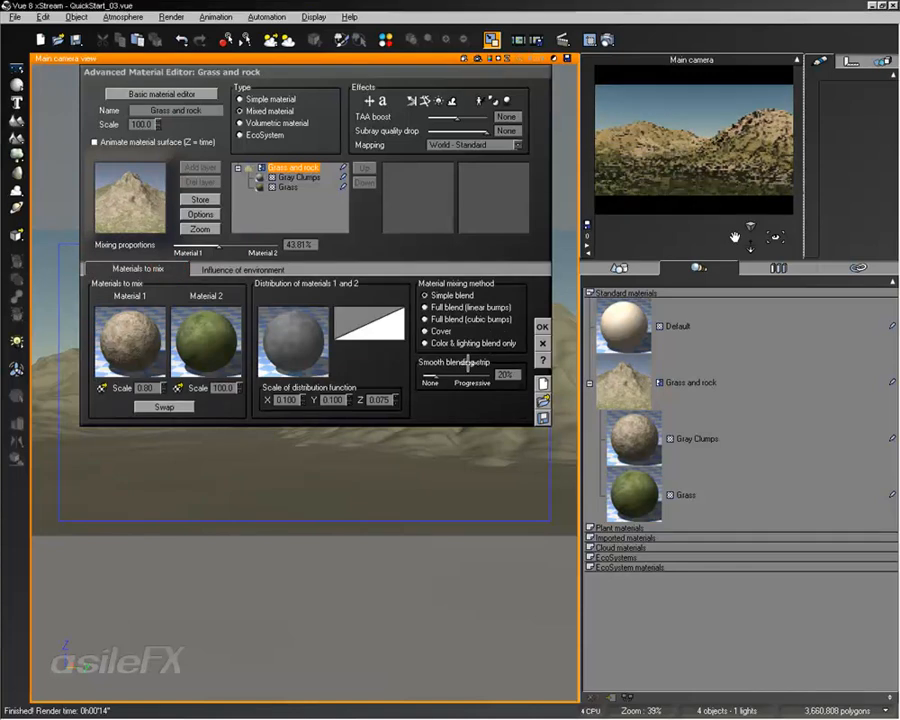
left_click_drag(440, 376, 454, 375)
left_click(673, 183)
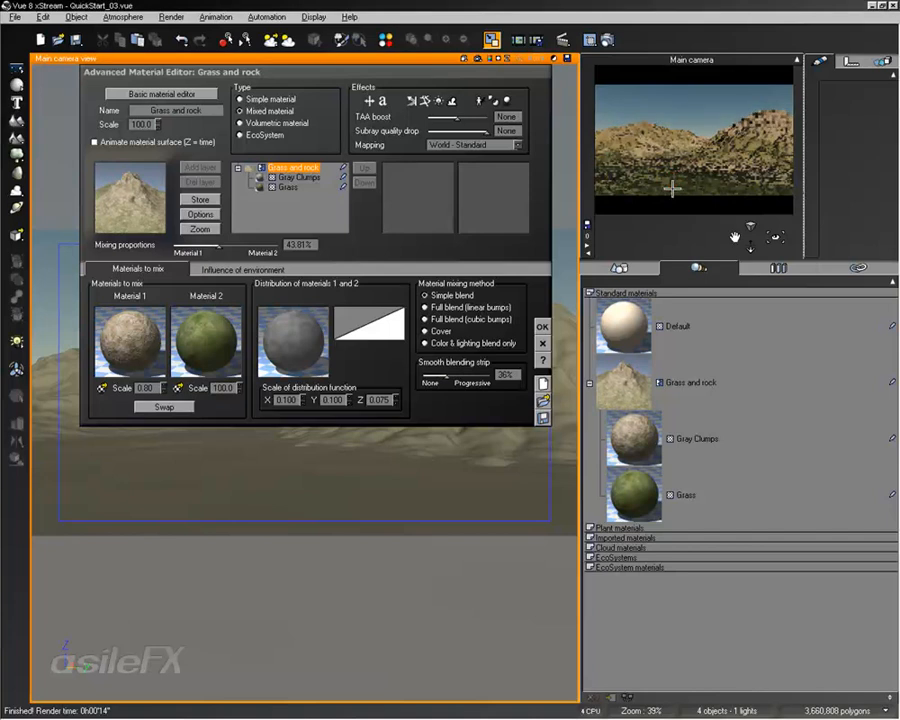
left_click(452, 381)
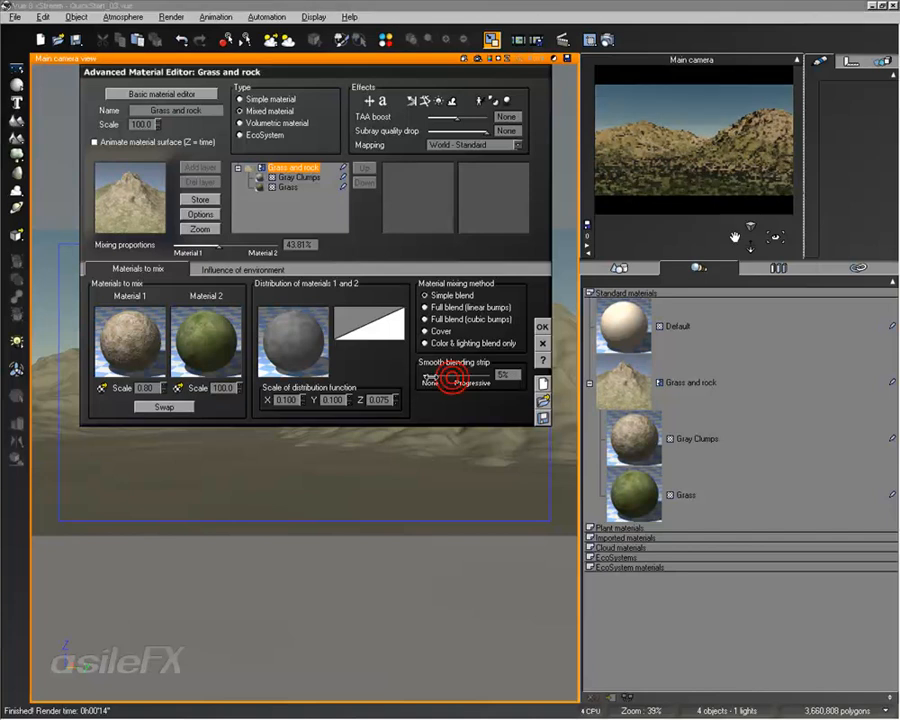
Set Grass and rock's influence of altitude to 27%, increase its influence of slope, and accept the material changes
left_click(248, 267)
left_click_drag(125, 311, 134, 311)
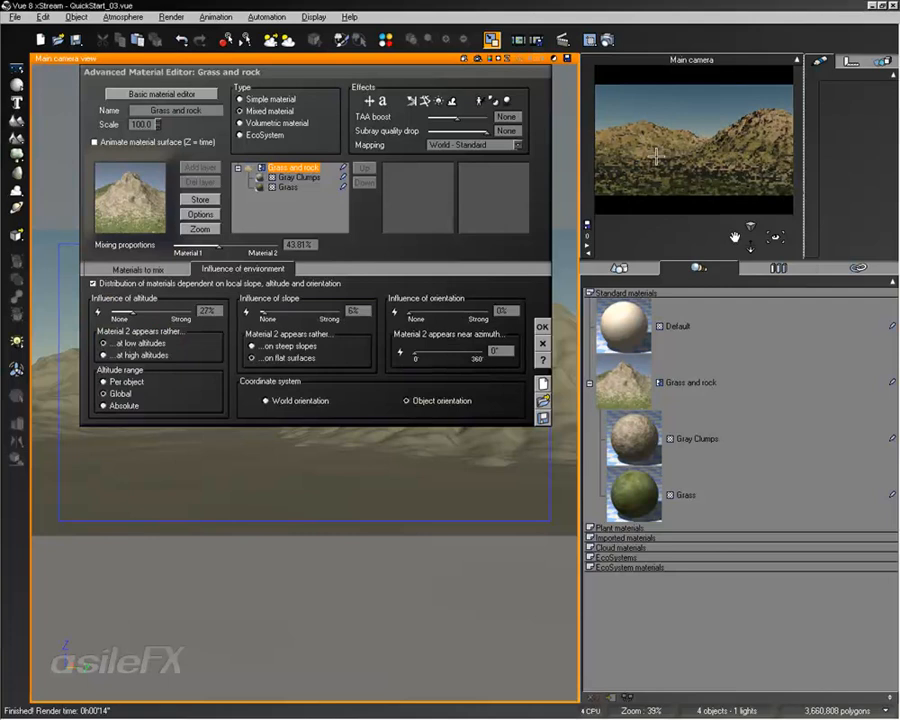
left_click_drag(263, 312, 298, 314)
left_click(687, 116)
left_click(541, 326)
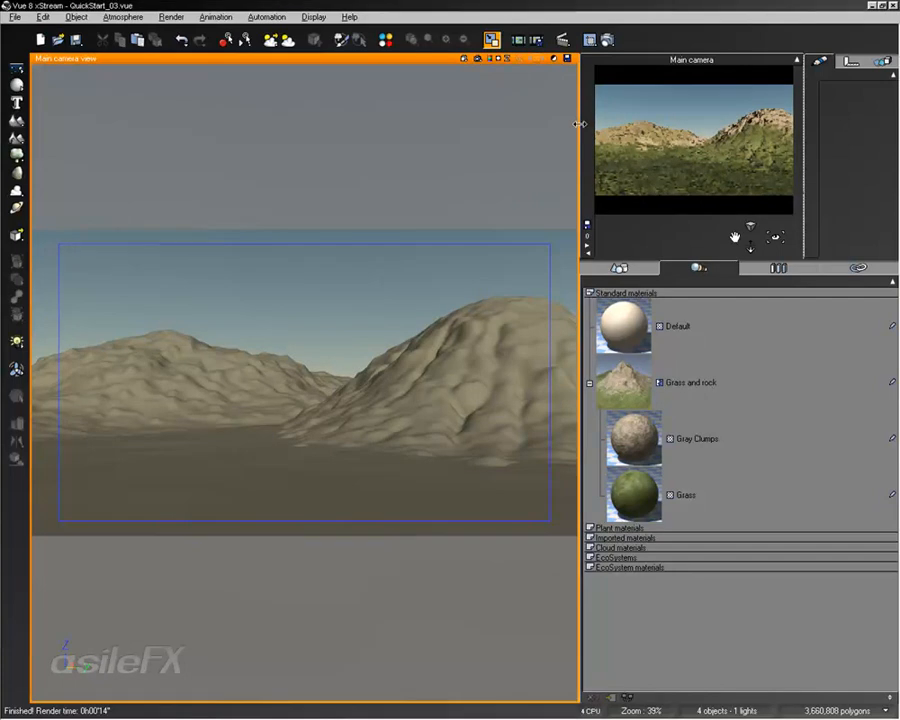
Widen the main camera view and render the landscape in it
left_click_drag(583, 124, 801, 141)
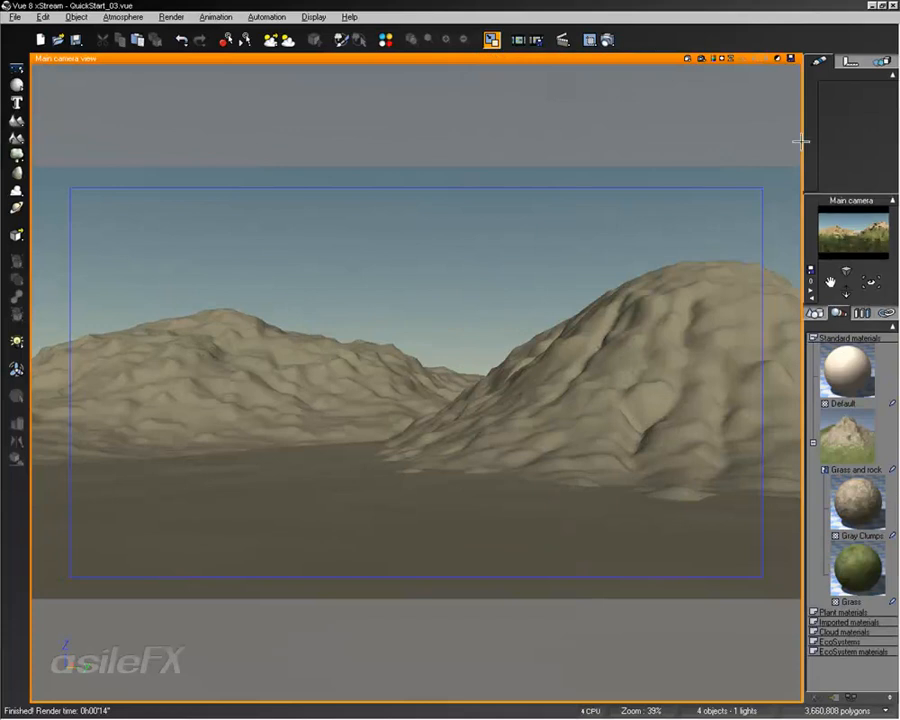
left_click(607, 40)
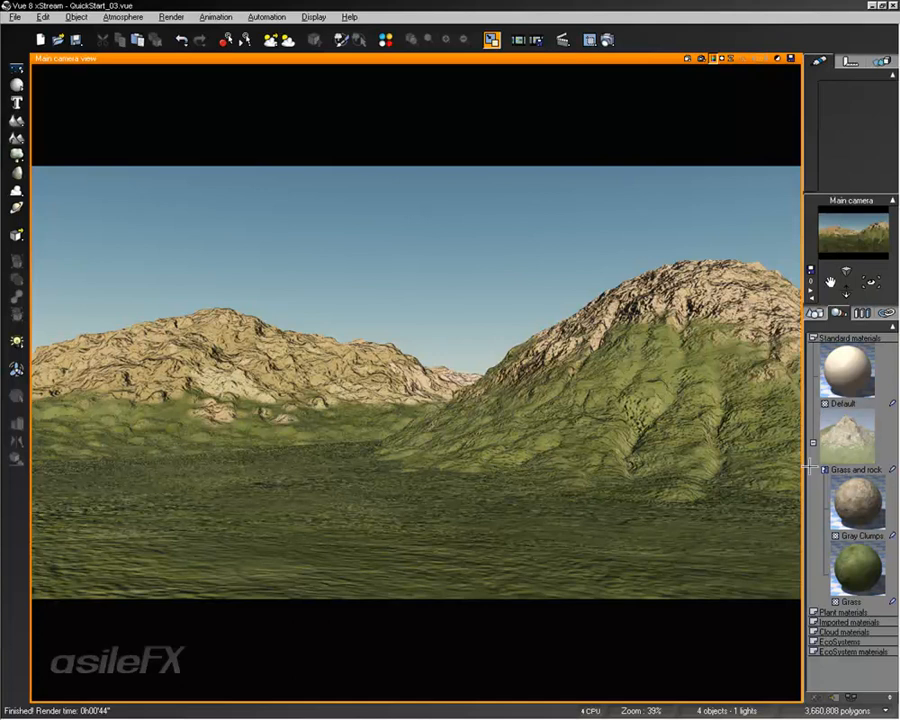
Replace the Gray Clumps material in Grass and rock with Large Scale Rock from the Material Layers collection, ignoring its alpha information
double_click(871, 494)
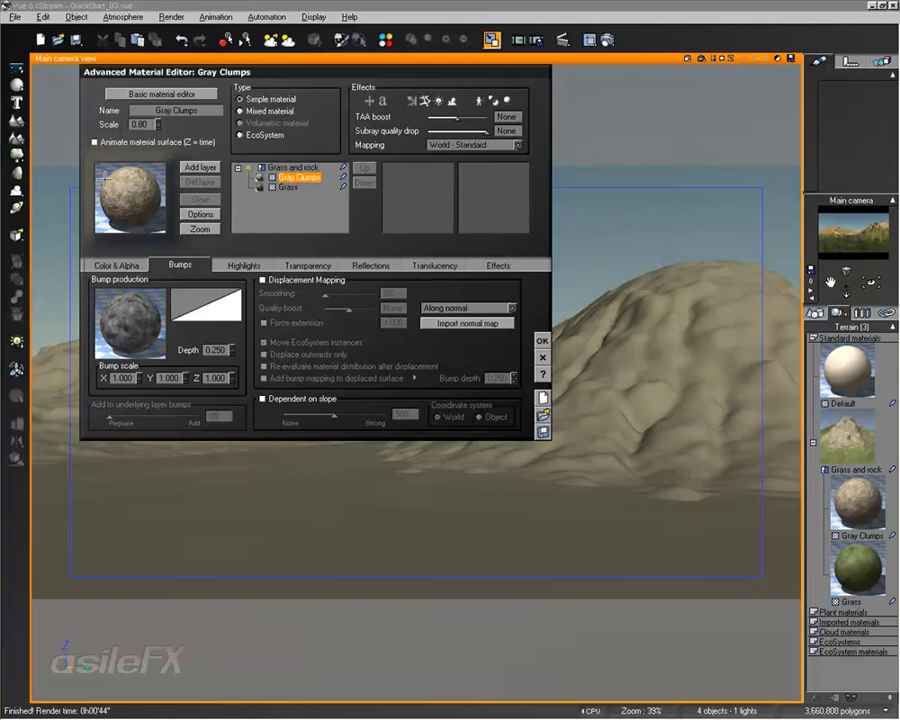
left_click(130, 199)
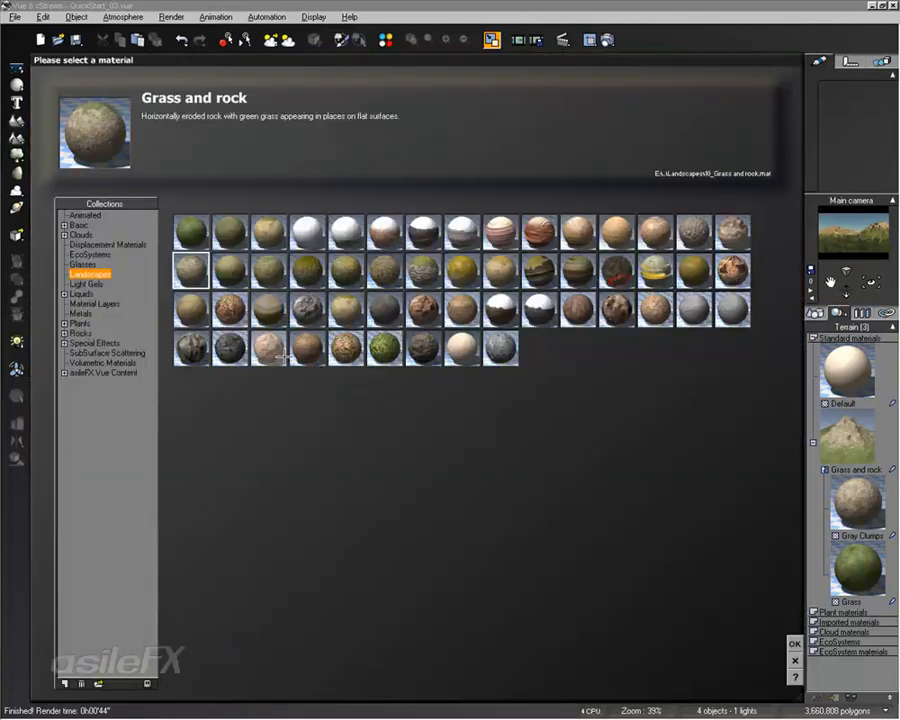
left_click(100, 304)
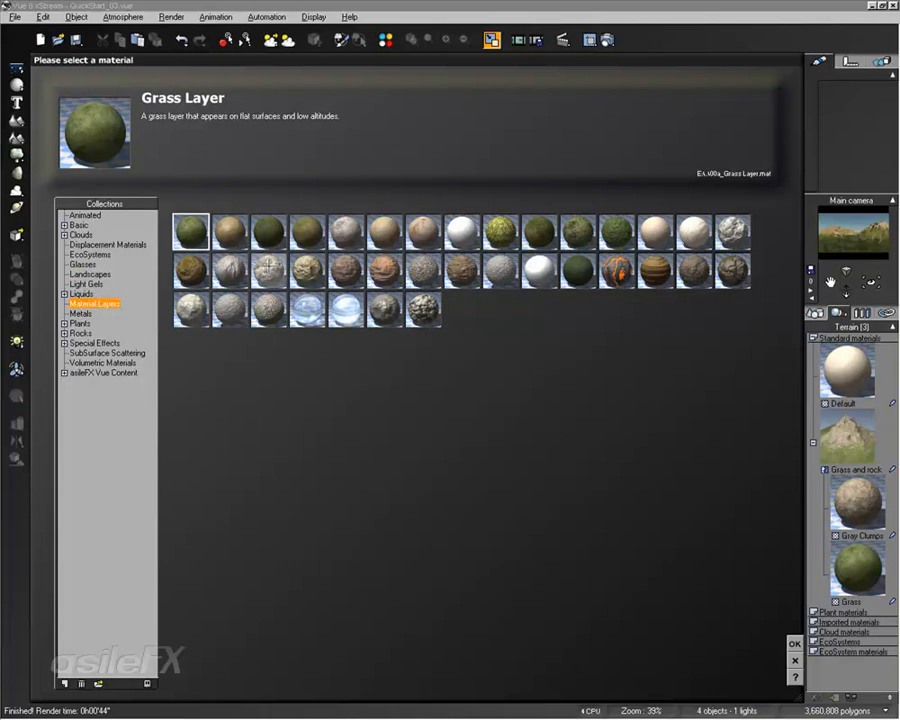
left_click(349, 233)
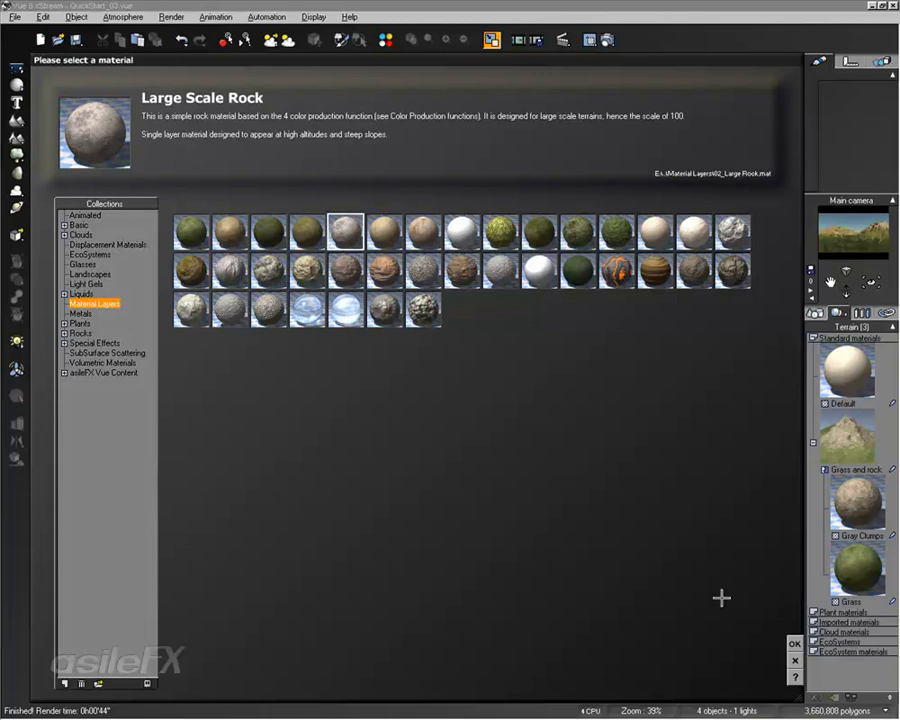
left_click(794, 643)
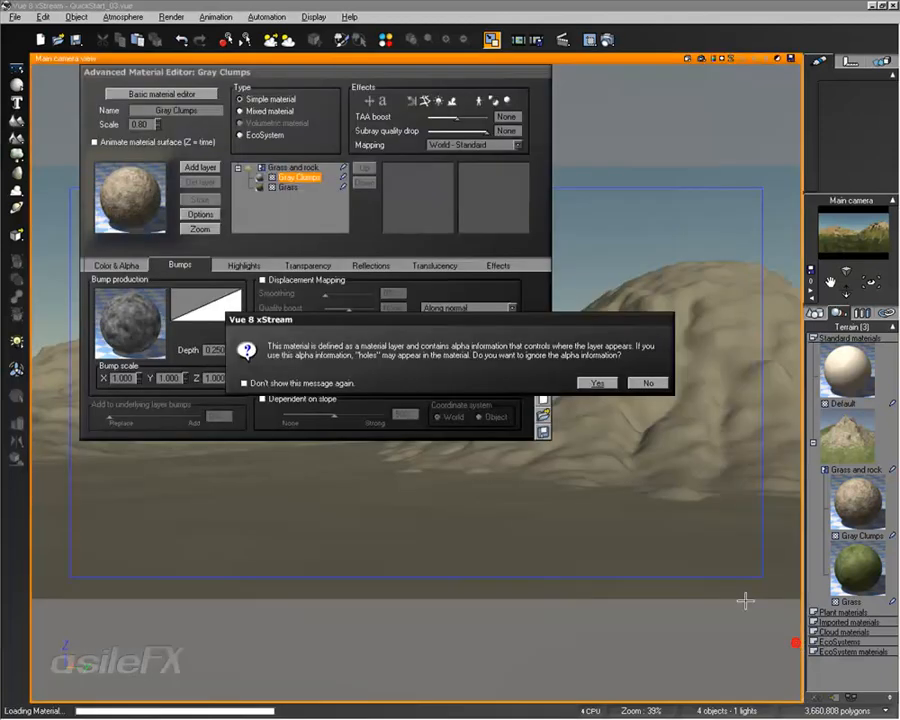
left_click(592, 384)
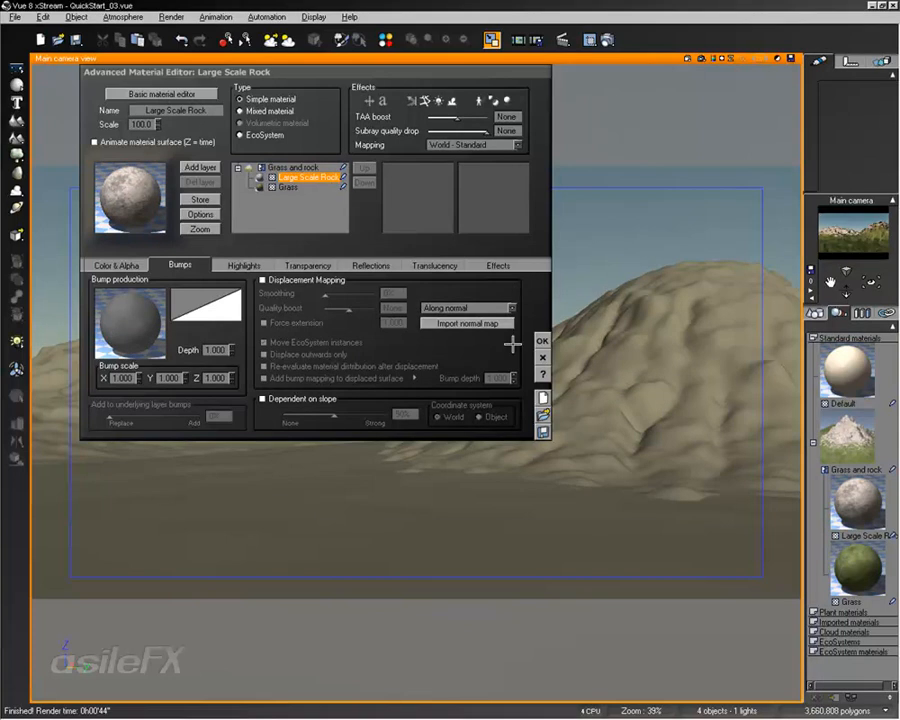
Render the main camera view with the replaced rock material and reopen Large Scale Rock for editing
left_click(700, 58)
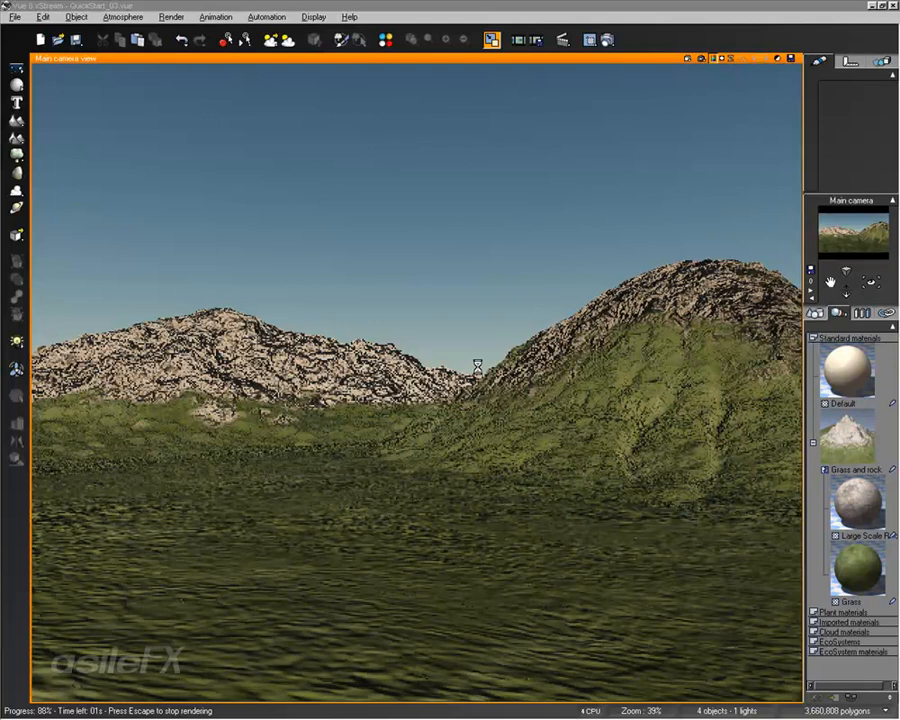
double_click(475, 460)
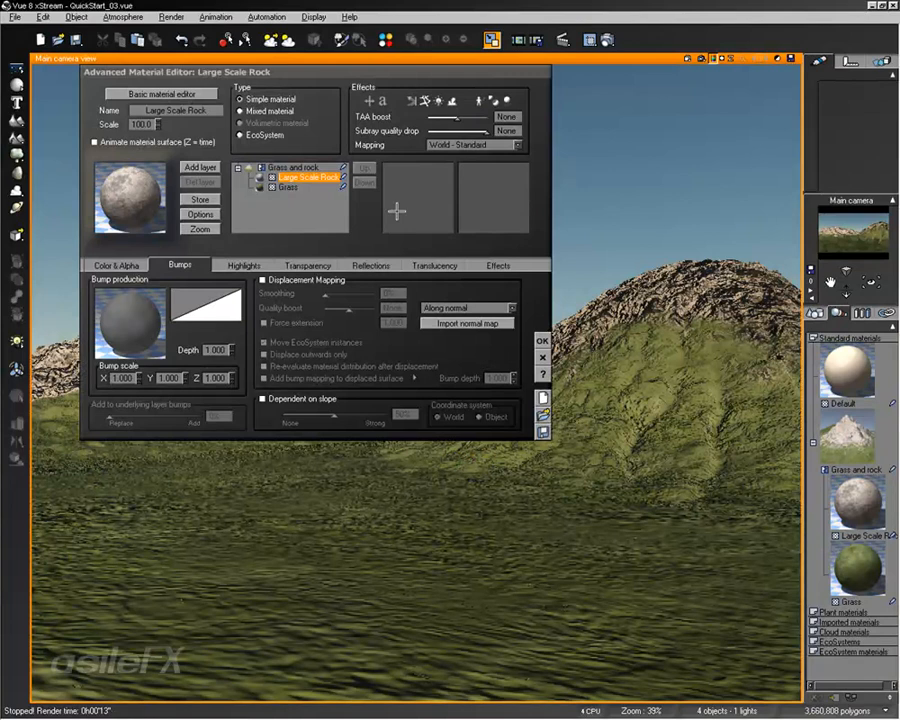